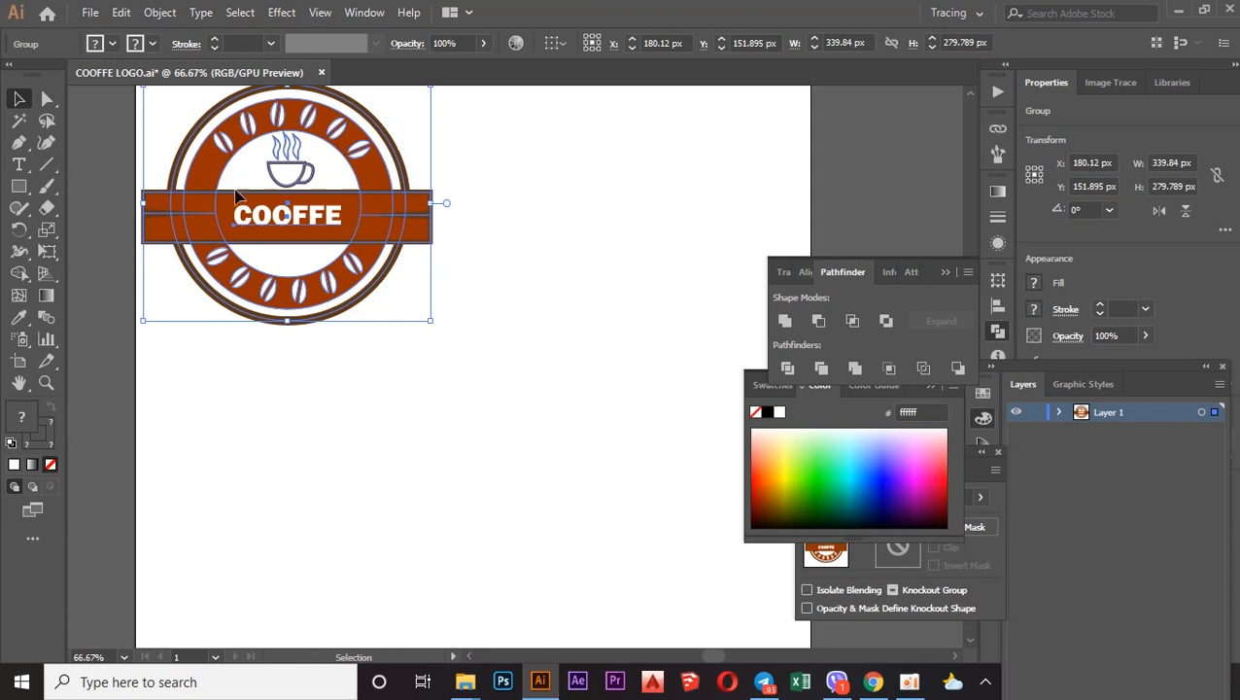
Draw a circle about 272 px in diameter on the empty area below and beside the COOFFE logo.
{"action": "left_click", "coordinate": [16, 191]}
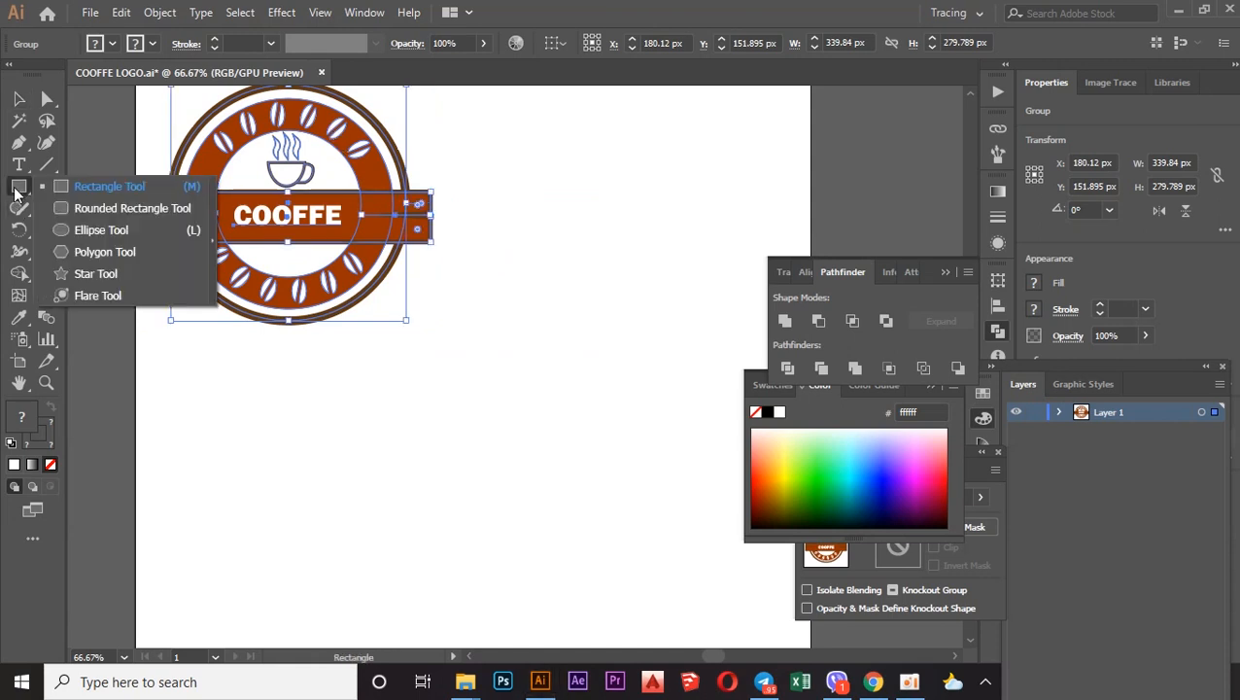
{"action": "left_click", "coordinate": [53, 231]}
{"action": "left_click_drag", "start_coordinate": [518, 376], "coordinate": [590, 489]}
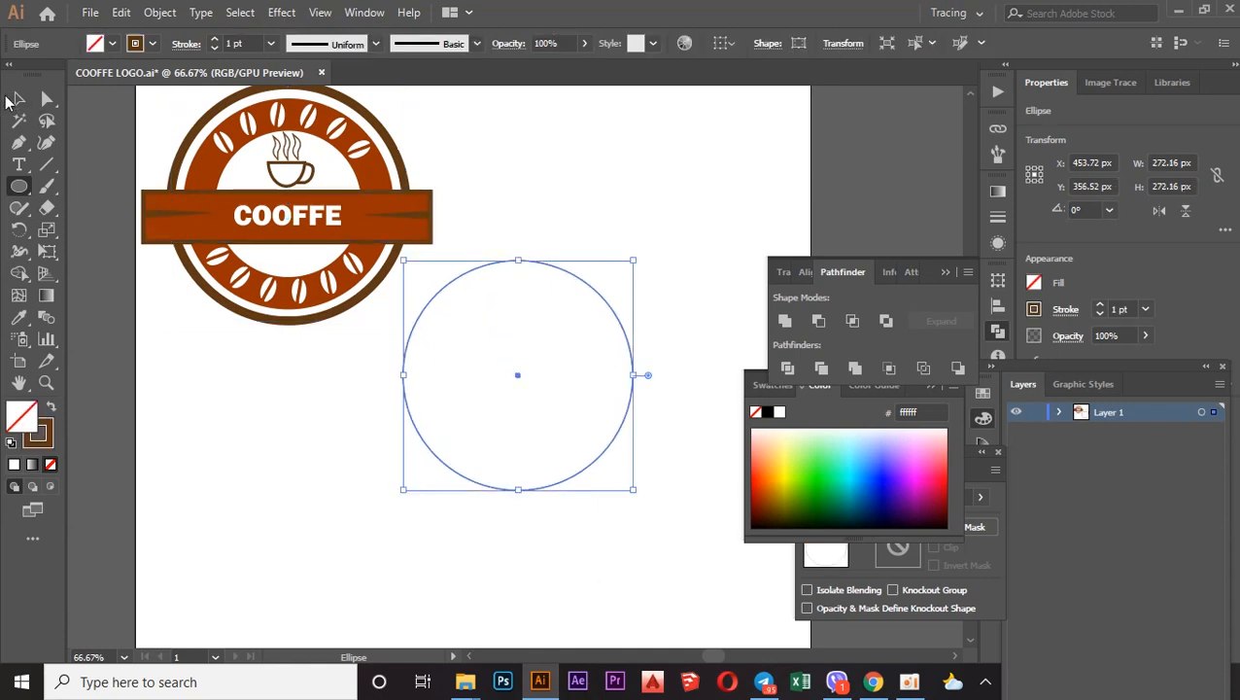
{"action": "left_click", "coordinate": [19, 99]}
Fill the new circle with the reddish brown colour 993300.
{"action": "left_click", "coordinate": [112, 43]}
{"action": "left_click", "coordinate": [39, 77]}
{"action": "left_click", "coordinate": [17, 425]}
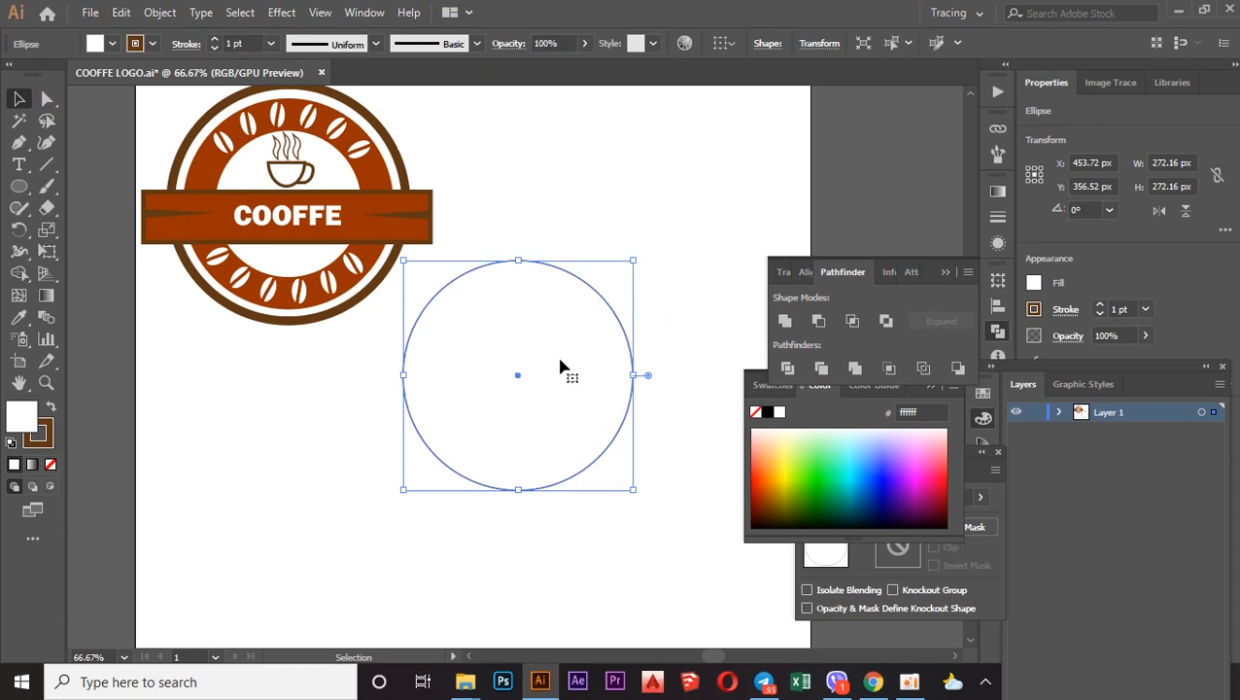
{"action": "double_click", "coordinate": [19, 417]}
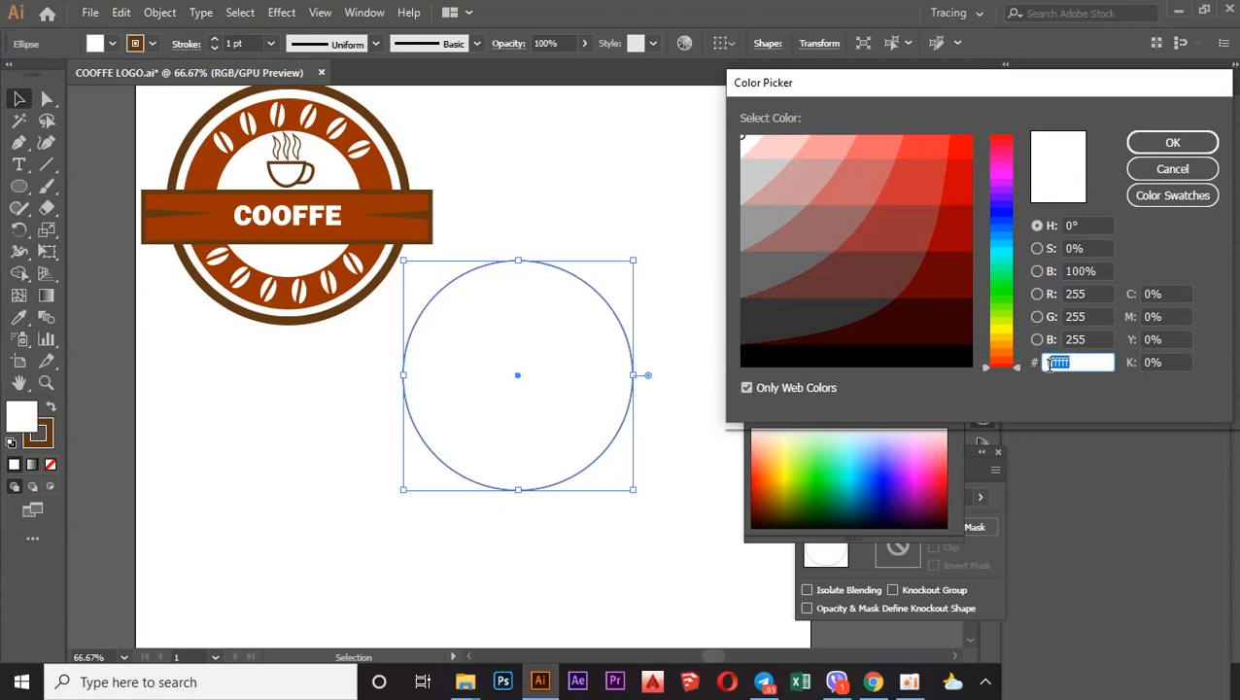
{"action": "type", "text": "913100"}
{"action": "left_click", "coordinate": [1172, 141]}
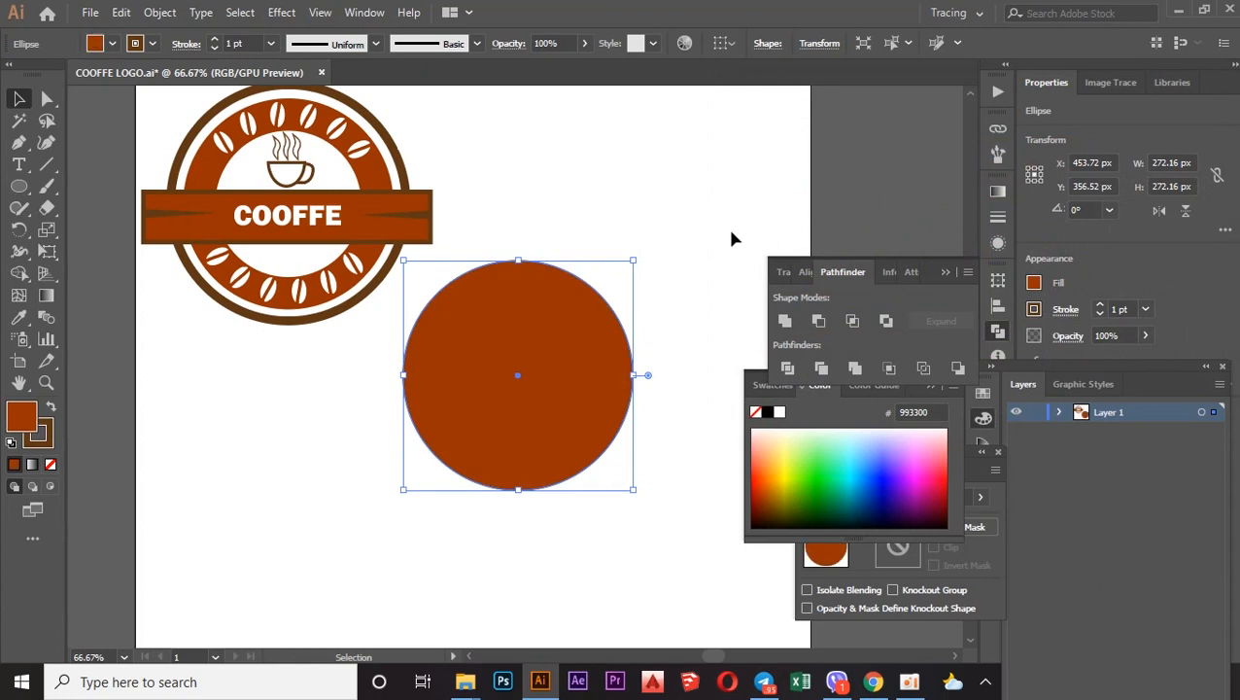
Remove the brown circle's stroke and move the circle slightly down.
{"action": "left_click", "coordinate": [150, 44]}
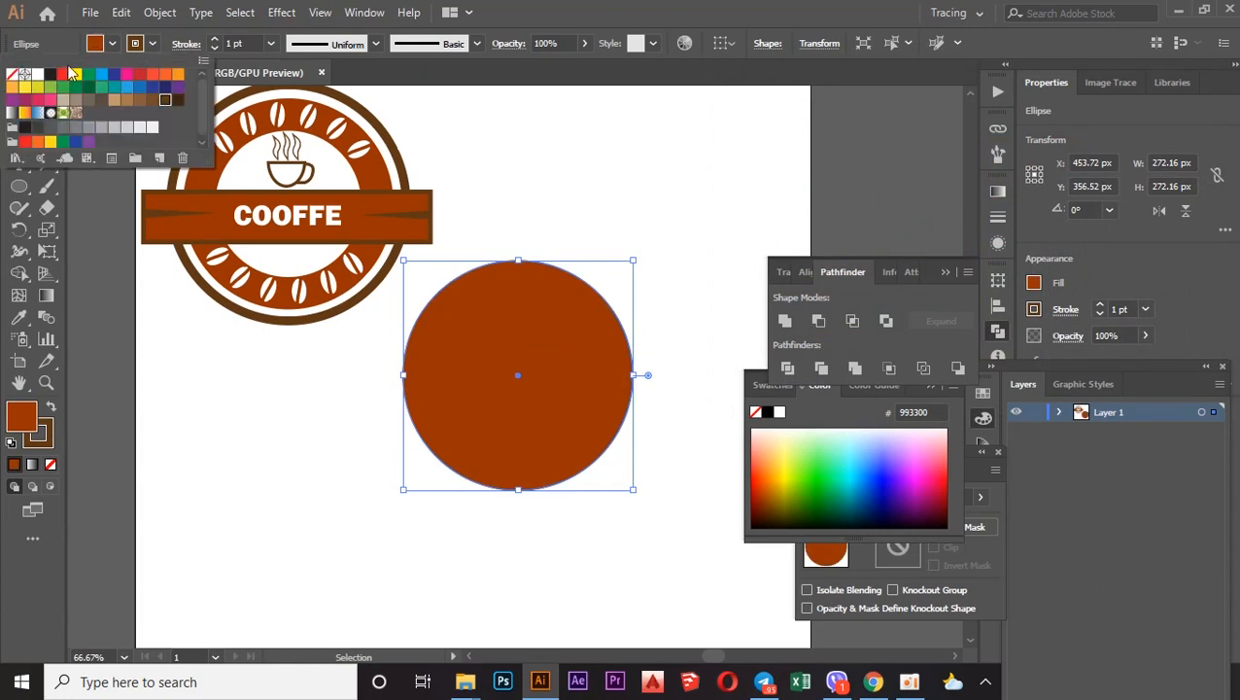
{"action": "left_click", "coordinate": [15, 76]}
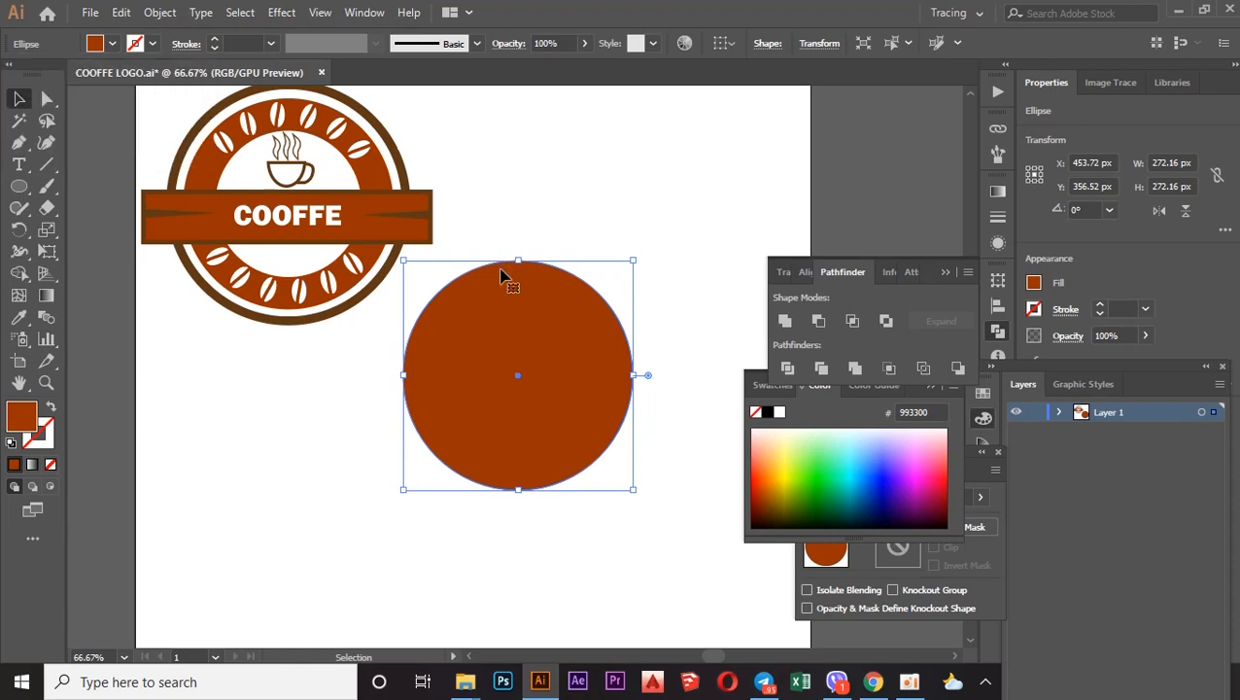
{"action": "left_click_drag", "start_coordinate": [506, 331], "coordinate": [507, 371]}
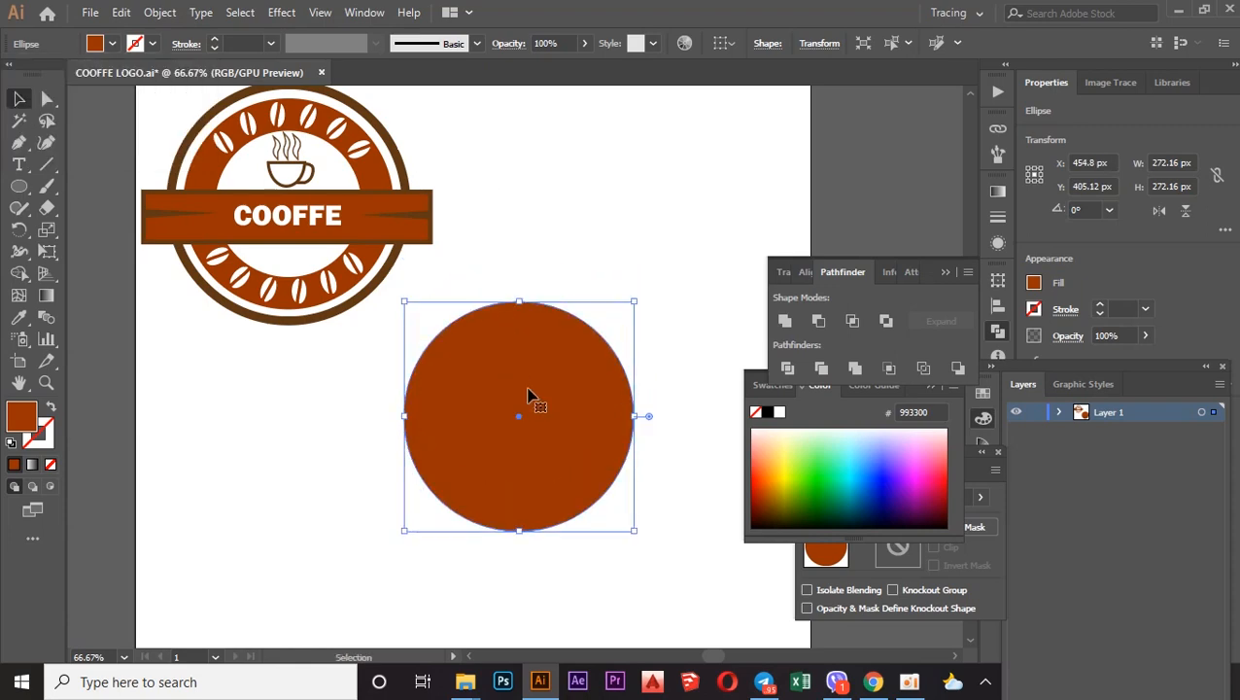
Copy the brown circle, paste it in front, and scale the copy to about 197 px around the same centre.
{"action": "left_click", "coordinate": [120, 12]}
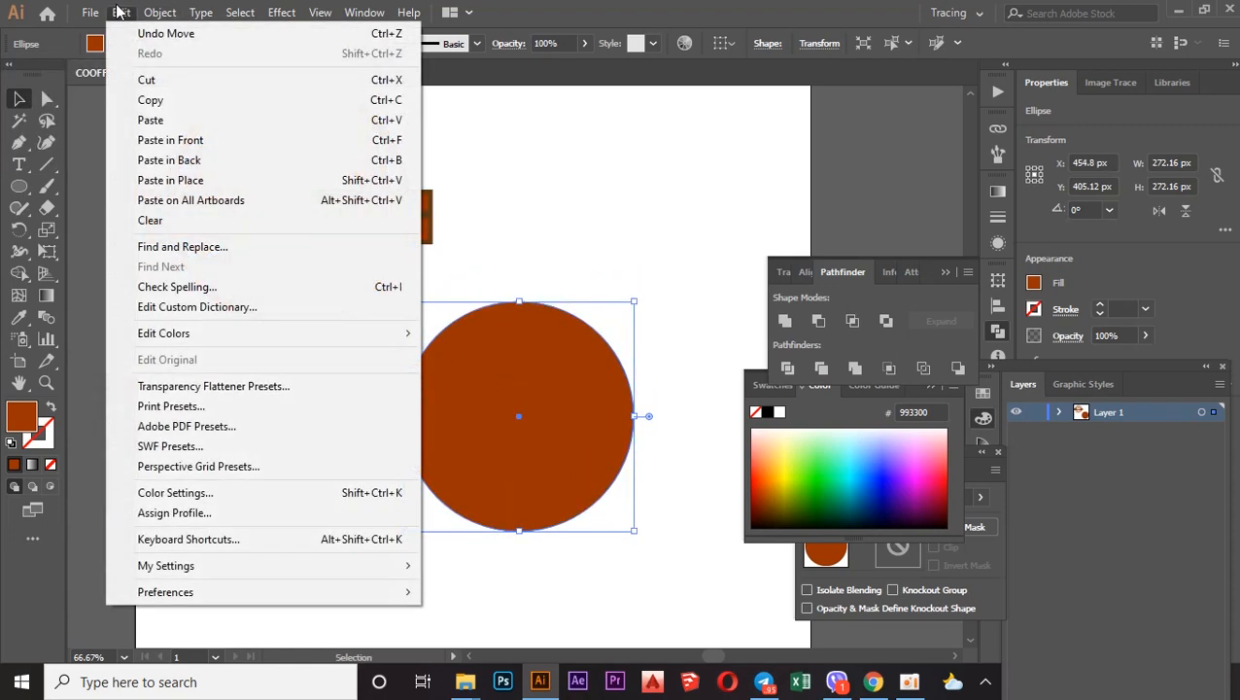
{"action": "left_click", "coordinate": [156, 100]}
{"action": "left_click", "coordinate": [120, 12]}
{"action": "left_click", "coordinate": [192, 140]}
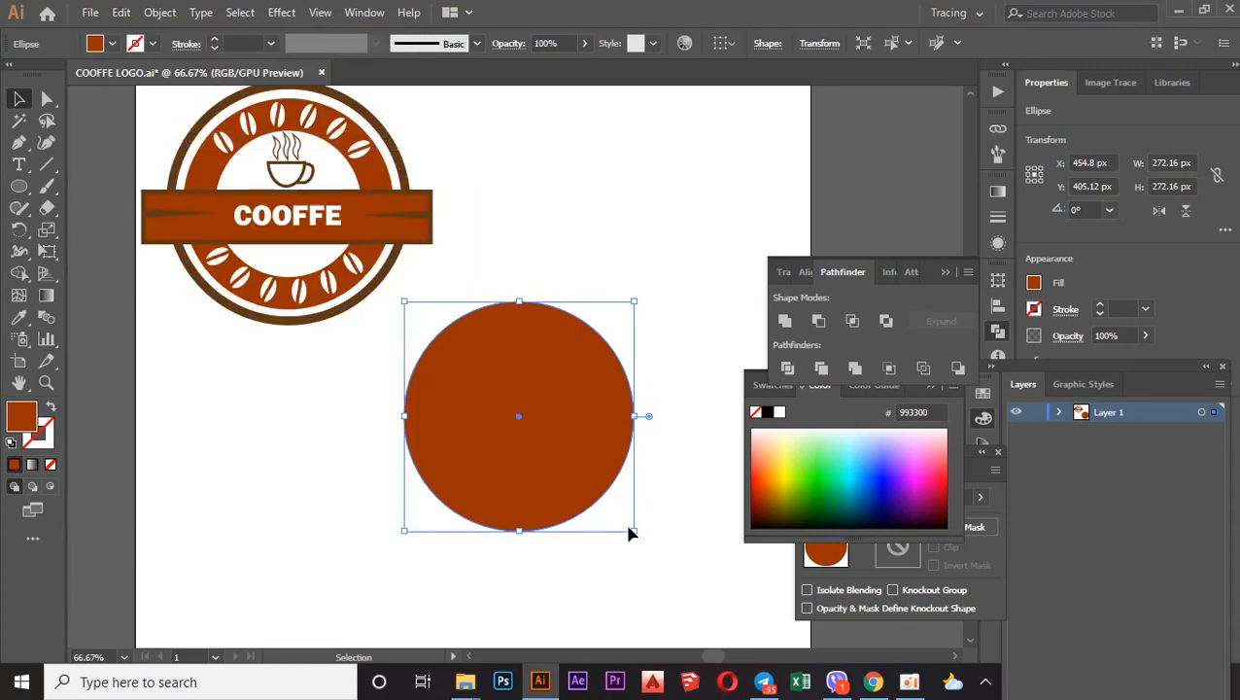
{"action": "left_click_drag", "start_coordinate": [632, 533], "coordinate": [605, 500]}
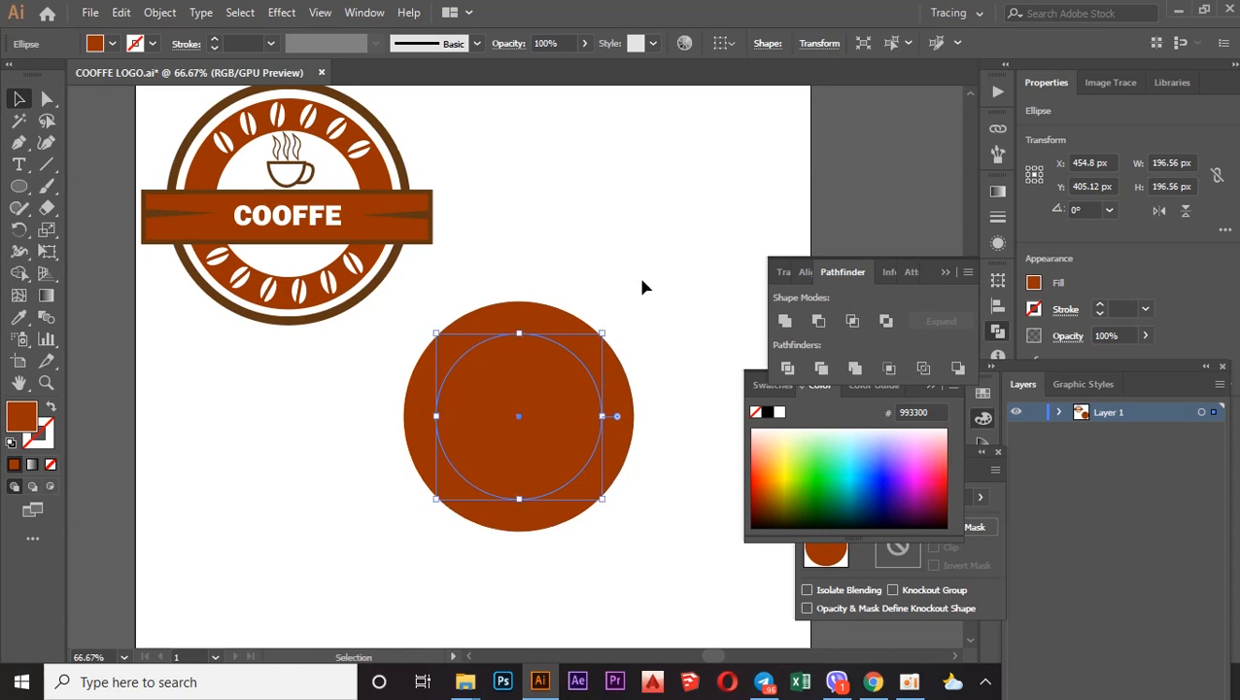
Subtract the small front circle from the larger one with Minus Front, and shift the ring slightly up and right.
{"action": "left_click_drag", "start_coordinate": [642, 287], "coordinate": [387, 539]}
{"action": "left_click", "coordinate": [818, 321]}
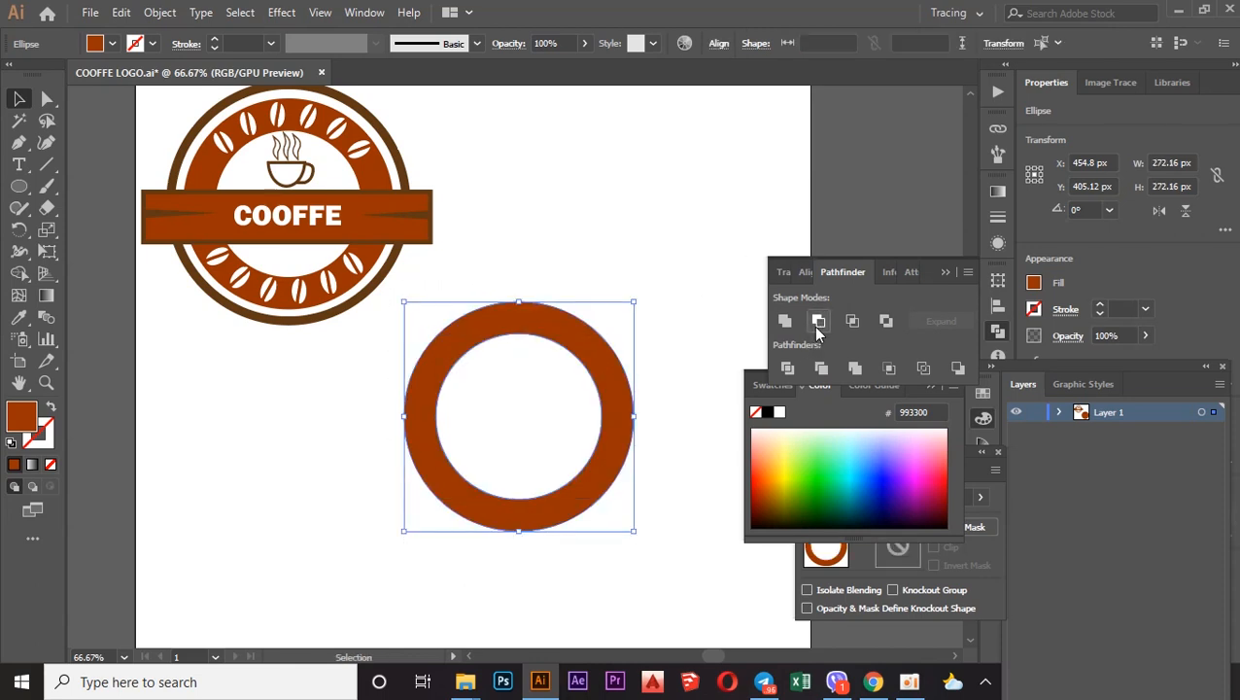
{"action": "left_click_drag", "start_coordinate": [554, 340], "coordinate": [569, 322]}
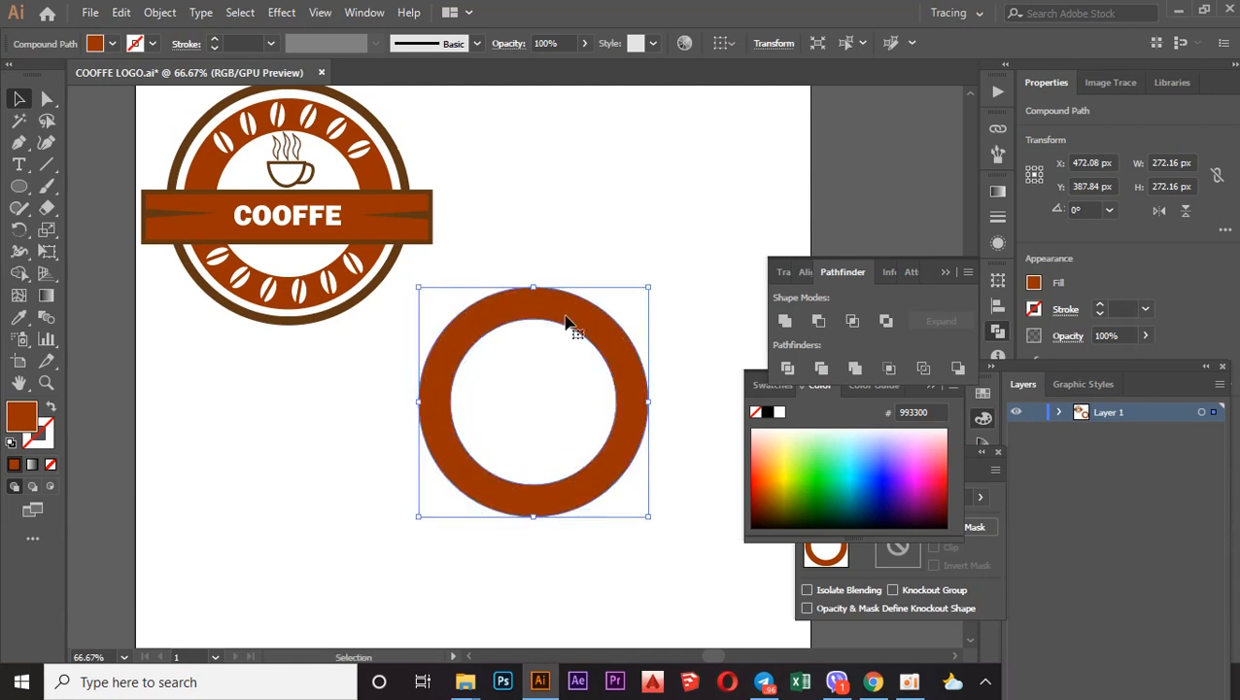
{"action": "left_click", "coordinate": [534, 354]}
{"action": "left_click", "coordinate": [567, 321]}
Draw a circle about 309 px in diameter from the ring's centre so that it surrounds the ring.
{"action": "left_click", "coordinate": [25, 191]}
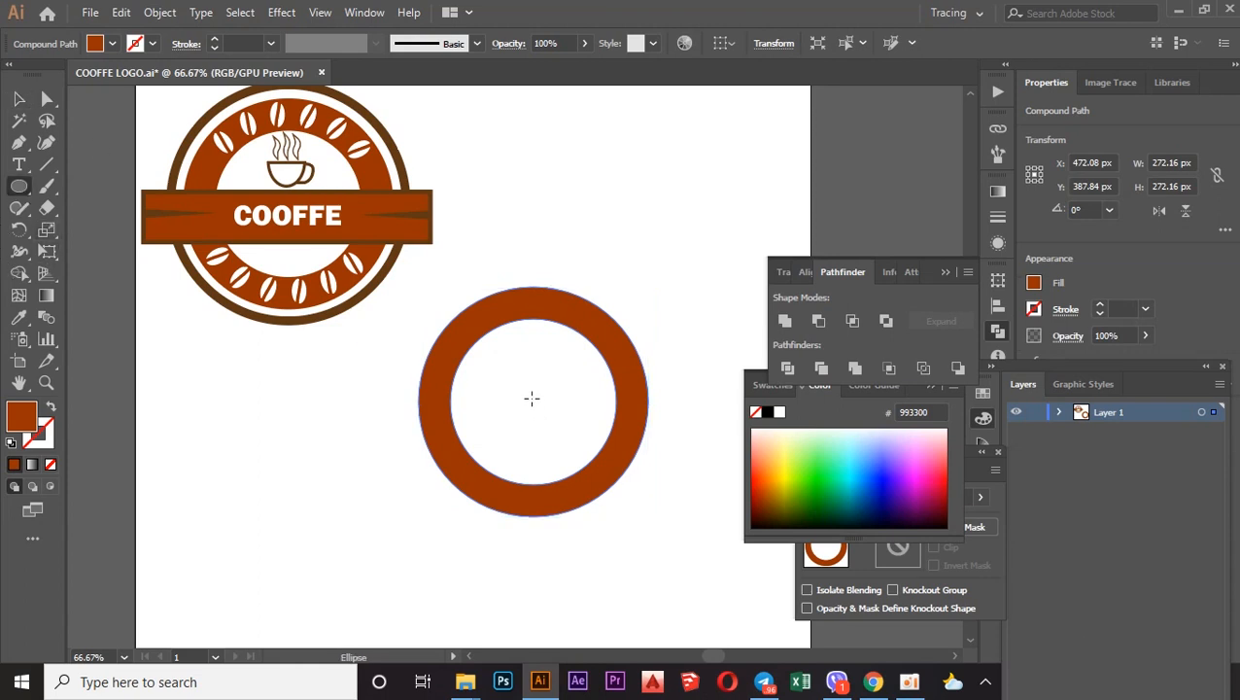
{"action": "left_click_drag", "start_coordinate": [527, 399], "coordinate": [657, 524]}
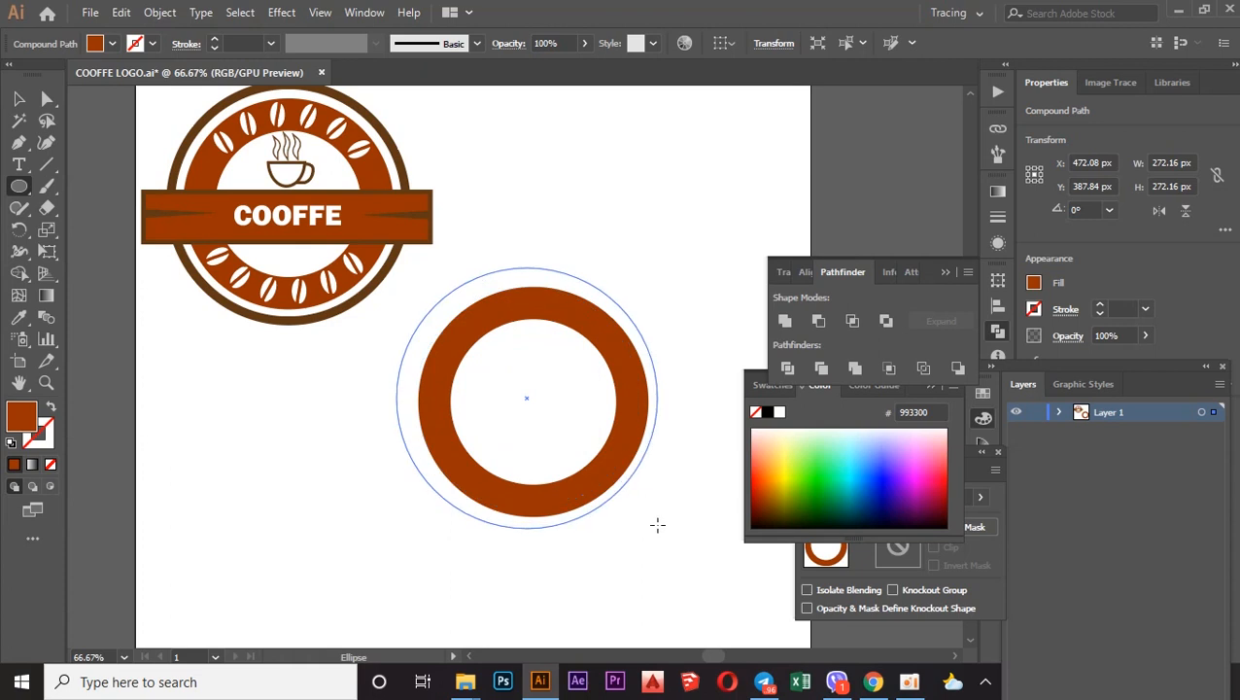
{"action": "left_click_drag", "start_coordinate": [657, 522], "coordinate": [657, 523]}
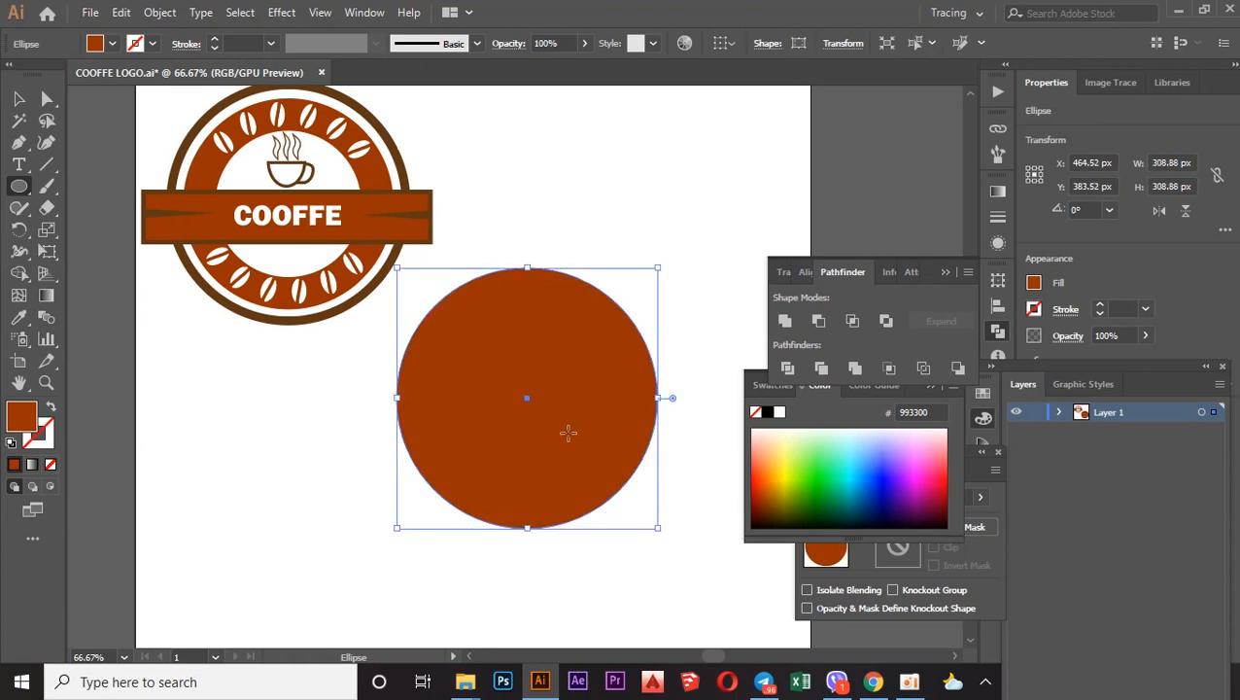
{"action": "left_click", "coordinate": [19, 100]}
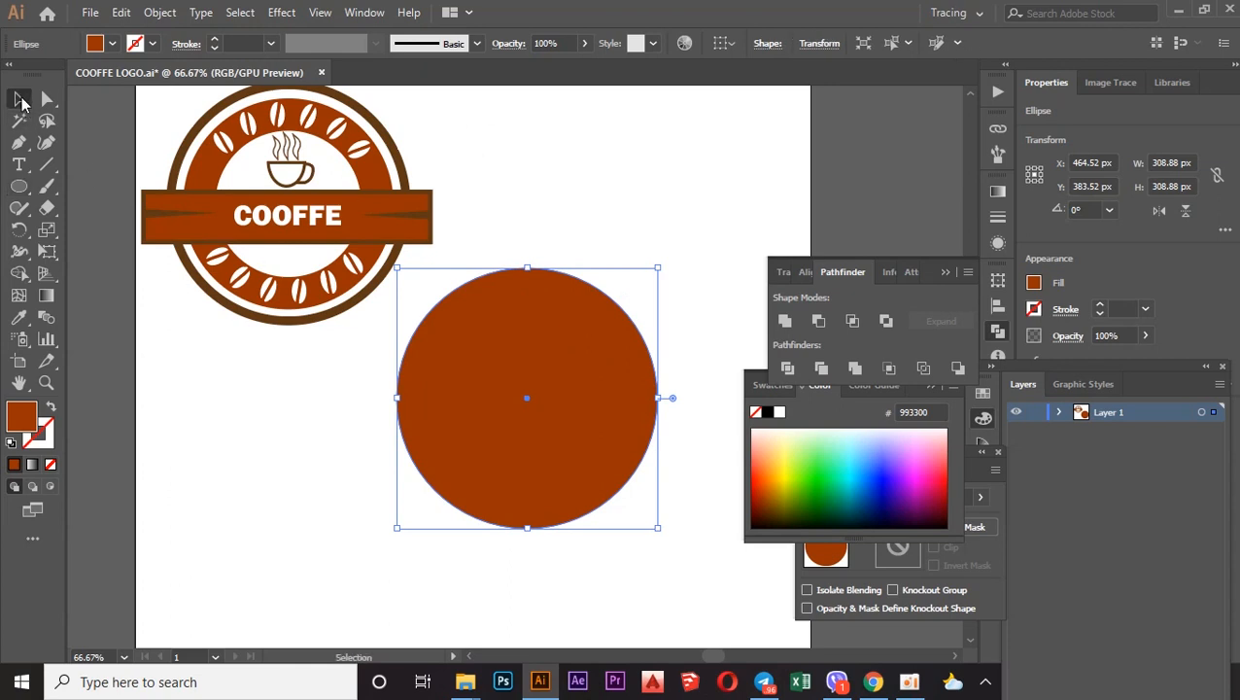
{"action": "left_click", "coordinate": [667, 253]}
{"action": "left_click", "coordinate": [583, 347]}
Give the large circle no fill and a red 14 pt stroke.
{"action": "left_click", "coordinate": [113, 44]}
{"action": "left_click", "coordinate": [12, 75]}
{"action": "left_click", "coordinate": [153, 44]}
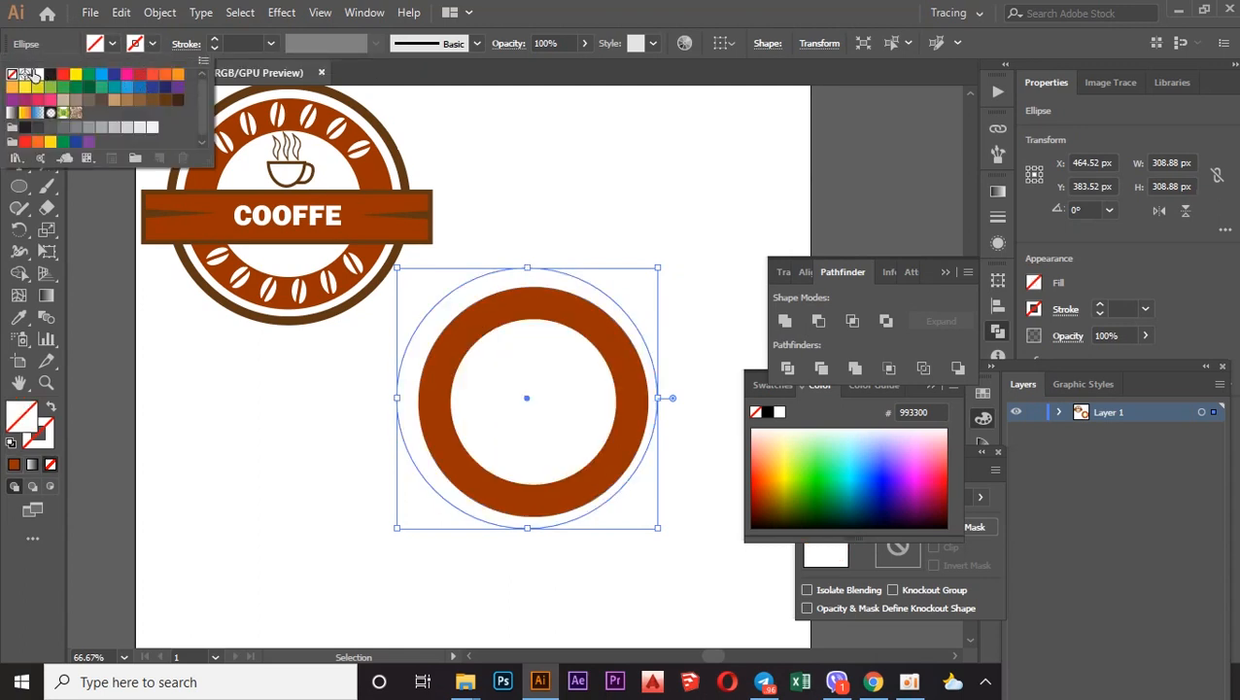
{"action": "left_click", "coordinate": [63, 75]}
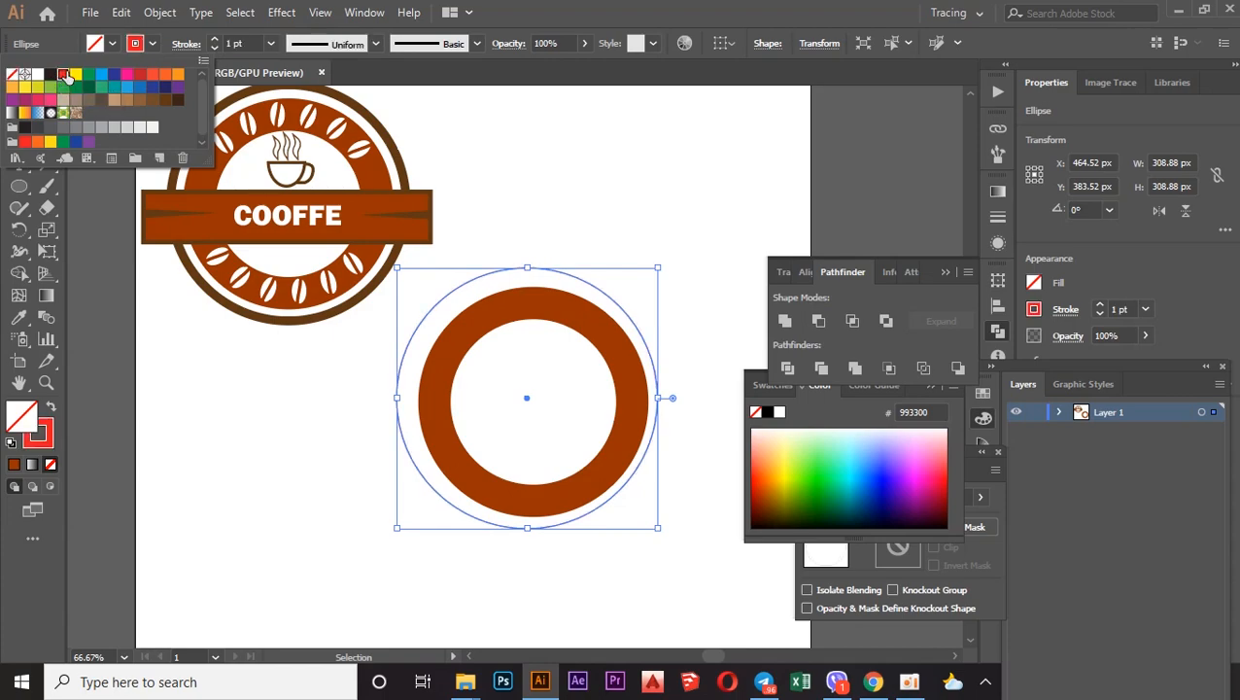
{"action": "left_click", "coordinate": [271, 43]}
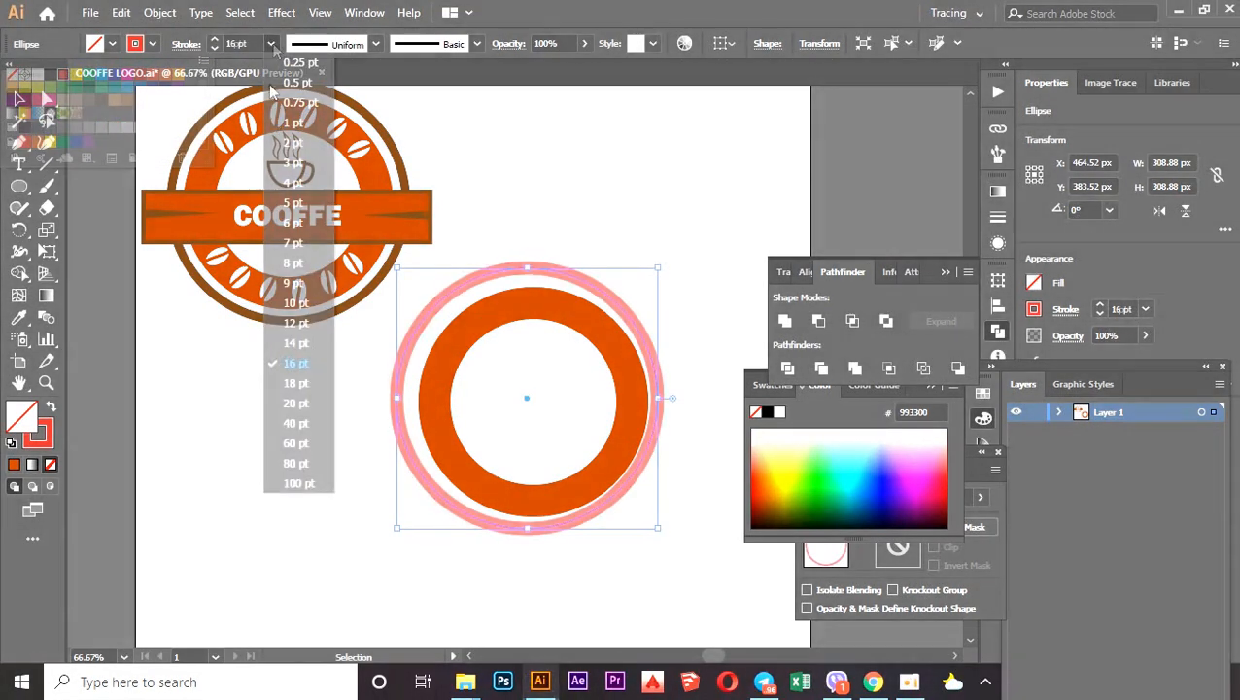
{"action": "left_click", "coordinate": [293, 346]}
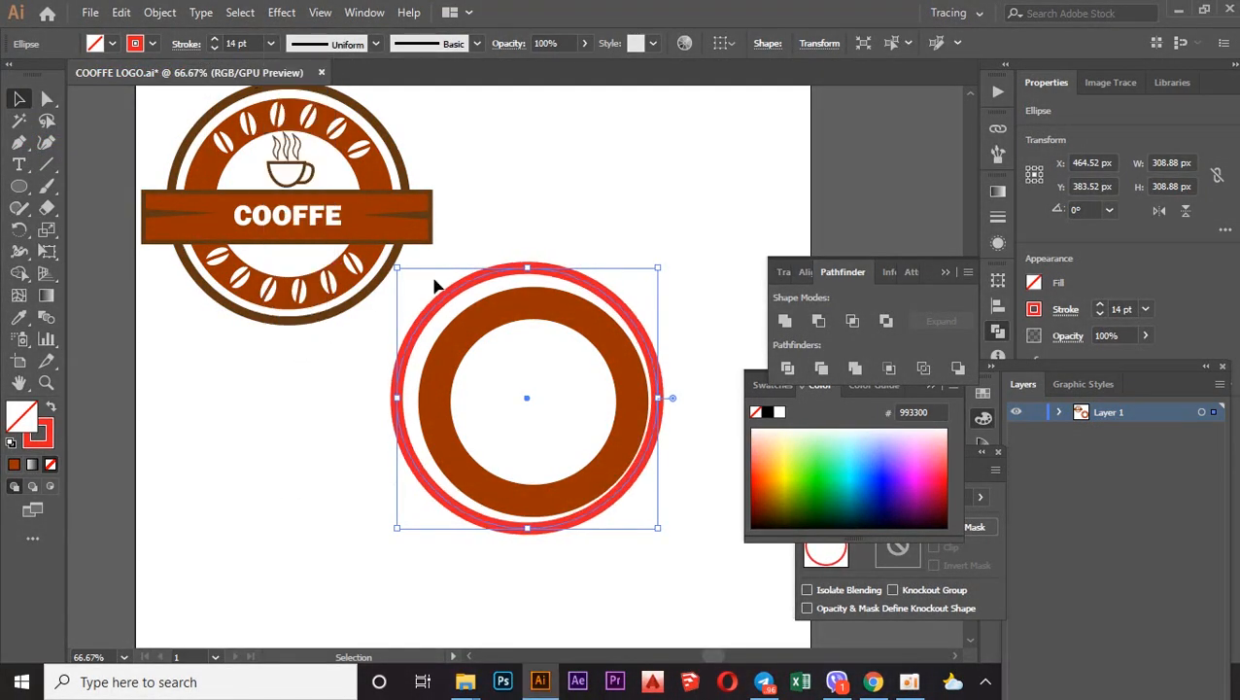
Align the centres of the brown ring and the red outline circle horizontally and vertically.
{"action": "left_click", "coordinate": [466, 497], "text": "shift"}
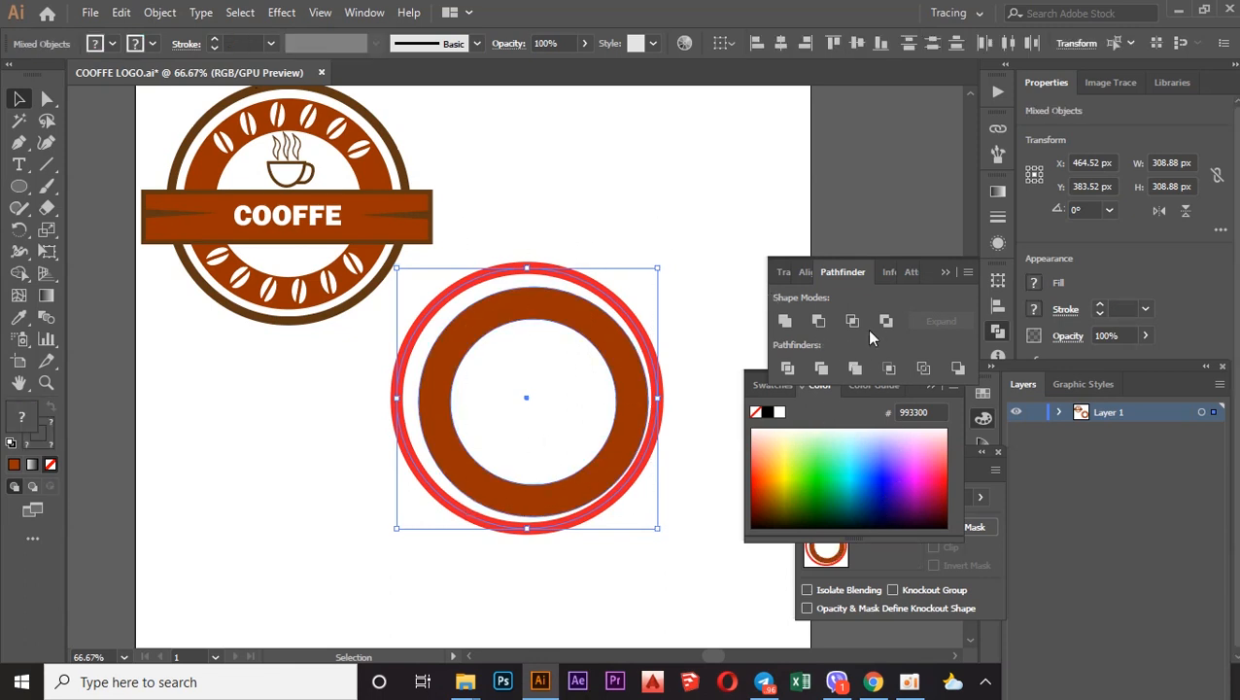
{"action": "left_click", "coordinate": [887, 273]}
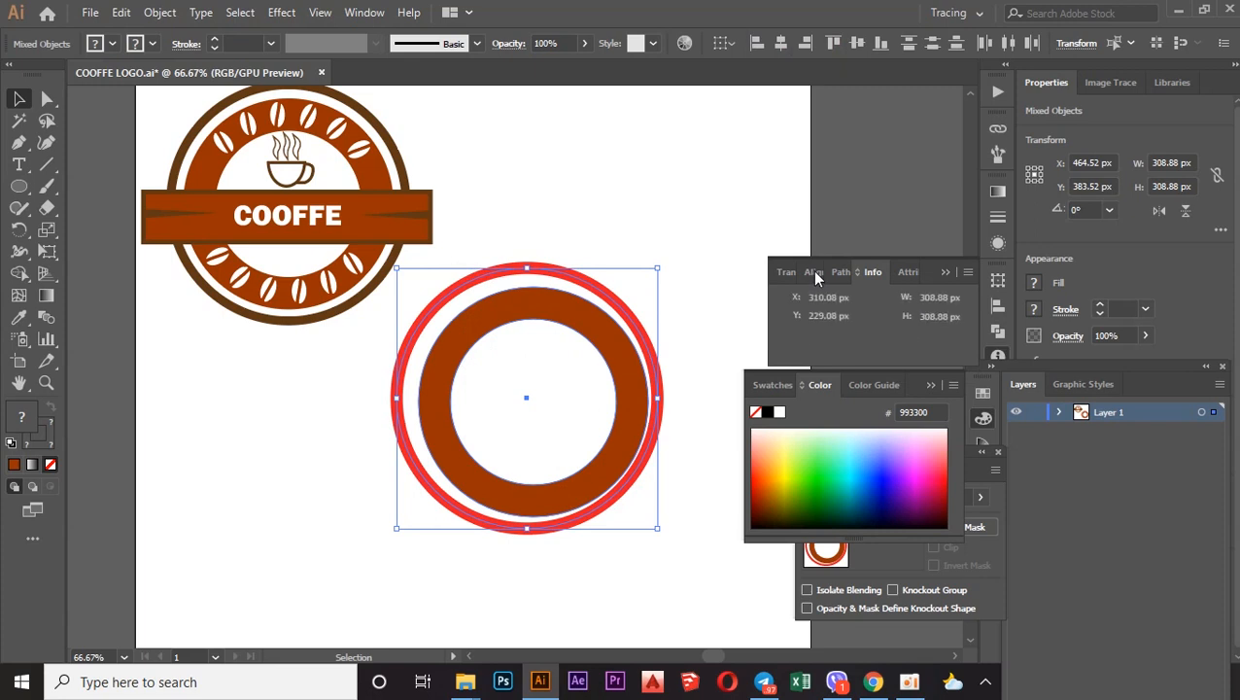
{"action": "left_click", "coordinate": [812, 269]}
{"action": "left_click", "coordinate": [816, 323]}
{"action": "left_click", "coordinate": [852, 323]}
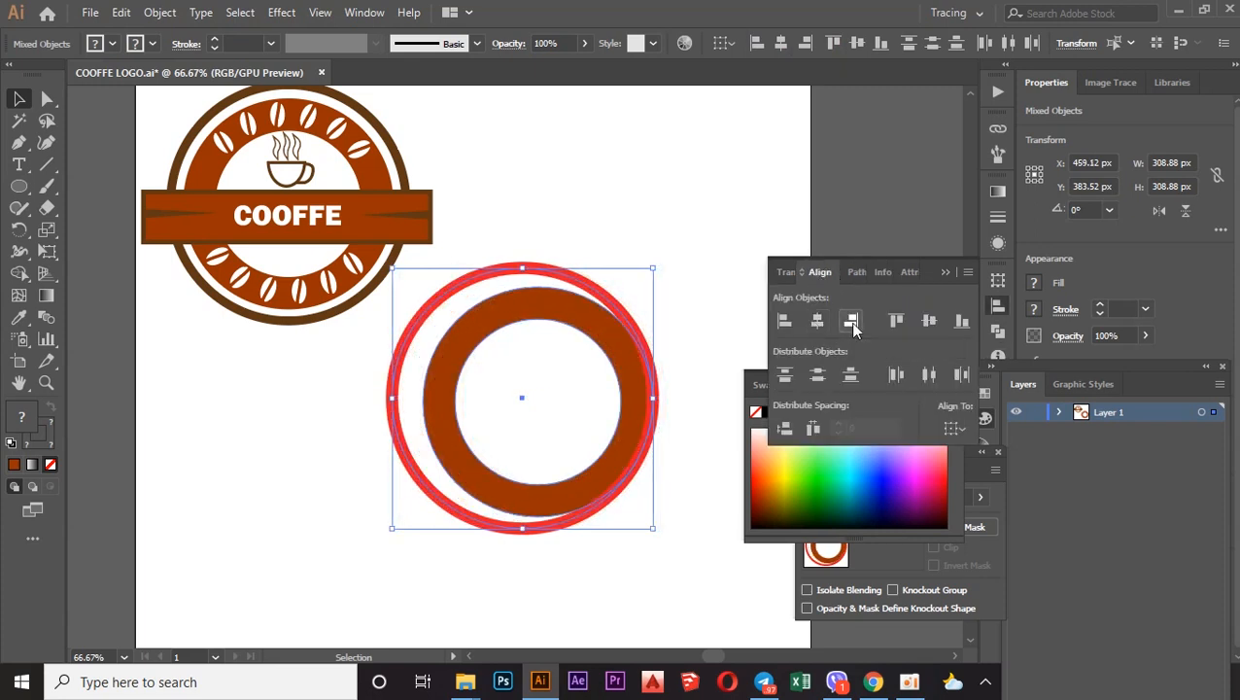
{"action": "left_click", "coordinate": [821, 325]}
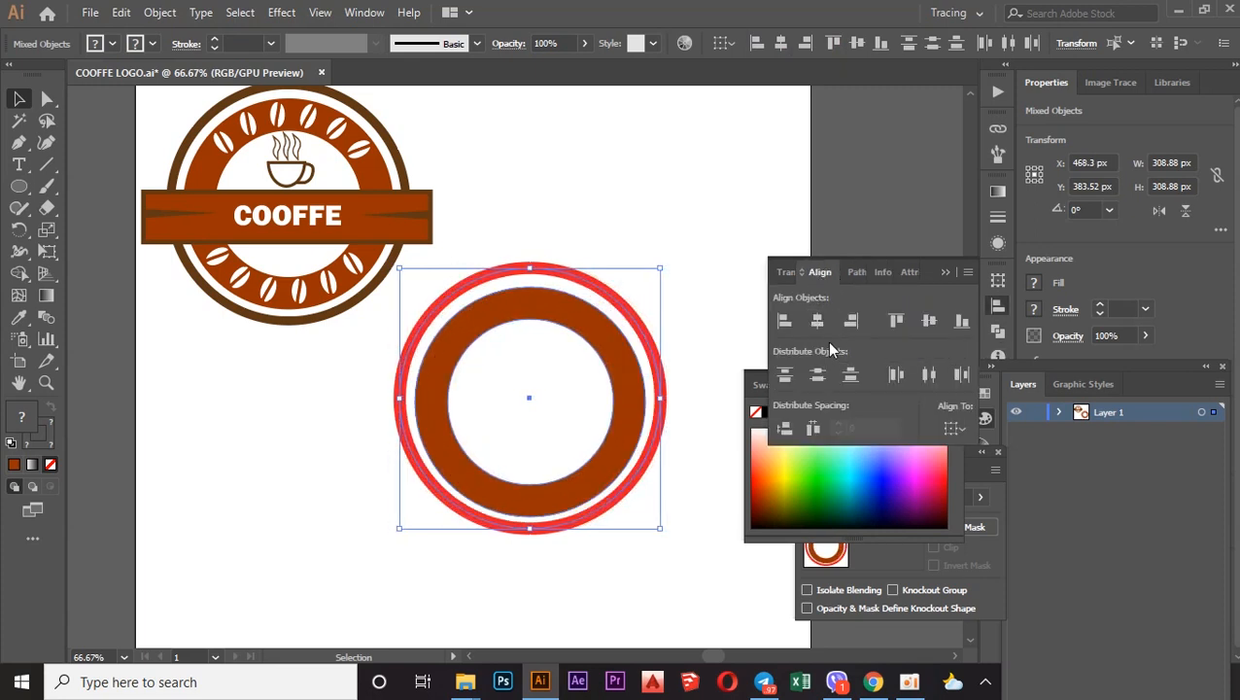
{"action": "left_click", "coordinate": [821, 379]}
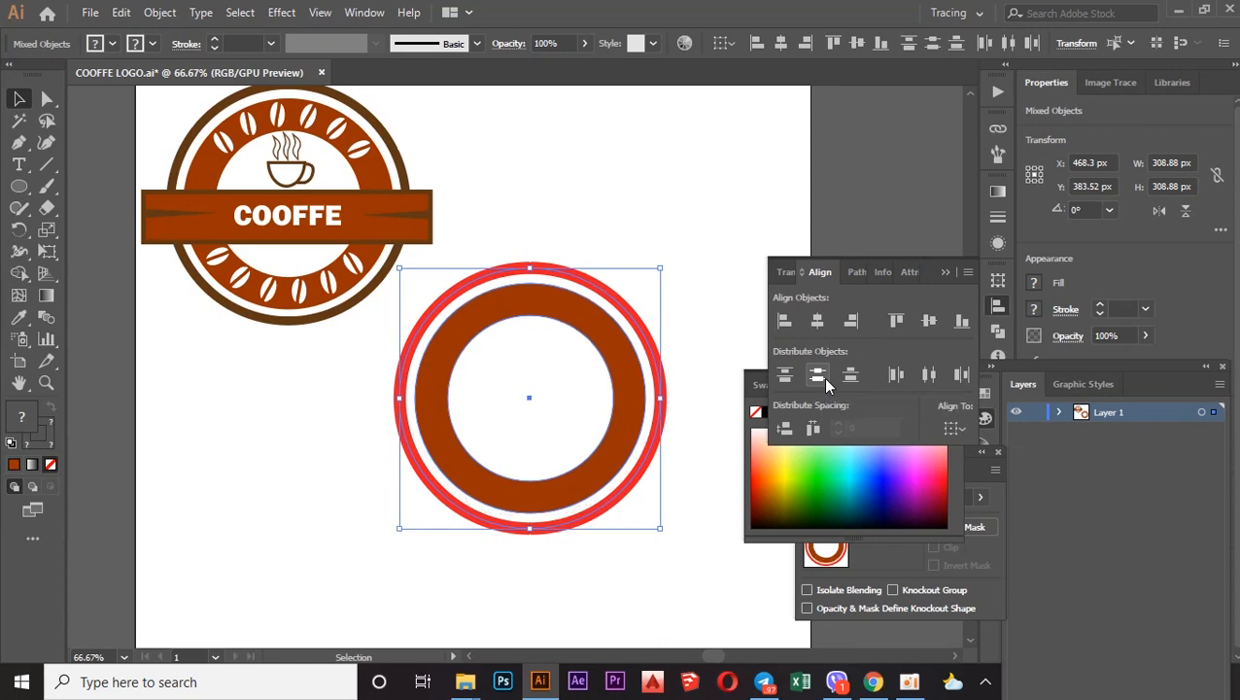
{"action": "left_click", "coordinate": [629, 238]}
Try to recolour the red outline circle by sampling the brown ring with the Eyedropper.
{"action": "left_click", "coordinate": [612, 304]}
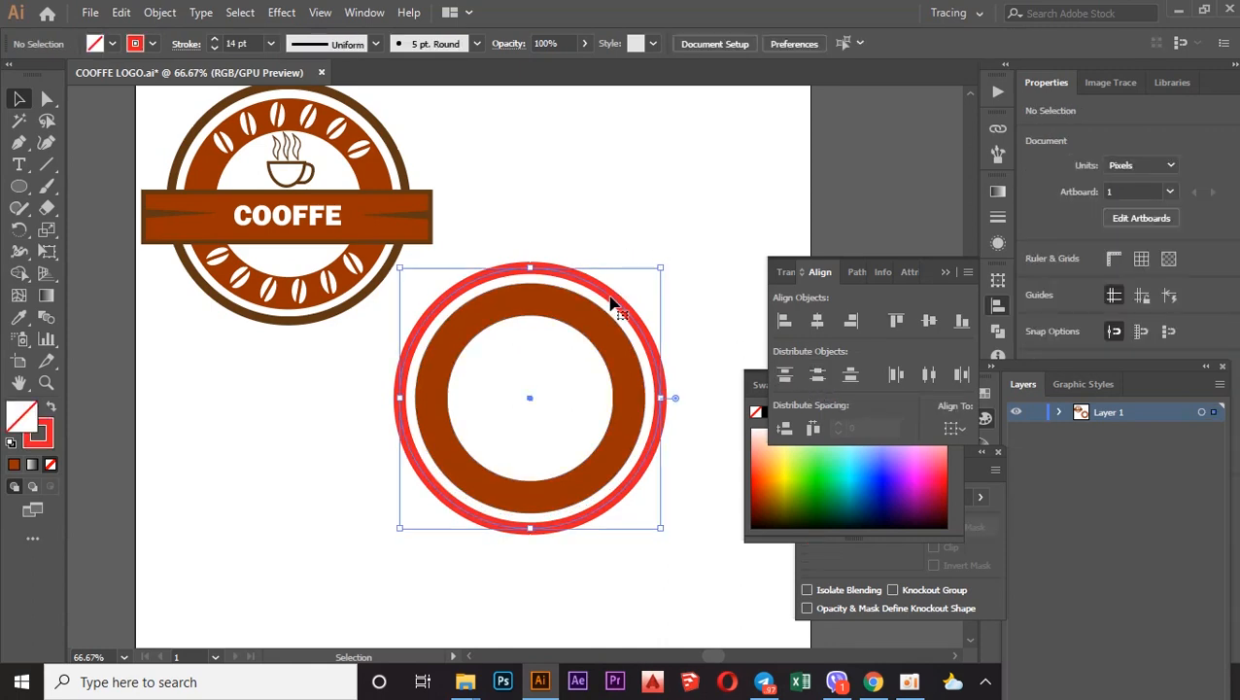
{"action": "left_click", "coordinate": [19, 317]}
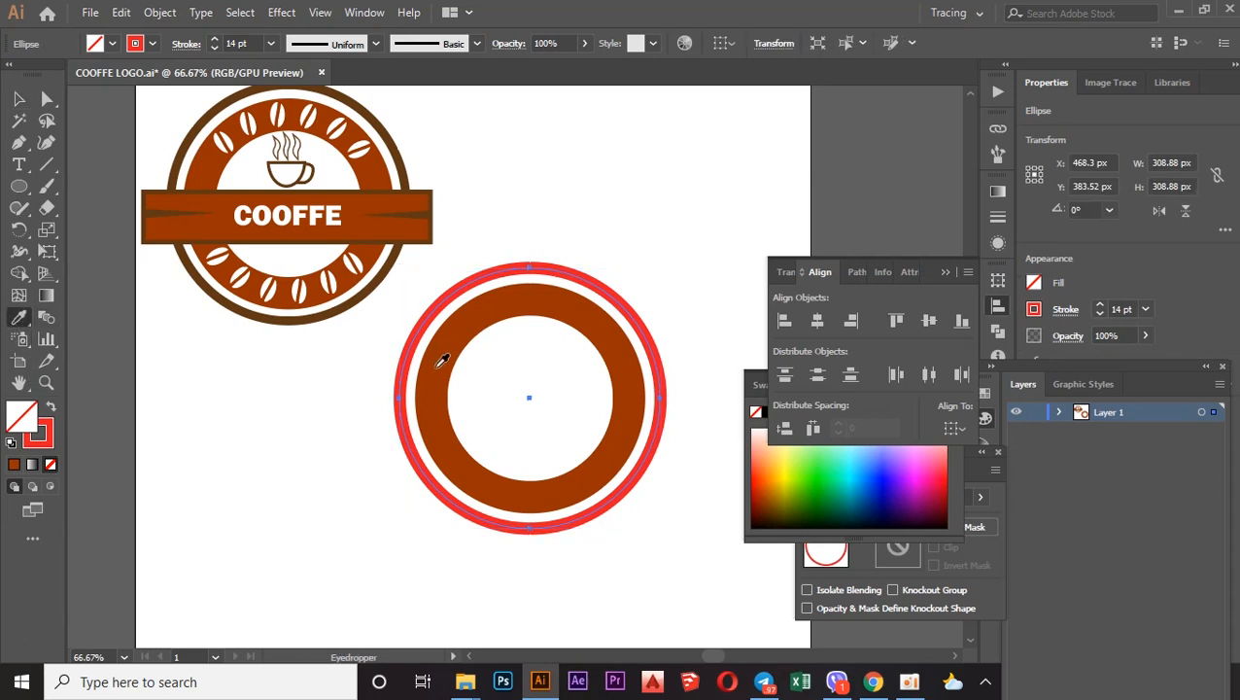
{"action": "left_click", "coordinate": [443, 358]}
{"action": "key", "text": "v"}
{"action": "key", "text": "ctrl+z"}
{"action": "left_click", "coordinate": [49, 443]}
{"action": "left_click", "coordinate": [474, 329]}
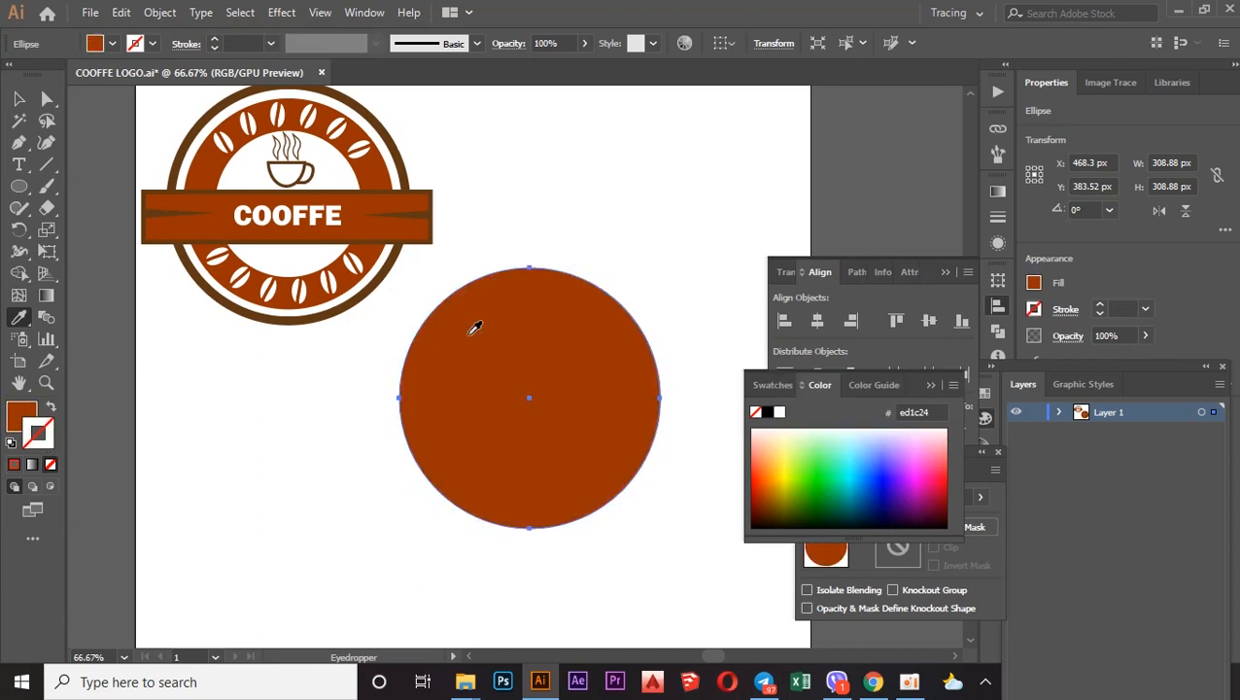
{"action": "key", "text": "ctrl+z"}
Apply the original logo's dark brown 10 pt outer outline to the outer circle with the Eyedropper.
{"action": "left_click", "coordinate": [379, 283]}
{"action": "key", "text": "v"}
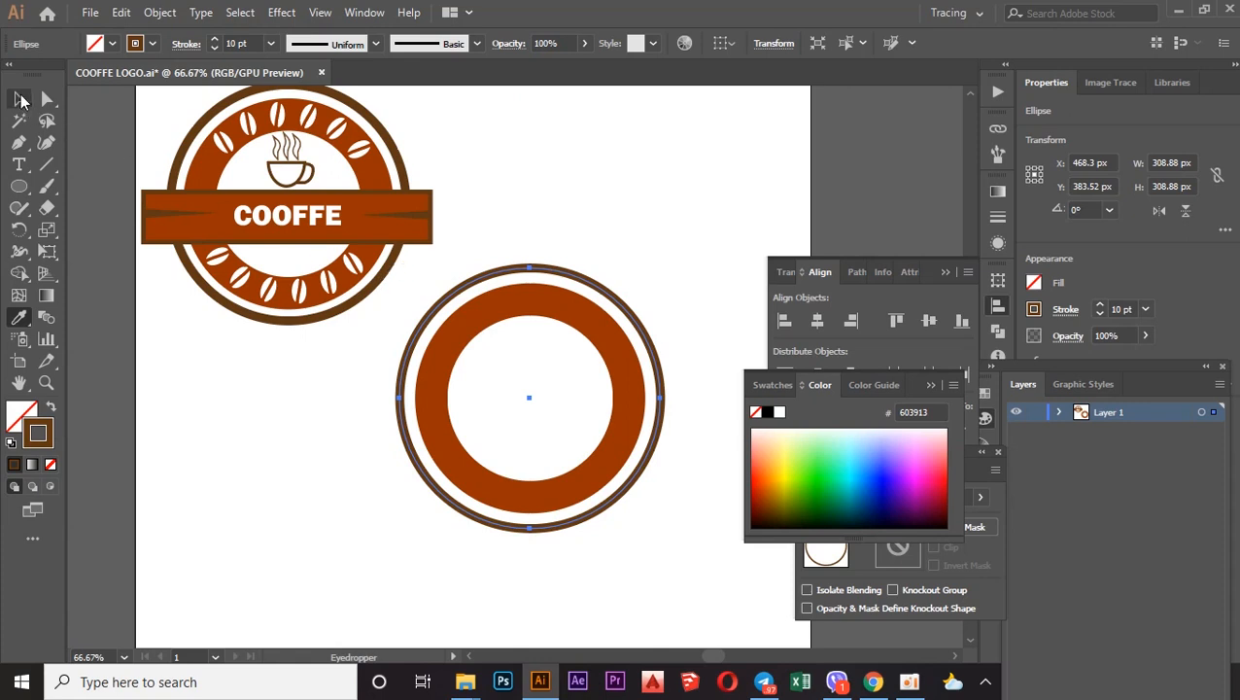
{"action": "left_click", "coordinate": [533, 201]}
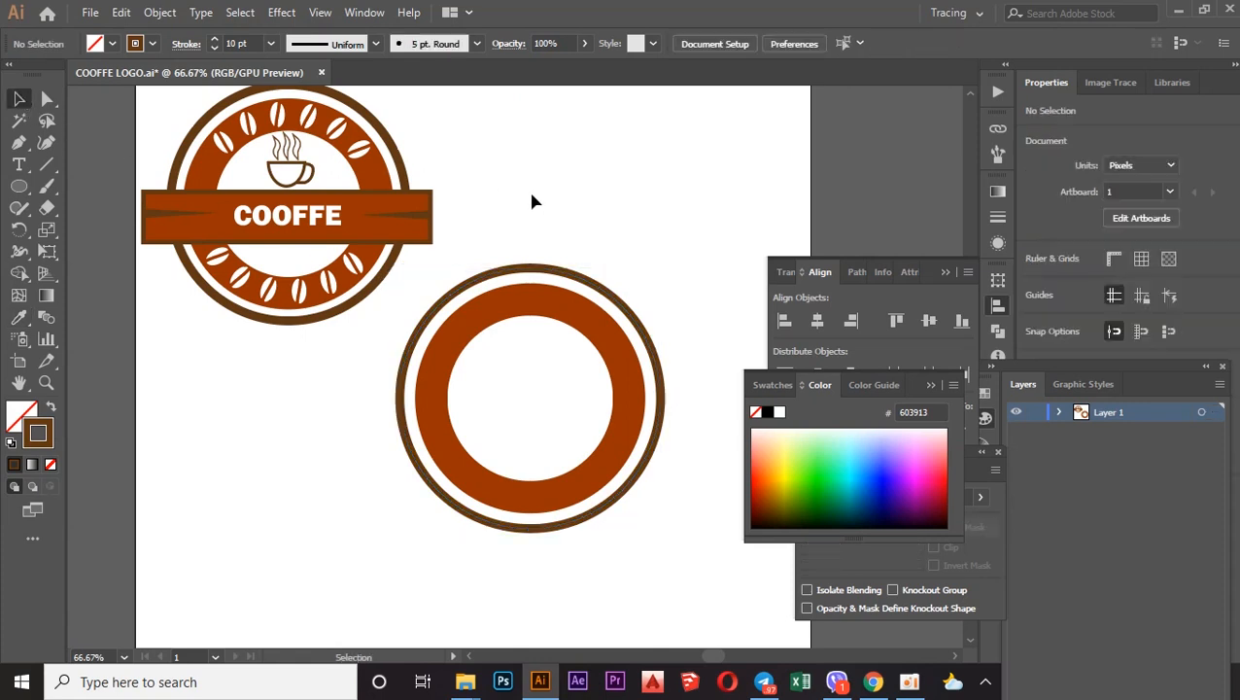
{"action": "left_click", "coordinate": [546, 306]}
{"action": "left_click", "coordinate": [617, 205]}
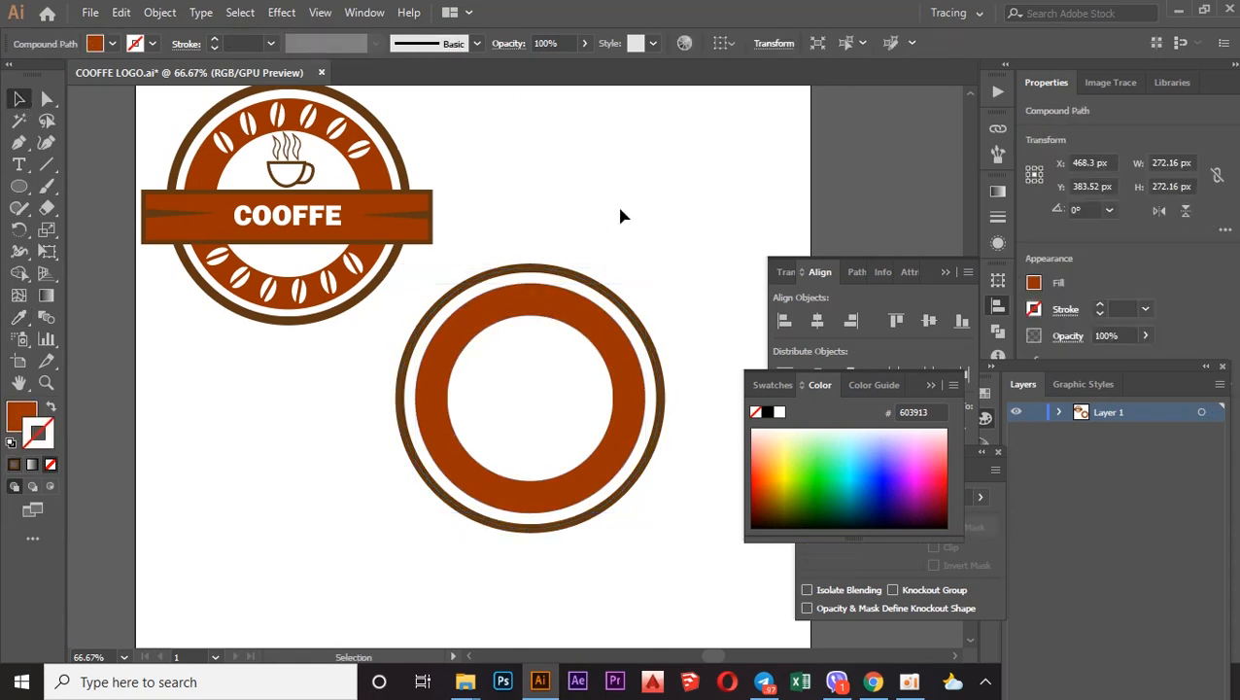
Draw a small upright brown ellipse about 40 by 59 px inside the new ring for a coffee bean.
{"action": "left_click", "coordinate": [540, 309]}
{"action": "left_click", "coordinate": [20, 189]}
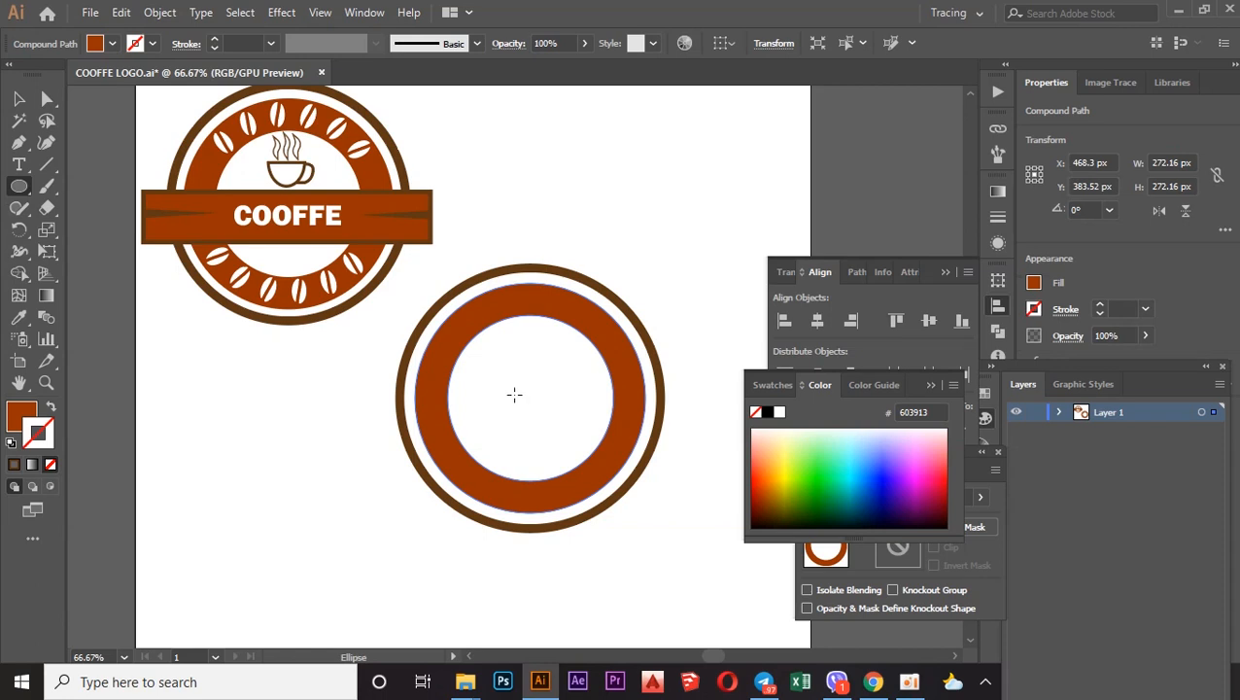
{"action": "left_click_drag", "start_coordinate": [505, 384], "coordinate": [538, 426]}
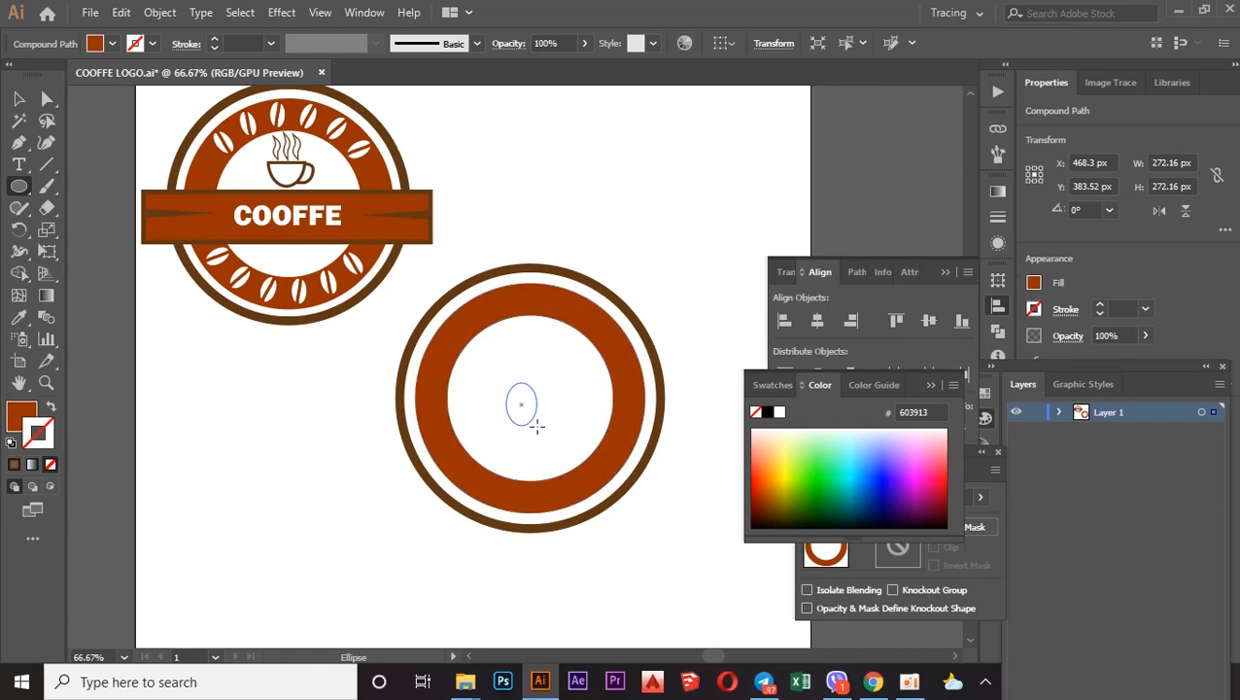
{"action": "left_click_drag", "start_coordinate": [537, 425], "coordinate": [541, 434]}
{"action": "left_click", "coordinate": [18, 99]}
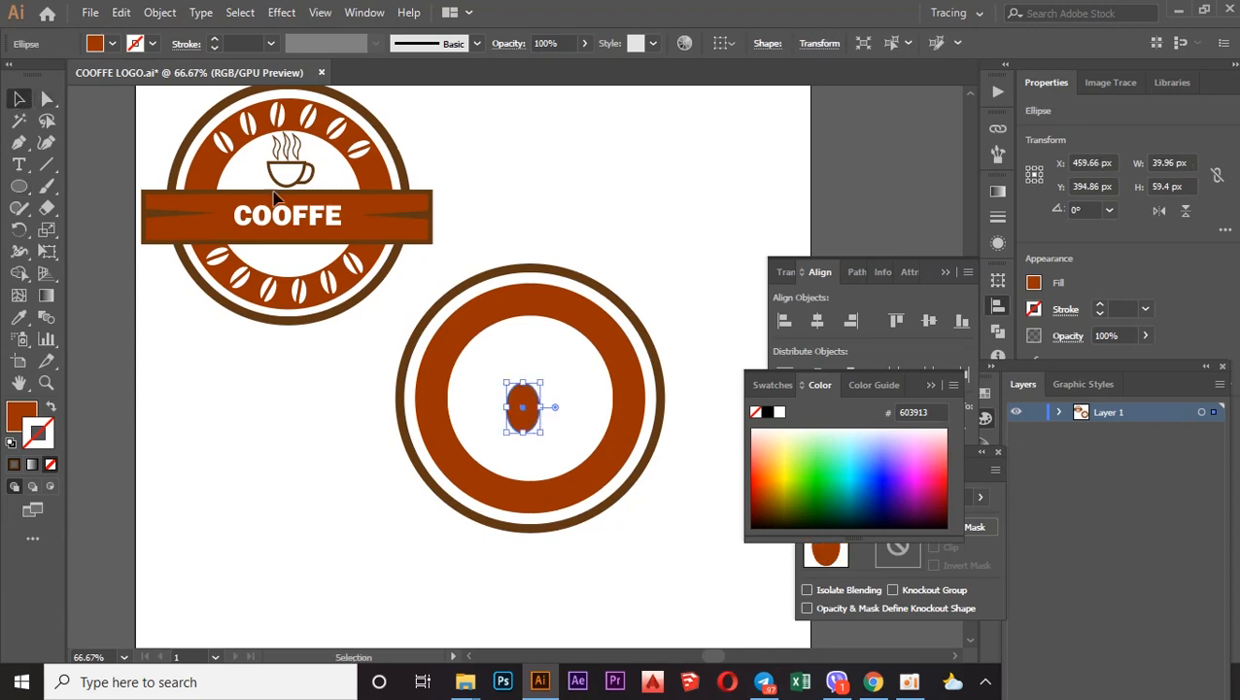
Draw a nearly vertical line about 143 px long through the middle of the brown bean ellipse.
{"action": "scroll", "coordinate": [568, 425], "scroll_direction": "up", "scroll_amount": 2}
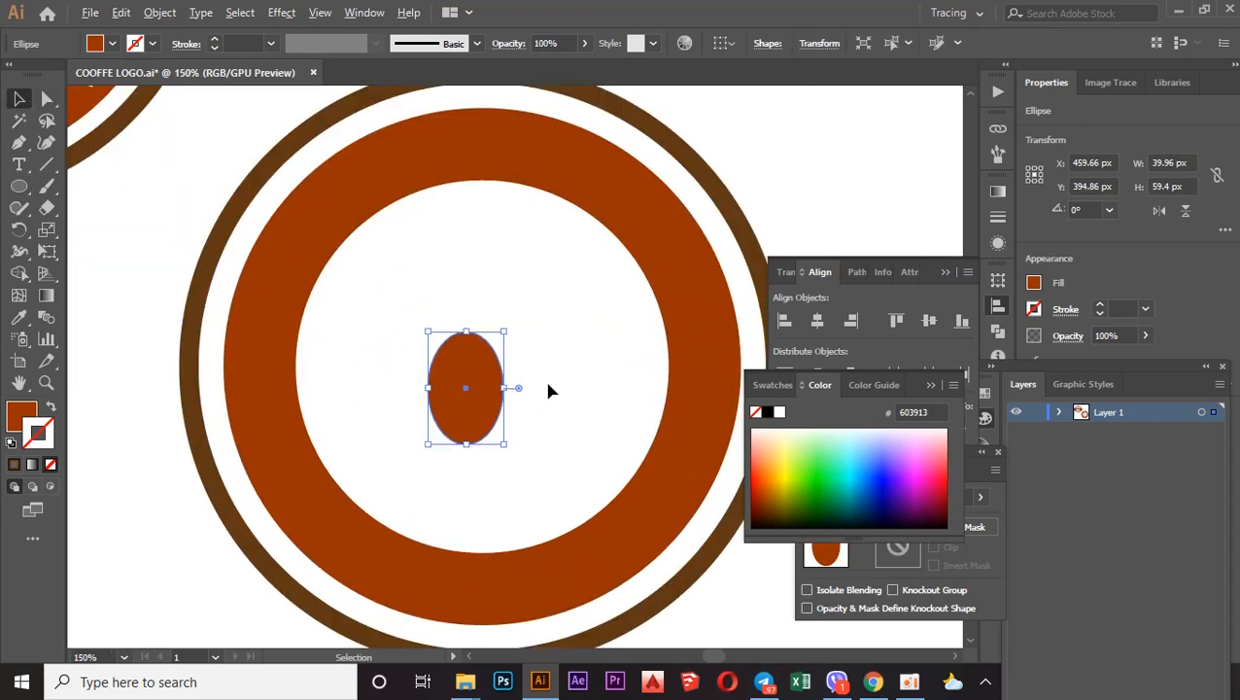
{"action": "scroll", "coordinate": [548, 383], "scroll_direction": "down", "scroll_amount": 1}
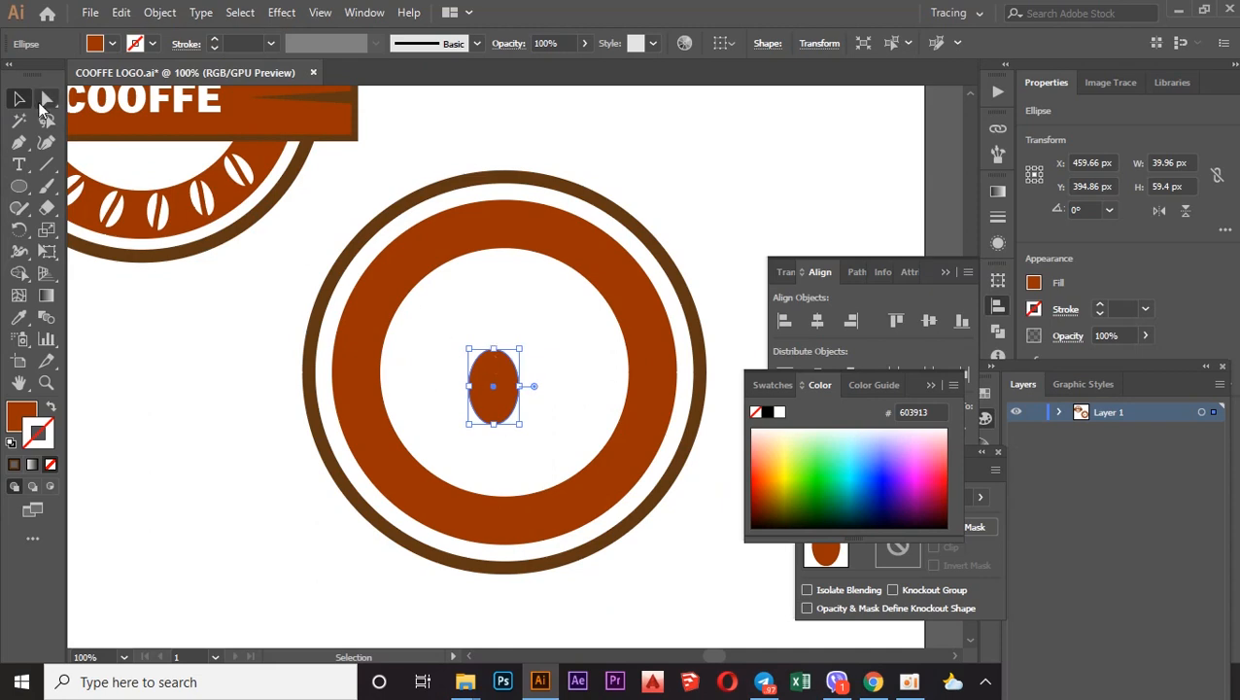
{"action": "left_click", "coordinate": [47, 165]}
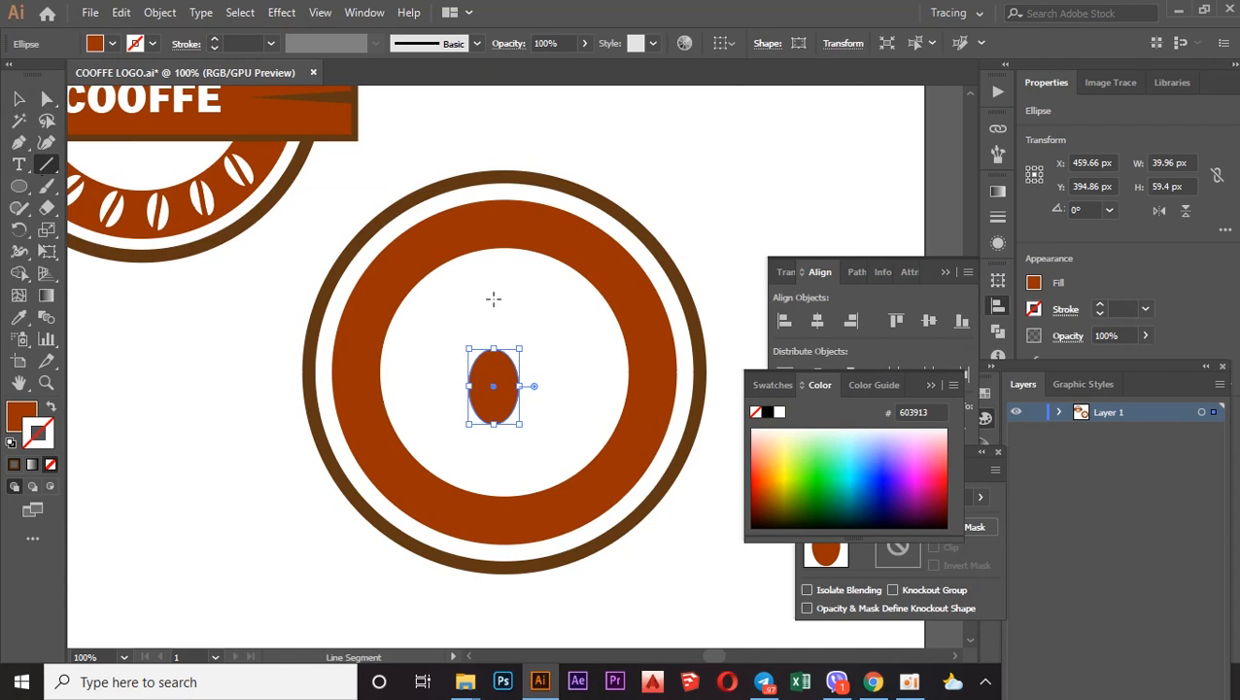
{"action": "left_click_drag", "start_coordinate": [497, 323], "coordinate": [493, 469]}
{"action": "left_click_drag", "start_coordinate": [492, 478], "coordinate": [492, 479]}
Give the line through the bean a white stroke with a 10 pt weight.
{"action": "left_click", "coordinate": [148, 44]}
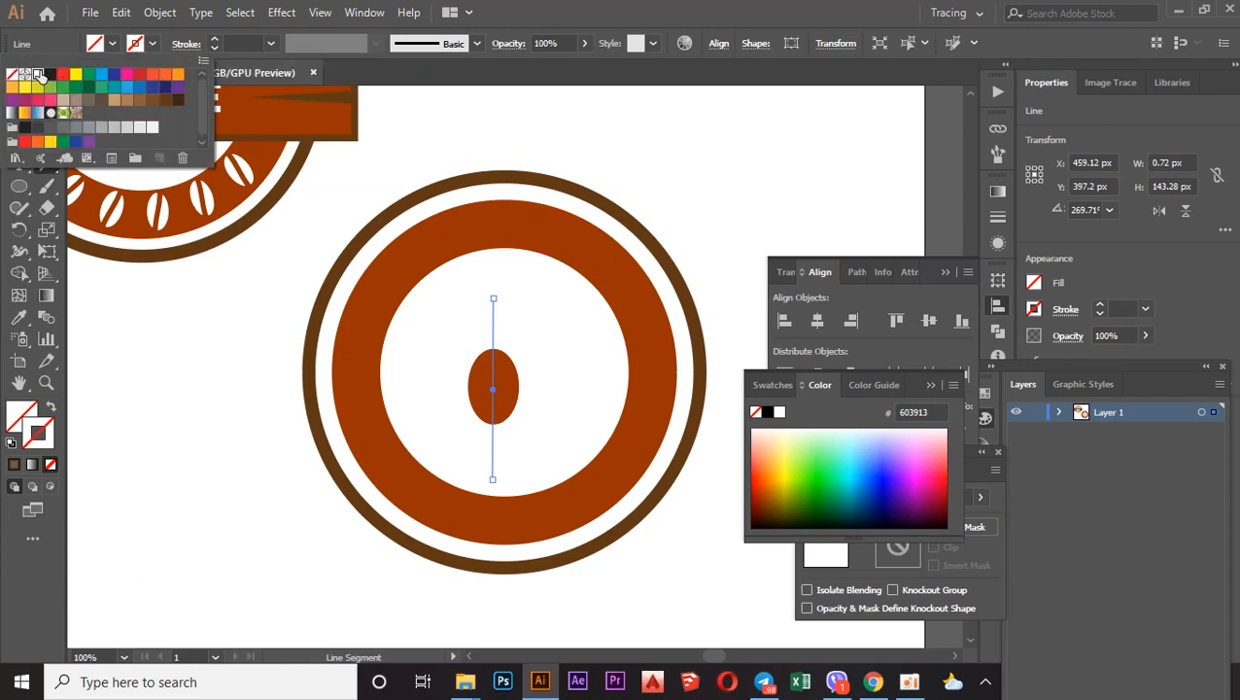
{"action": "left_click", "coordinate": [39, 76]}
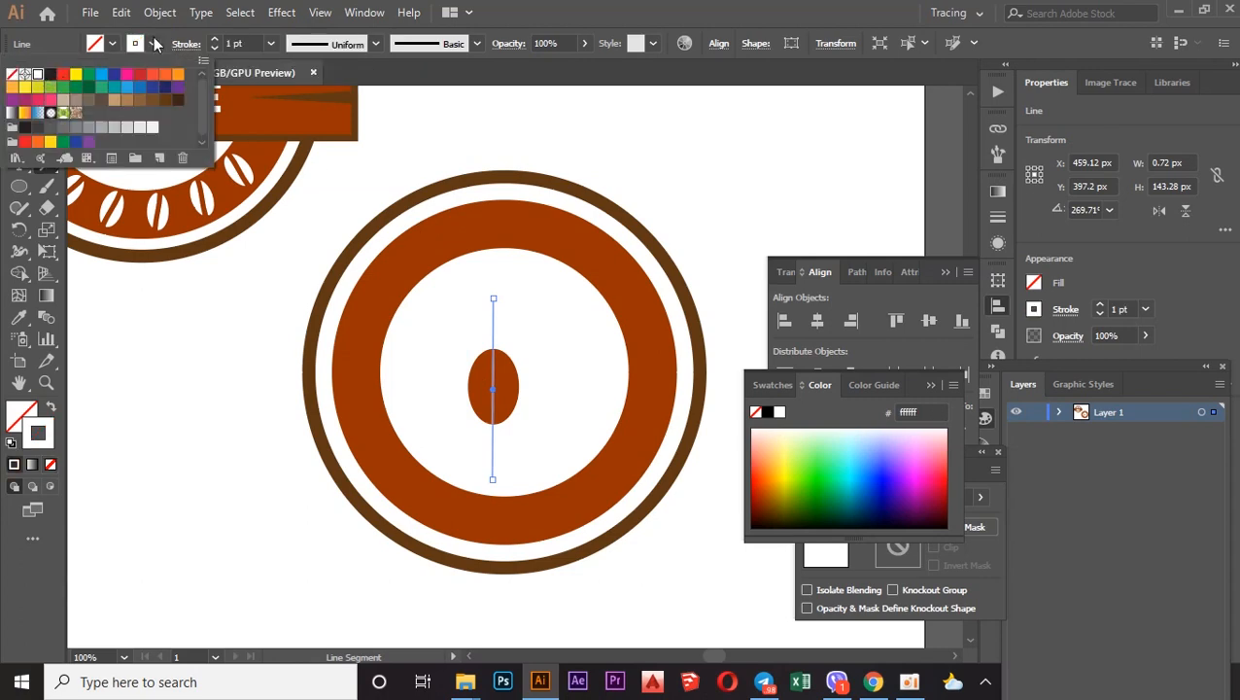
{"action": "left_click", "coordinate": [271, 45]}
{"action": "left_click", "coordinate": [294, 310]}
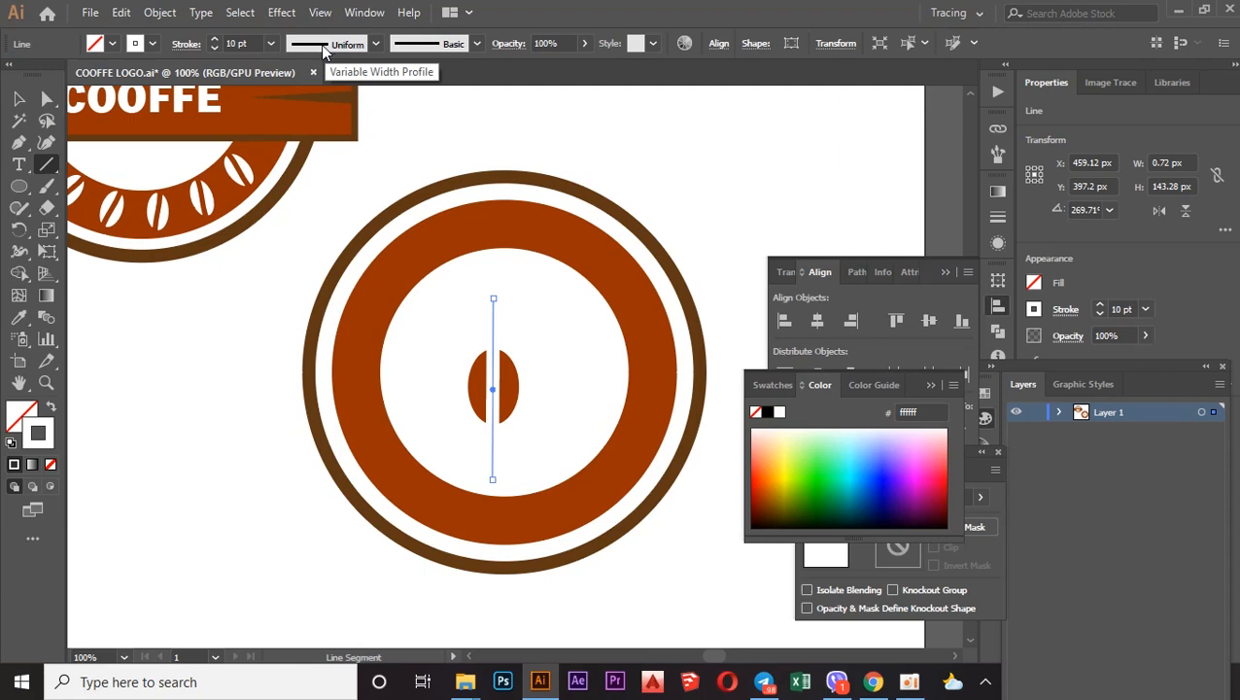
Expand the white line into a filled shape.
{"action": "left_click", "coordinate": [159, 13]}
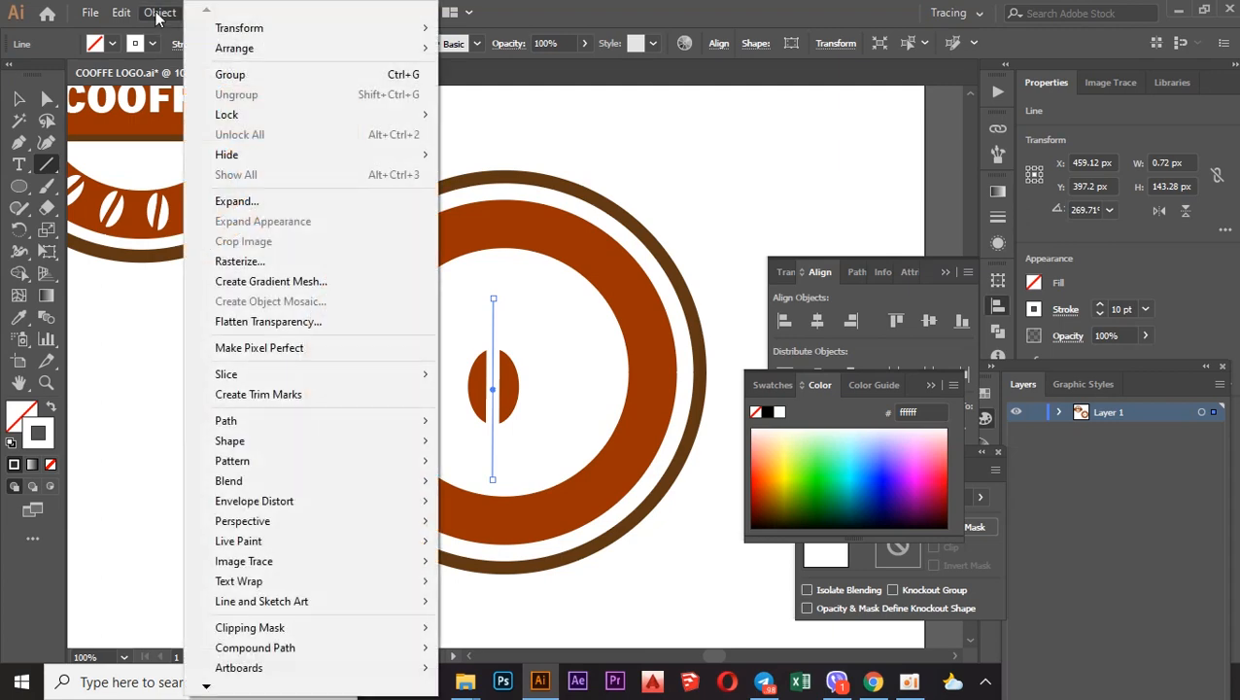
{"action": "left_click", "coordinate": [252, 202]}
{"action": "left_click", "coordinate": [573, 440]}
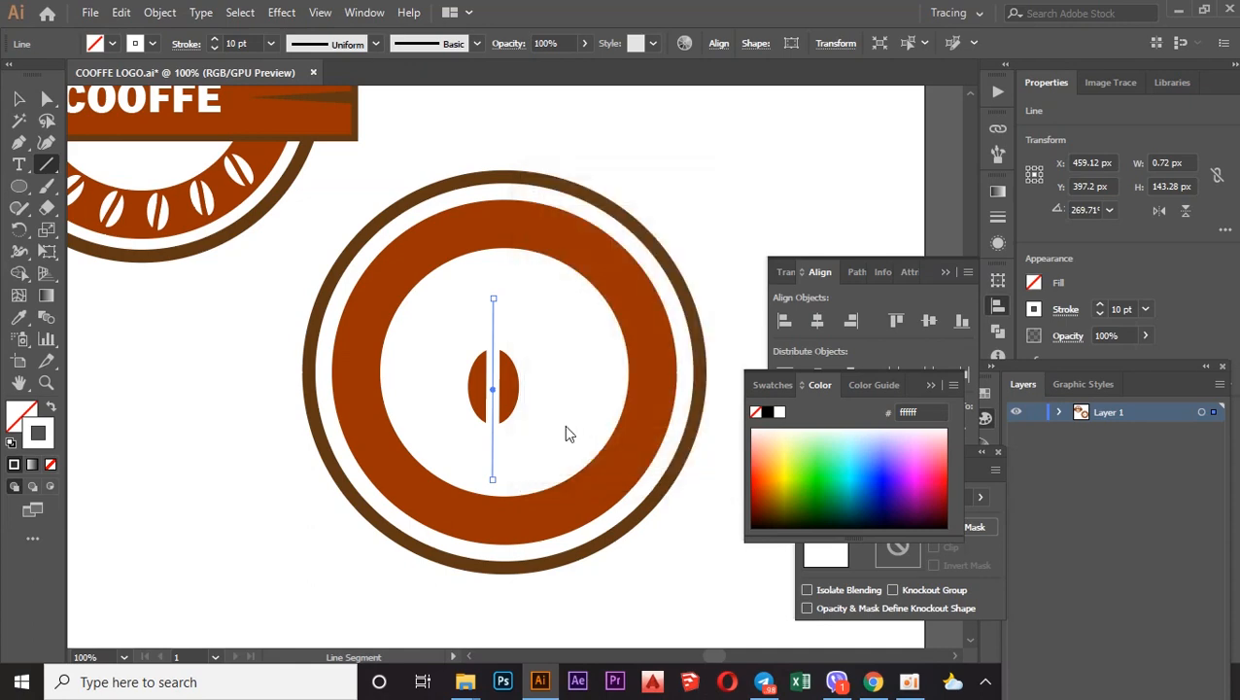
Apply a Flag warp with vertical orientation to the white strip, adjusting the bend until it curves gently across the bean.
{"action": "left_click", "coordinate": [281, 13]}
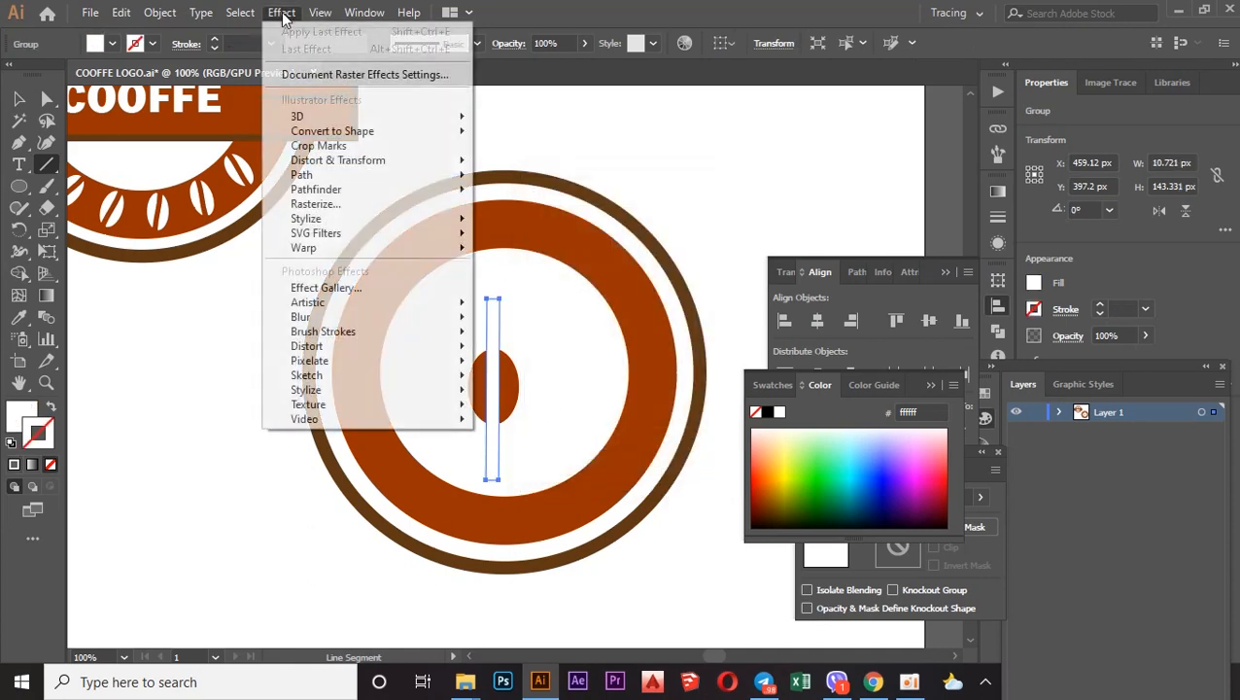
{"action": "mouse_move", "coordinate": [327, 250]}
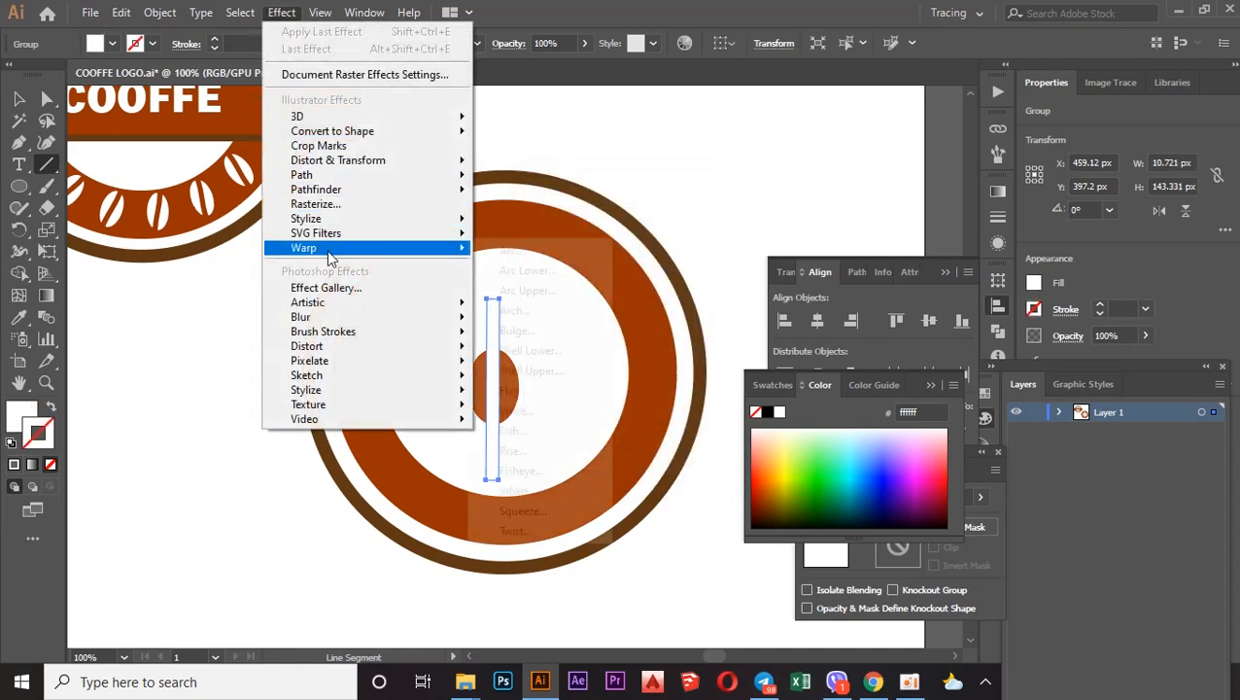
{"action": "left_click", "coordinate": [518, 310]}
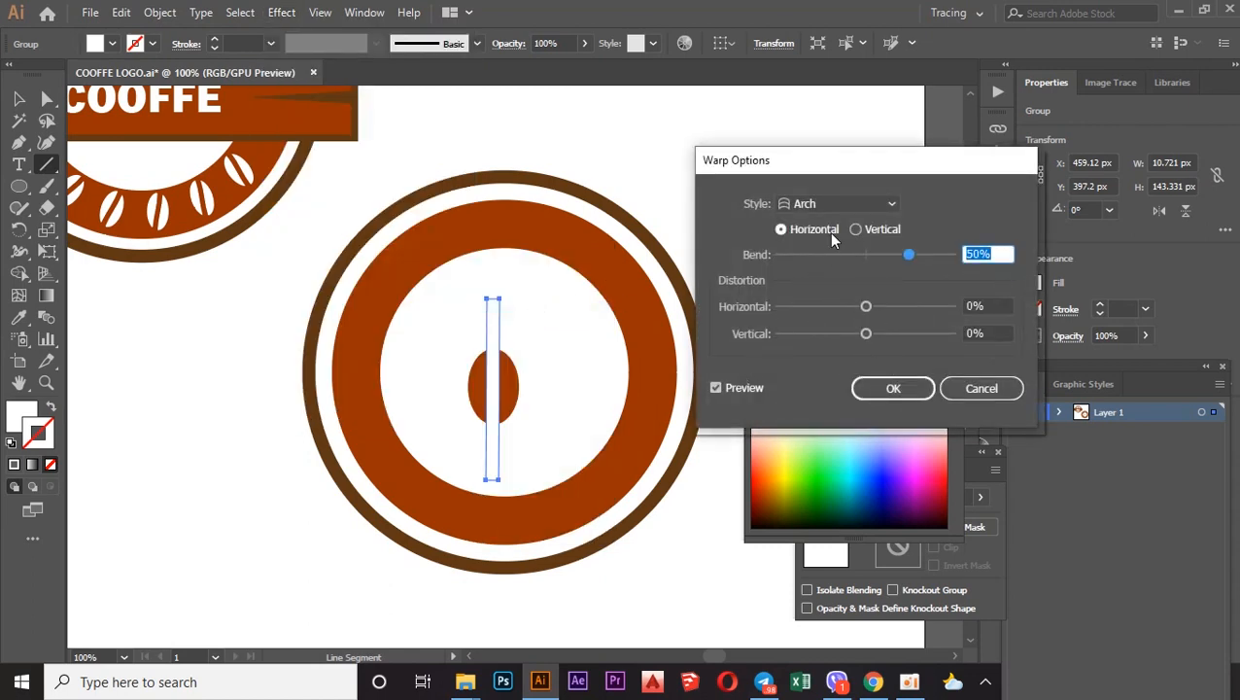
{"action": "left_click", "coordinate": [871, 205]}
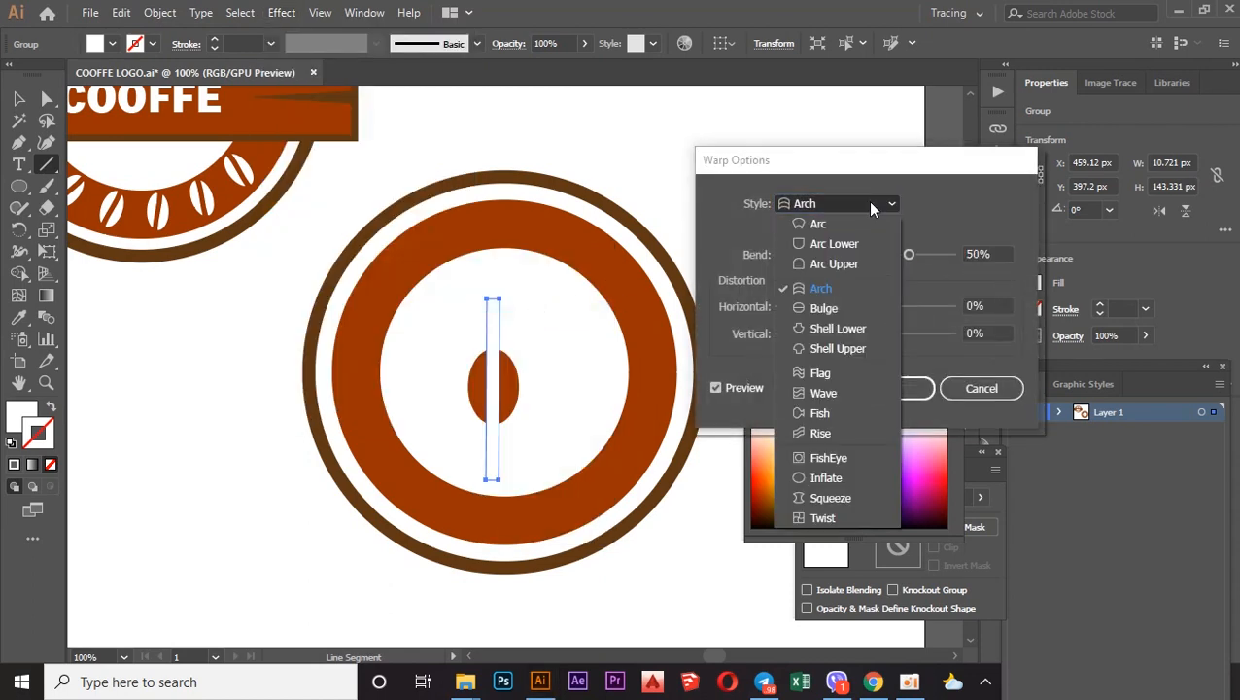
{"action": "left_click", "coordinate": [821, 373]}
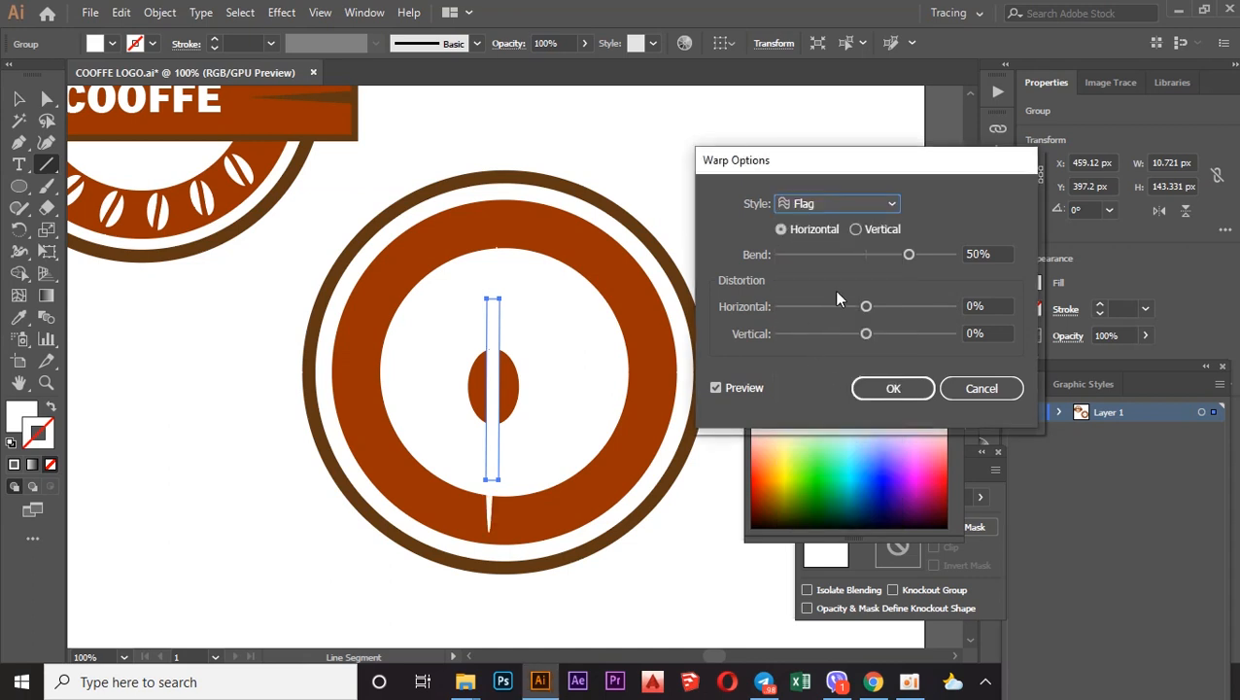
{"action": "left_click_drag", "start_coordinate": [904, 272], "coordinate": [875, 269]}
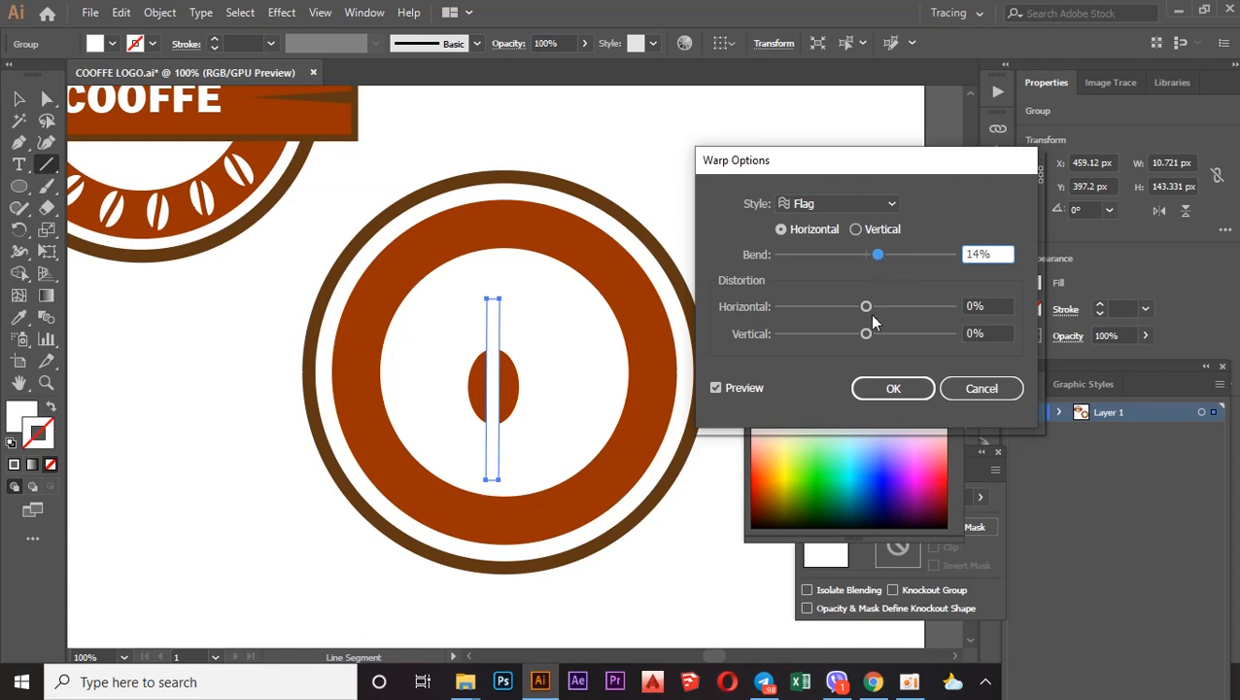
{"action": "left_click_drag", "start_coordinate": [871, 257], "coordinate": [885, 256]}
{"action": "left_click", "coordinate": [856, 231]}
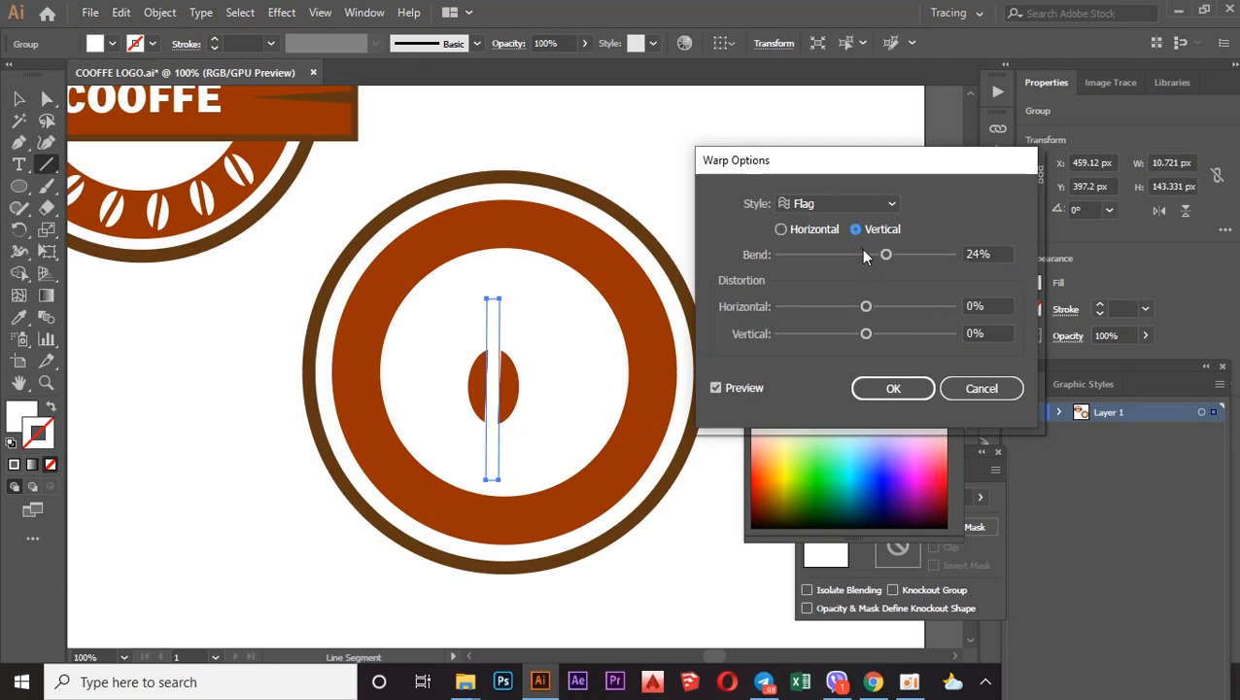
{"action": "left_click_drag", "start_coordinate": [886, 254], "coordinate": [931, 258]}
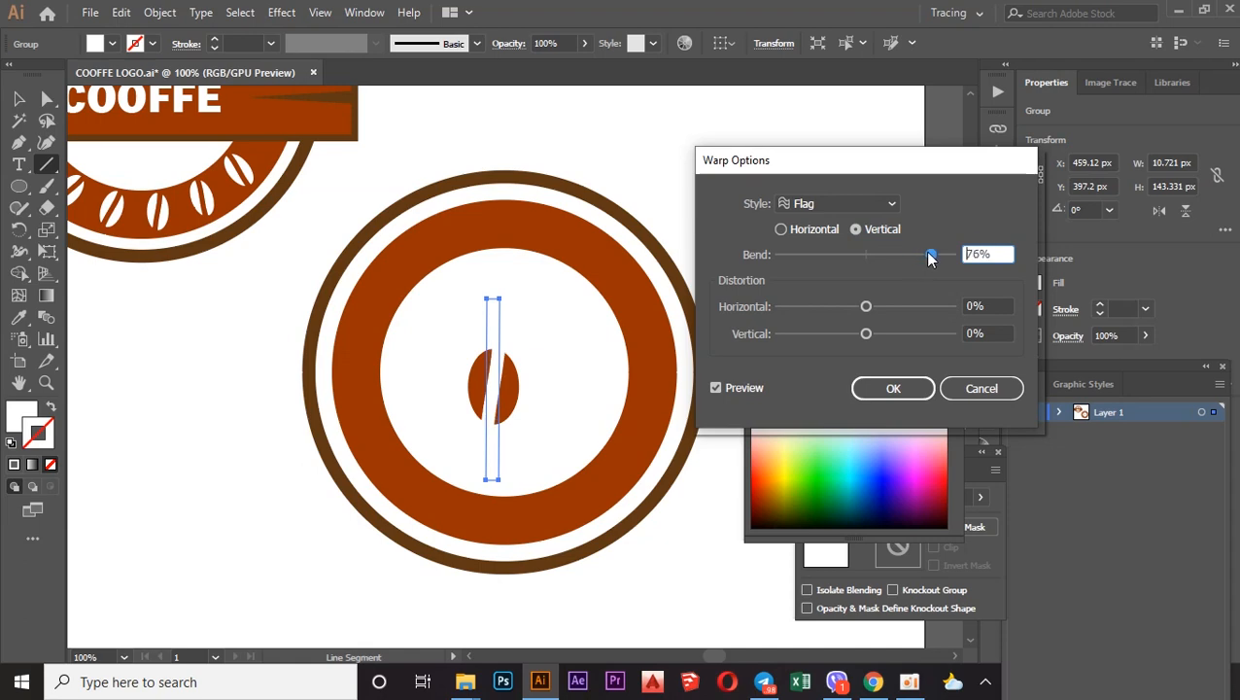
{"action": "left_click_drag", "start_coordinate": [928, 256], "coordinate": [913, 256]}
{"action": "left_click", "coordinate": [874, 388]}
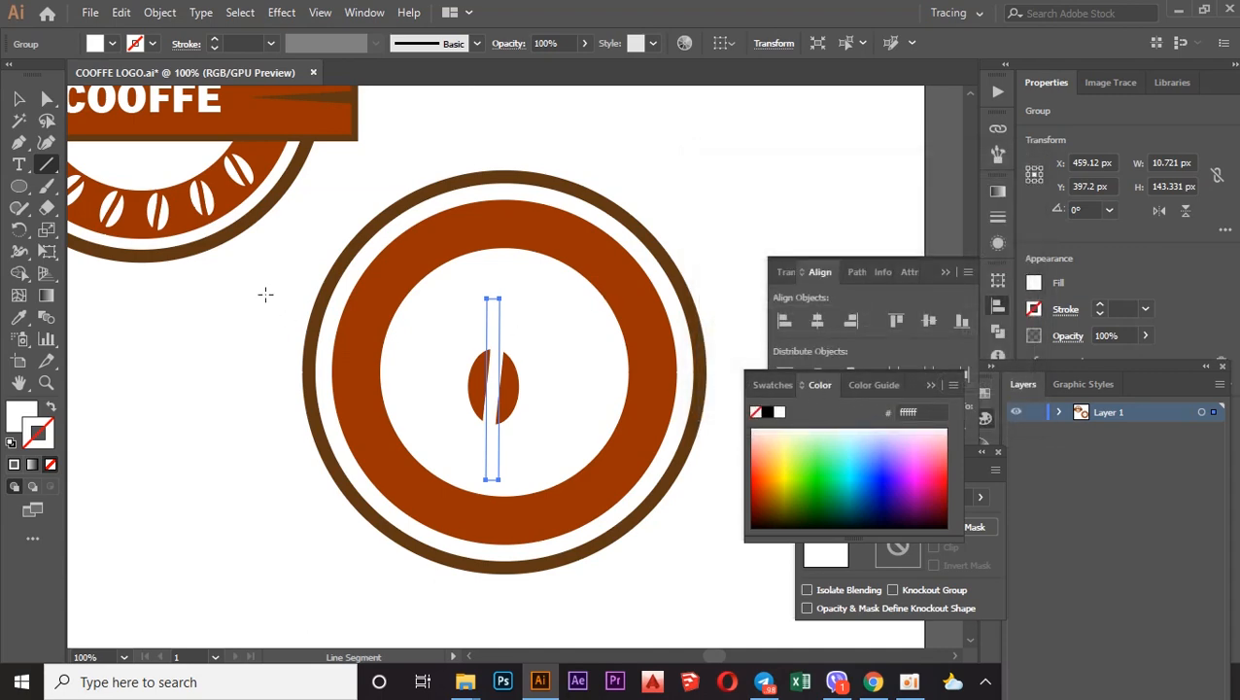
{"action": "left_click", "coordinate": [19, 98]}
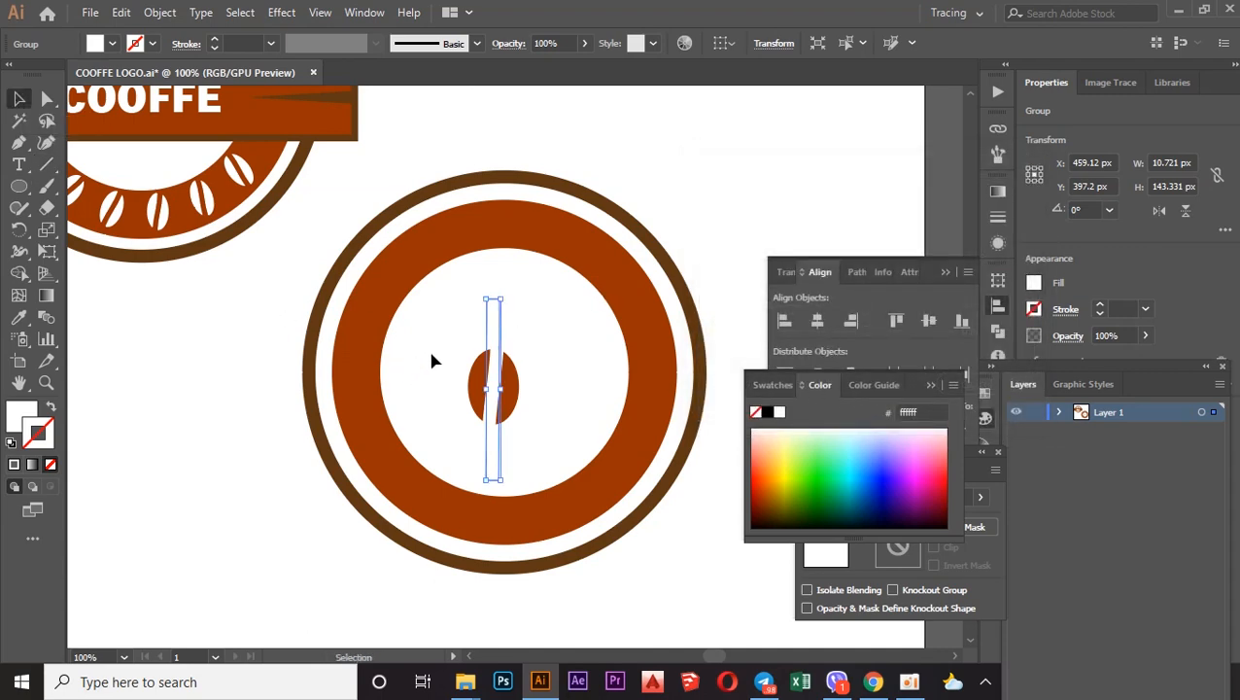
{"action": "left_click", "coordinate": [488, 373], "text": "shift"}
{"action": "left_click", "coordinate": [513, 375], "text": "shift"}
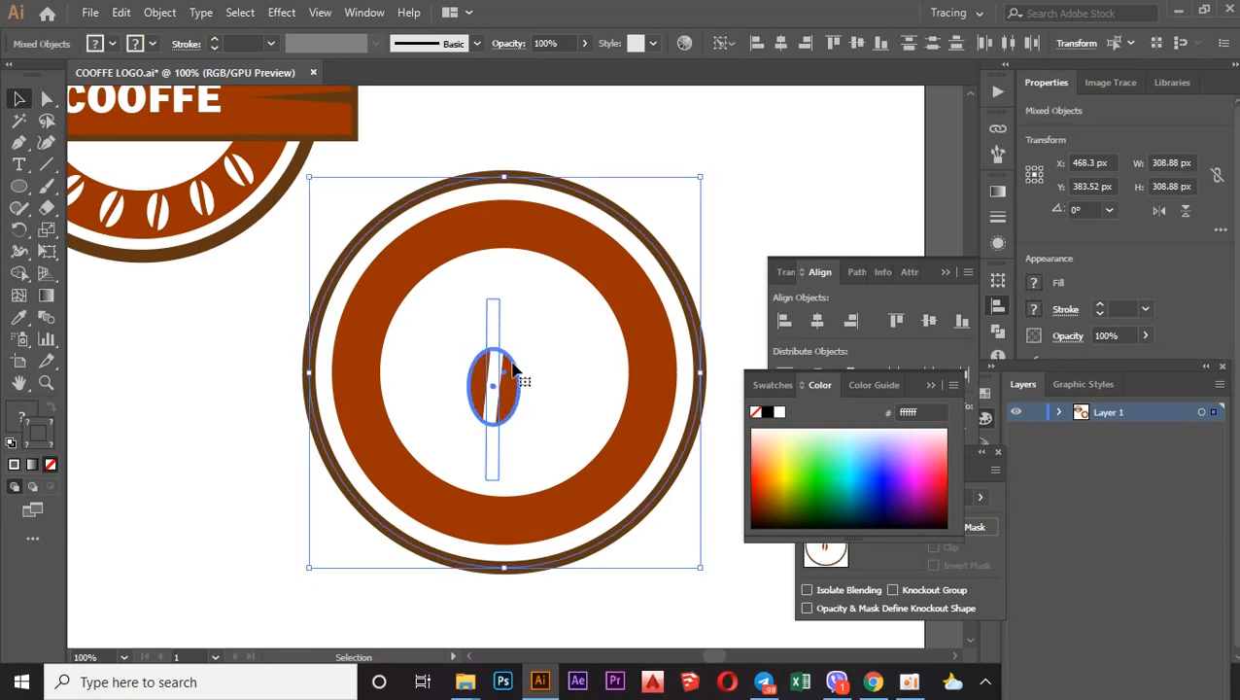
{"action": "left_click", "coordinate": [545, 336]}
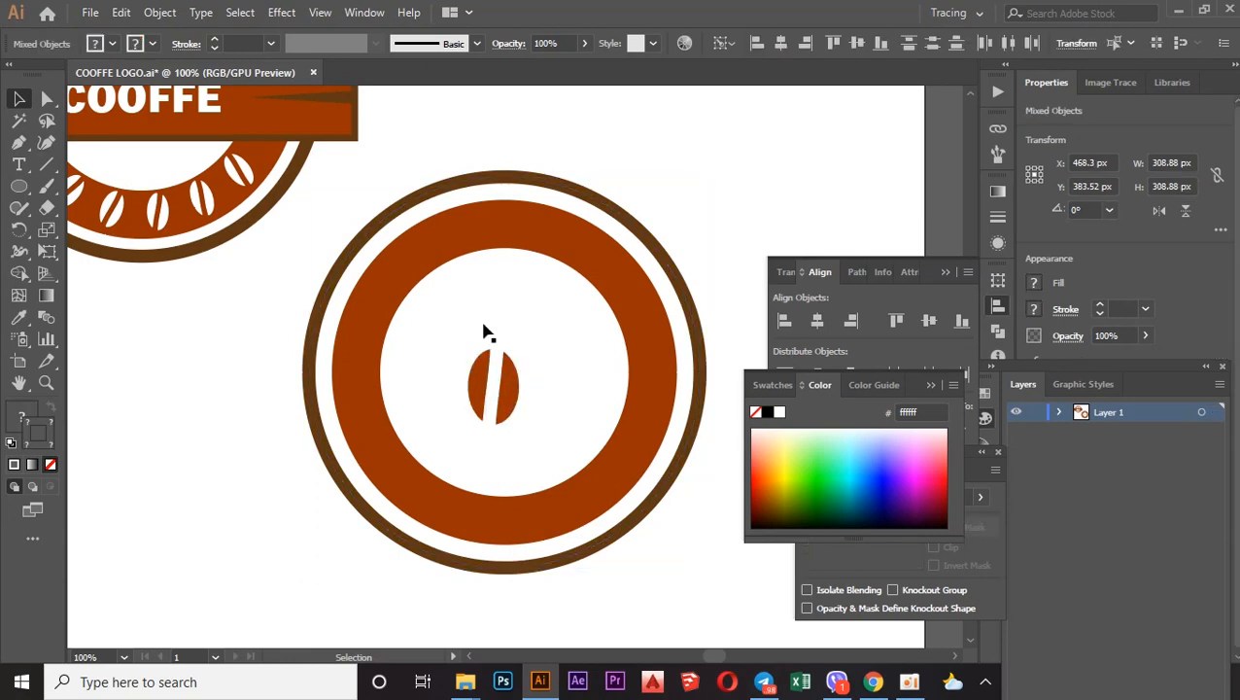
{"action": "left_click", "coordinate": [509, 385]}
{"action": "left_click", "coordinate": [529, 361]}
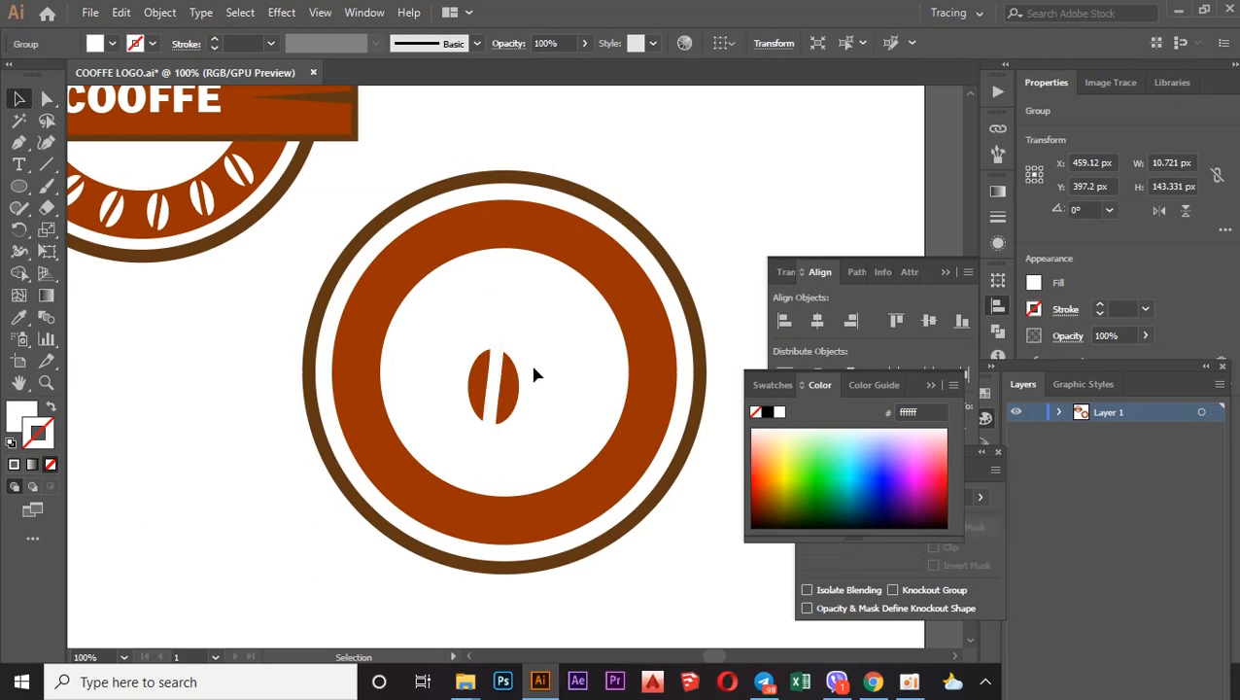
{"action": "left_click", "coordinate": [512, 385]}
{"action": "left_click", "coordinate": [494, 377], "text": "shift"}
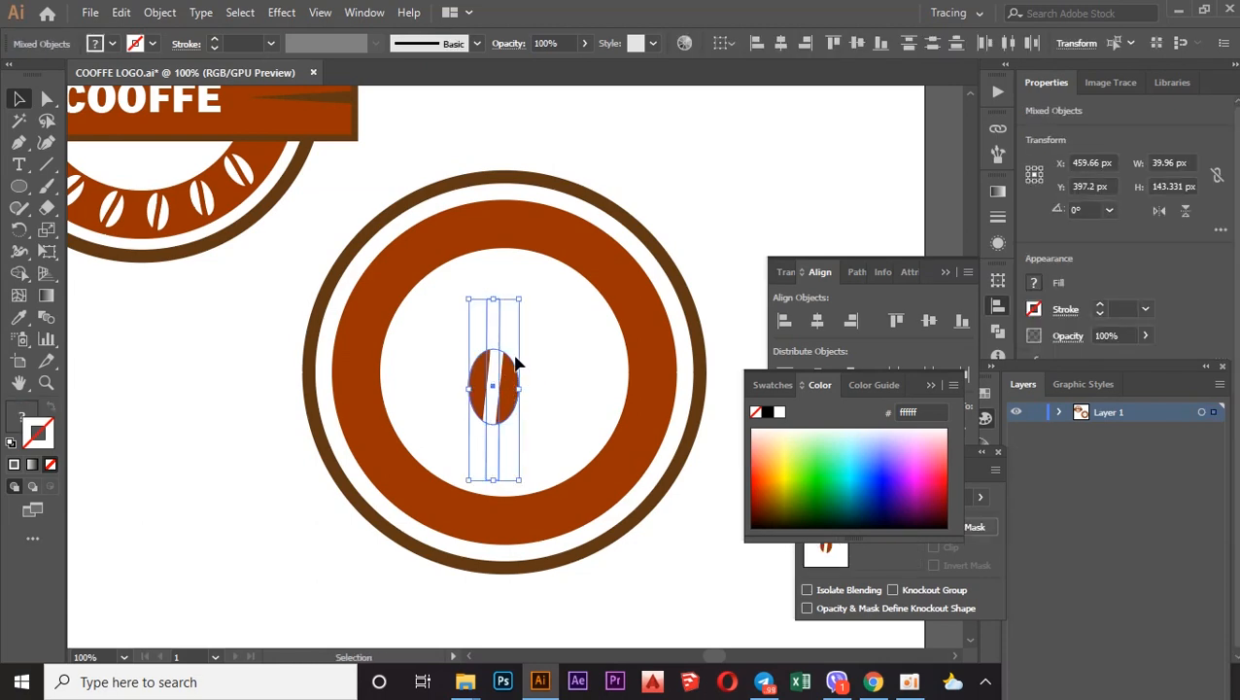
{"action": "left_click", "coordinate": [536, 347]}
Expand the appearance of the warped white strip into real curved paths.
{"action": "left_click", "coordinate": [495, 368]}
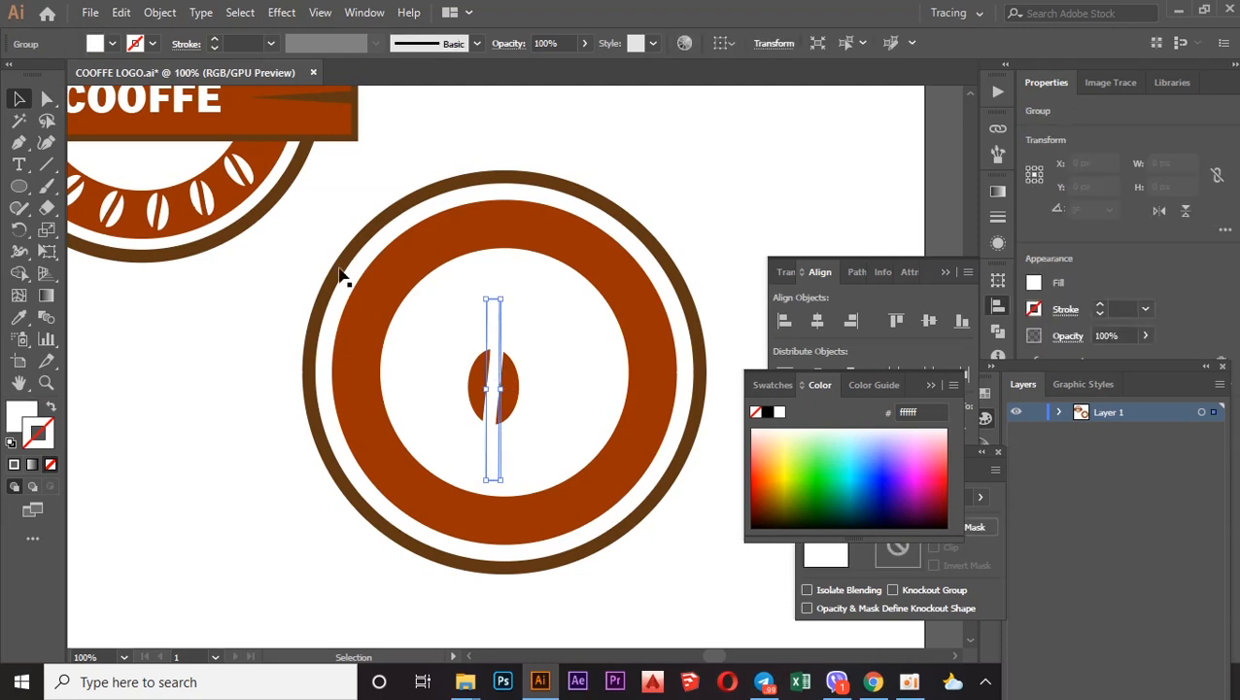
{"action": "left_click", "coordinate": [158, 12]}
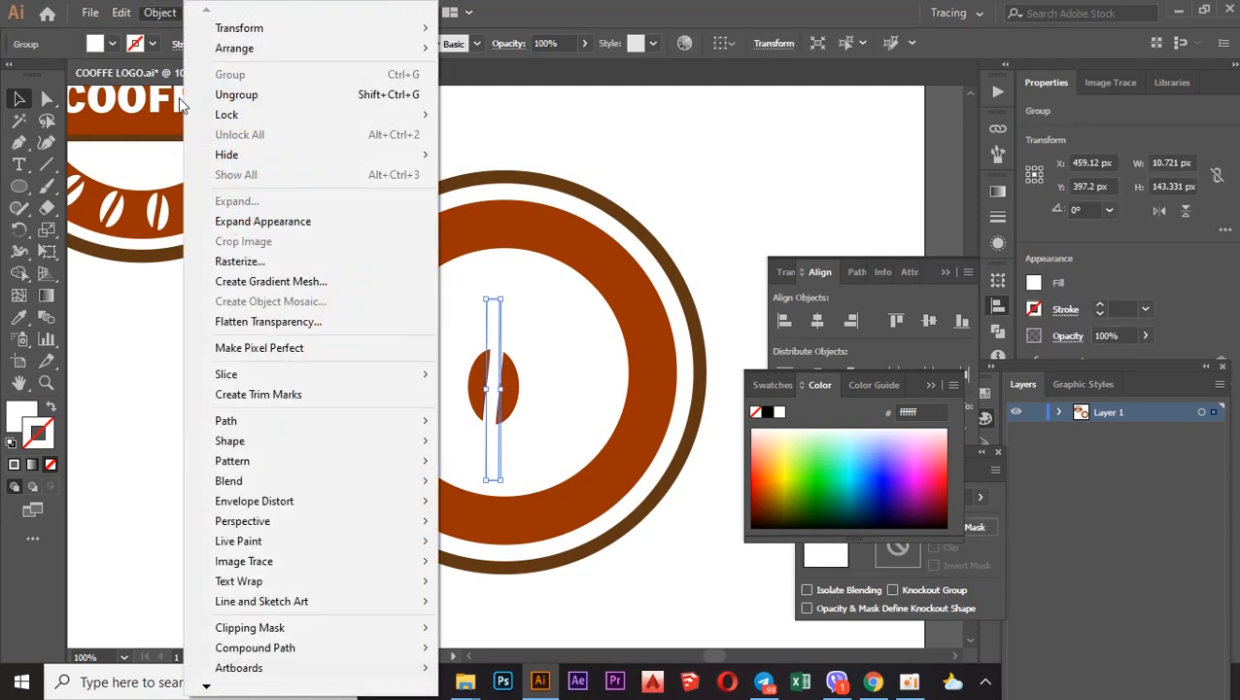
{"action": "left_click", "coordinate": [250, 223]}
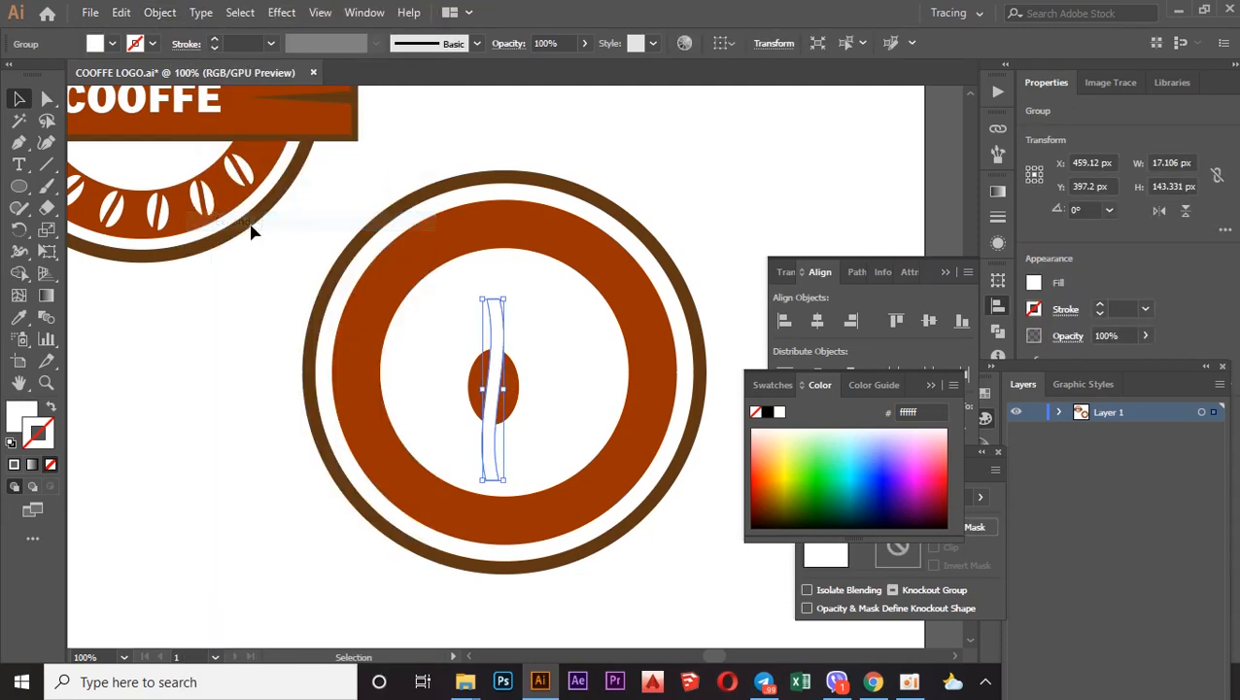
Try to cut the curved white strip out of the brown ellipse with Minus Front, and undo the cut.
{"action": "left_click", "coordinate": [518, 363]}
{"action": "left_click", "coordinate": [494, 389]}
{"action": "left_click", "coordinate": [532, 383]}
{"action": "left_click", "coordinate": [492, 388]}
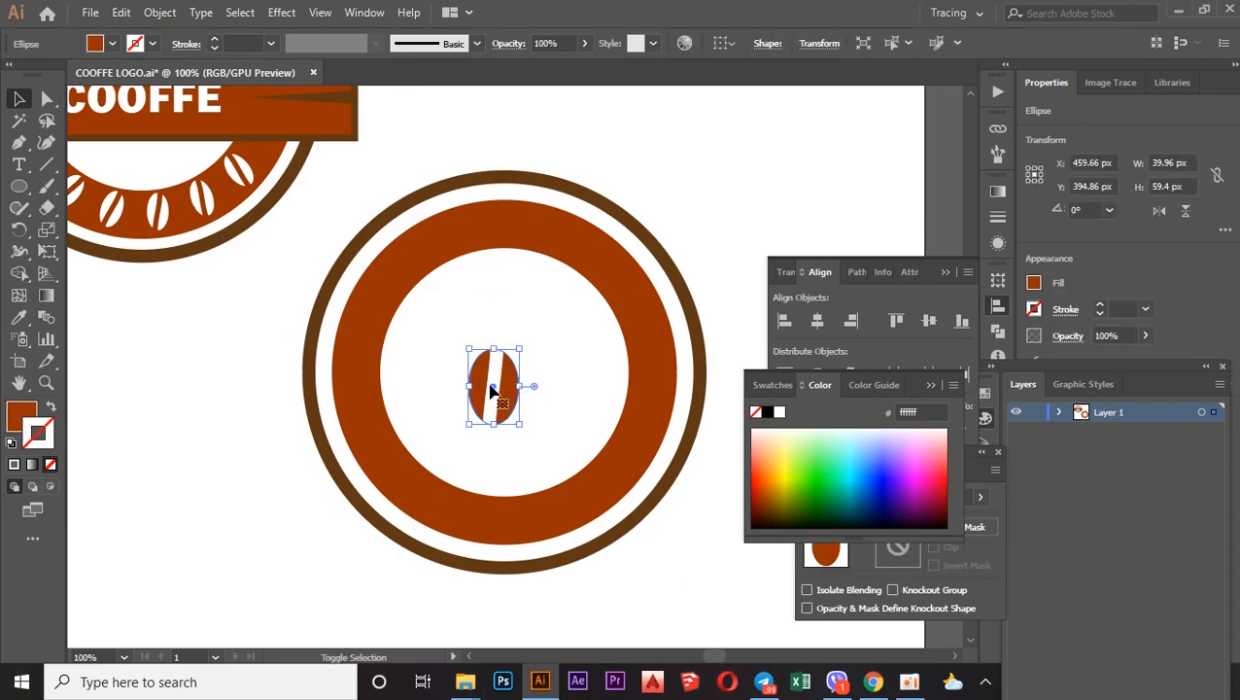
{"action": "left_click", "coordinate": [493, 389], "text": "shift"}
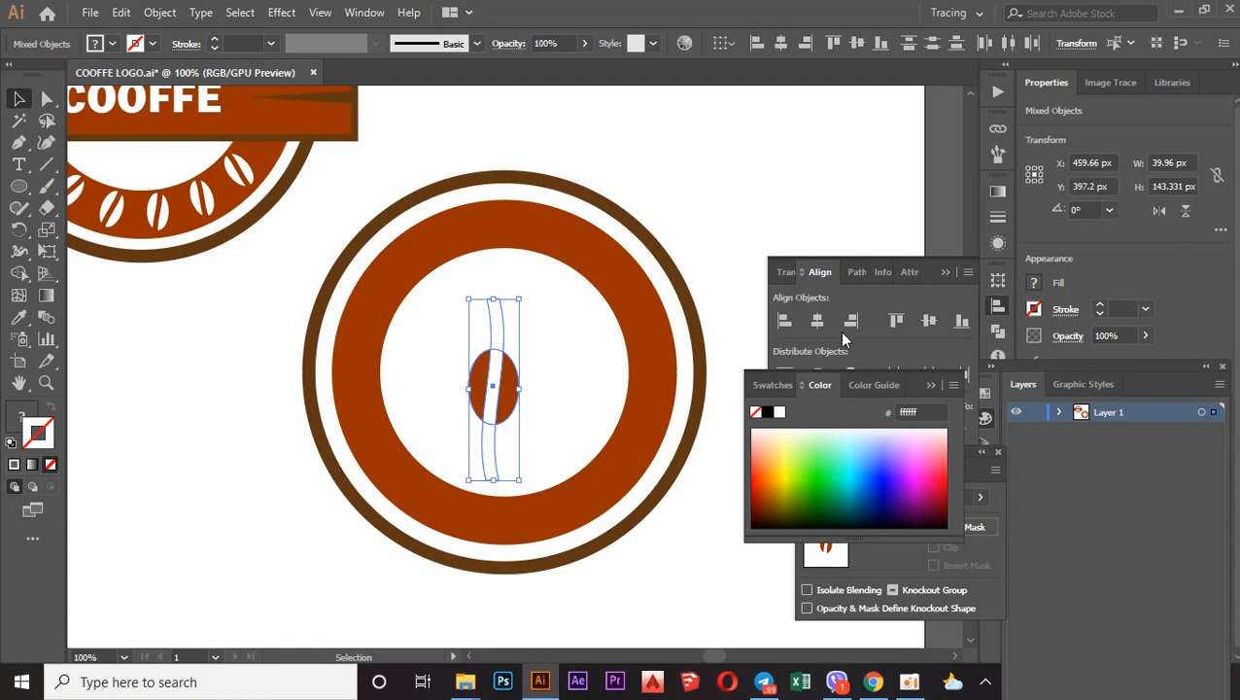
{"action": "left_click", "coordinate": [860, 271]}
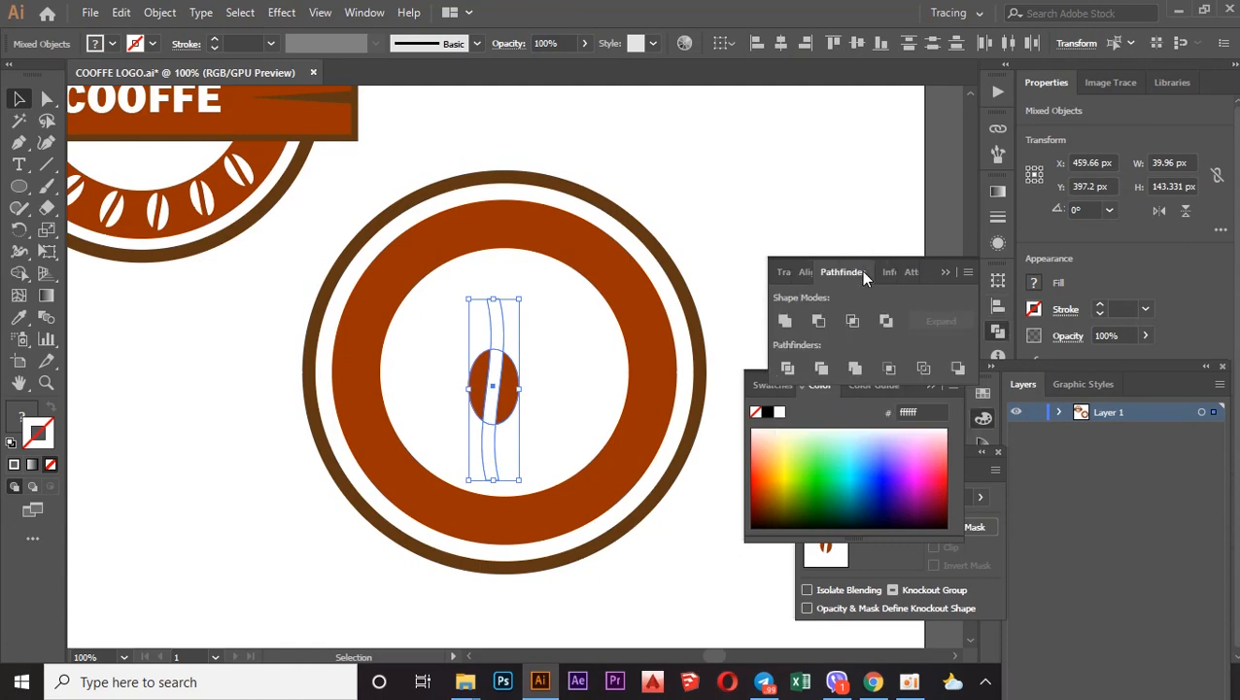
{"action": "left_click", "coordinate": [820, 323]}
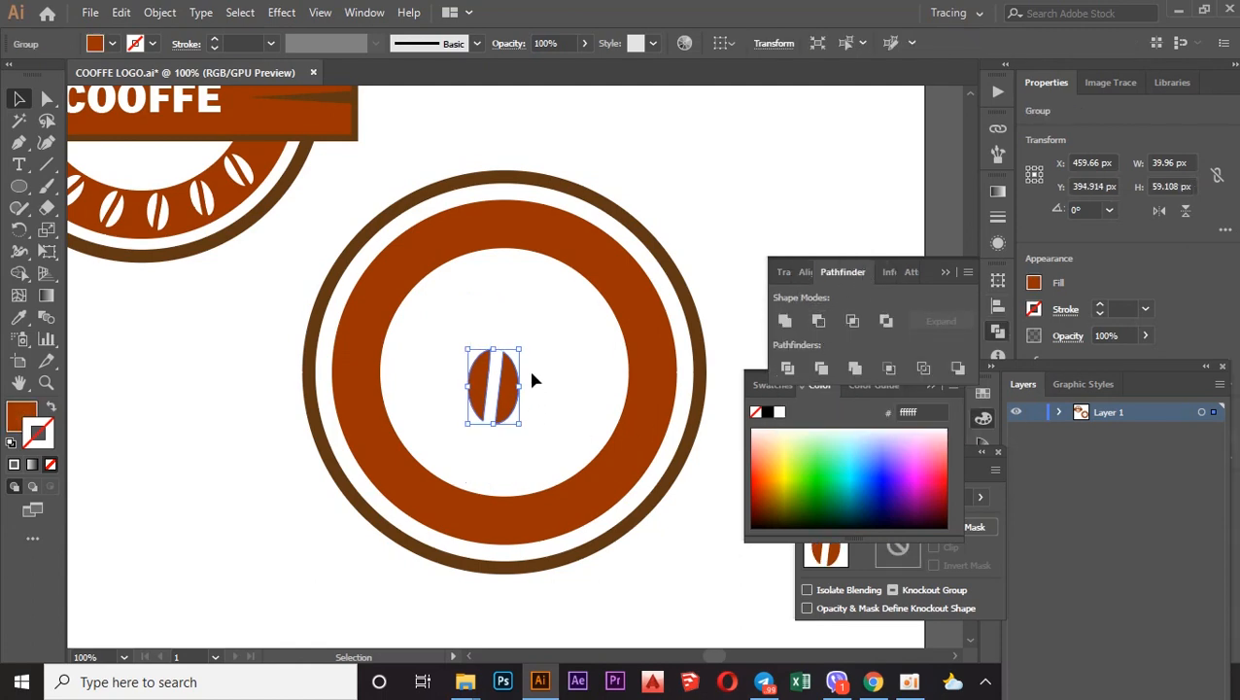
{"action": "key", "text": "ctrl+z"}
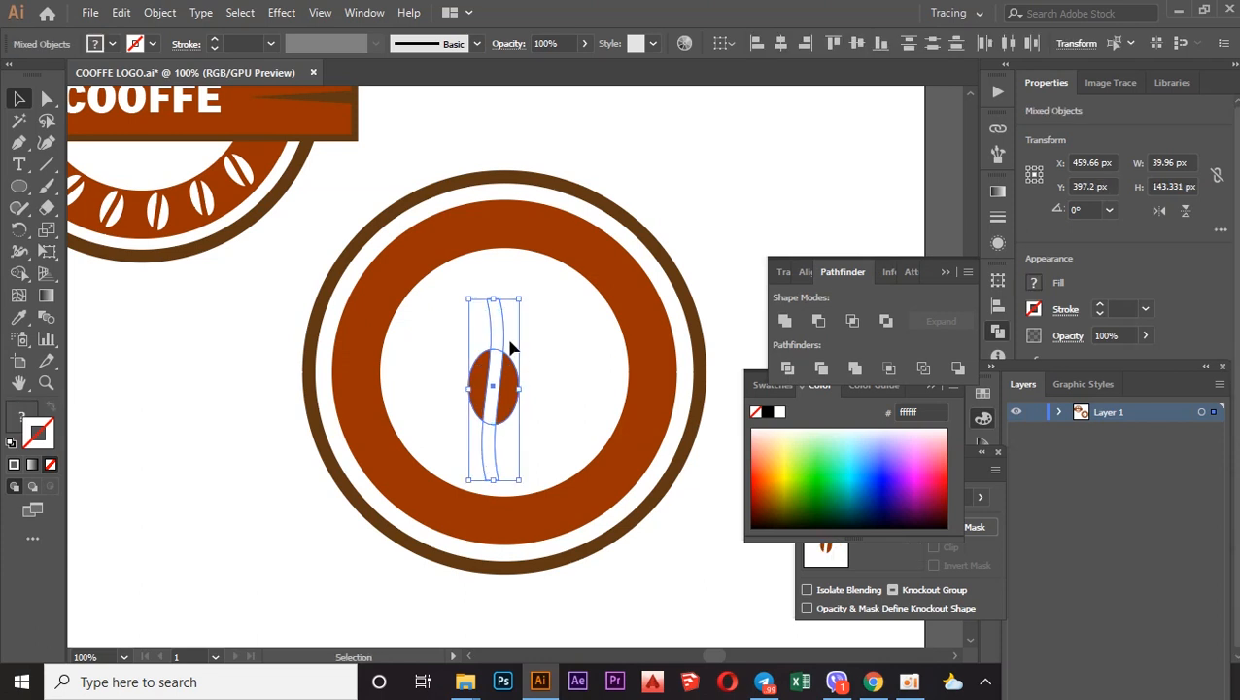
{"action": "left_click", "coordinate": [536, 335]}
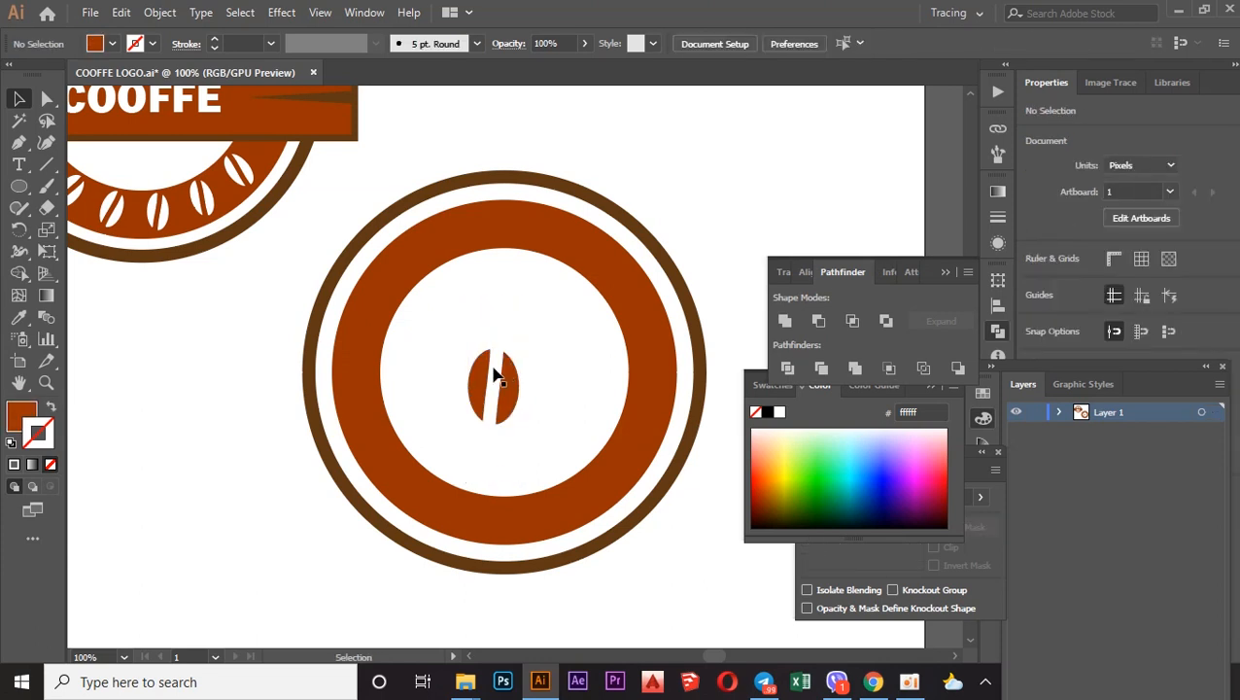
Shift the curved white strip about 24 px down and 3 px left, and cut it out of the brown ellipse with Minus Front.
{"action": "left_click", "coordinate": [495, 373]}
{"action": "left_click_drag", "start_coordinate": [494, 379], "coordinate": [496, 410]}
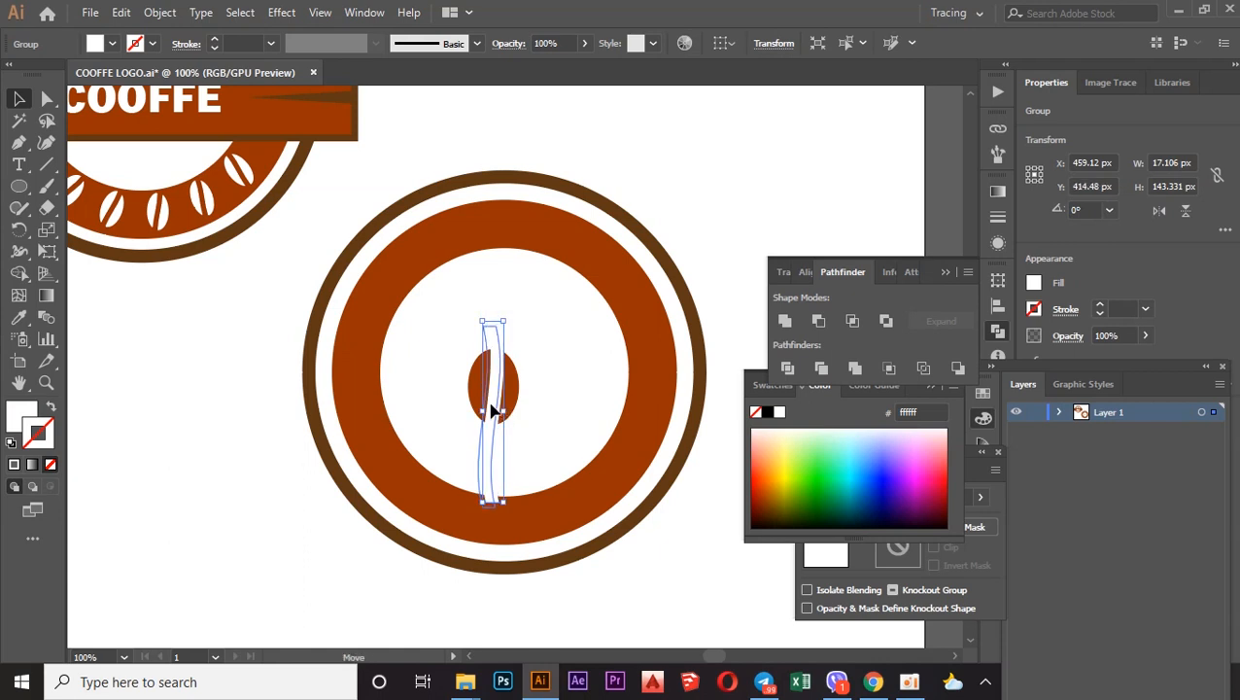
{"action": "key", "text": "Down"}
{"action": "key", "text": "Down"}
{"action": "key", "text": "Down"}
{"action": "key", "text": "Down"}
{"action": "key", "text": "Down"}
{"action": "key", "text": "Down"}
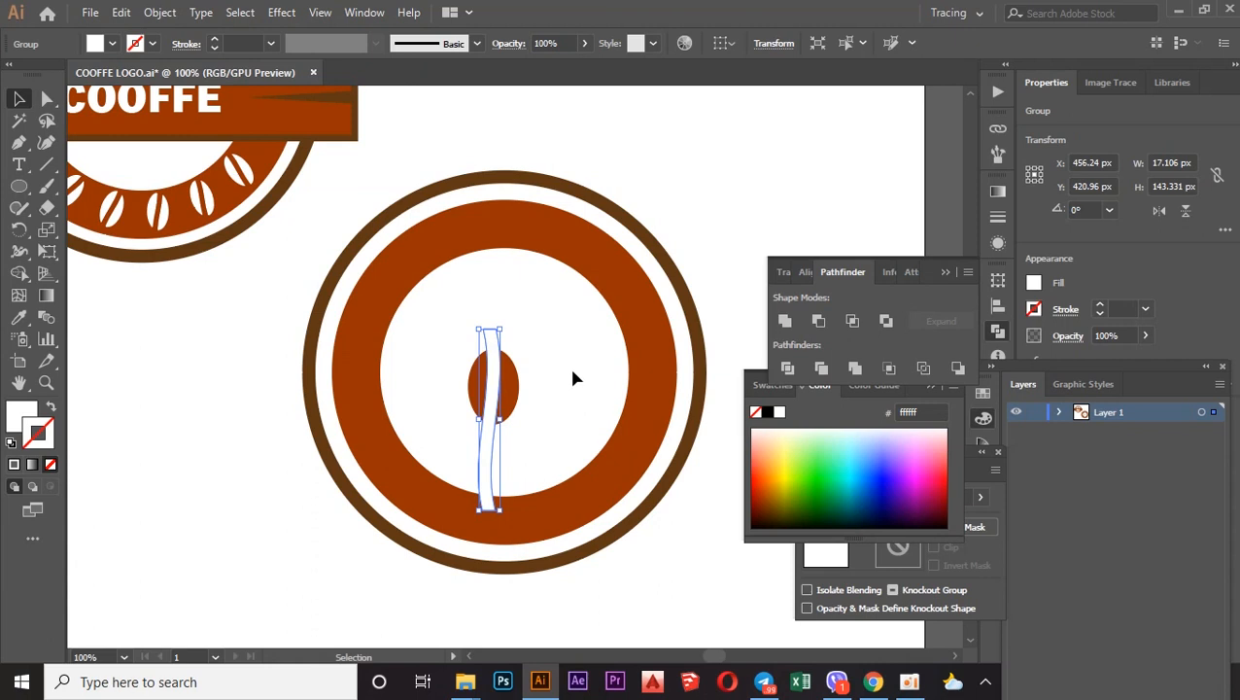
{"action": "left_click", "coordinate": [505, 384], "text": "shift"}
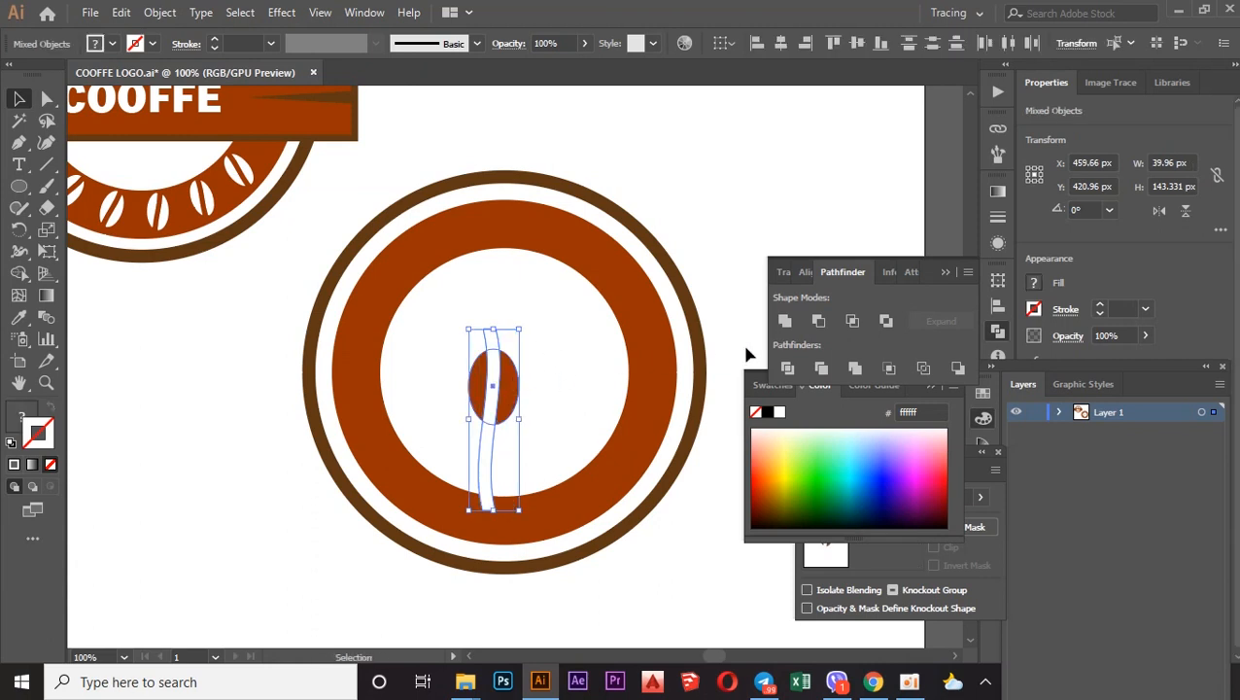
{"action": "left_click", "coordinate": [816, 320]}
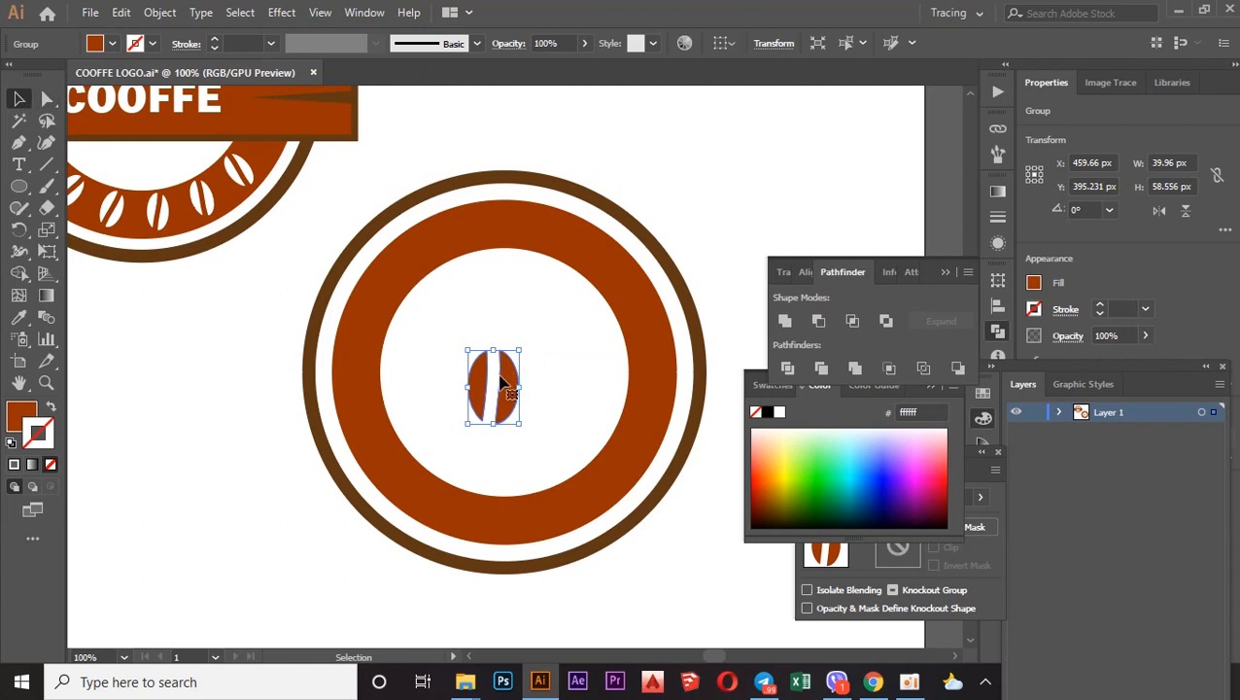
Scale the split bean down to about 23 × 33 px and place it on the ring's upper band at about X 466, Y 266 px.
{"action": "left_click_drag", "start_coordinate": [501, 381], "coordinate": [517, 204]}
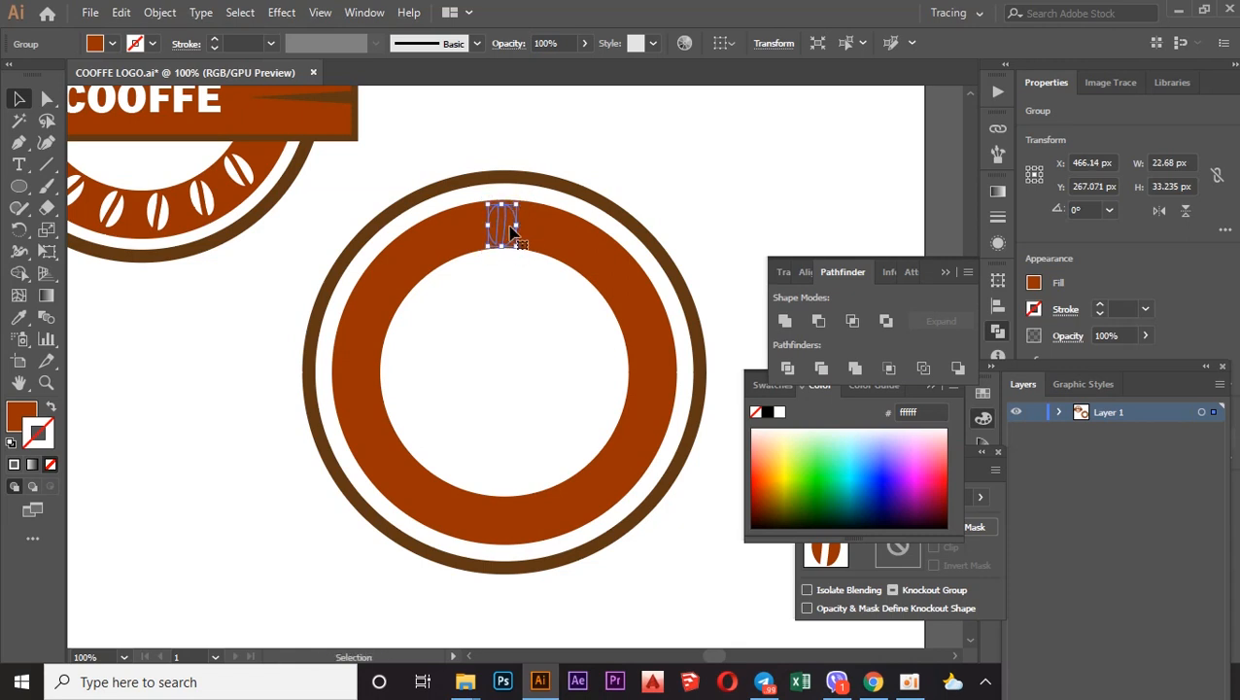
{"action": "key", "text": "Up"}
{"action": "key", "text": "Up"}
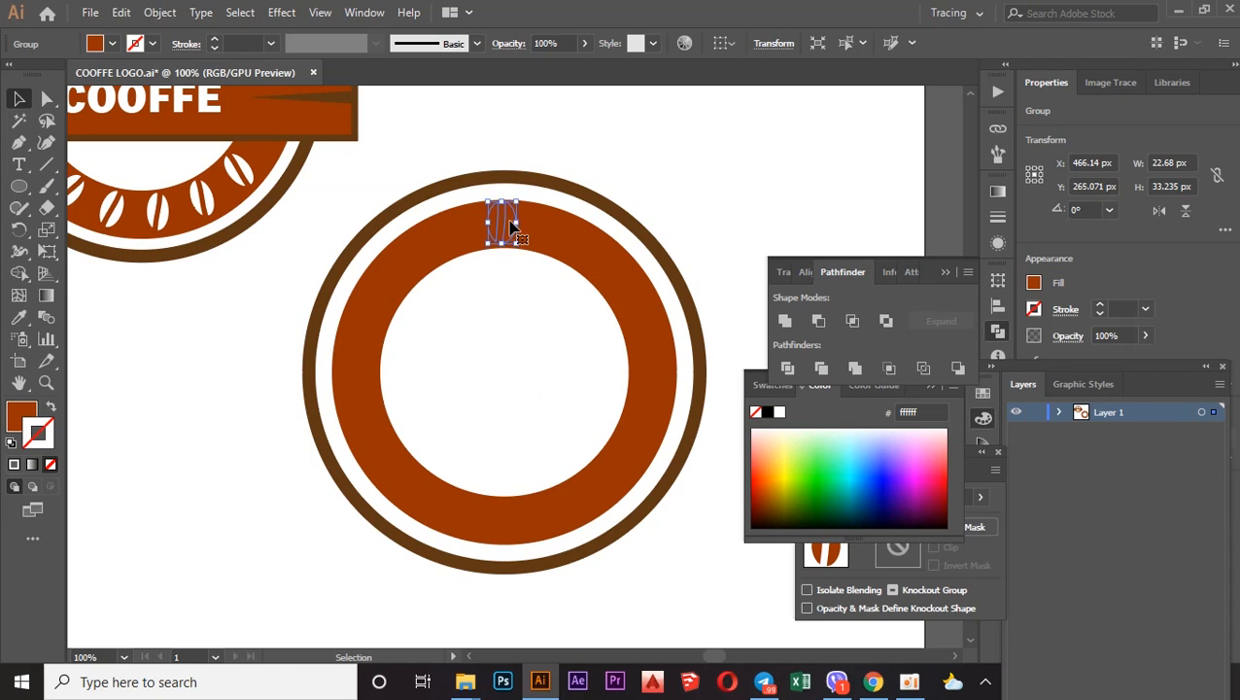
{"action": "key", "text": "Down"}
Fill the small split bean on the ring with white.
{"action": "left_click", "coordinate": [110, 46]}
{"action": "left_click", "coordinate": [38, 75]}
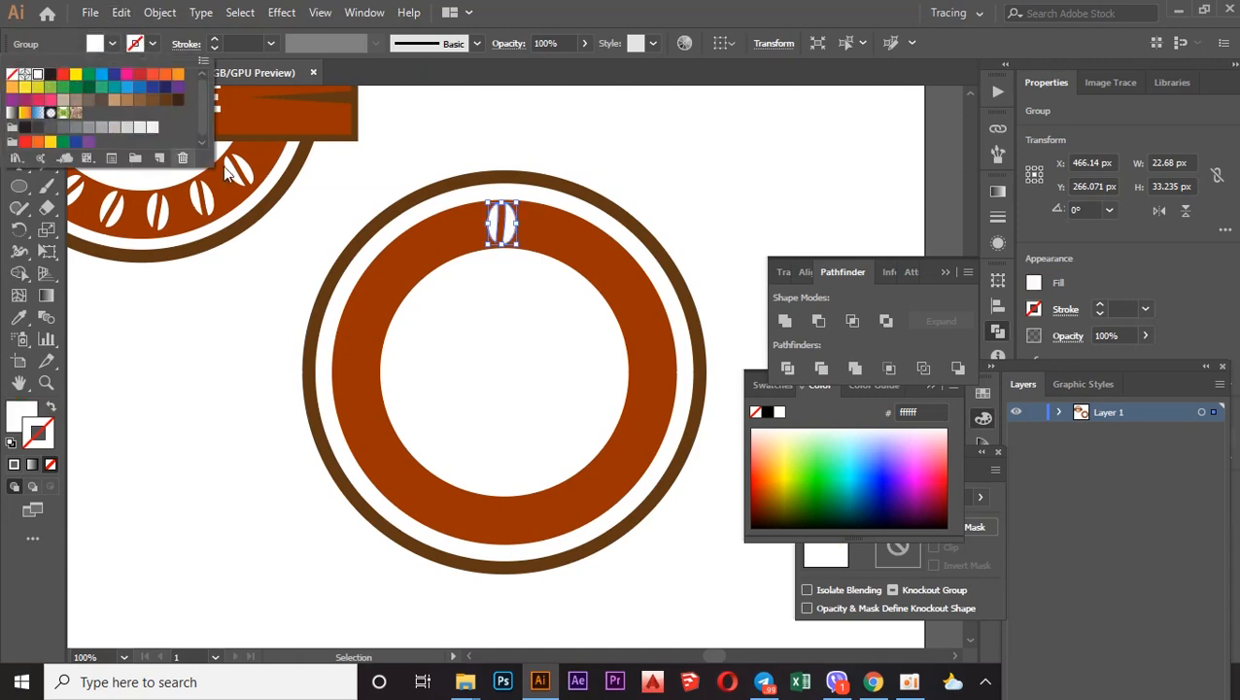
{"action": "left_click", "coordinate": [454, 131]}
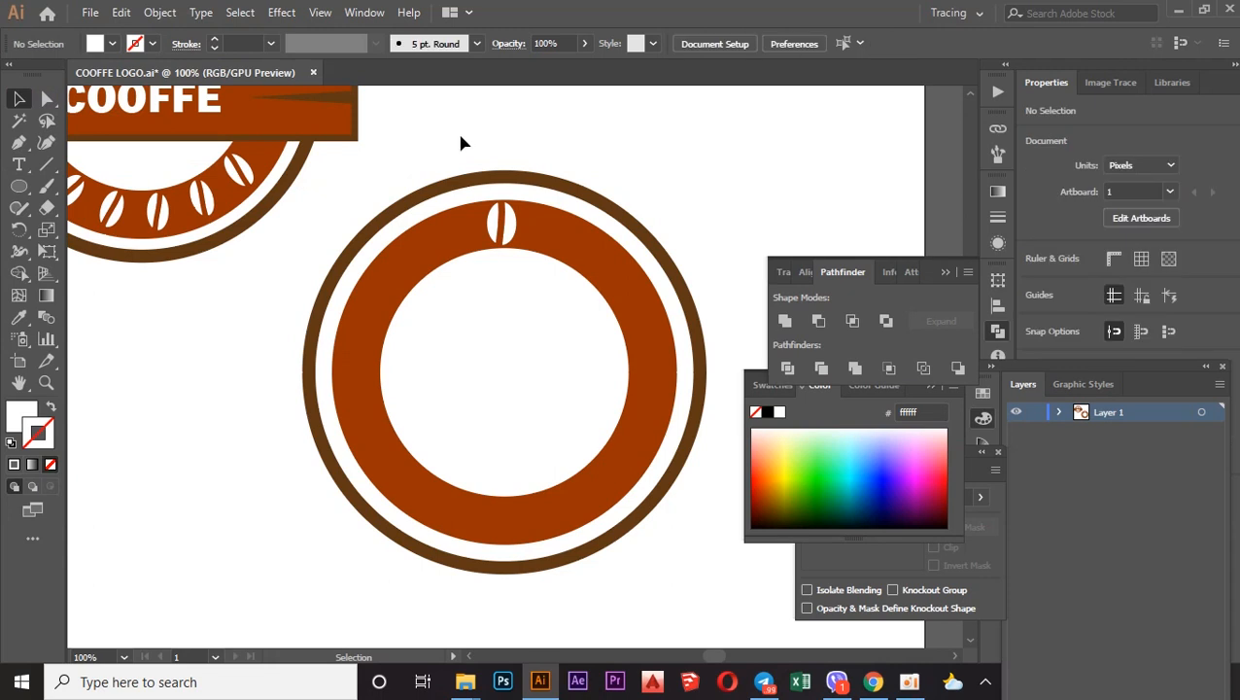
{"action": "left_click", "coordinate": [494, 225]}
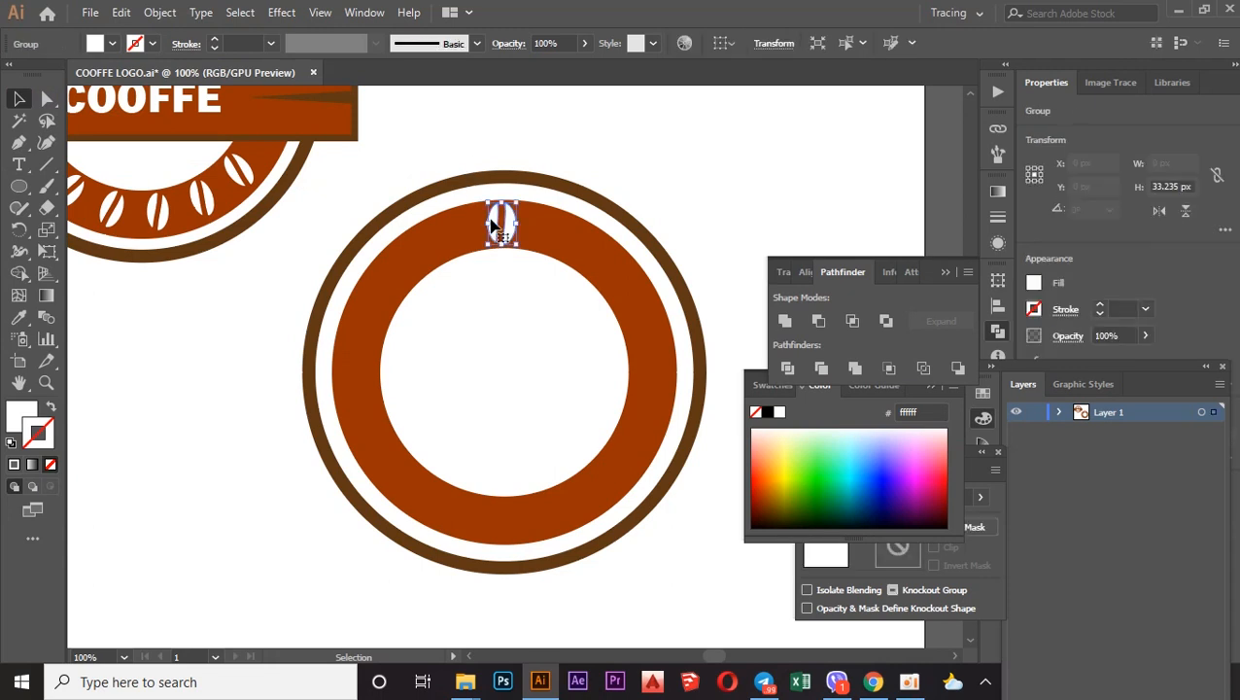
{"action": "left_click", "coordinate": [574, 155]}
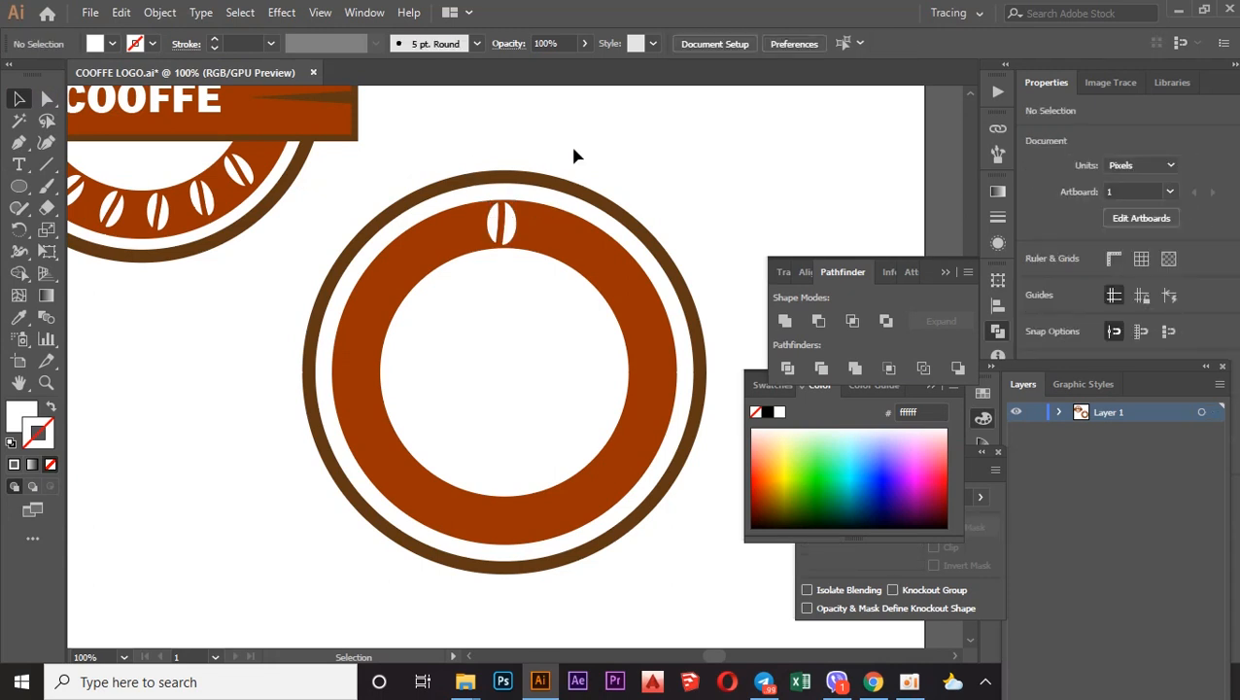
Try to create a copy of the white bean rotated 20° around a point near the ring's center.
{"action": "left_click", "coordinate": [507, 231]}
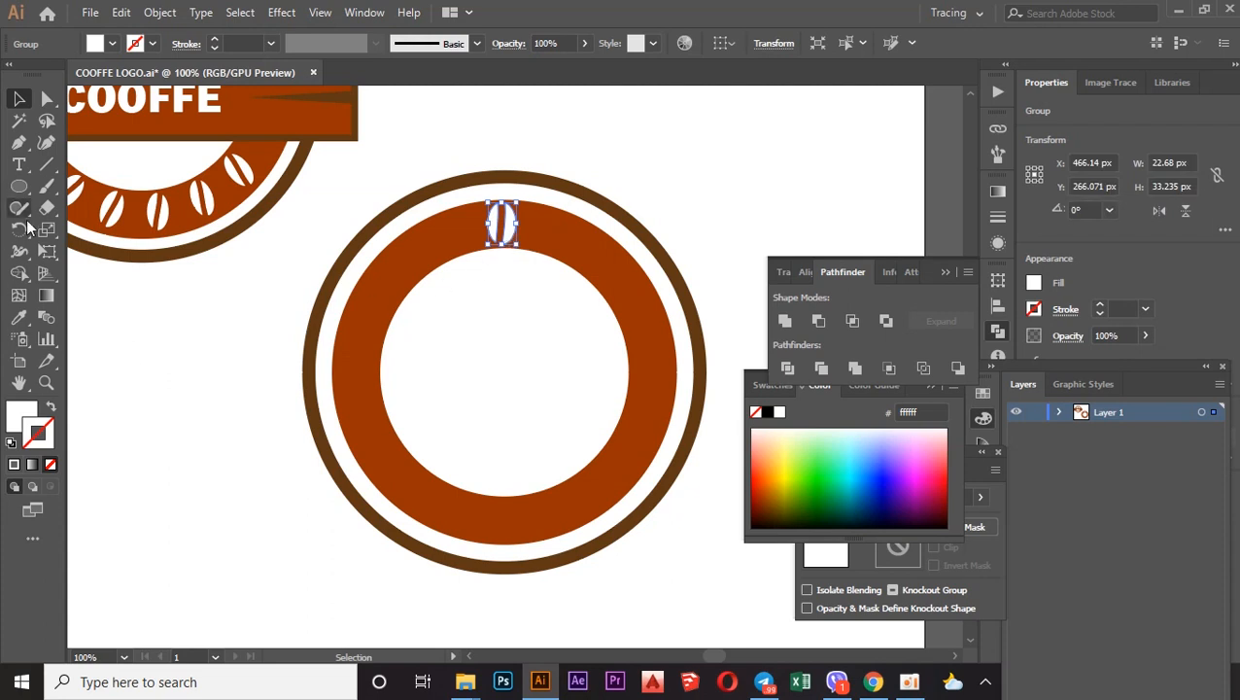
{"action": "left_click", "coordinate": [20, 231]}
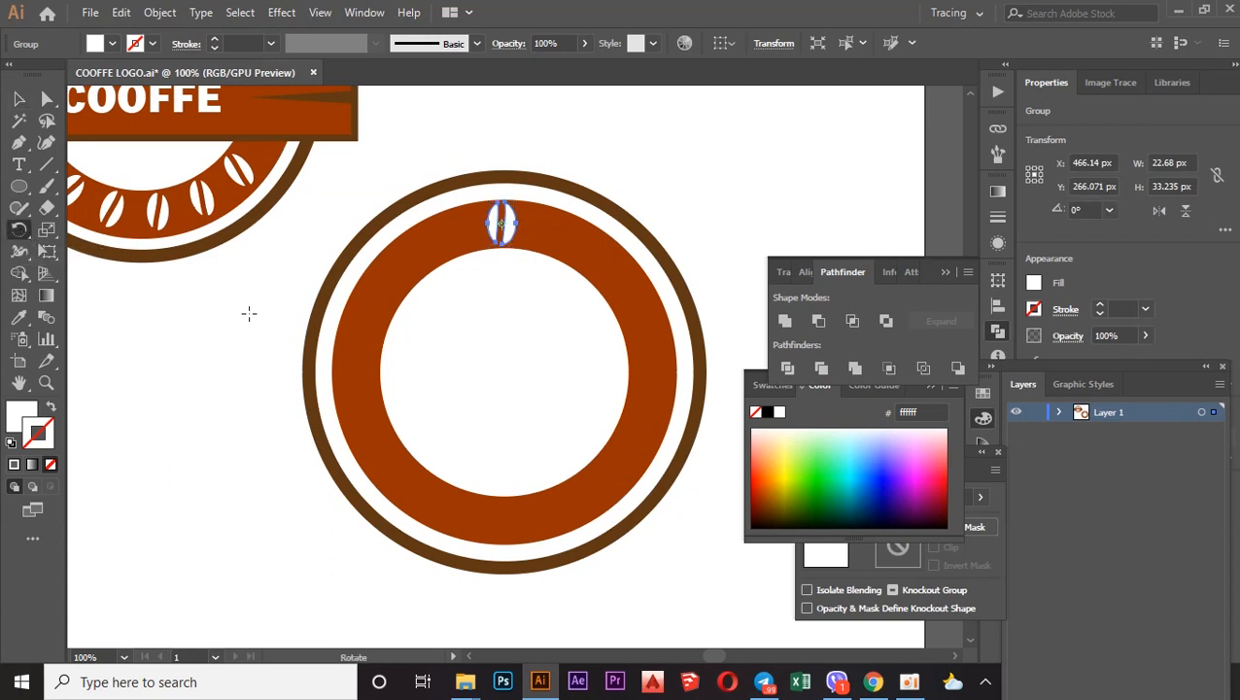
{"action": "left_click", "coordinate": [503, 367], "text": "alt"}
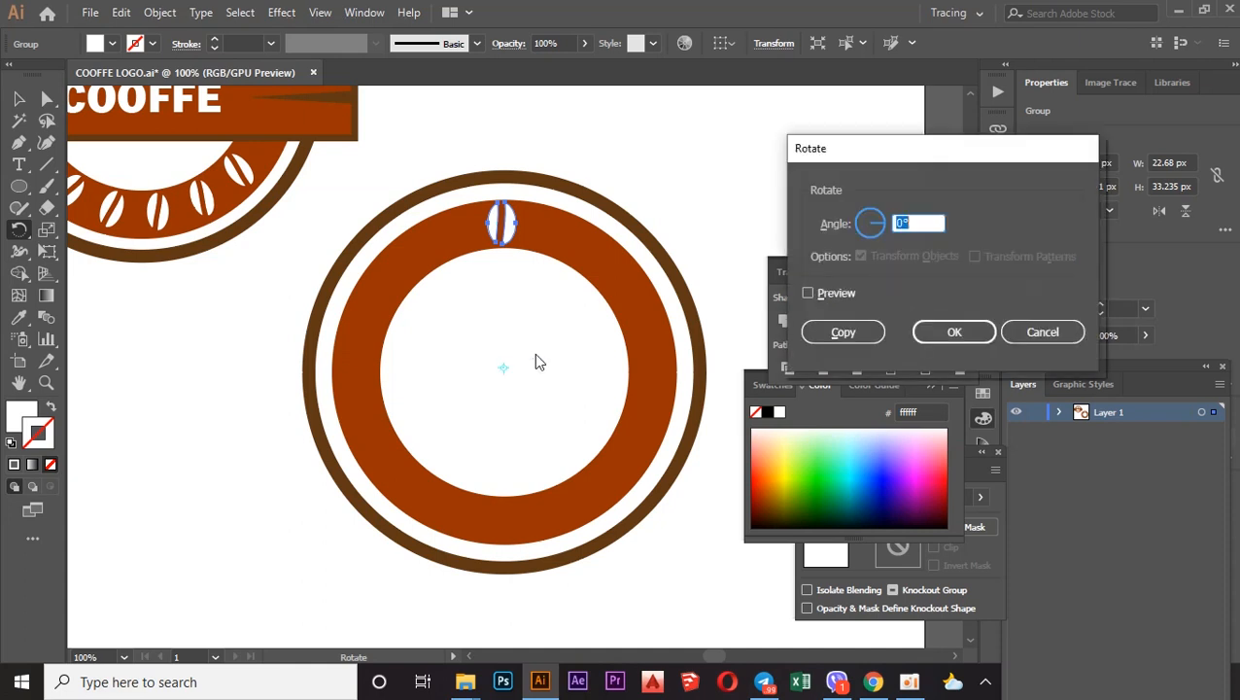
{"action": "left_click", "coordinate": [807, 293]}
{"action": "left_click", "coordinate": [875, 224]}
{"action": "type", "text": "2"}
{"action": "left_click", "coordinate": [844, 336]}
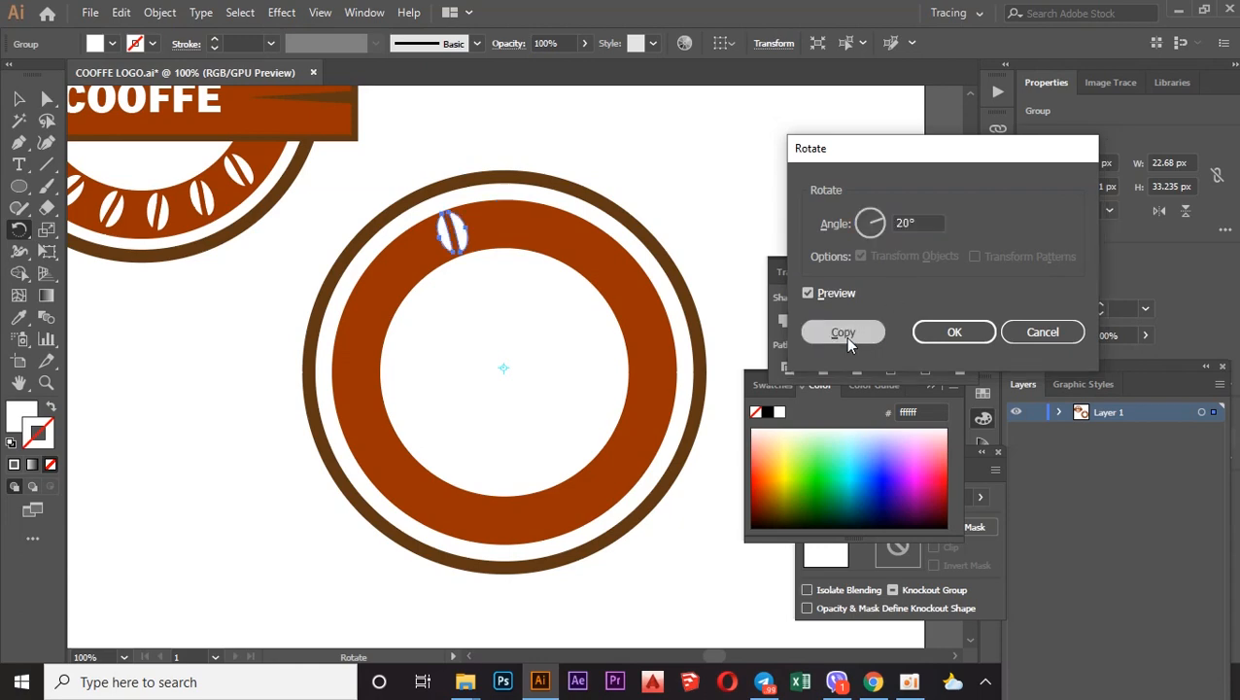
Repeat the 20° rotated copy of the bean along the brown ring.
{"action": "key", "text": "ctrl+d"}
{"action": "key", "text": "ctrl+d"}
{"action": "key", "text": "ctrl+d"}
{"action": "key", "text": "ctrl+d"}
{"action": "key", "text": "ctrl+d"}
{"action": "key", "text": "ctrl+d"}
{"action": "key", "text": "ctrl+d"}
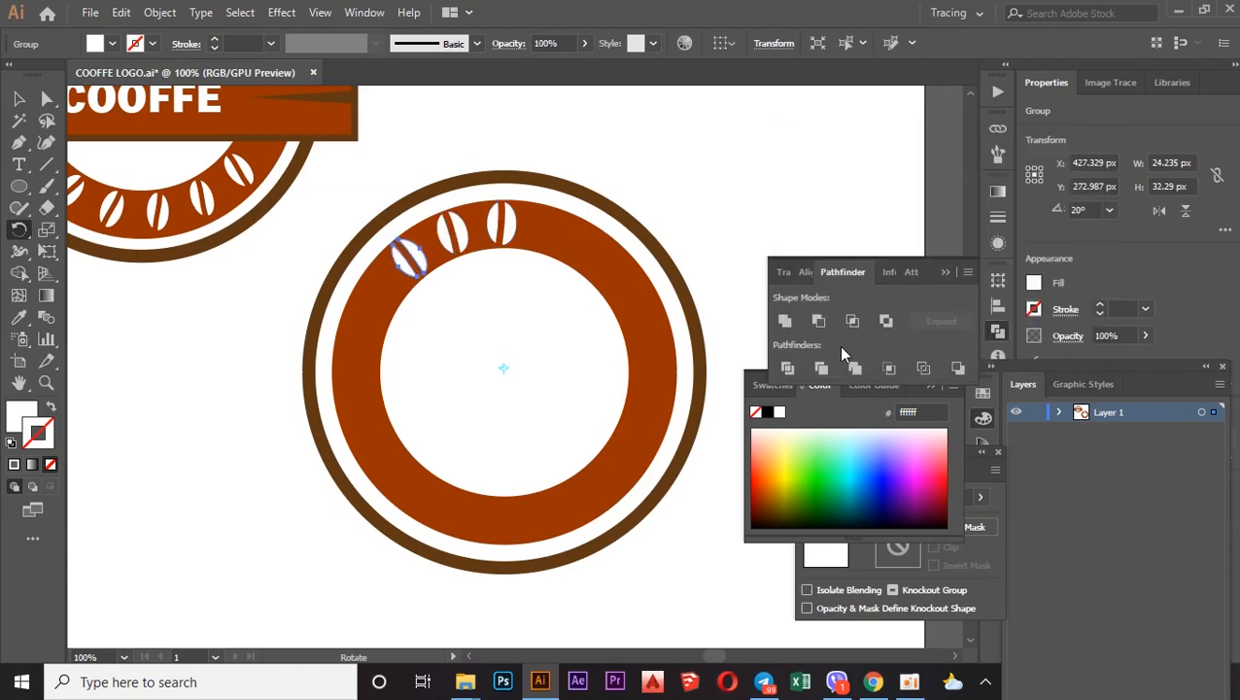
{"action": "key", "text": "ctrl+d"}
{"action": "key", "text": "ctrl+d"}
{"action": "key", "text": "ctrl+d"}
{"action": "key", "text": "ctrl+d"}
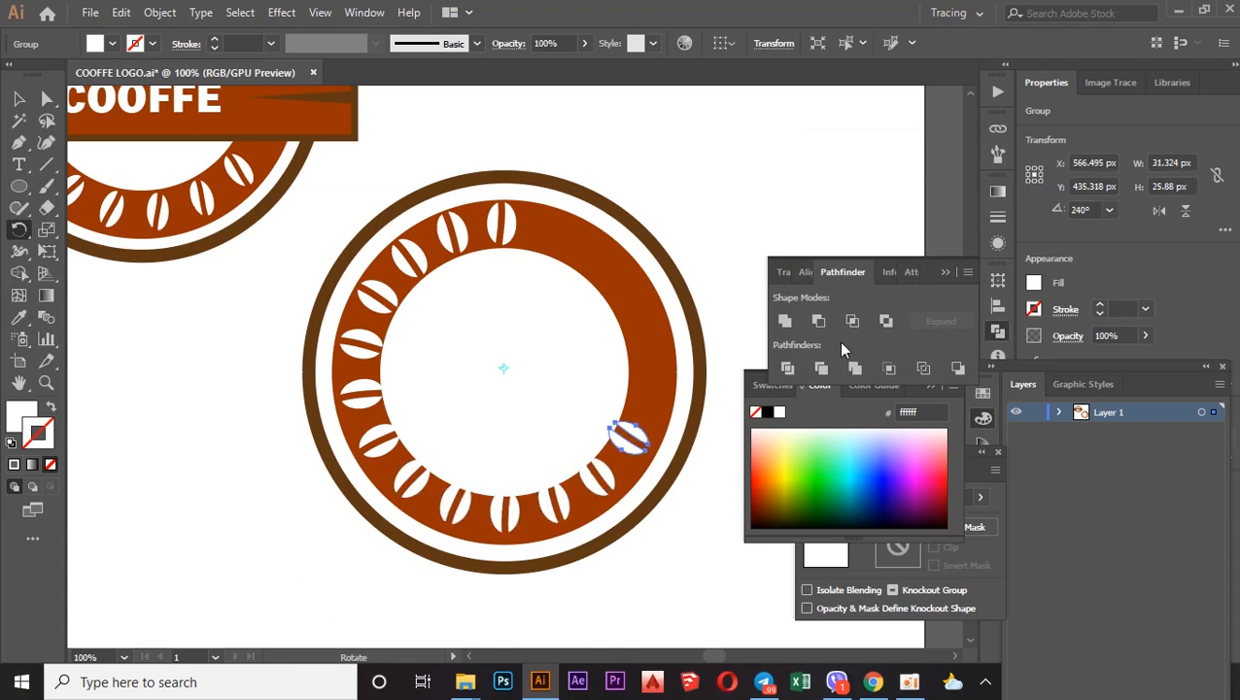
Undo all the rotated bean copies, leaving only the original bean on the ring.
{"action": "key", "text": "ctrl+z"}
{"action": "key", "text": "ctrl+z"}
{"action": "key", "text": "ctrl+z"}
{"action": "key", "text": "ctrl+z"}
{"action": "key", "text": "ctrl+z"}
{"action": "key", "text": "ctrl+z"}
{"action": "key", "text": "ctrl+z"}
{"action": "key", "text": "ctrl+z"}
{"action": "key", "text": "ctrl+z"}
{"action": "key", "text": "ctrl+z"}
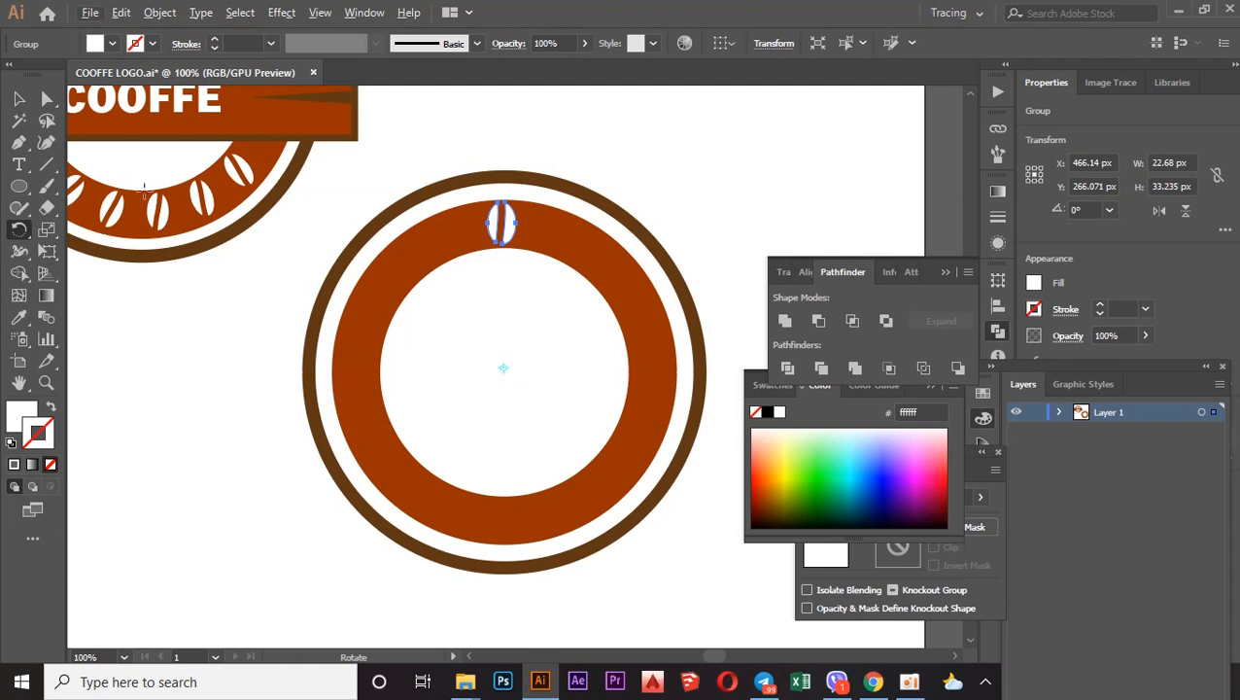
Show the rulers and add a horizontal guide across the new logo at about Y 390 px.
{"action": "left_click", "coordinate": [19, 100]}
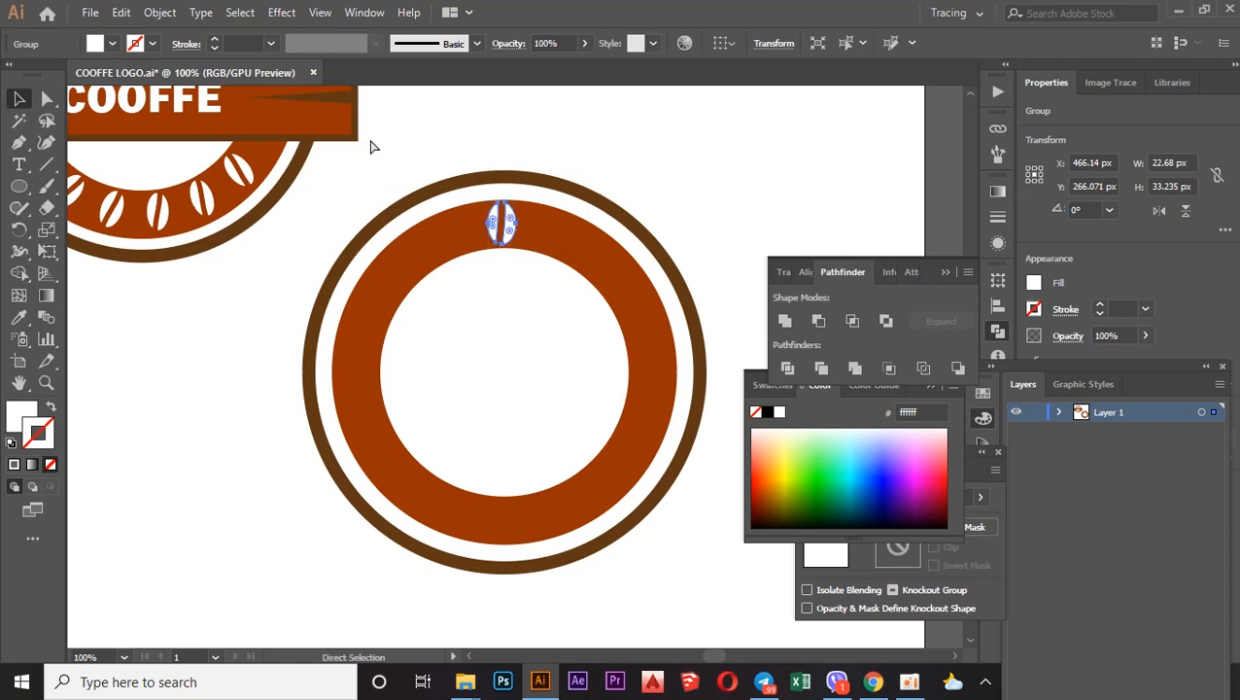
{"action": "key", "text": "ctrl+r"}
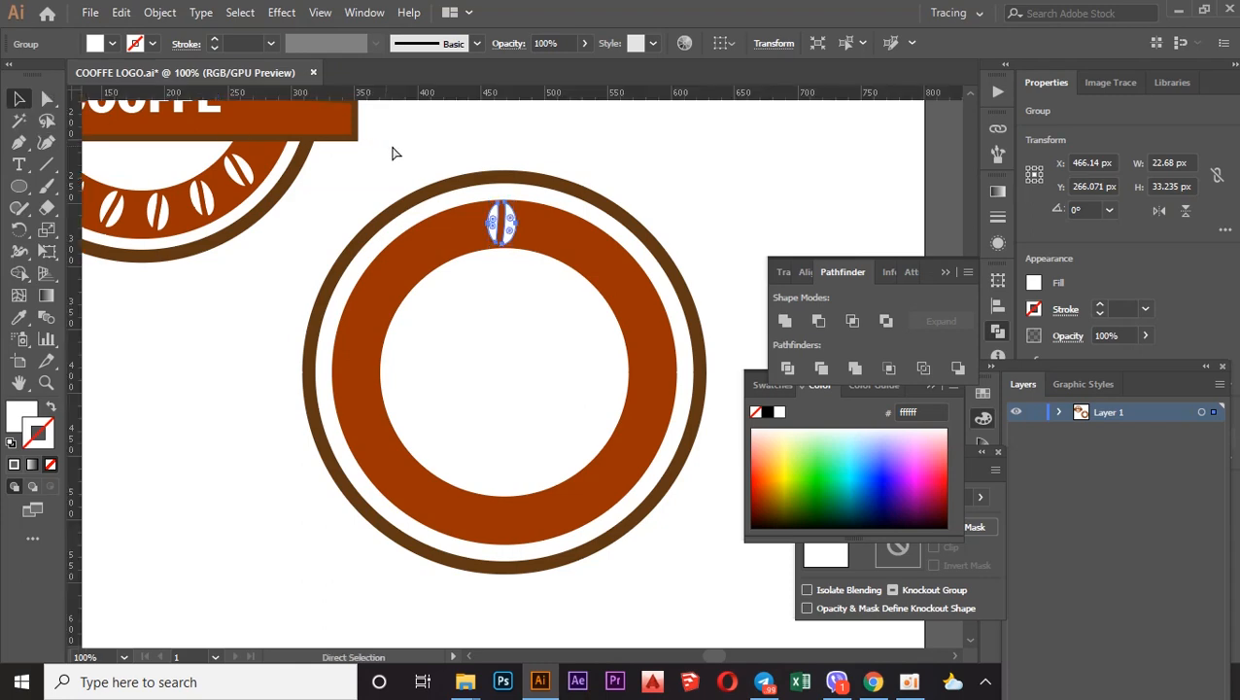
{"action": "left_click_drag", "start_coordinate": [535, 85], "coordinate": [515, 374]}
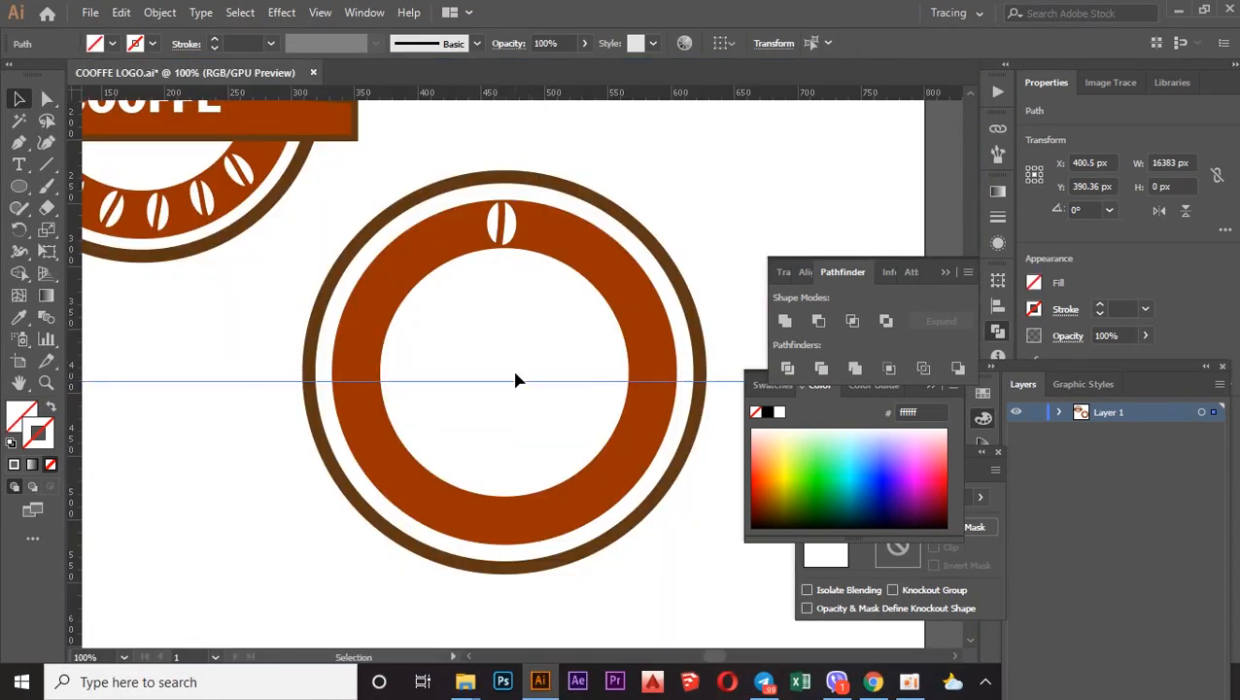
Compare the horizontal guide with the center of the ring and outline, and move it up to just above the center point.
{"action": "left_click", "coordinate": [526, 256]}
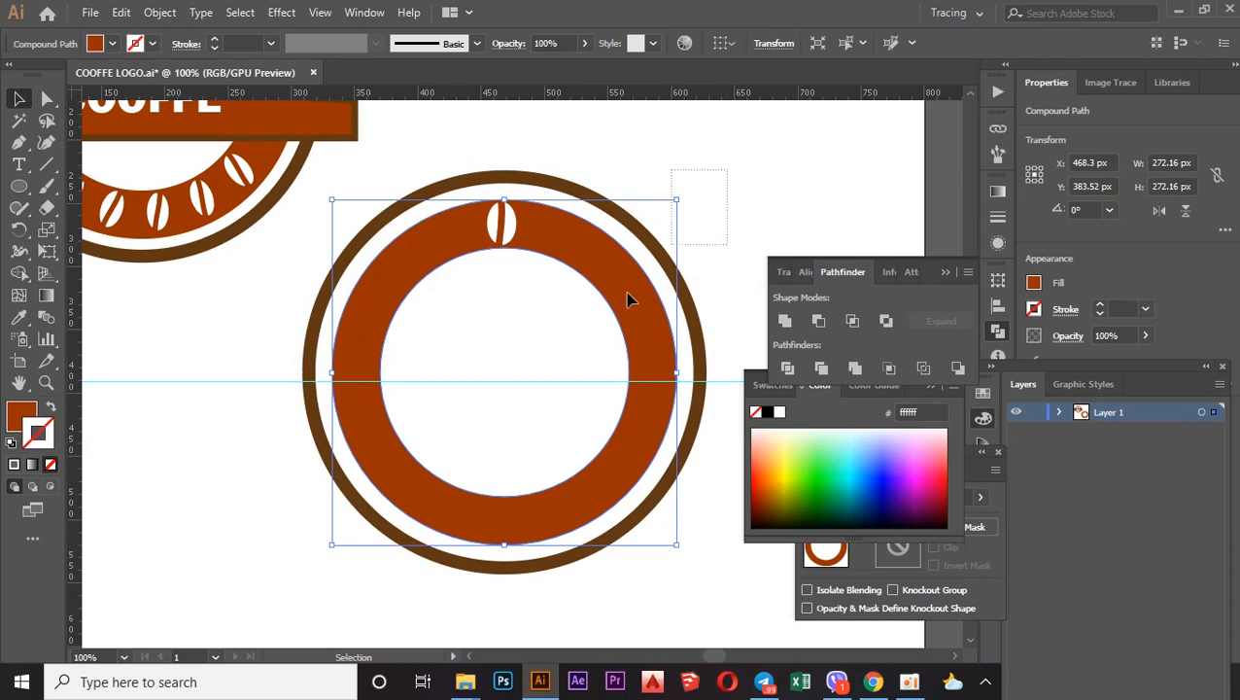
{"action": "left_click", "coordinate": [345, 483], "text": "shift"}
{"action": "left_click", "coordinate": [476, 382], "text": "shift"}
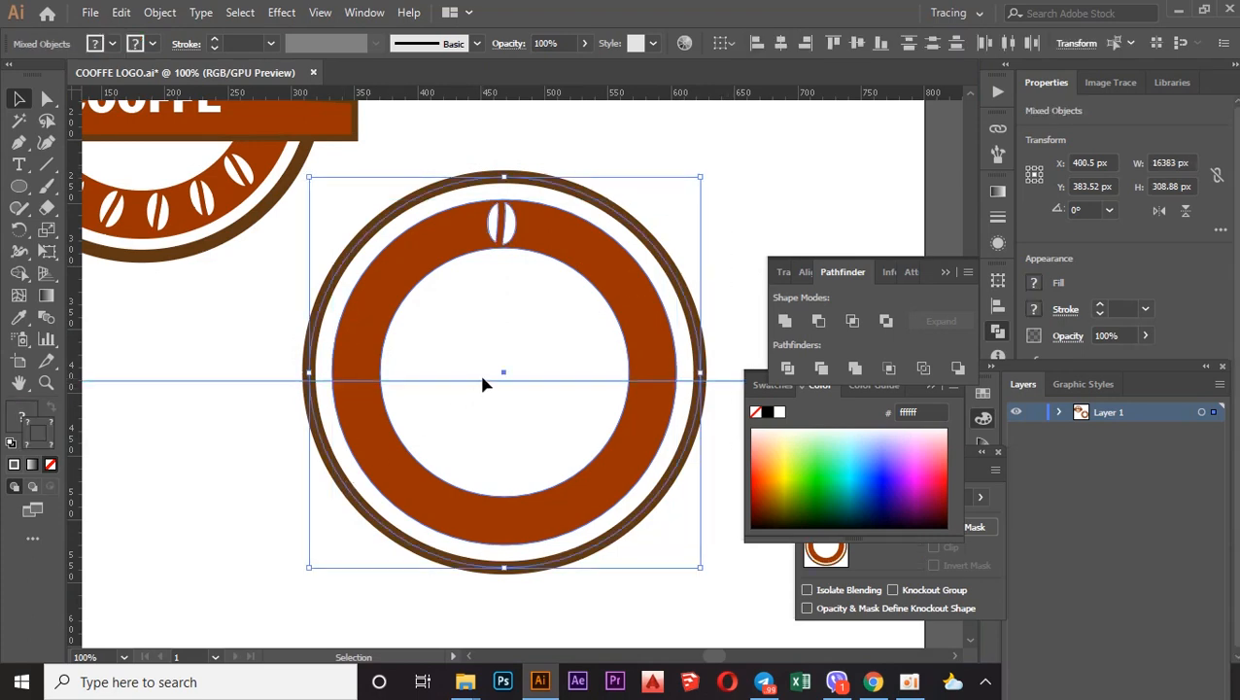
{"action": "left_click", "coordinate": [482, 378]}
{"action": "left_click", "coordinate": [390, 531]}
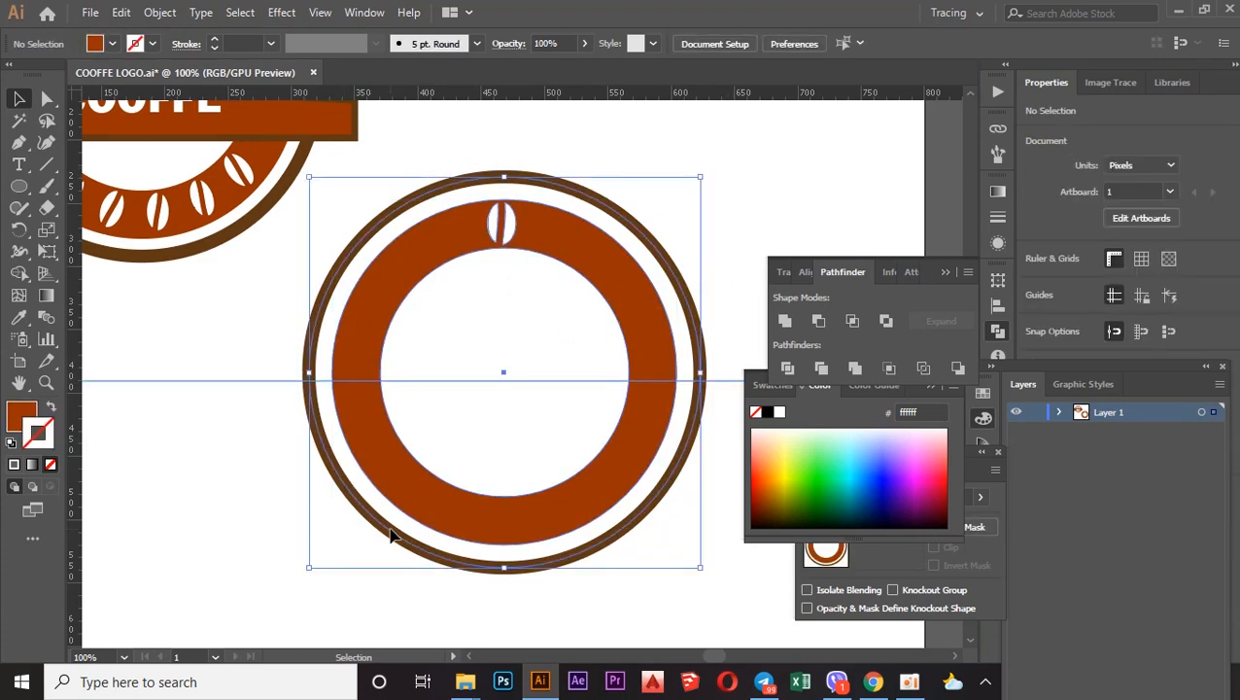
{"action": "left_click", "coordinate": [246, 498]}
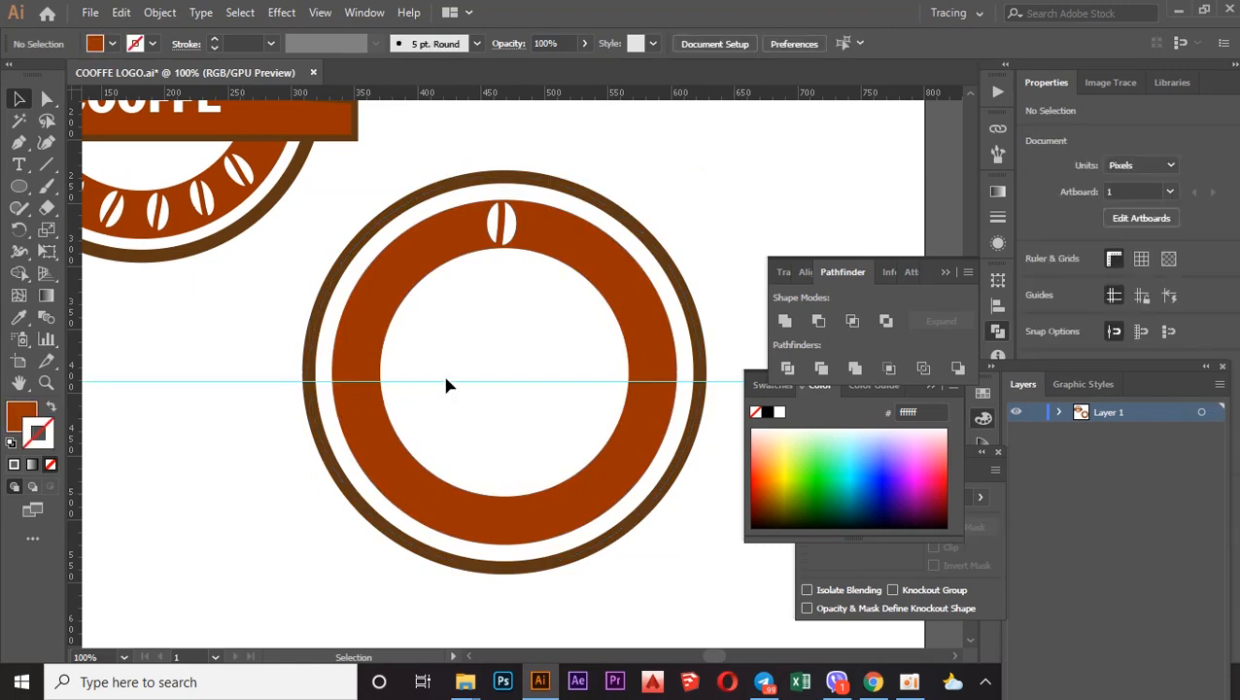
{"action": "left_click_drag", "start_coordinate": [463, 382], "coordinate": [508, 365]}
{"action": "left_click_drag", "start_coordinate": [669, 196], "coordinate": [456, 499]}
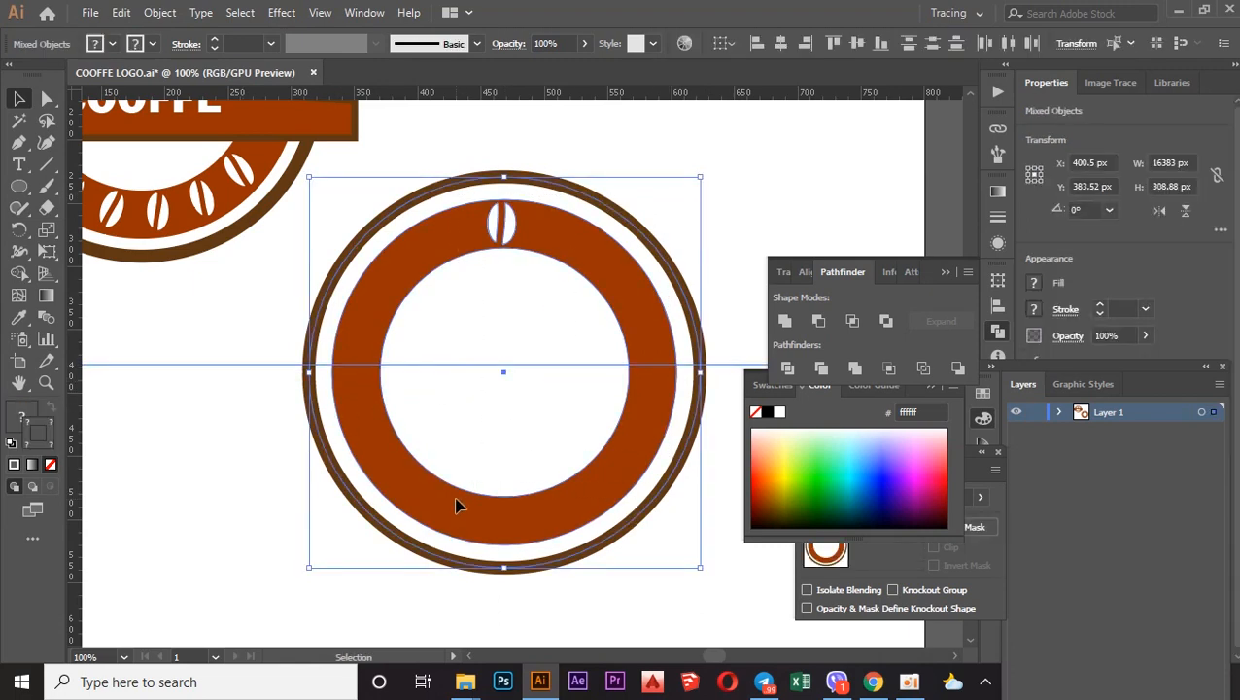
{"action": "left_click", "coordinate": [267, 280]}
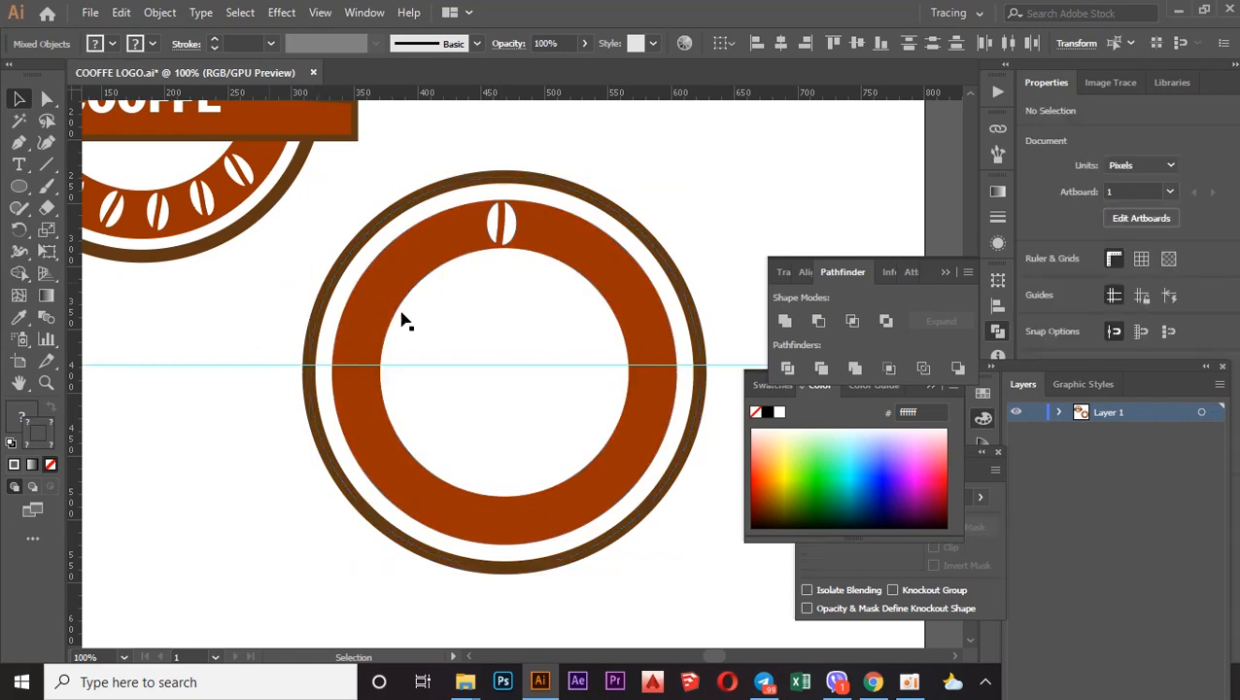
Nudge the horizontal guide down to Y 381.4 px and check it against the circles' center.
{"action": "left_click", "coordinate": [498, 366]}
{"action": "key", "text": "Down"}
{"action": "key", "text": "Down"}
{"action": "key", "text": "Down"}
{"action": "key", "text": "Down"}
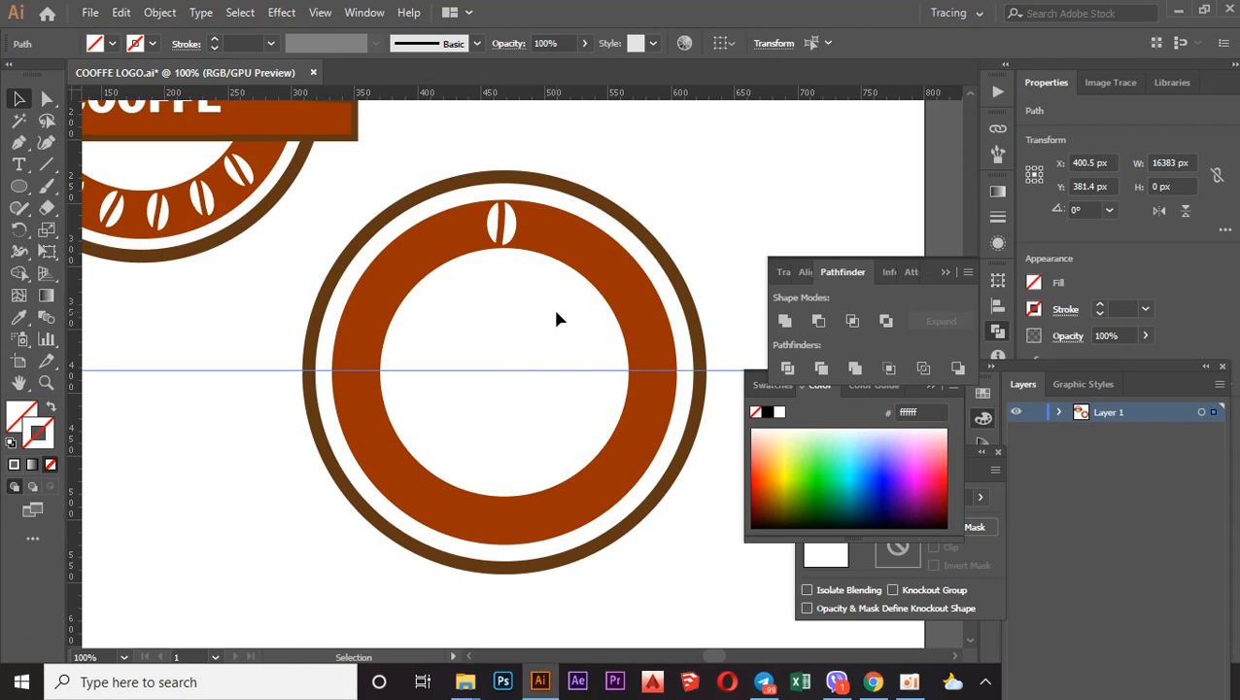
{"action": "left_click_drag", "start_coordinate": [742, 181], "coordinate": [358, 550]}
{"action": "left_click", "coordinate": [731, 213]}
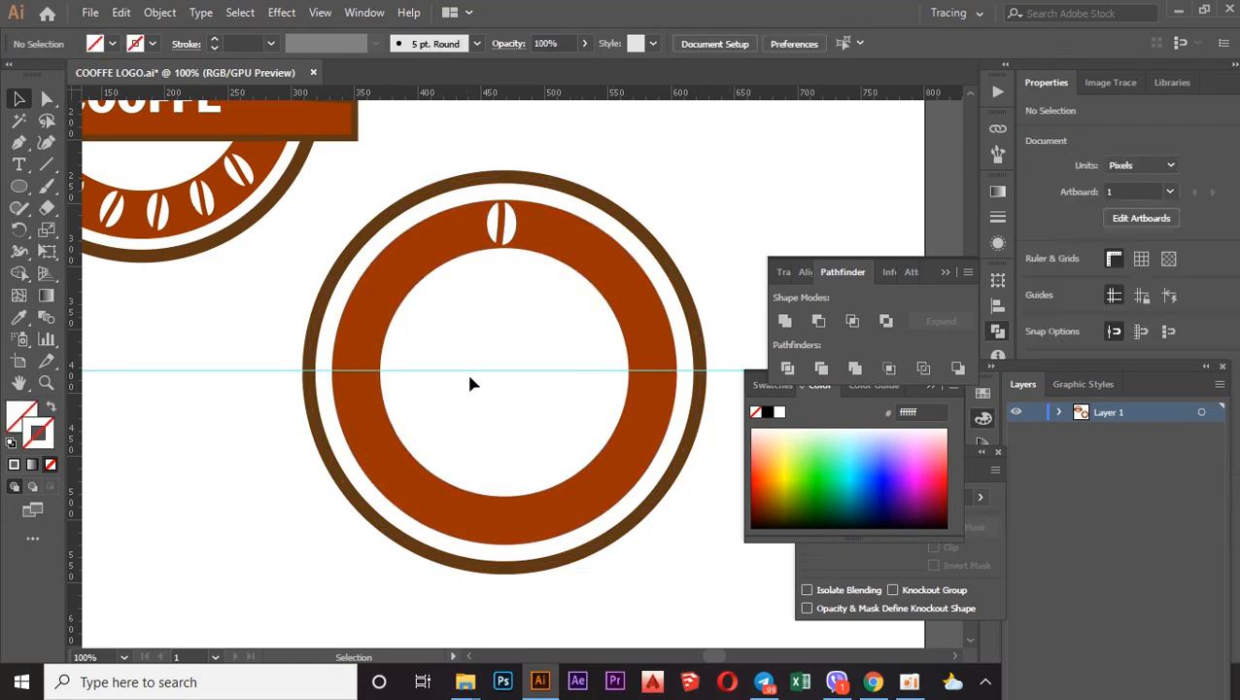
Fine-tune the horizontal guide downward until it runs through the center point of the outer outline circle.
{"action": "left_click", "coordinate": [503, 379]}
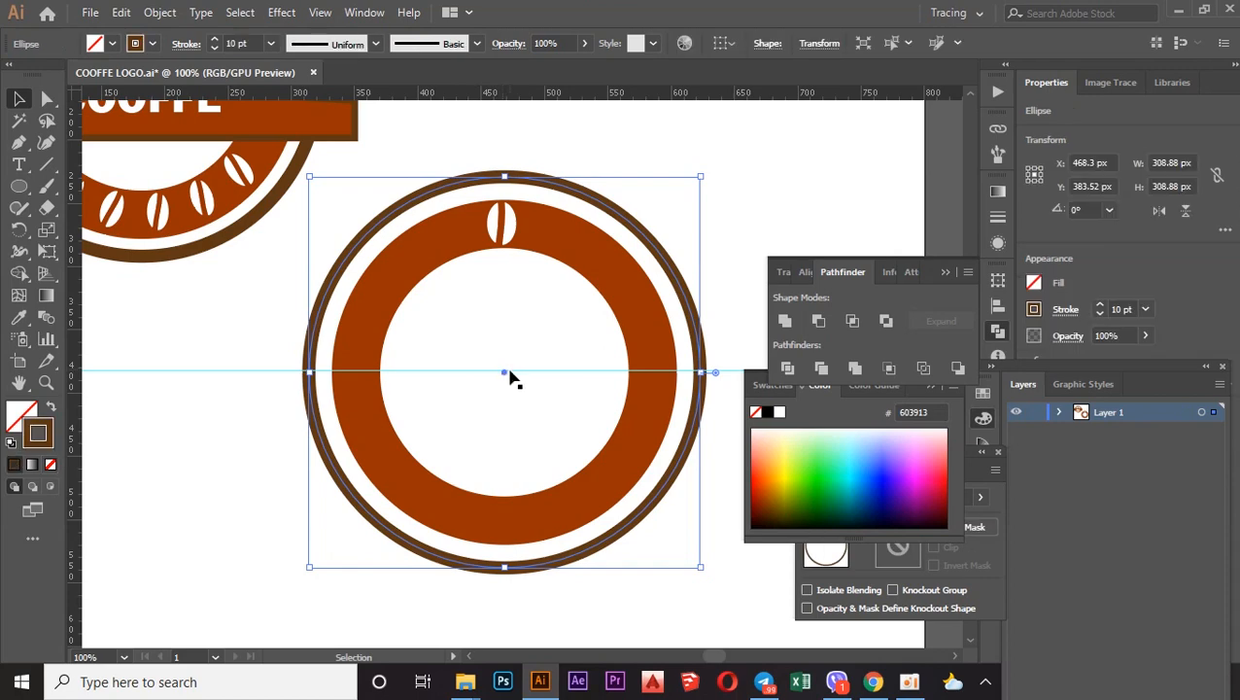
{"action": "left_click", "coordinate": [513, 371]}
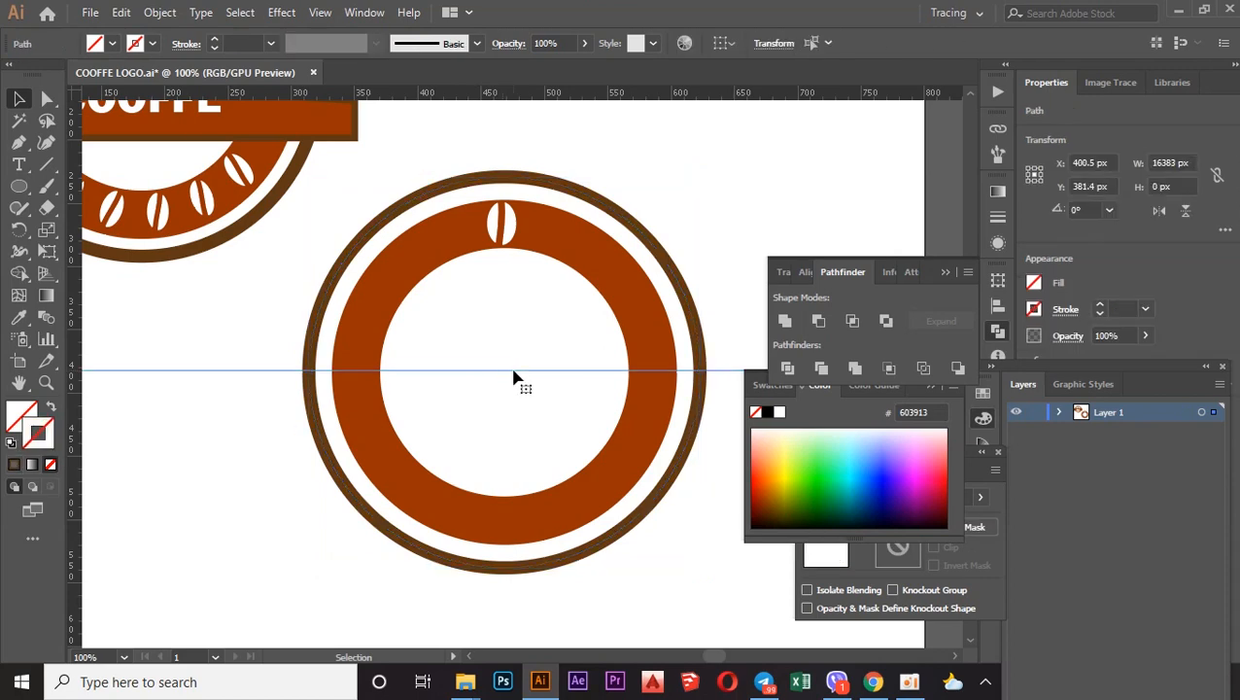
{"action": "left_click", "coordinate": [513, 385]}
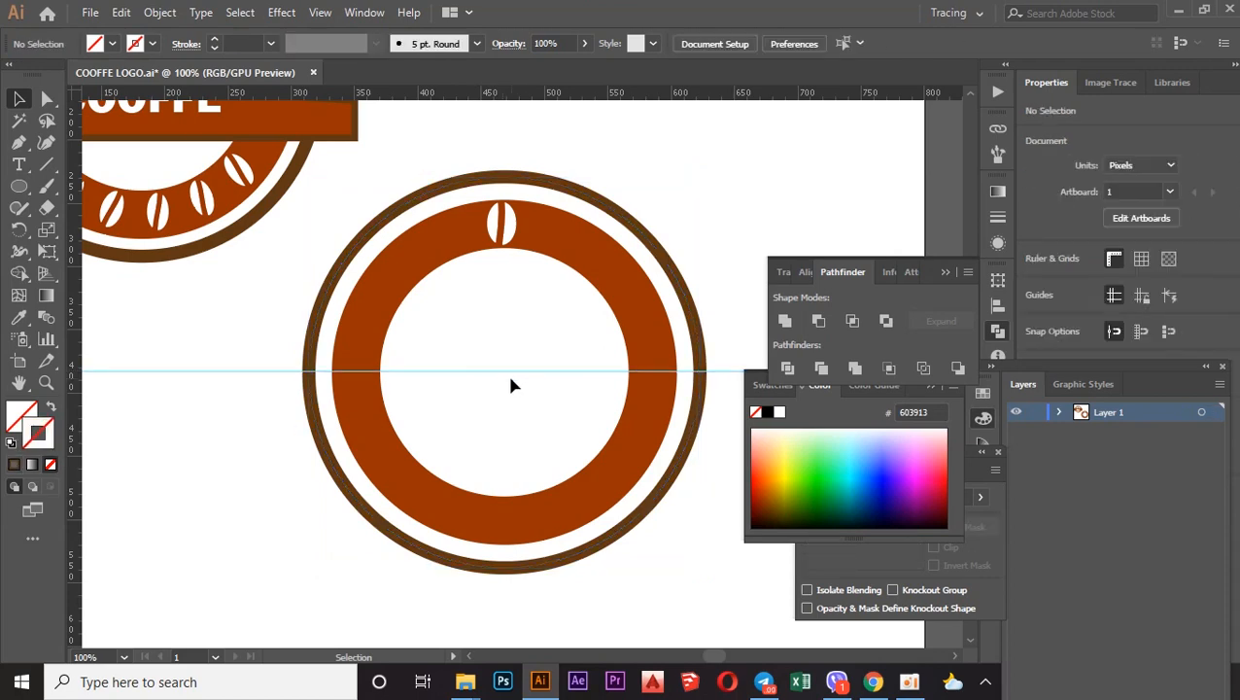
{"action": "left_click", "coordinate": [500, 371]}
{"action": "left_click", "coordinate": [630, 346]}
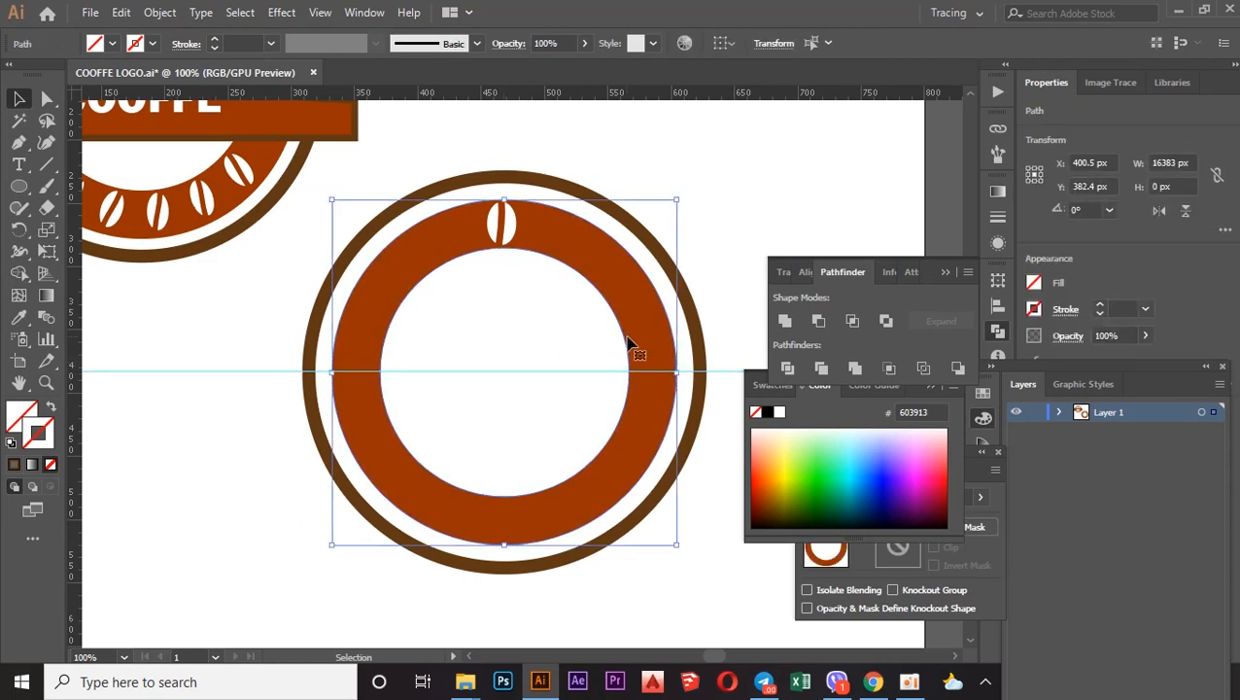
{"action": "left_click", "coordinate": [689, 309]}
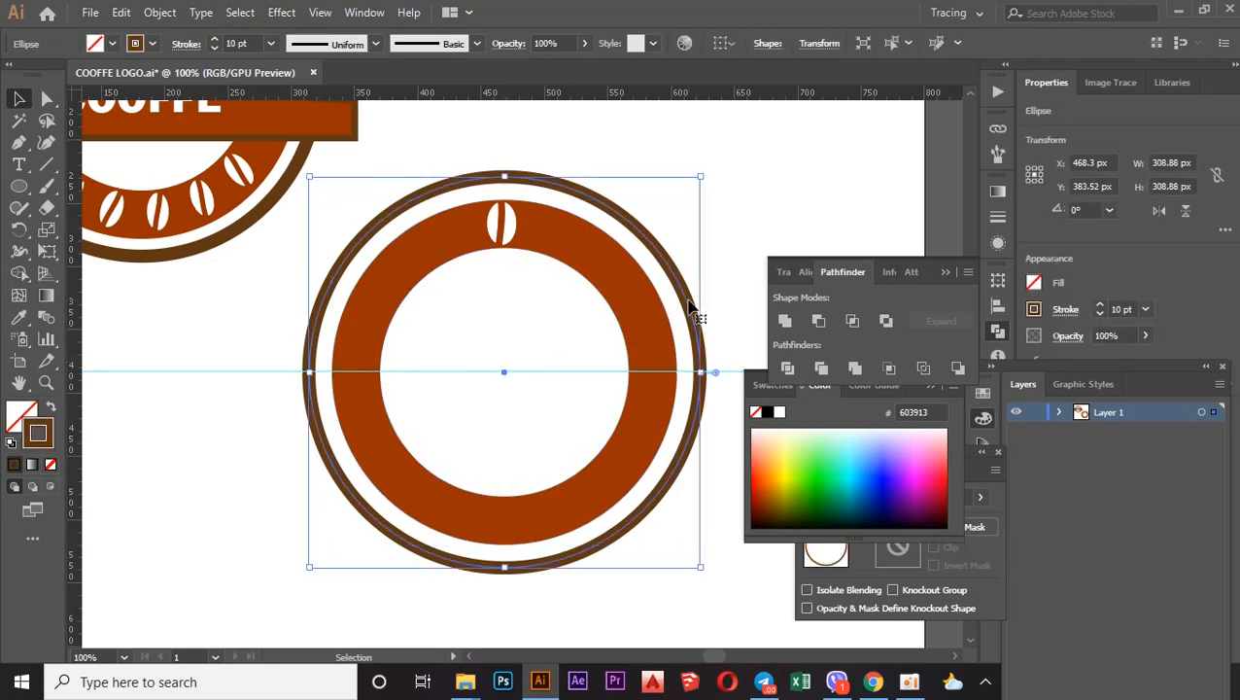
{"action": "left_click", "coordinate": [427, 354]}
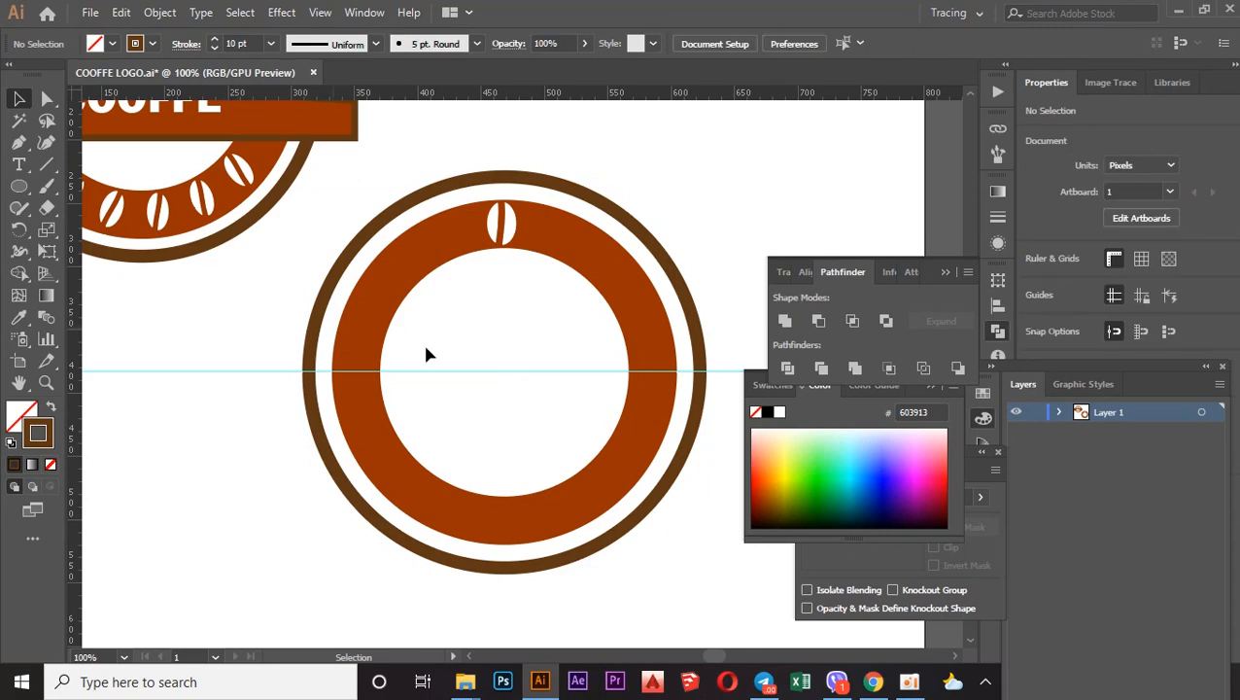
{"action": "left_click", "coordinate": [512, 372]}
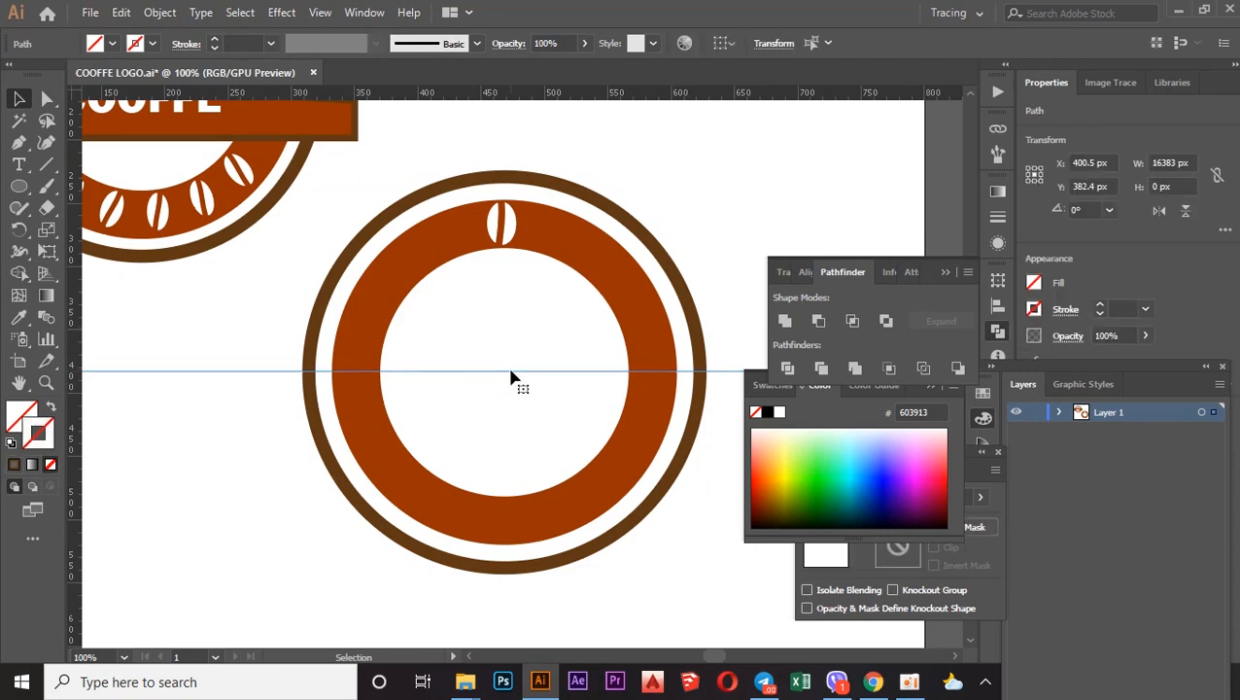
{"action": "left_click", "coordinate": [197, 324]}
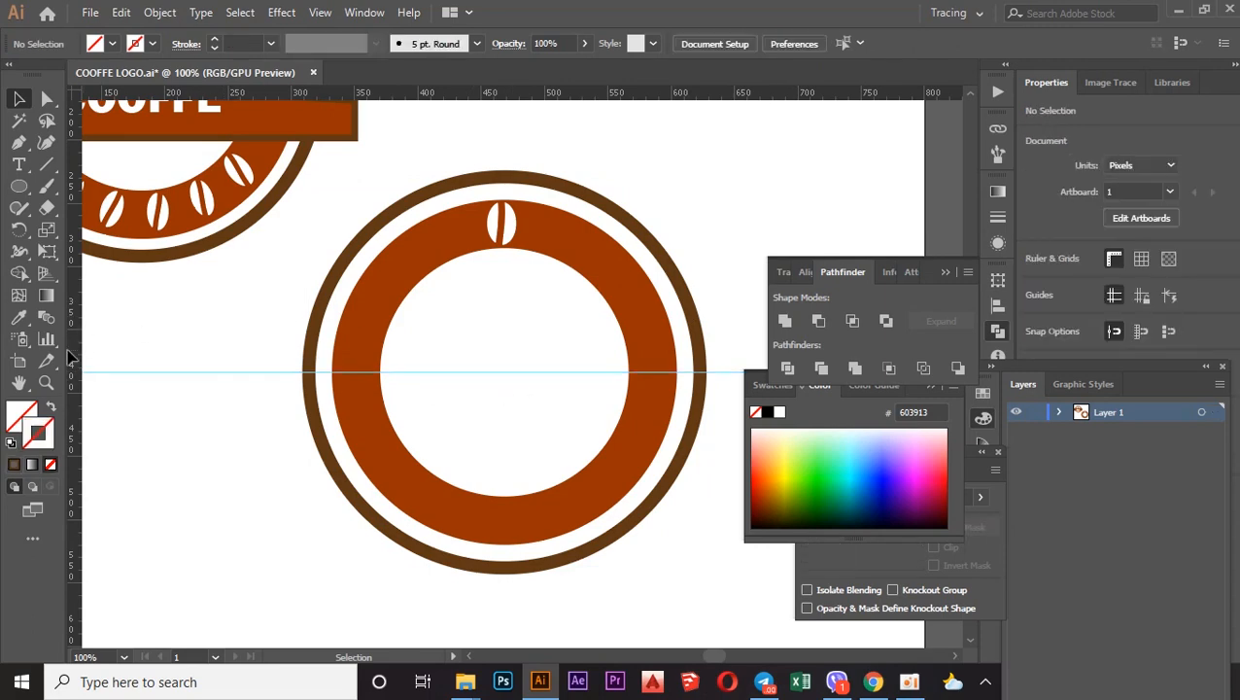
Add a vertical guide through the logo and shift it toward the circles' center, to X 469 px.
{"action": "left_click_drag", "start_coordinate": [73, 351], "coordinate": [509, 353]}
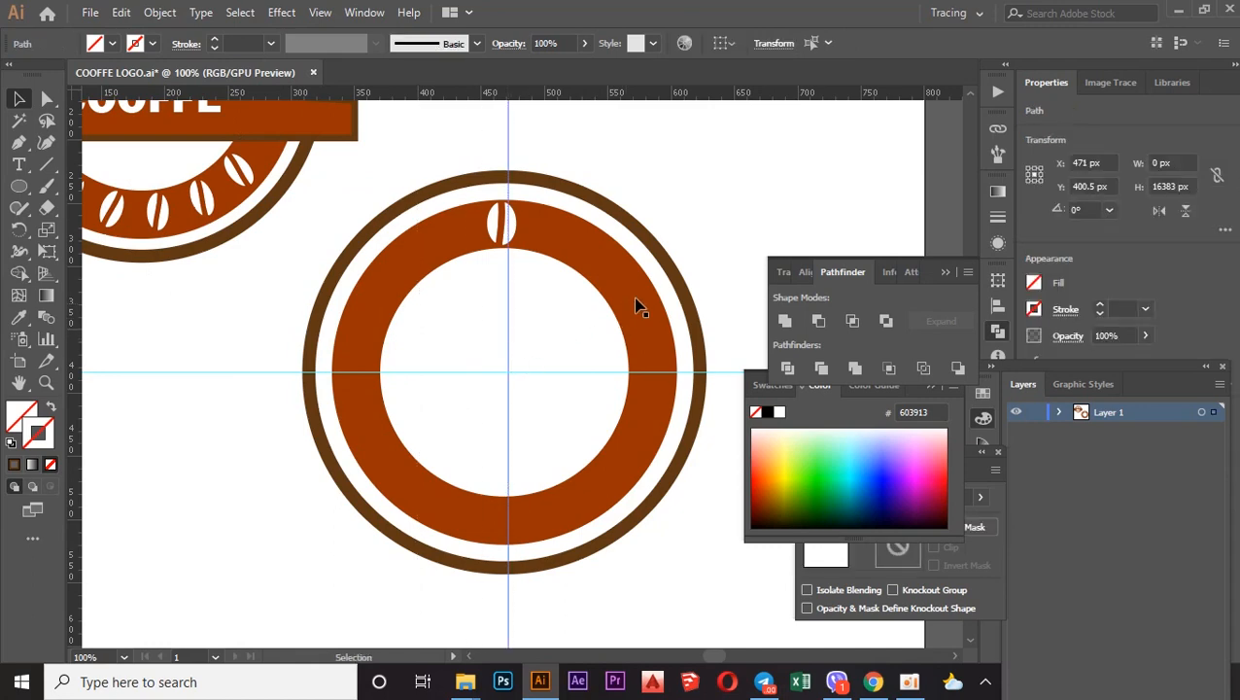
{"action": "left_click", "coordinate": [640, 348]}
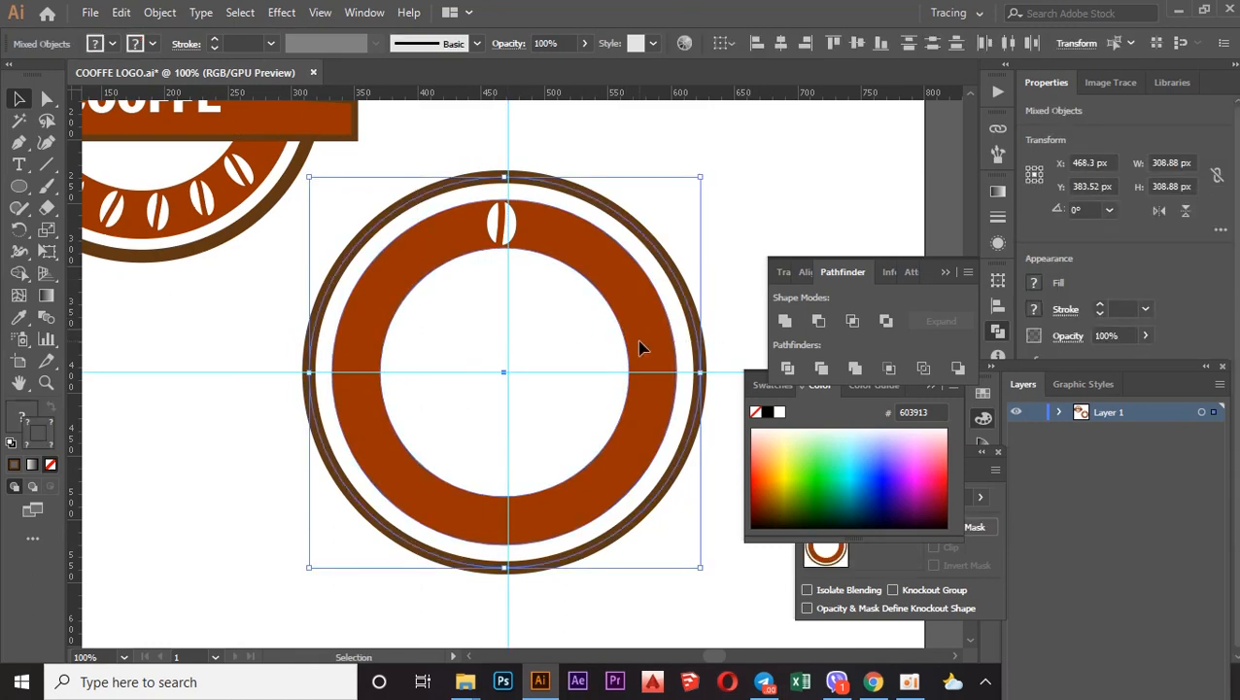
{"action": "left_click", "coordinate": [508, 365]}
{"action": "left_click_drag", "start_coordinate": [508, 366], "coordinate": [505, 366]}
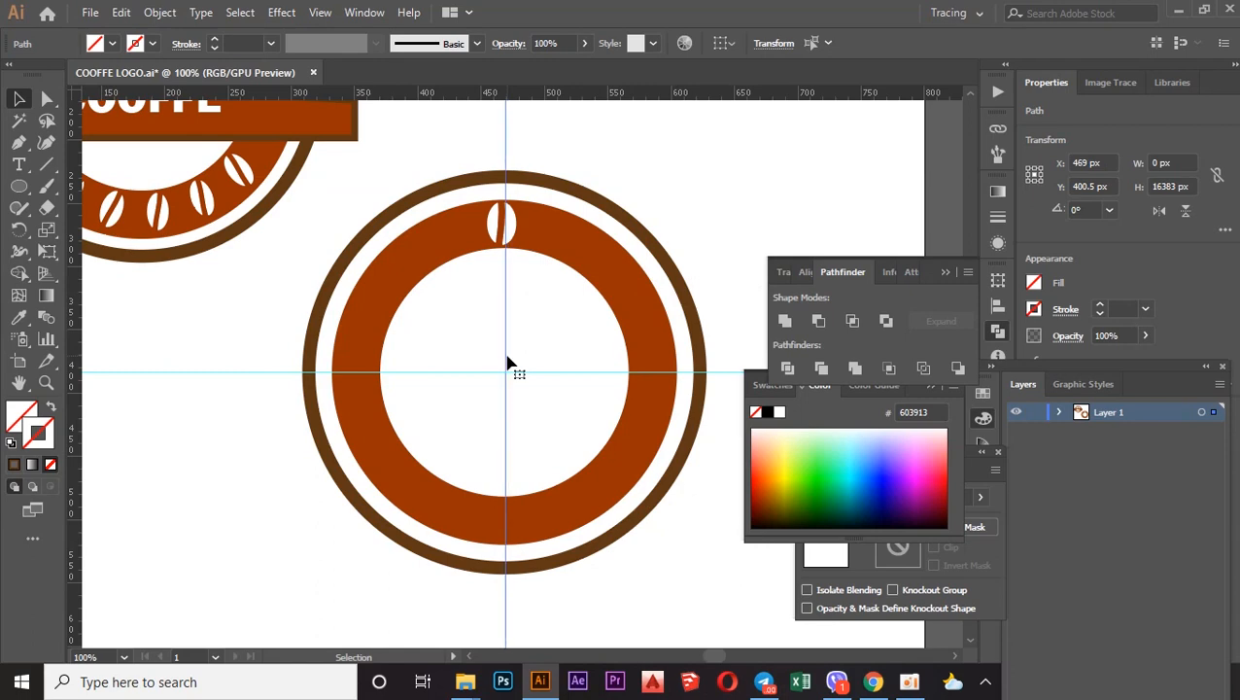
Fine-tune the vertical guide to X 468 px so it runs through the center of the circles.
{"action": "left_click", "coordinate": [580, 363]}
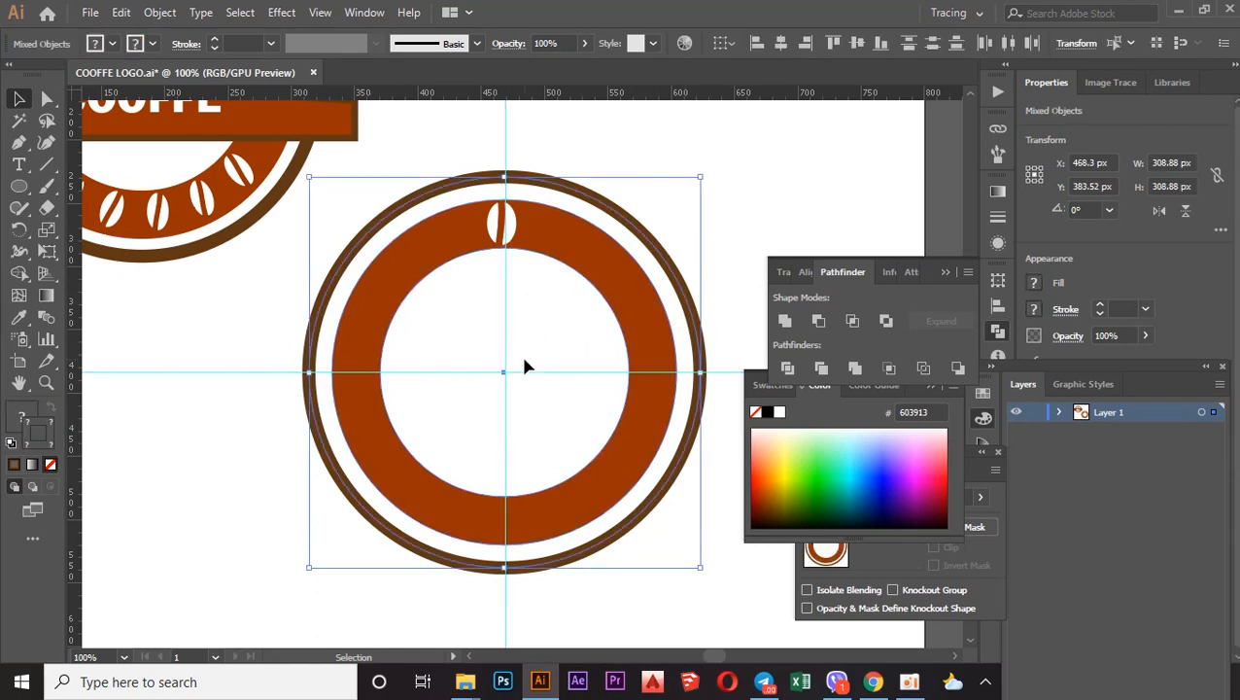
{"action": "left_click", "coordinate": [506, 361]}
{"action": "left_click_drag", "start_coordinate": [508, 361], "coordinate": [507, 361]}
{"action": "left_click", "coordinate": [539, 350]}
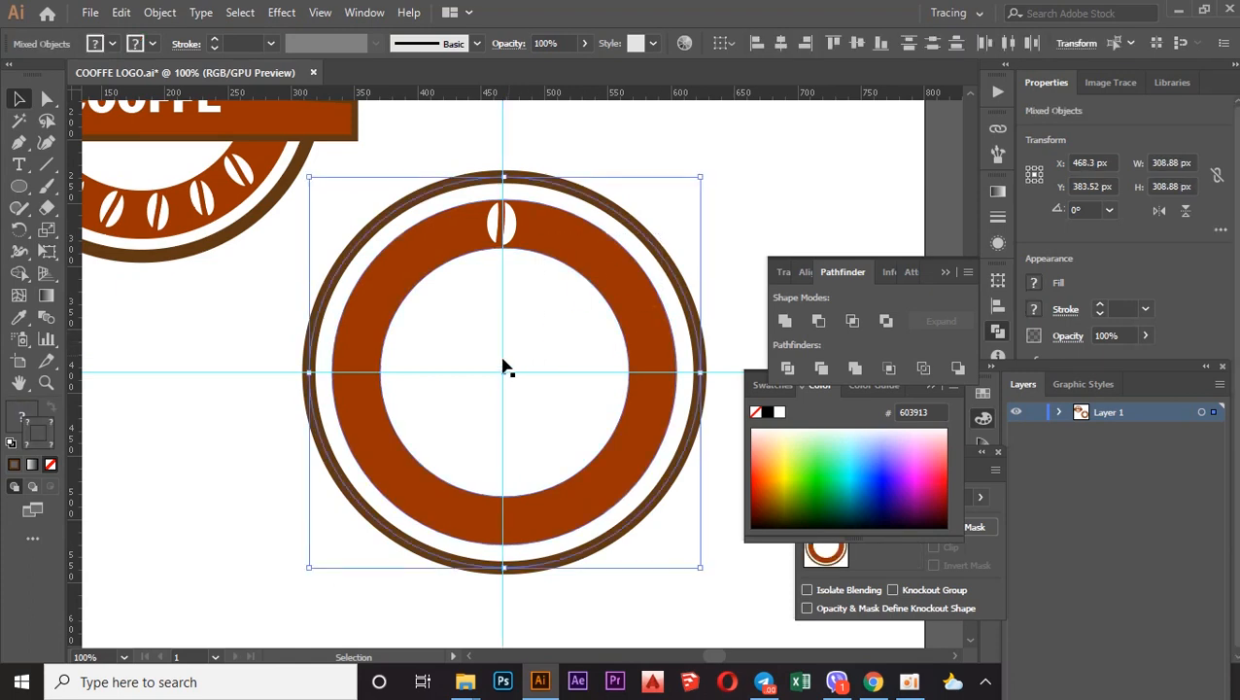
{"action": "left_click", "coordinate": [494, 351]}
{"action": "left_click", "coordinate": [501, 356]}
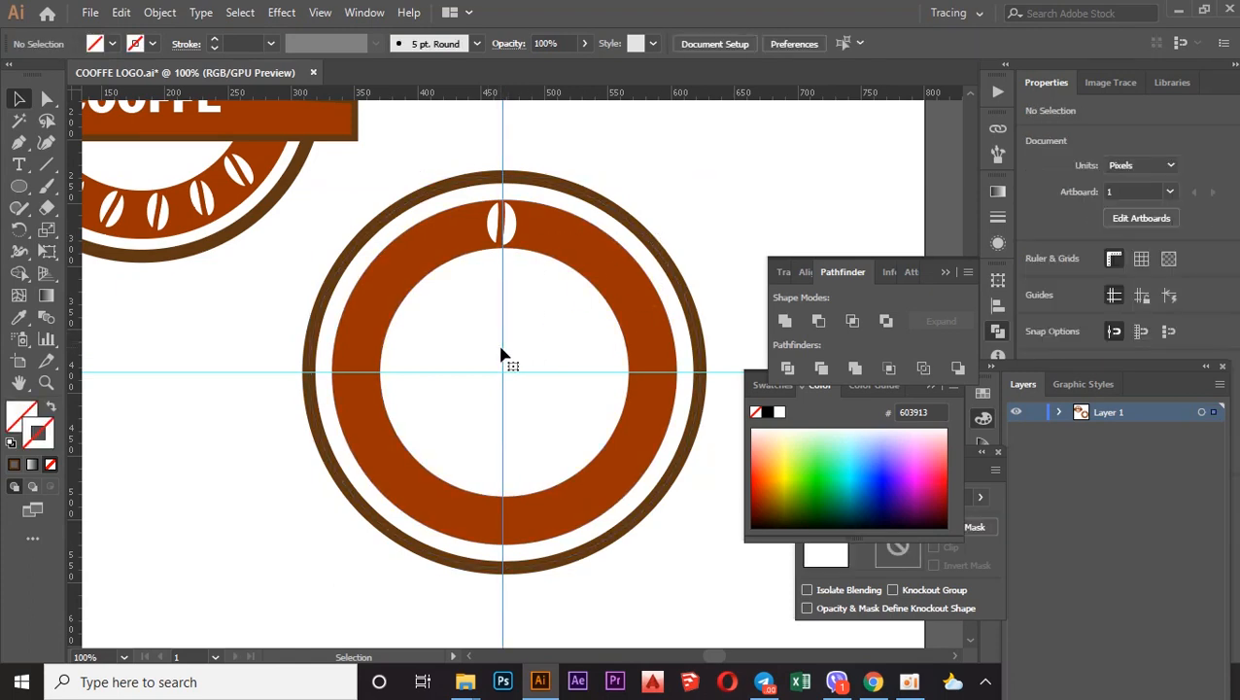
{"action": "left_click_drag", "start_coordinate": [501, 355], "coordinate": [502, 356]}
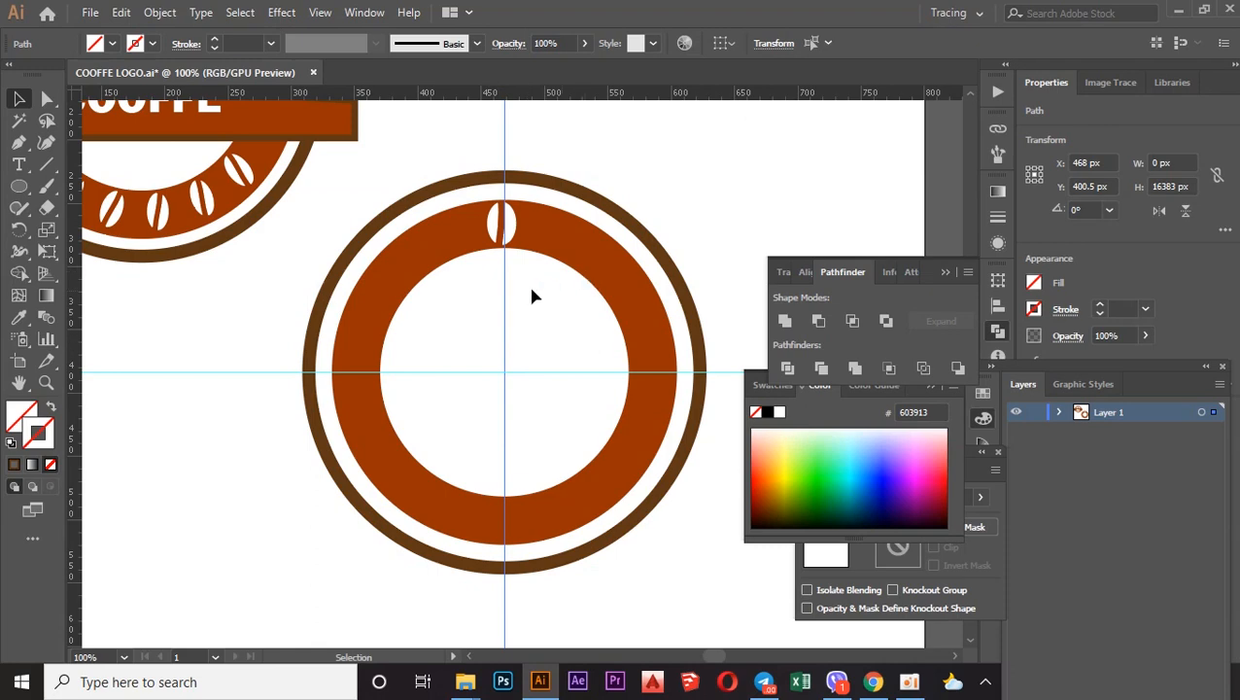
Nudge the coffee bean on the ring to the right until it is centered on the vertical guide.
{"action": "left_click", "coordinate": [506, 231]}
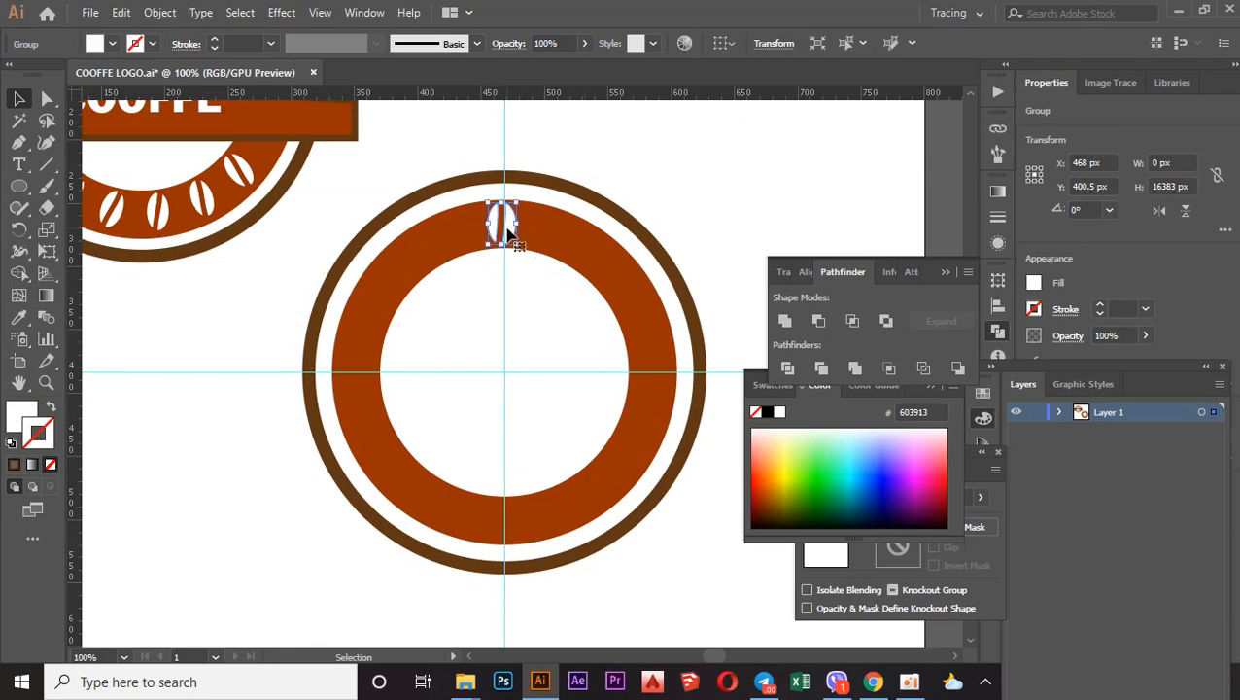
{"action": "key", "text": "Right"}
{"action": "key", "text": "Right"}
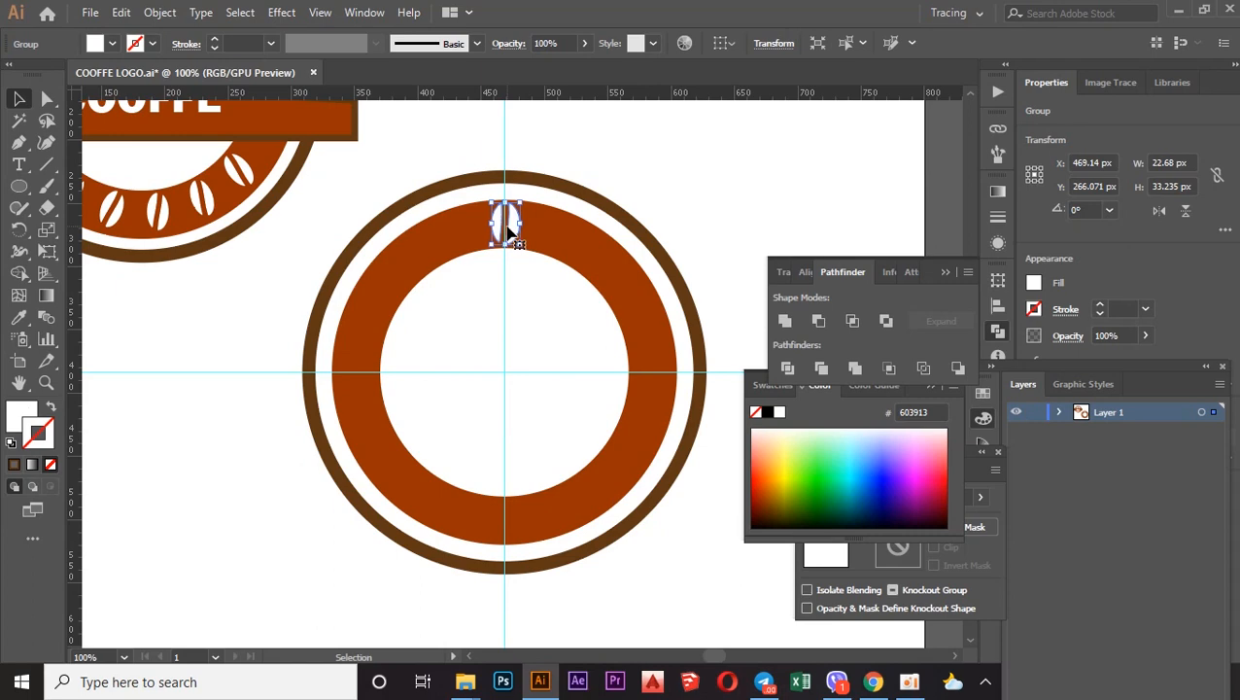
Make a copy of the bean rotated 20° around the intersection of the two guides.
{"action": "left_click", "coordinate": [20, 229]}
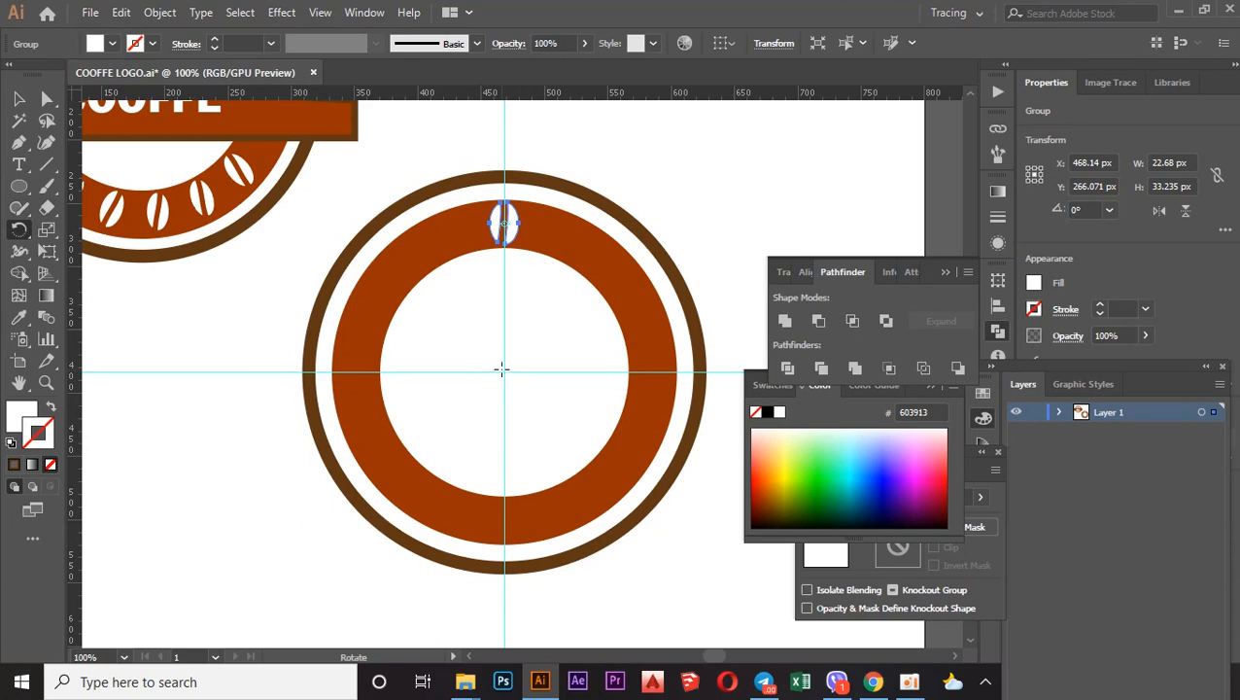
{"action": "scroll", "coordinate": [504, 371], "scroll_direction": "up", "scroll_amount": 2}
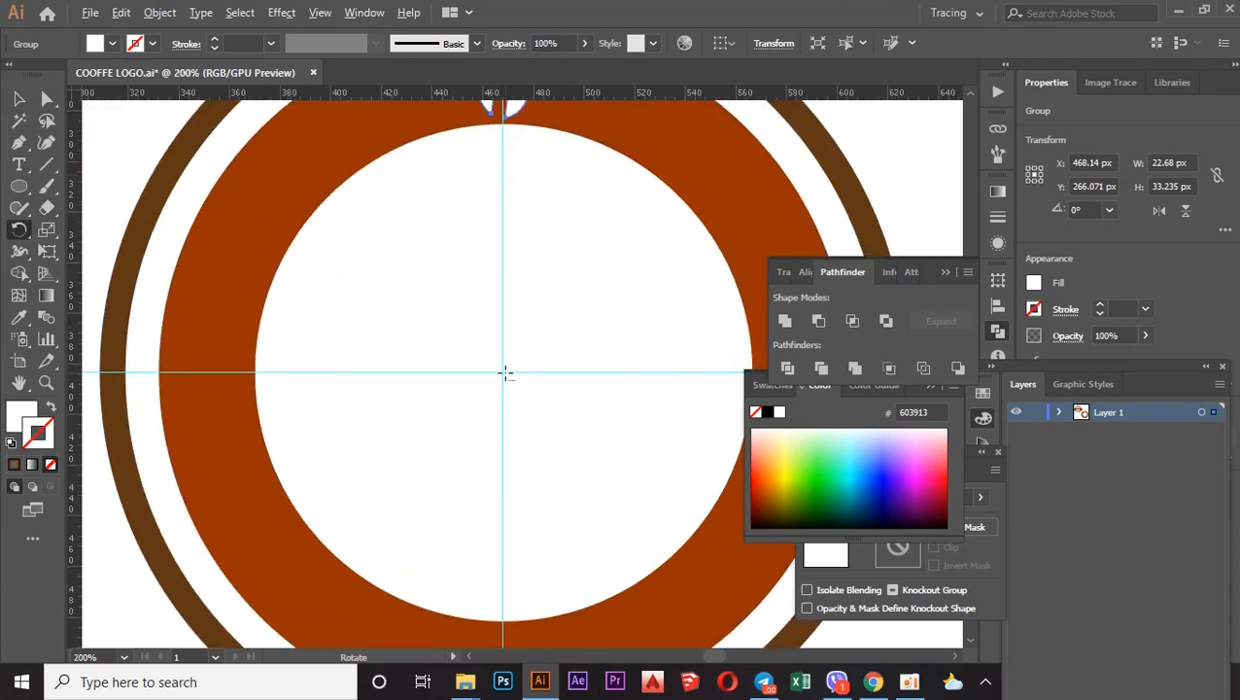
{"action": "left_click", "coordinate": [503, 372], "text": "alt"}
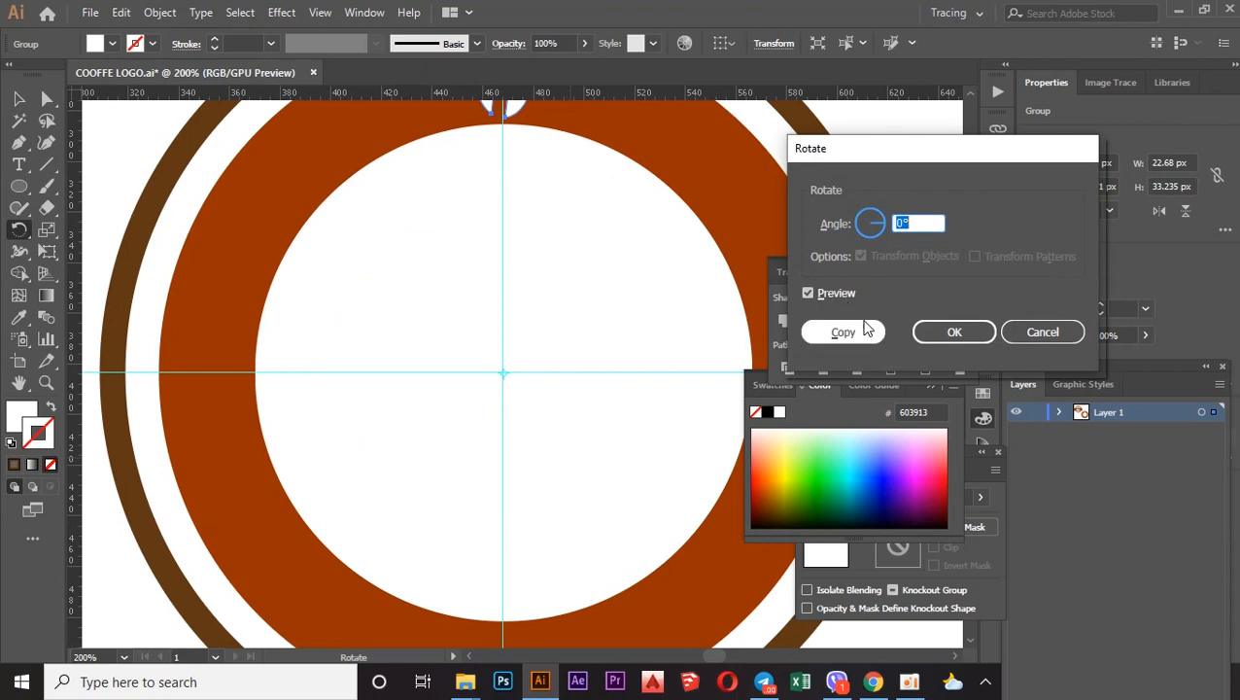
{"action": "type", "text": "20"}
{"action": "left_click", "coordinate": [836, 331]}
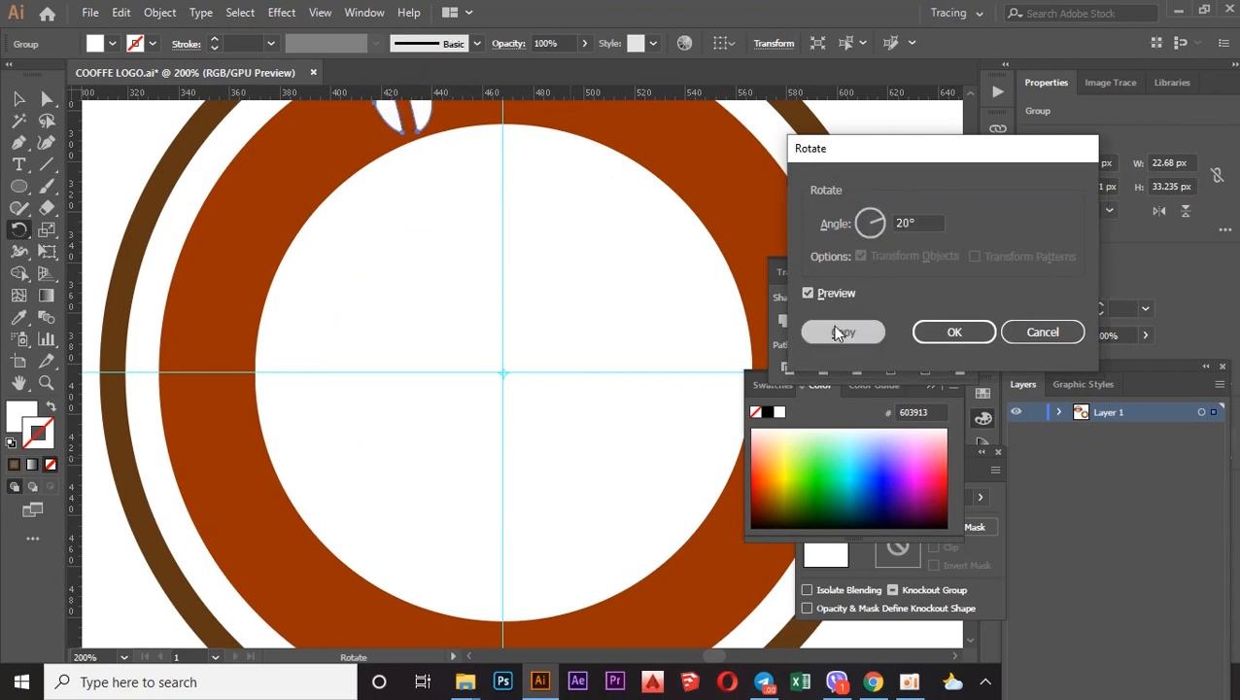
Repeat the 20° rotated copy until coffee beans fill the whole brown ring.
{"action": "scroll", "coordinate": [554, 297], "scroll_direction": "down", "scroll_amount": 1}
{"action": "key", "text": "v"}
{"action": "key", "text": "ctrl+d"}
{"action": "key", "text": "ctrl+d"}
{"action": "key", "text": "ctrl+d"}
{"action": "key", "text": "ctrl+d"}
{"action": "key", "text": "ctrl+d"}
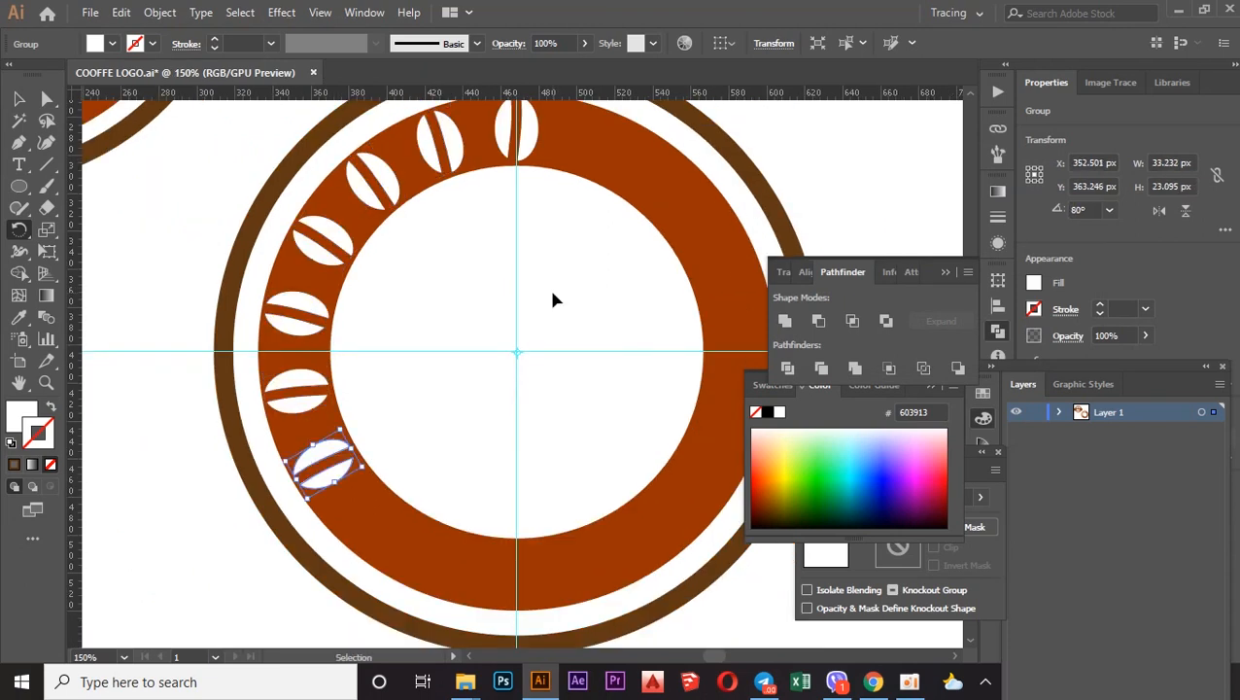
{"action": "key", "text": "ctrl+d"}
{"action": "key", "text": "ctrl+d"}
{"action": "key", "text": "ctrl+d"}
{"action": "key", "text": "ctrl+d"}
{"action": "key", "text": "ctrl+d"}
{"action": "key", "text": "ctrl+d"}
{"action": "key", "text": "ctrl+d"}
{"action": "key", "text": "ctrl+d"}
{"action": "key", "text": "ctrl+d"}
{"action": "key", "text": "ctrl+d"}
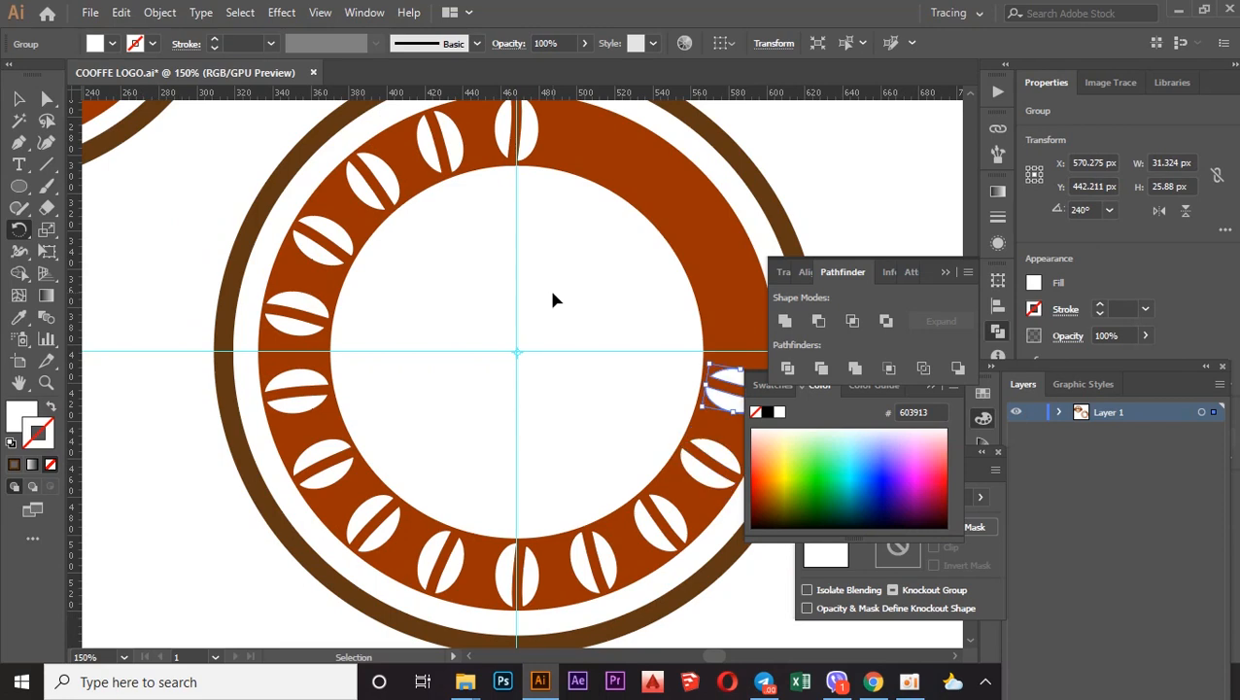
{"action": "key", "text": "ctrl+d"}
{"action": "scroll", "coordinate": [568, 288], "scroll_direction": "down", "scroll_amount": 1}
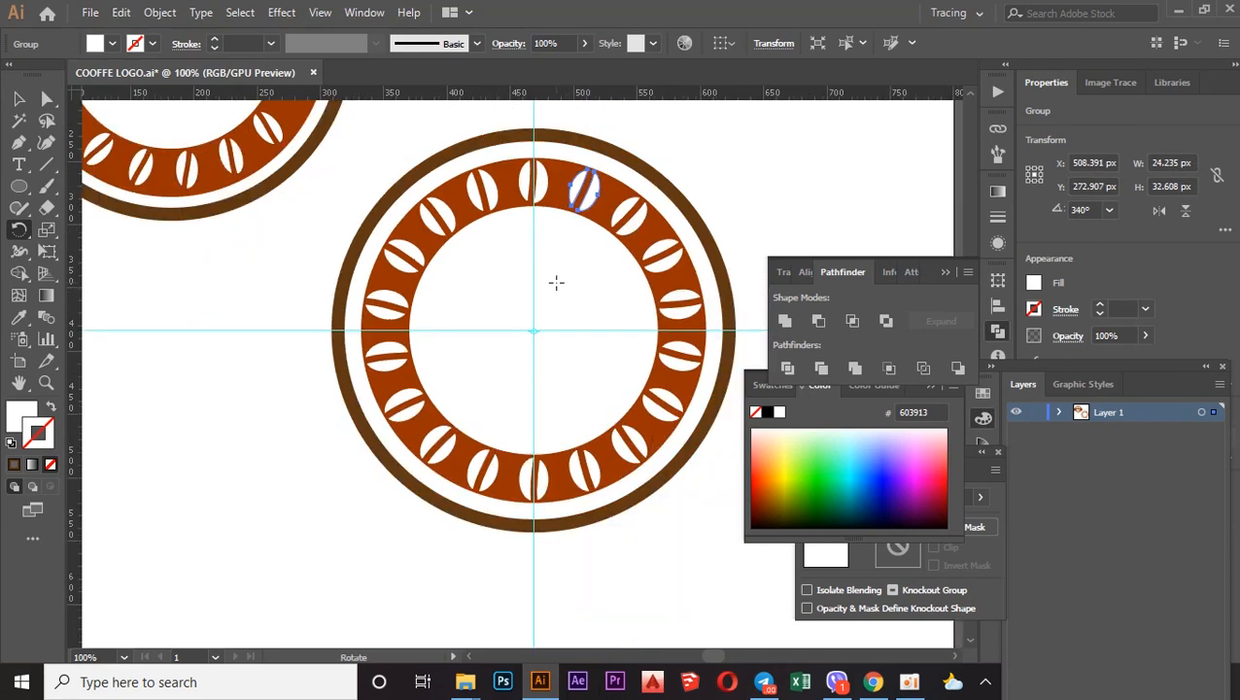
Delete the horizontal and vertical guides crossing the logo.
{"action": "left_click", "coordinate": [16, 100]}
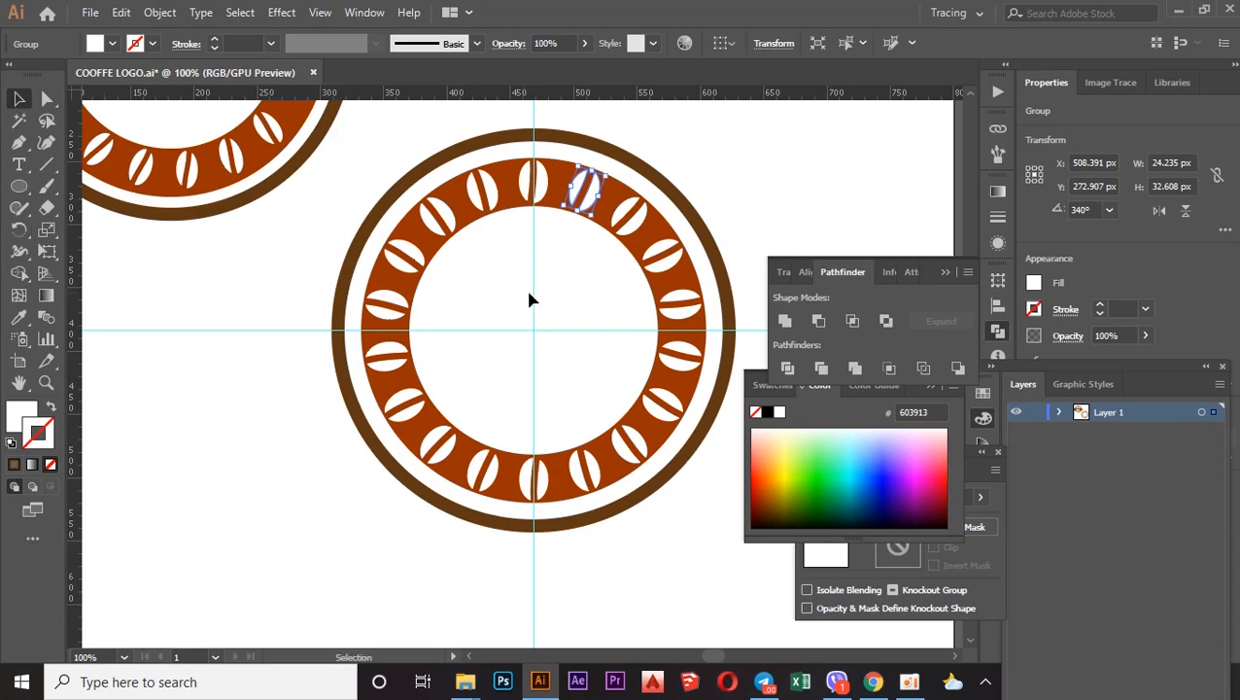
{"action": "key", "text": "ctrl+a"}
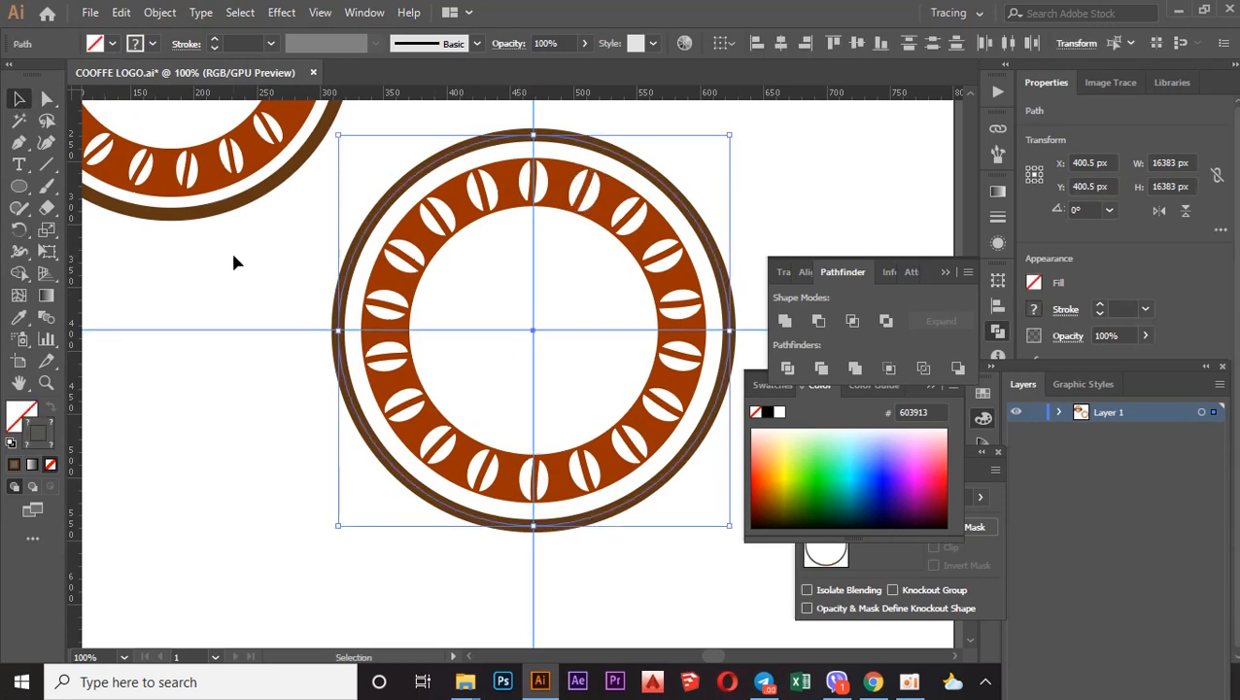
{"action": "left_click", "coordinate": [280, 281]}
{"action": "left_click", "coordinate": [274, 331]}
{"action": "key", "text": "Delete"}
{"action": "left_click", "coordinate": [534, 549]}
{"action": "key", "text": "Delete"}
Move the whole bean ring with its outline circle down the artboard, to about X 455, Y 534 px.
{"action": "scroll", "coordinate": [544, 331], "scroll_direction": "down", "scroll_amount": 2}
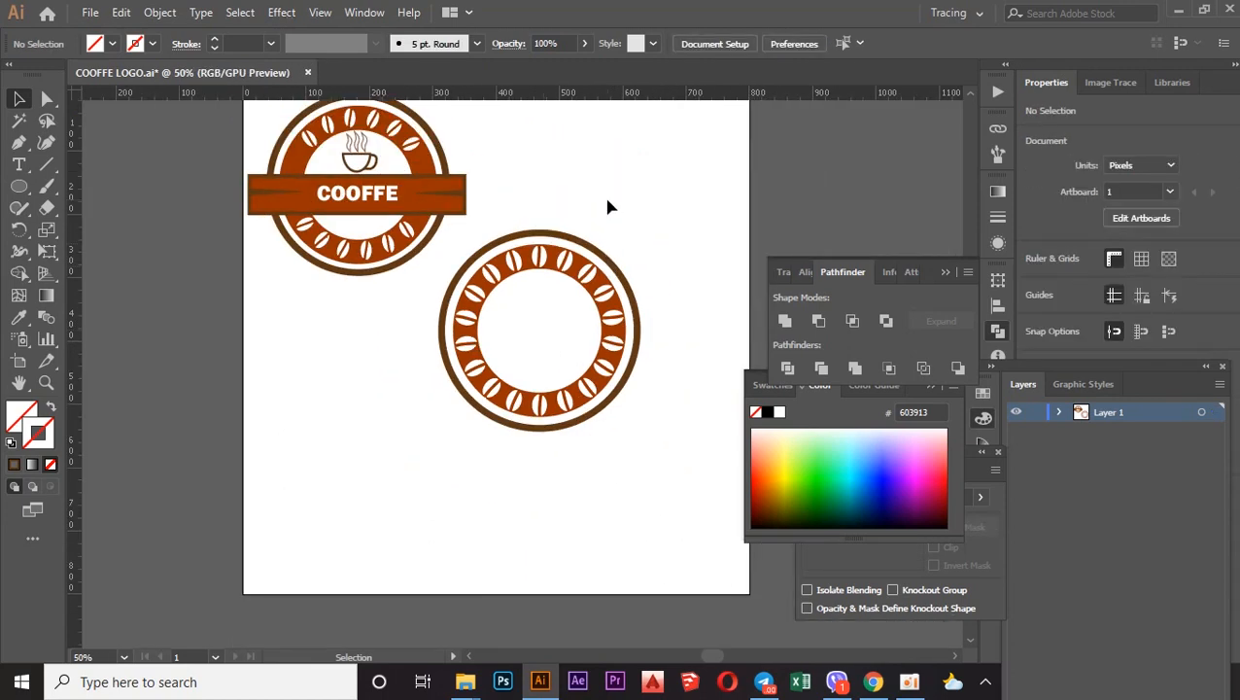
{"action": "scroll", "coordinate": [581, 212], "scroll_direction": "up", "scroll_amount": 1}
{"action": "scroll", "coordinate": [581, 212], "scroll_direction": "down", "scroll_amount": 1}
{"action": "scroll", "coordinate": [568, 387], "scroll_direction": "up", "scroll_amount": 1}
{"action": "scroll", "coordinate": [544, 360], "scroll_direction": "down", "scroll_amount": 1}
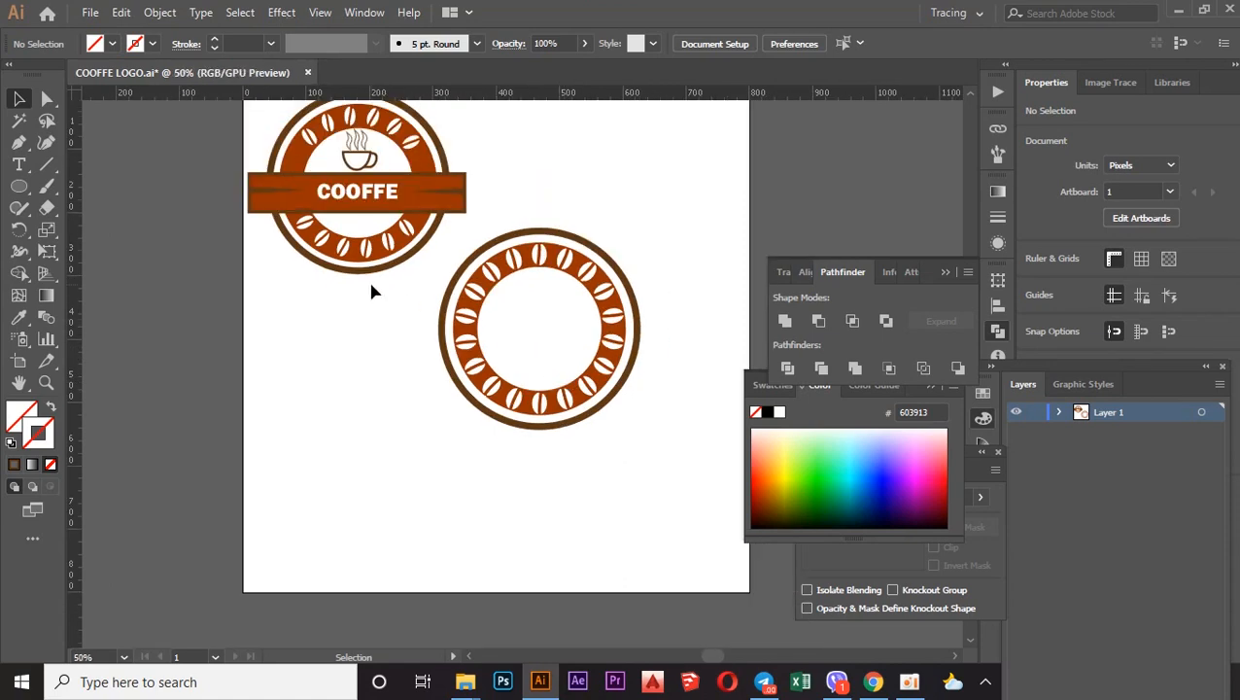
{"action": "left_click_drag", "start_coordinate": [19, 186], "coordinate": [94, 191]}
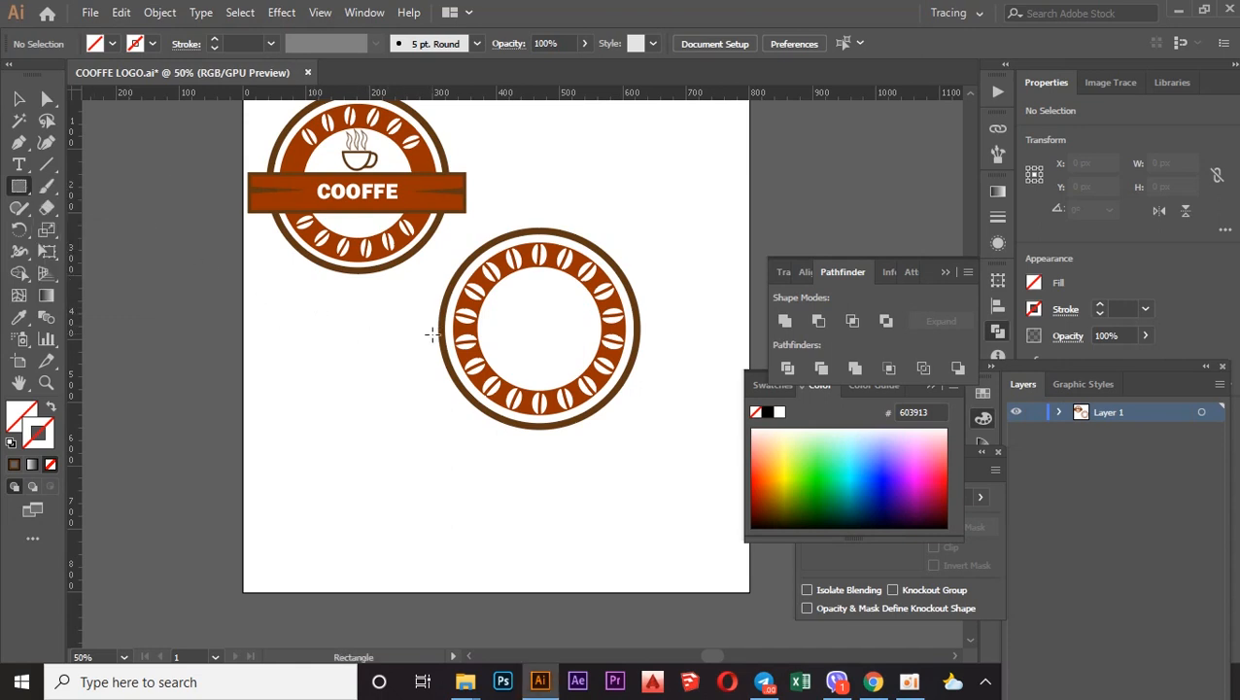
{"action": "left_click", "coordinate": [19, 99]}
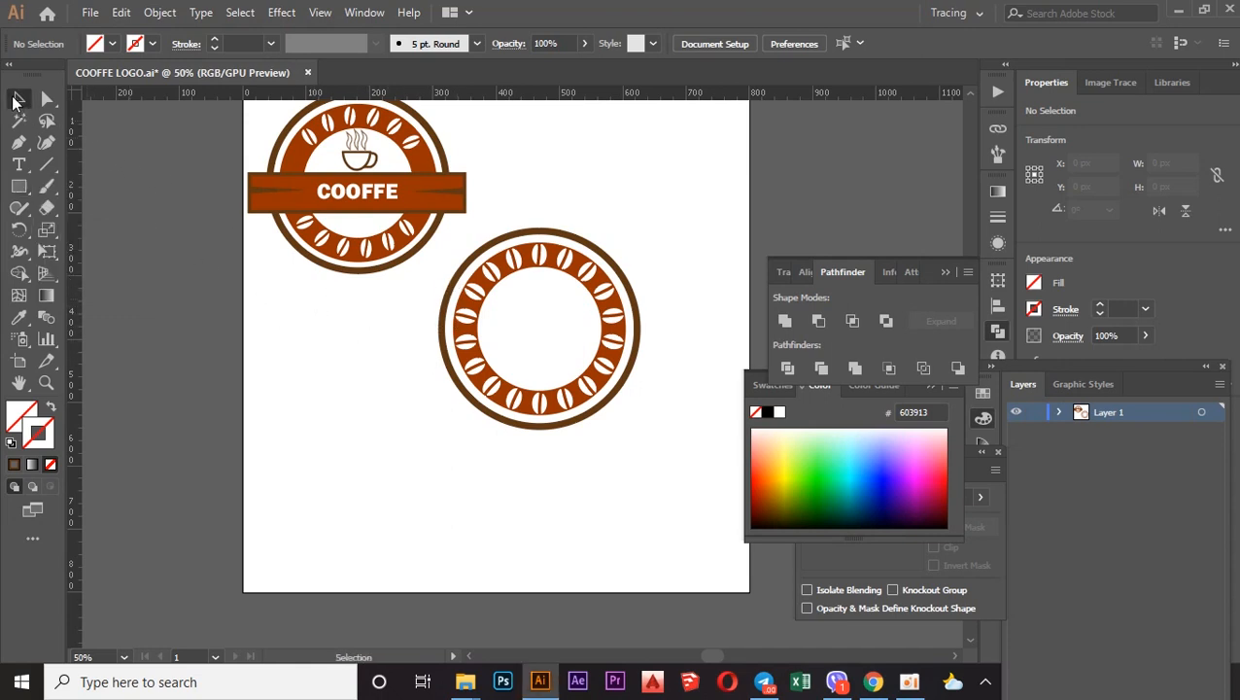
{"action": "left_click", "coordinate": [512, 373]}
{"action": "left_click_drag", "start_coordinate": [512, 373], "coordinate": [503, 468]}
{"action": "left_click", "coordinate": [354, 333]}
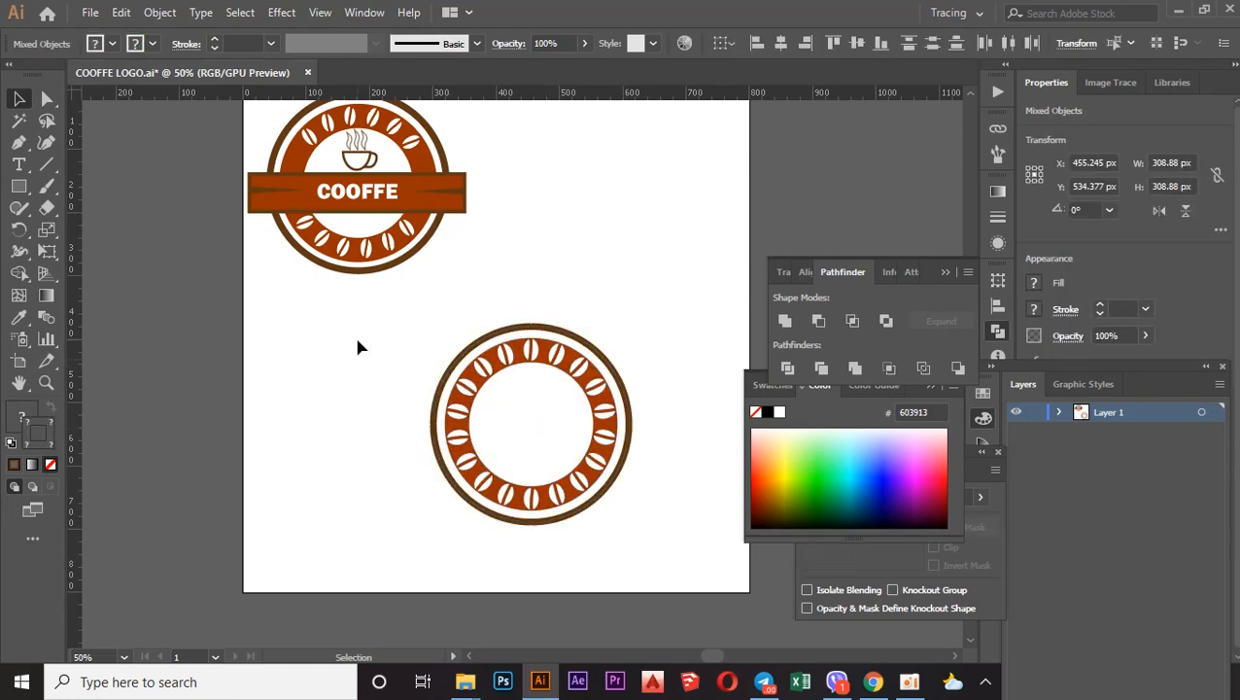
{"action": "left_click", "coordinate": [436, 447]}
{"action": "left_click", "coordinate": [19, 186]}
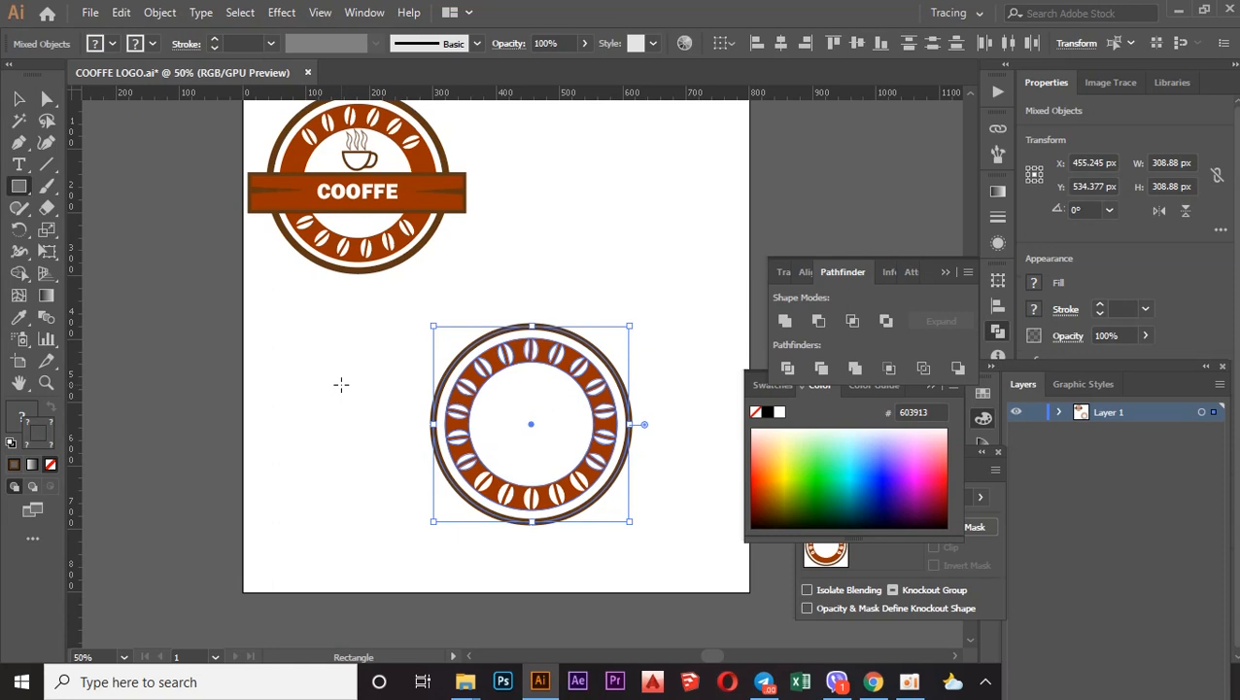
{"action": "left_click", "coordinate": [400, 385]}
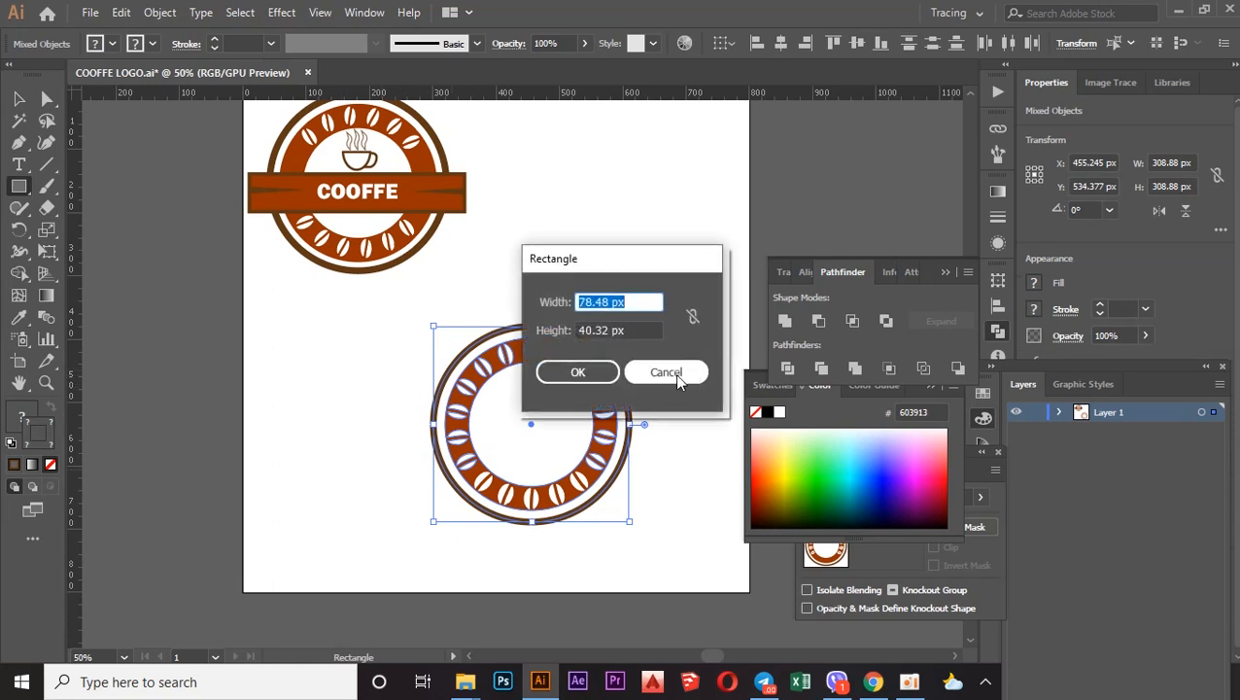
{"action": "left_click", "coordinate": [674, 374]}
{"action": "left_click", "coordinate": [18, 98]}
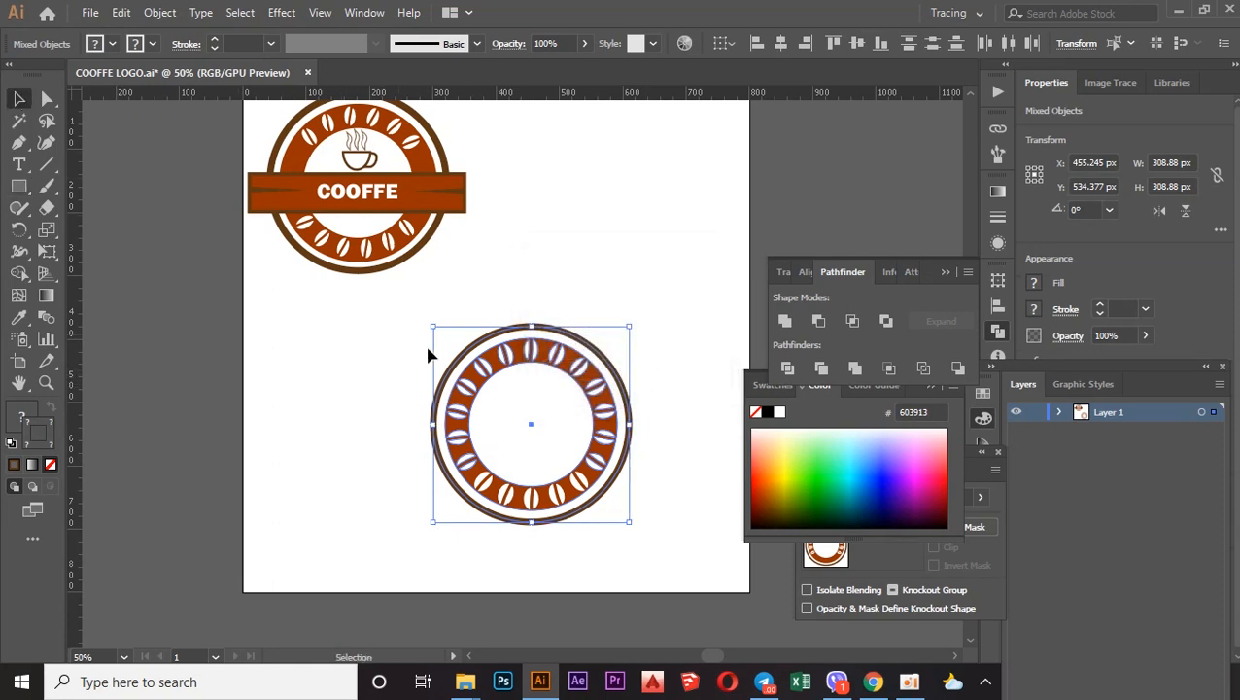
{"action": "left_click", "coordinate": [462, 309]}
Draw a wide banner rectangle about 416 by 76 px across the middle of the bean ring.
{"action": "left_click", "coordinate": [19, 186]}
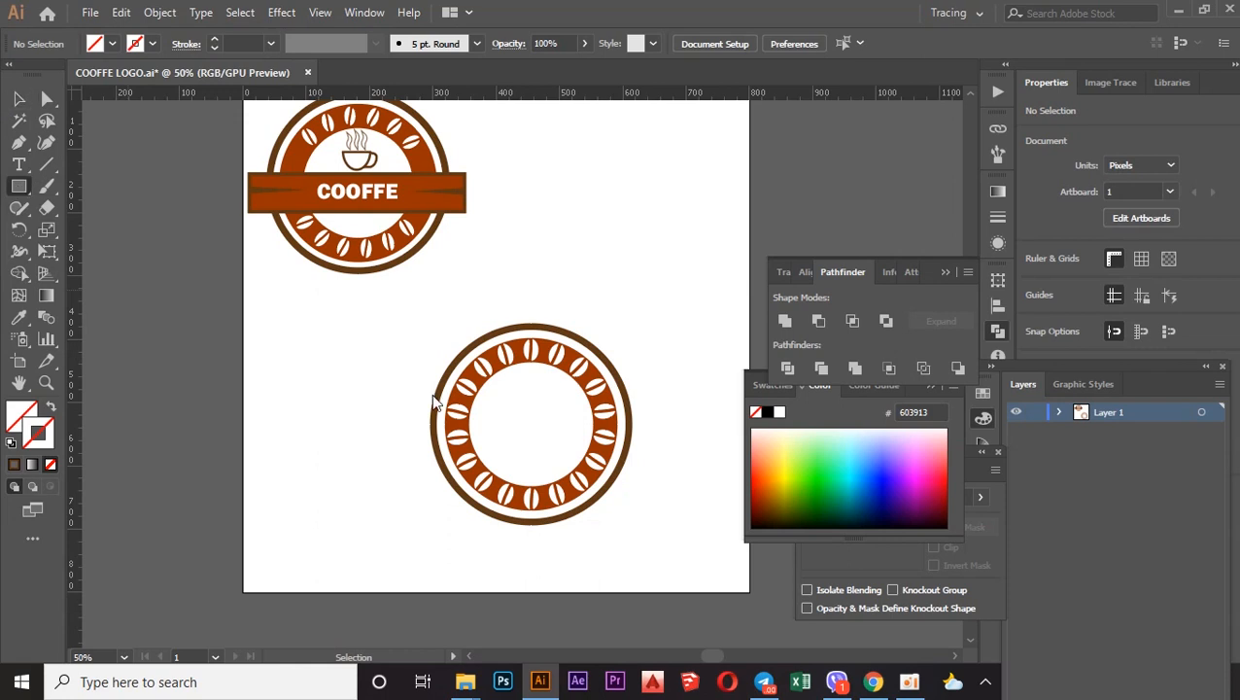
{"action": "left_click_drag", "start_coordinate": [396, 404], "coordinate": [660, 452]}
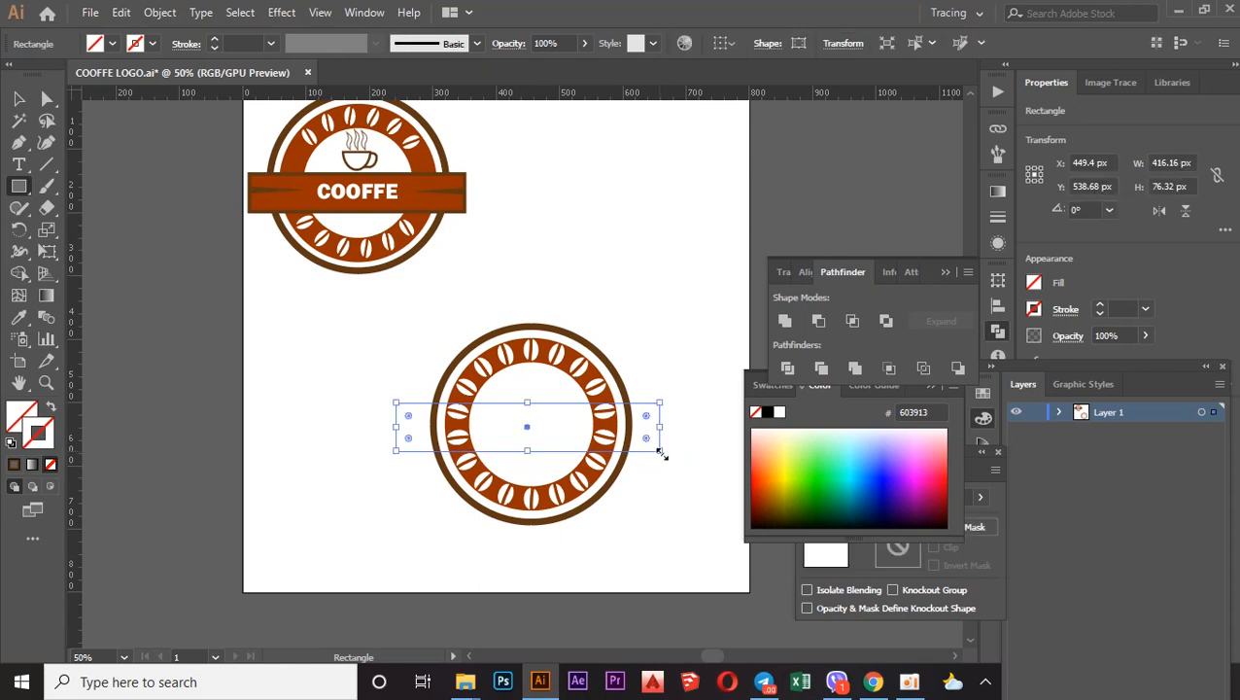
{"action": "left_click", "coordinate": [19, 102]}
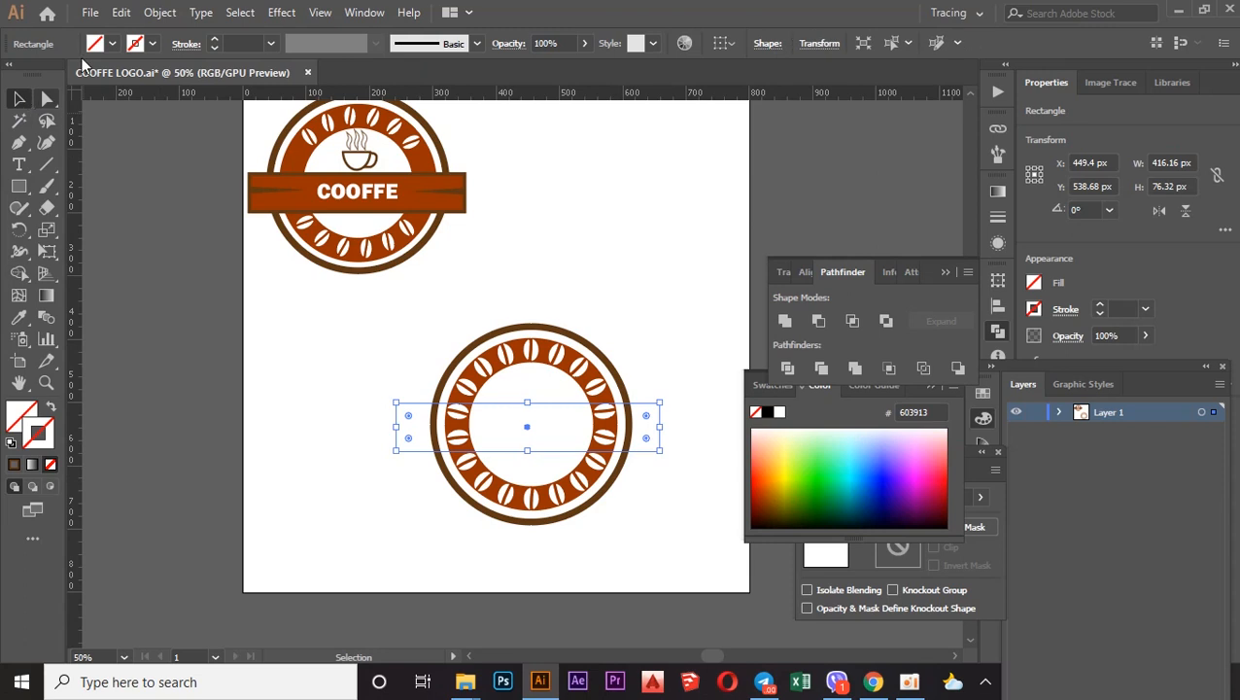
Fill the banner rectangle with white.
{"action": "left_click", "coordinate": [112, 44]}
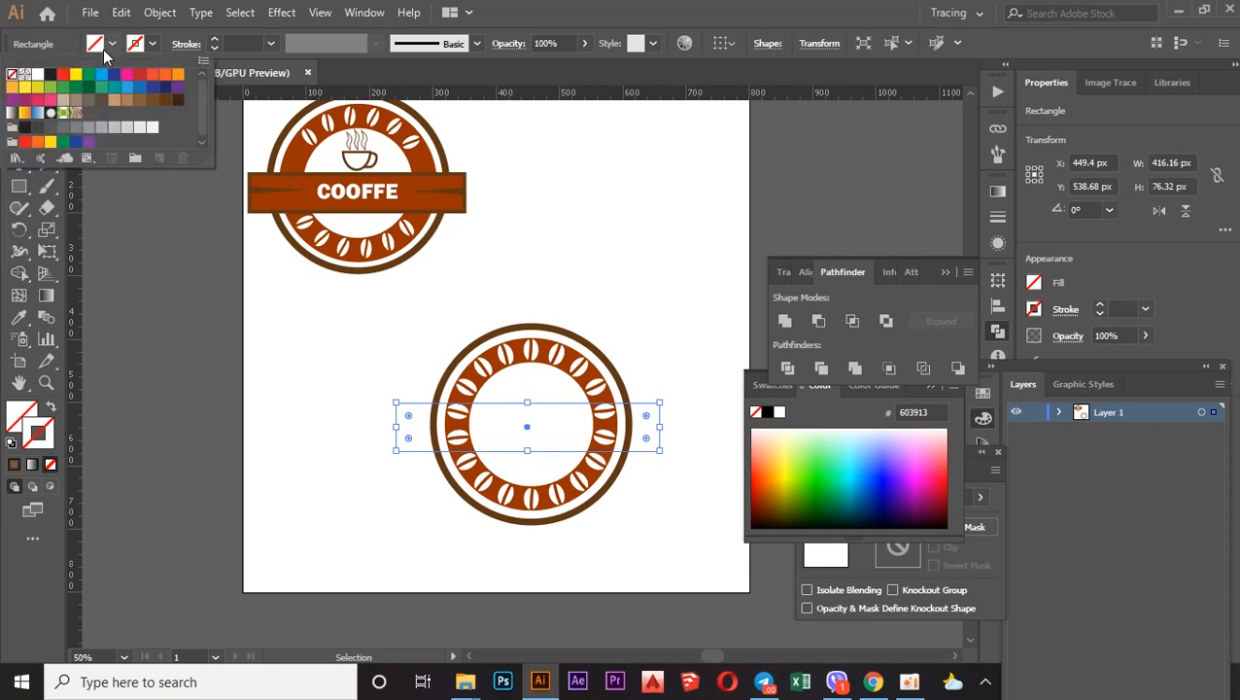
{"action": "left_click", "coordinate": [38, 73]}
{"action": "left_click", "coordinate": [24, 417]}
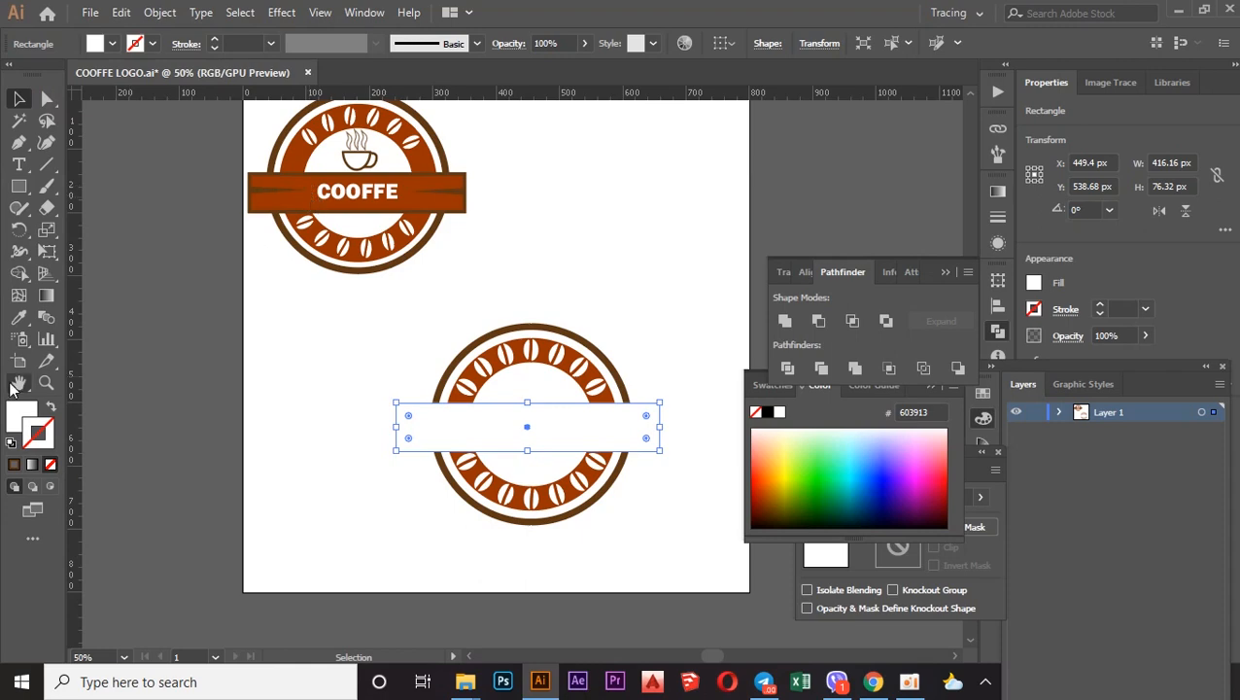
Copy the reference banner's reddish-brown fill and 5 pt dark brown outline onto the new rectangle with the Eyedropper.
{"action": "left_click", "coordinate": [22, 318]}
{"action": "left_click", "coordinate": [300, 190]}
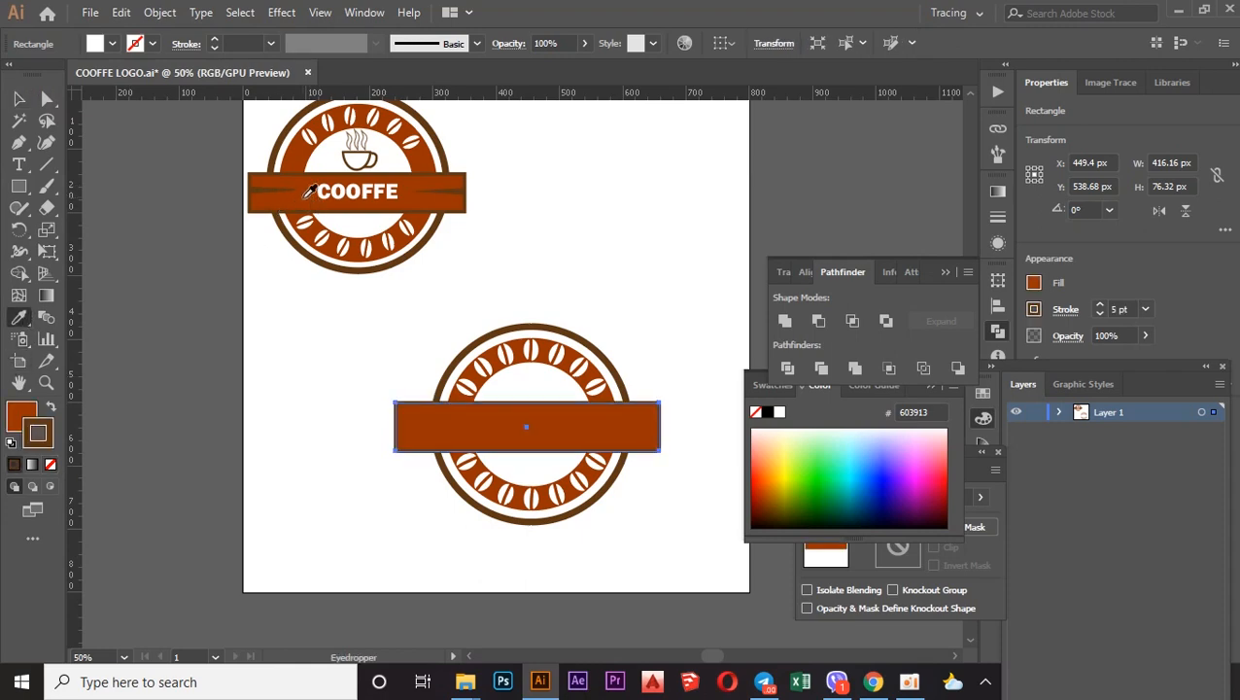
{"action": "scroll", "coordinate": [550, 290], "scroll_direction": "up", "scroll_amount": 1}
{"action": "scroll", "coordinate": [573, 366], "scroll_direction": "down", "scroll_amount": 2}
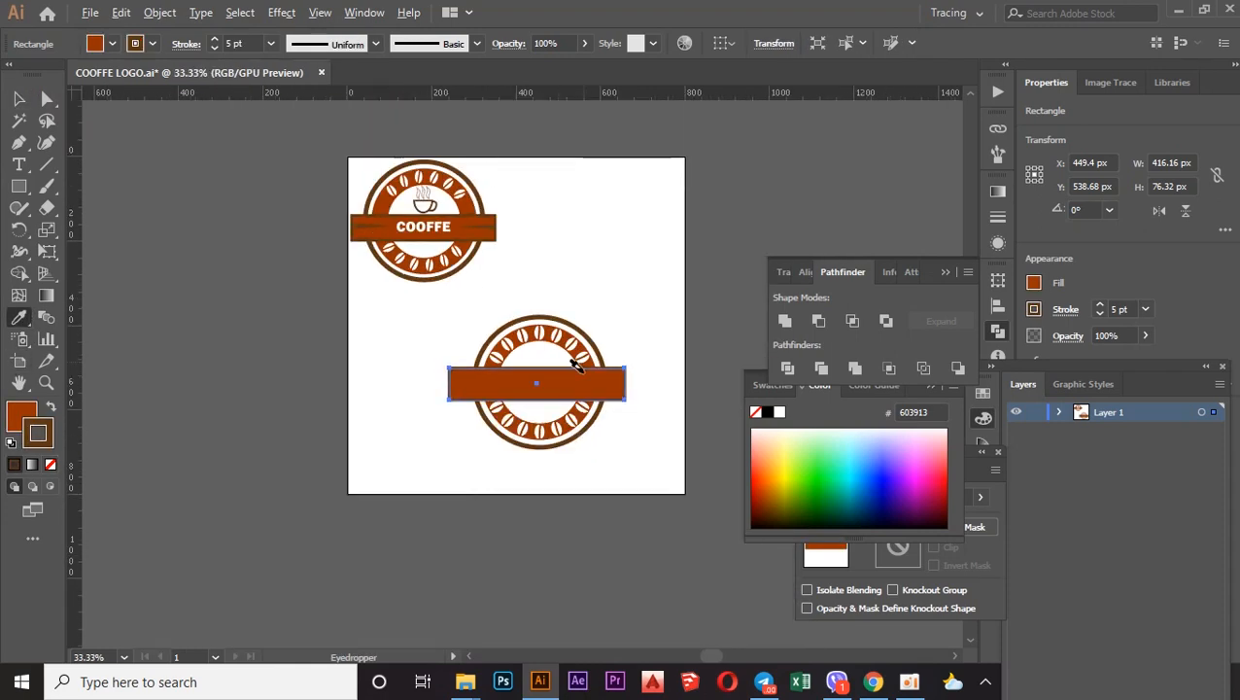
Move the banner rectangle up to about X 463, Y 453 px to uncover the beans at the ring's sides.
{"action": "scroll", "coordinate": [575, 407], "scroll_direction": "up", "scroll_amount": 2}
{"action": "scroll", "coordinate": [575, 407], "scroll_direction": "up", "scroll_amount": 1}
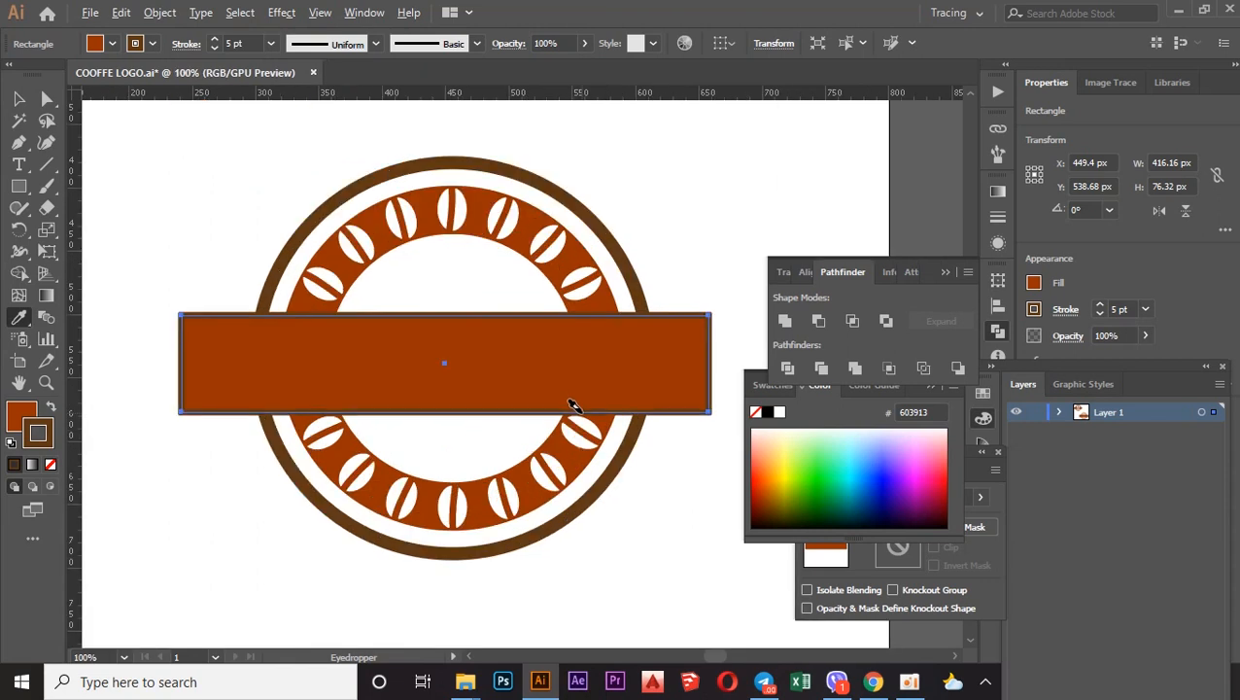
{"action": "left_click", "coordinate": [19, 98]}
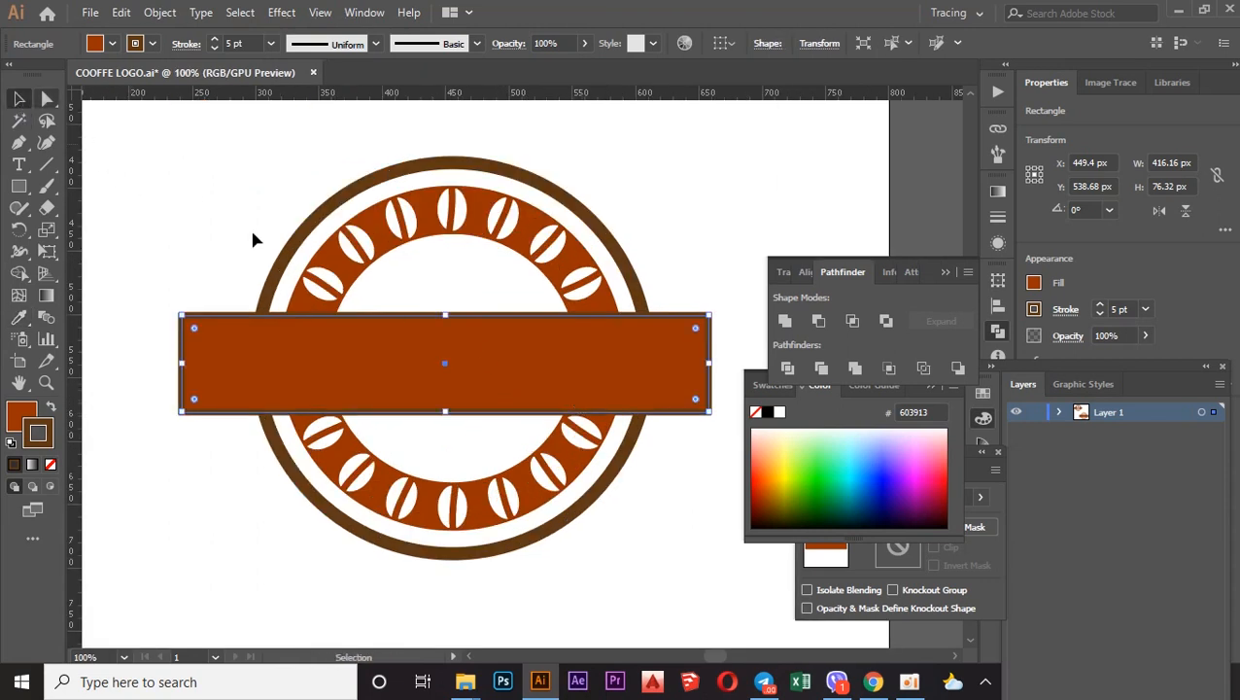
{"action": "key", "text": "Right"}
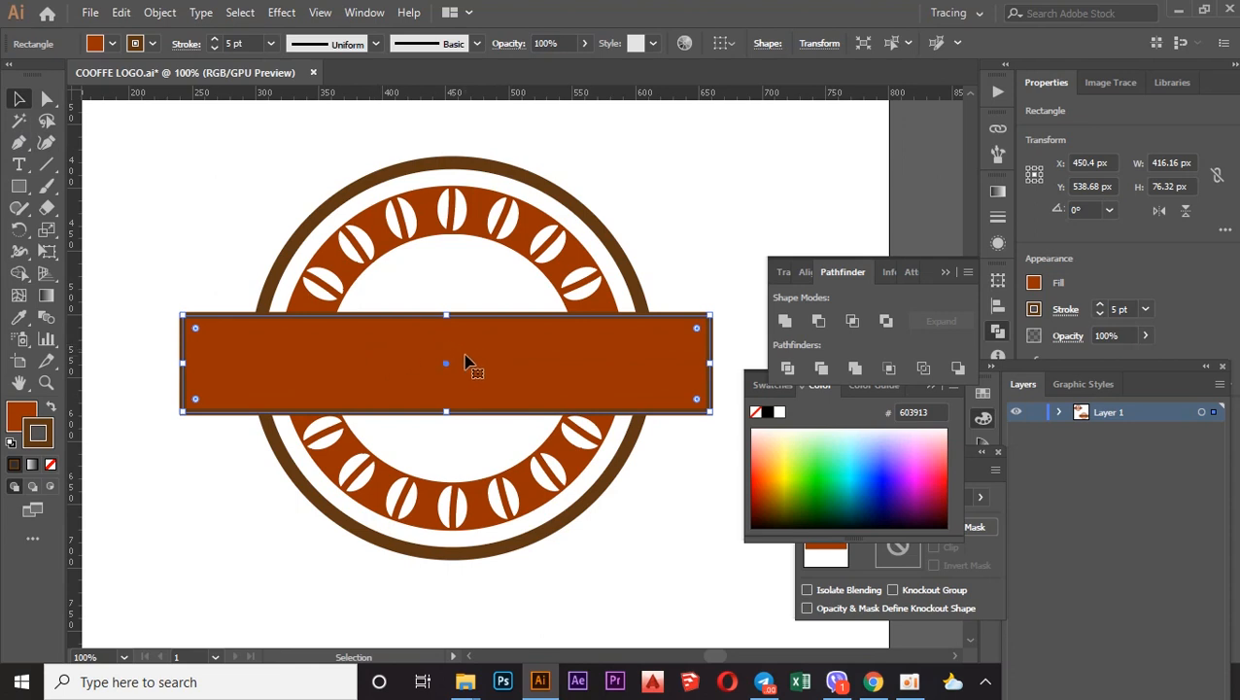
{"action": "left_click_drag", "start_coordinate": [464, 361], "coordinate": [479, 250]}
Delete the two beans on each side of the ring, where the banner crosses it.
{"action": "left_click", "coordinate": [309, 342]}
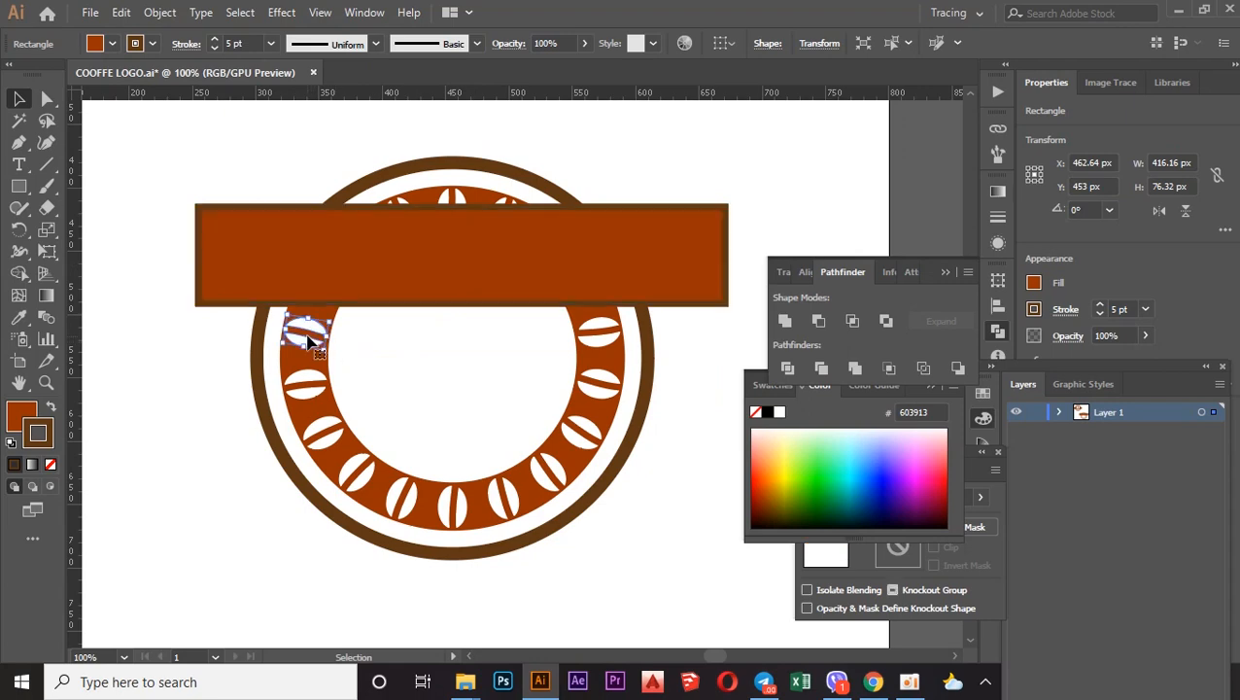
{"action": "key", "text": "Delete"}
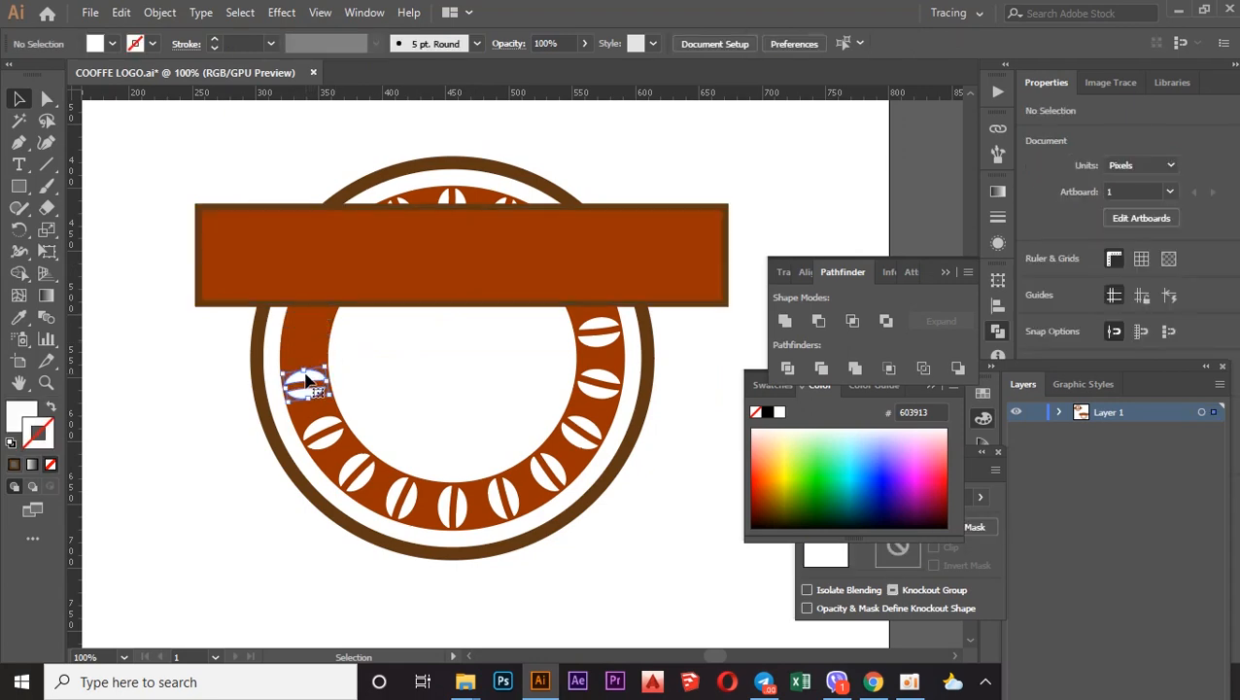
{"action": "left_click", "coordinate": [306, 384]}
{"action": "key", "text": "Delete"}
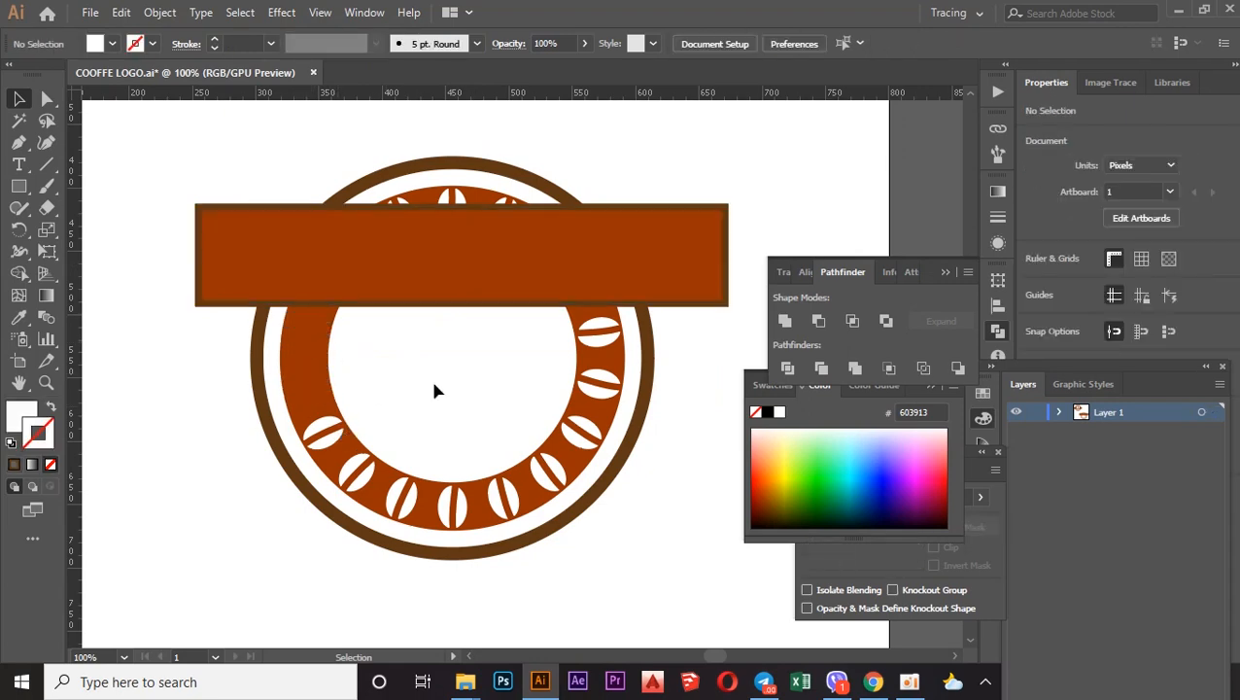
{"action": "left_click", "coordinate": [600, 333]}
{"action": "key", "text": "Delete"}
{"action": "left_click", "coordinate": [603, 386]}
{"action": "key", "text": "Delete"}
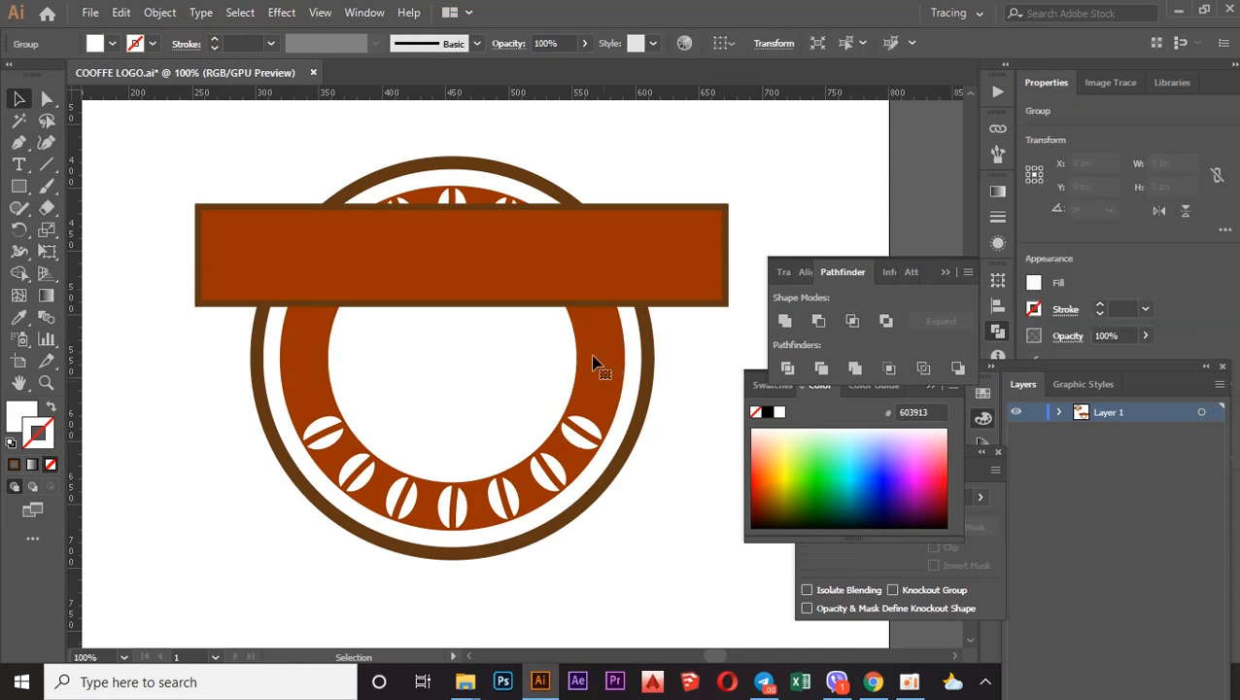
Move the banner back across the ring's middle, reduce its height to about 60 px, and place it at about X 458, Y 542 px.
{"action": "left_click_drag", "start_coordinate": [506, 271], "coordinate": [498, 379]}
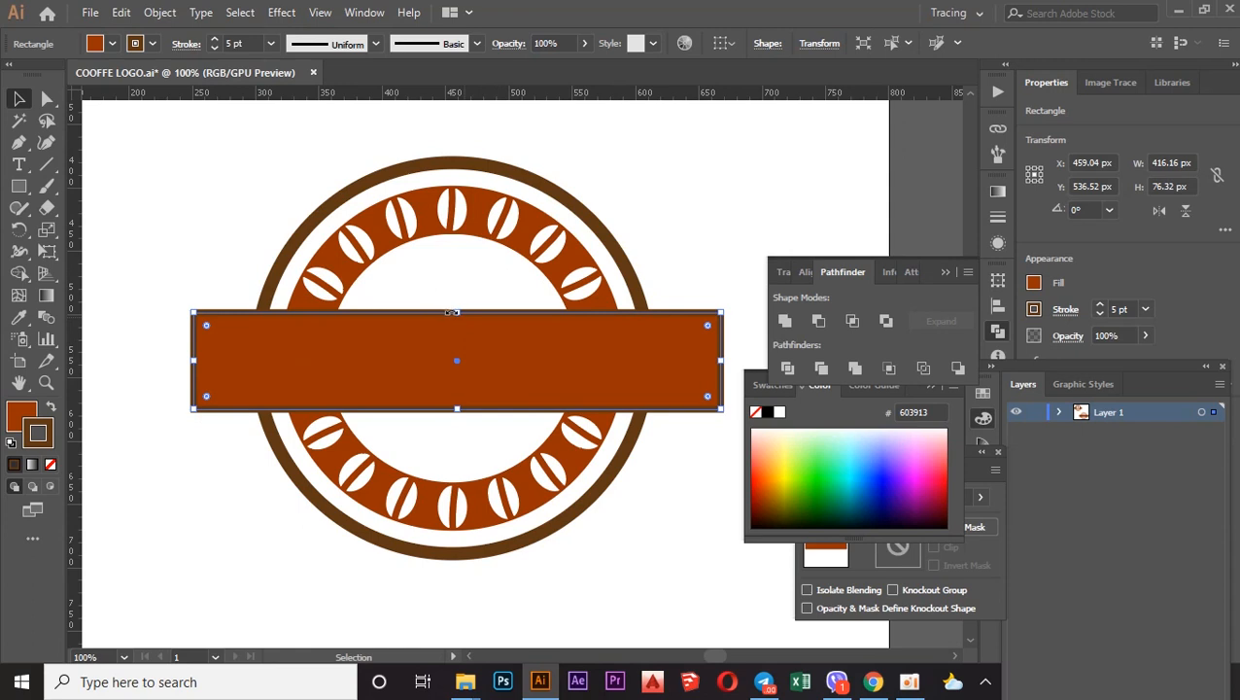
{"action": "left_click_drag", "start_coordinate": [458, 315], "coordinate": [458, 335]}
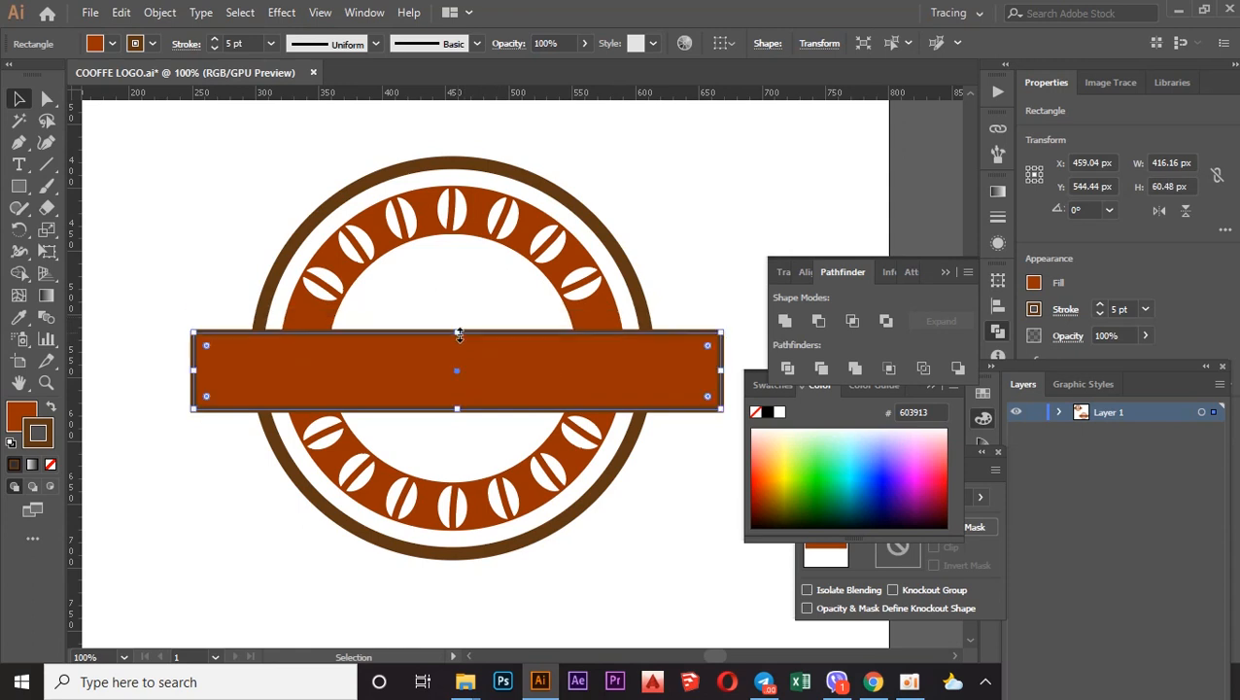
{"action": "mouse_move", "coordinate": [453, 380]}
{"action": "left_mouse_down"}
{"action": "mouse_move", "coordinate": [444, 366]}
{"action": "mouse_move", "coordinate": [444, 378]}
{"action": "left_mouse_up"}
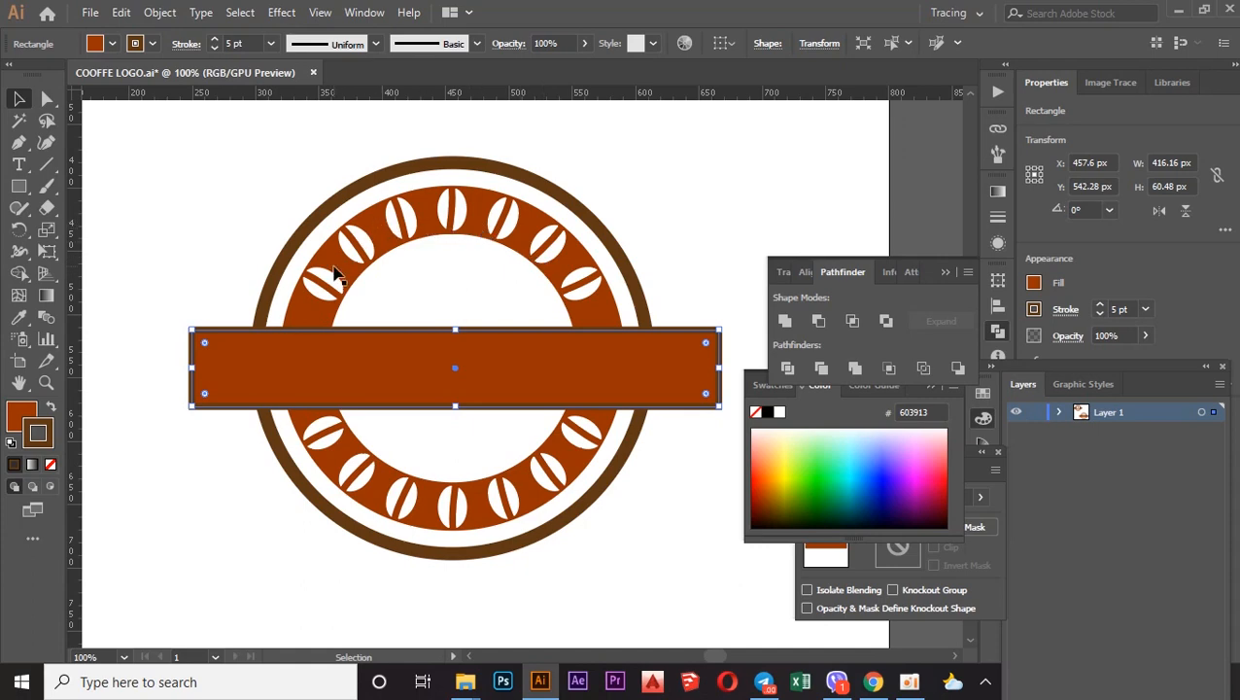
{"action": "left_click", "coordinate": [194, 208]}
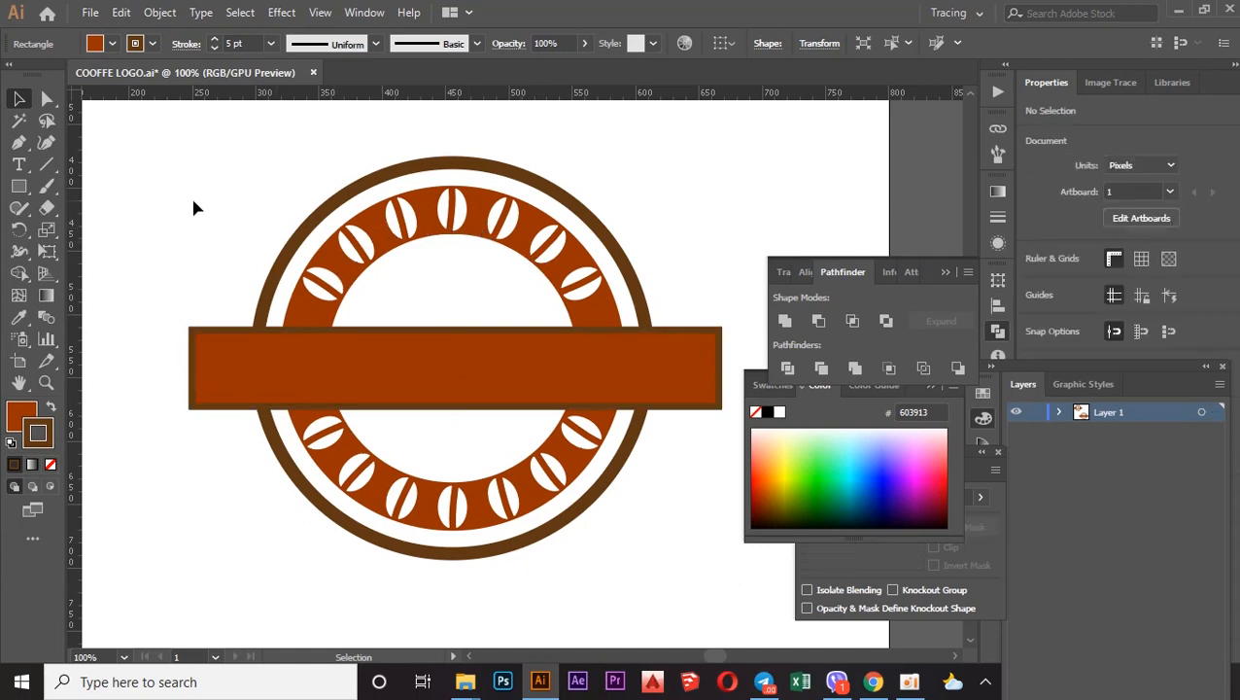
Draw a horizontal line about 113 px long inward from the middle of the banner's left edge and set its stroke to 10 pt.
{"action": "left_click", "coordinate": [233, 383]}
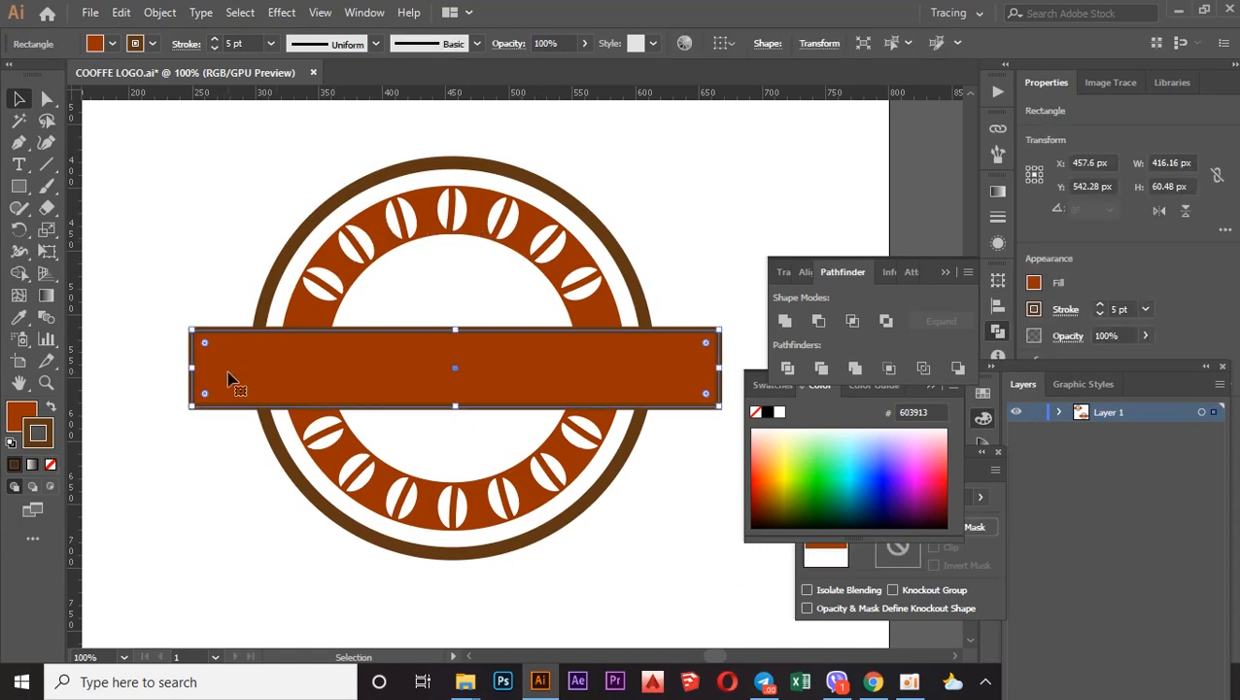
{"action": "left_click", "coordinate": [44, 166]}
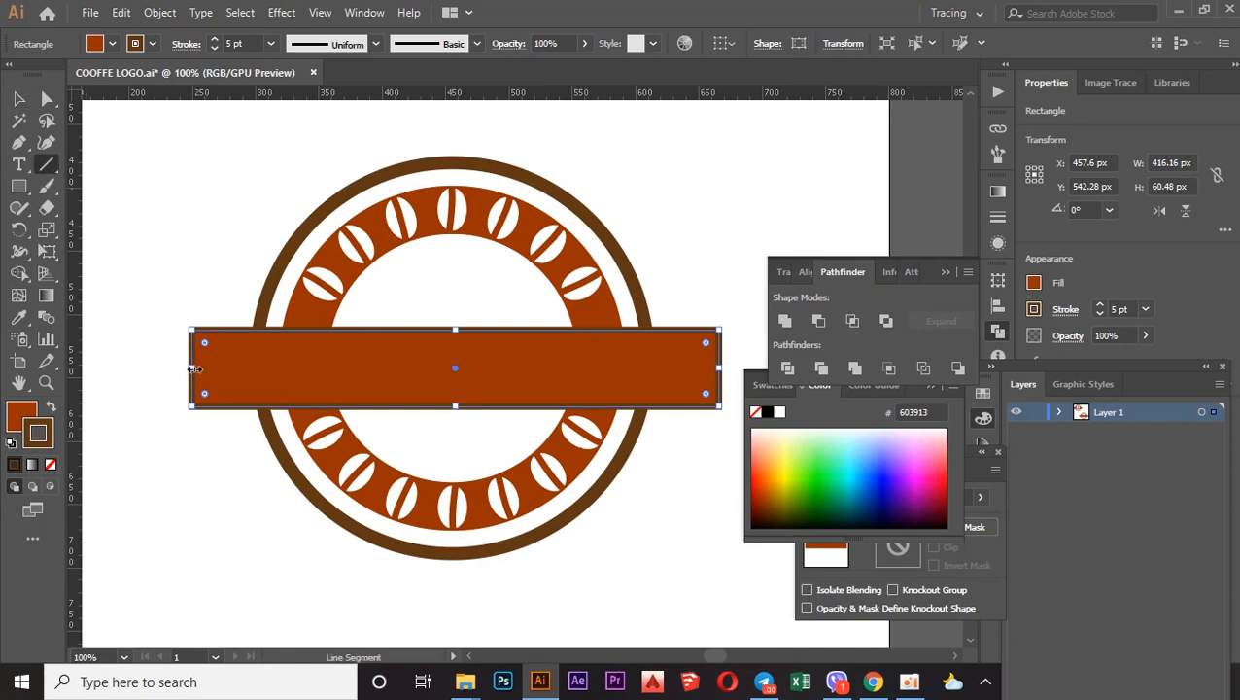
{"action": "left_click_drag", "start_coordinate": [199, 367], "coordinate": [334, 370]}
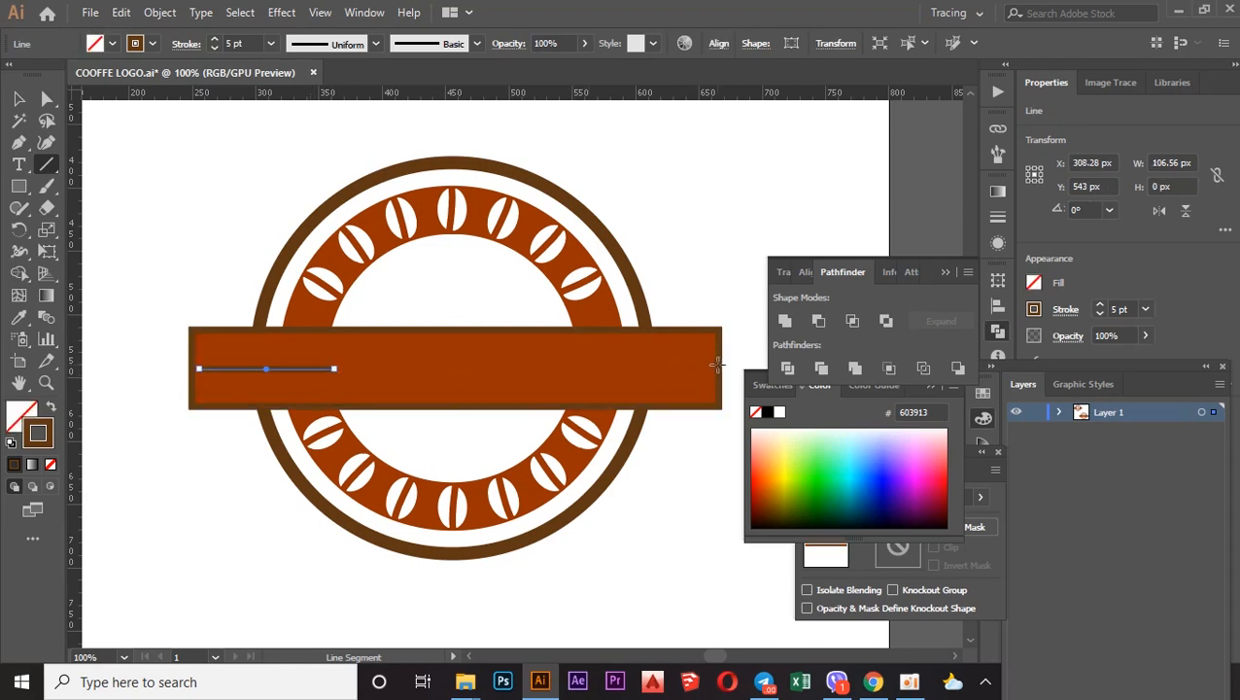
{"action": "left_click", "coordinate": [18, 102]}
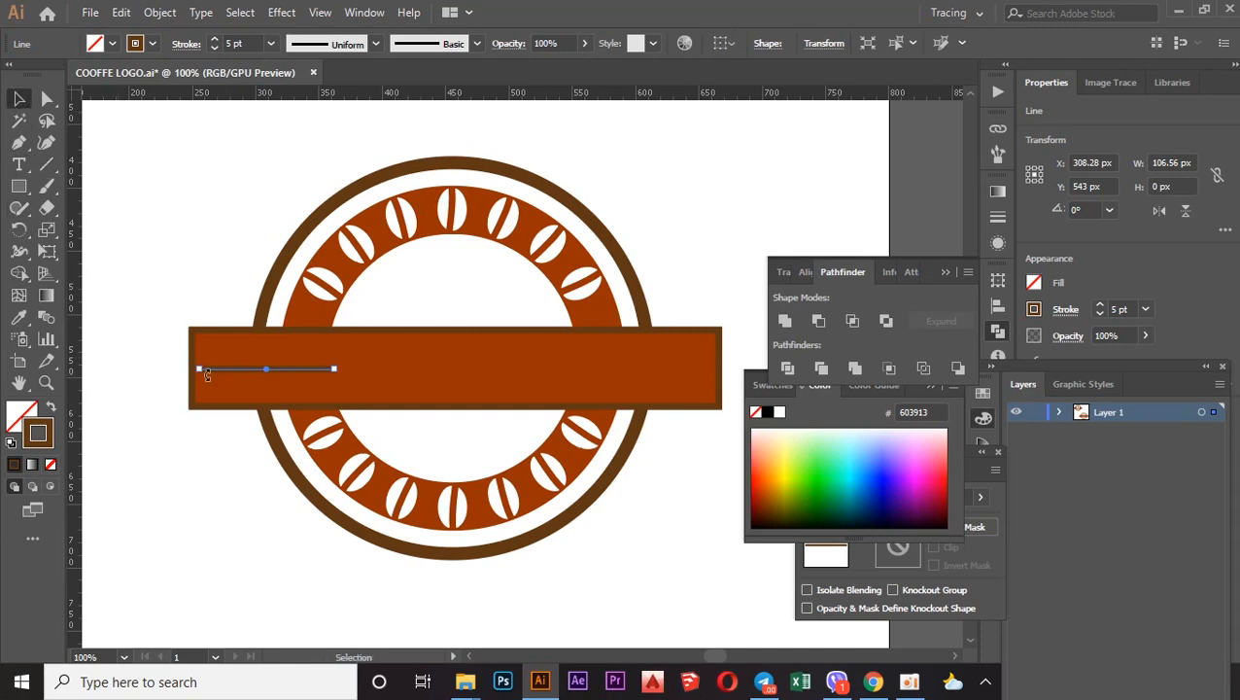
{"action": "left_click_drag", "start_coordinate": [200, 371], "coordinate": [191, 373]}
{"action": "left_click", "coordinate": [270, 43]}
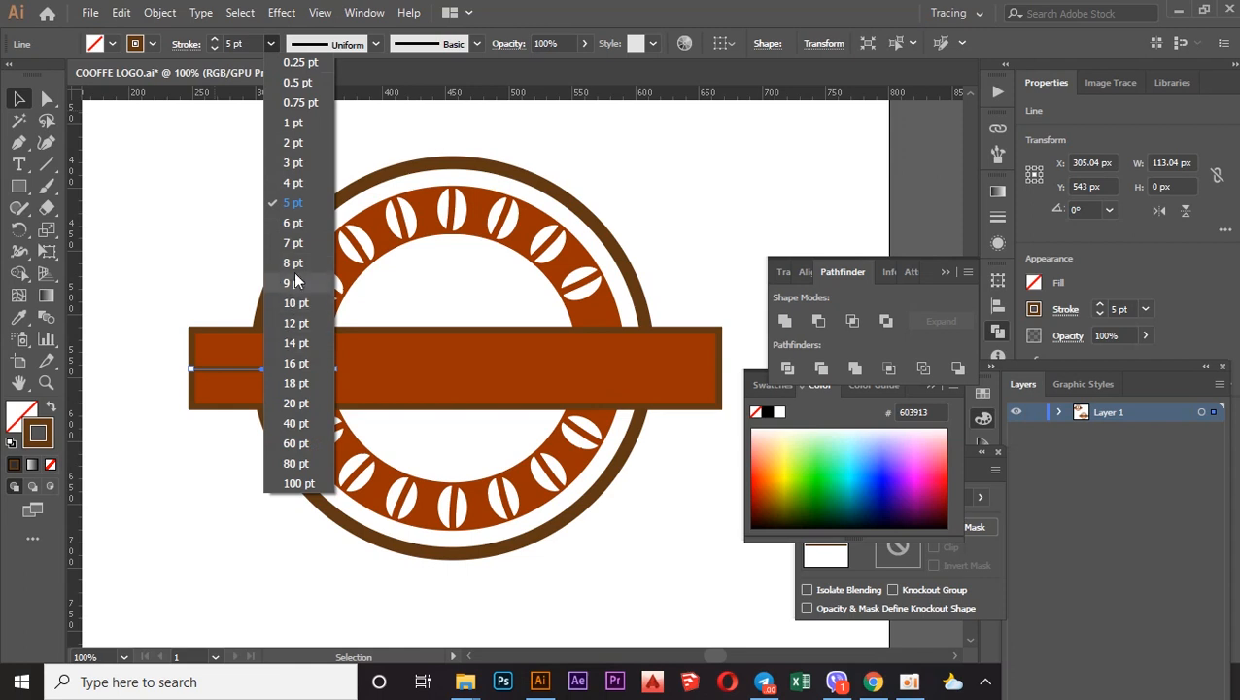
{"action": "left_click", "coordinate": [295, 306]}
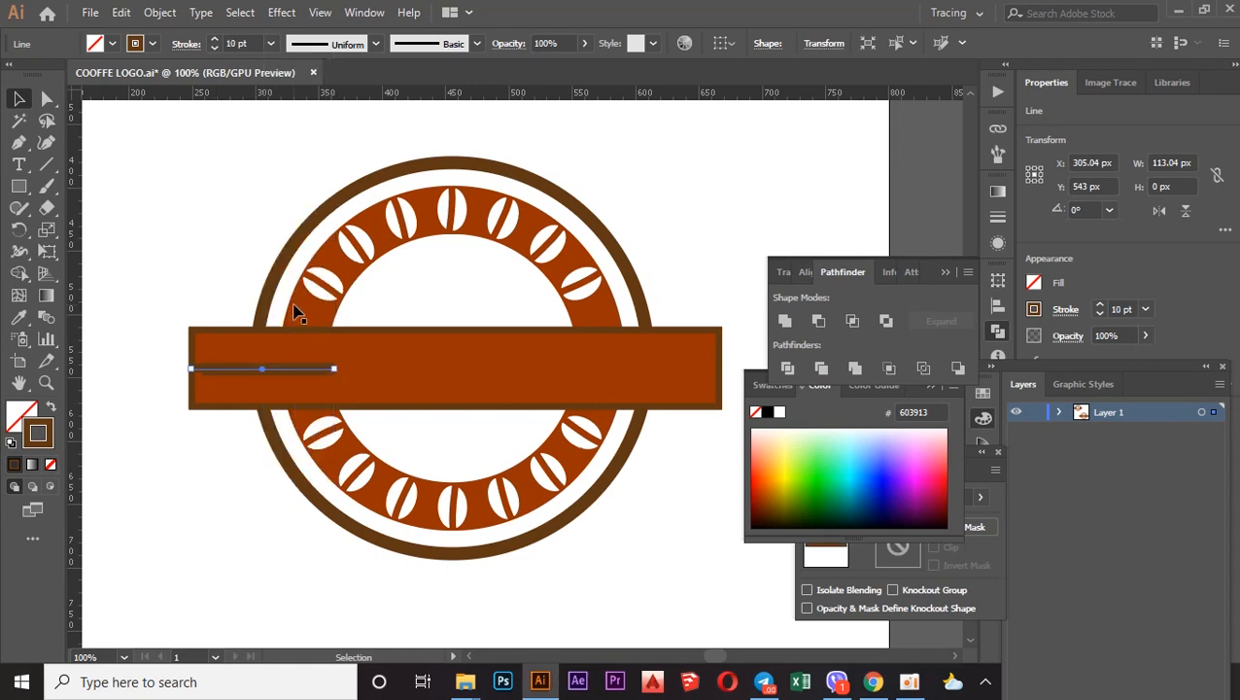
{"action": "left_click_drag", "start_coordinate": [279, 376], "coordinate": [667, 374]}
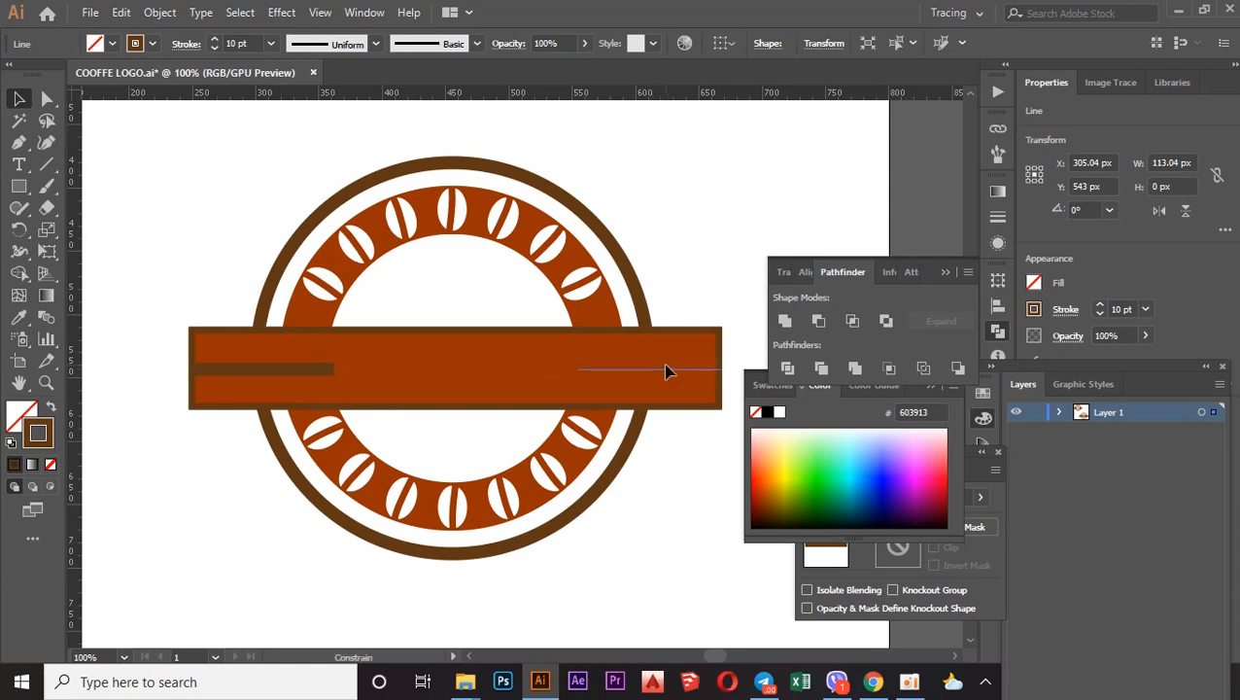
{"action": "left_click_drag", "start_coordinate": [666, 371], "coordinate": [666, 370]}
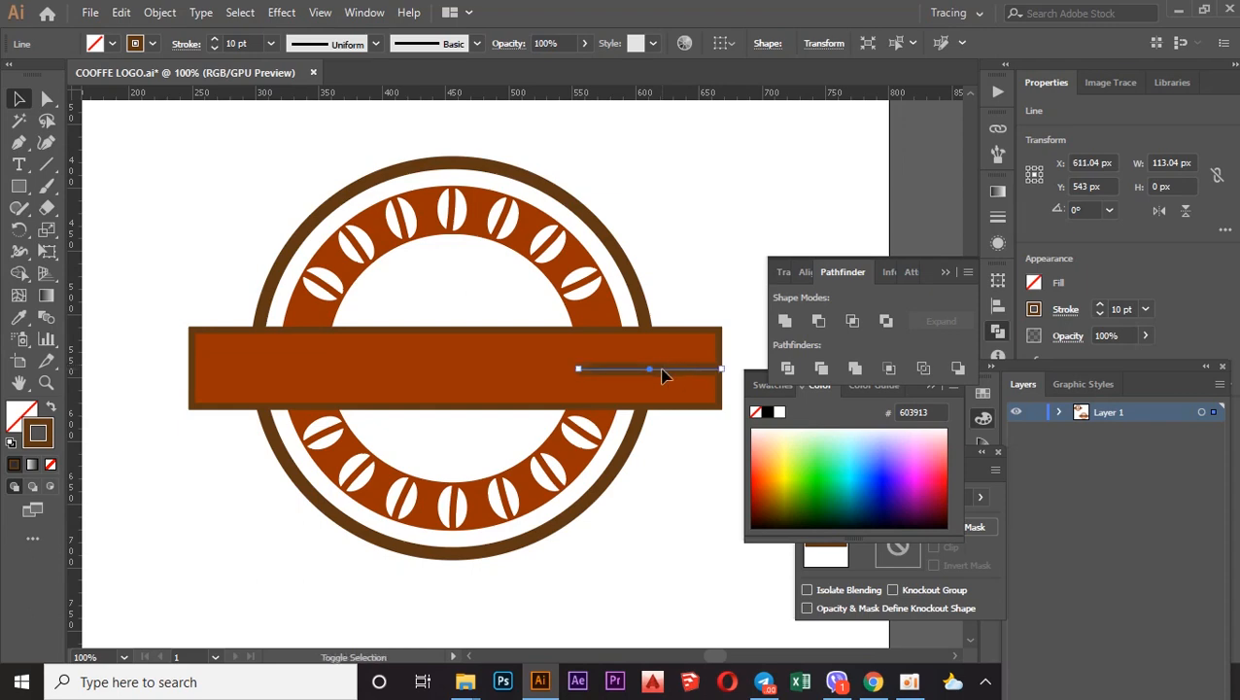
{"action": "left_click_drag", "start_coordinate": [625, 368], "coordinate": [275, 362]}
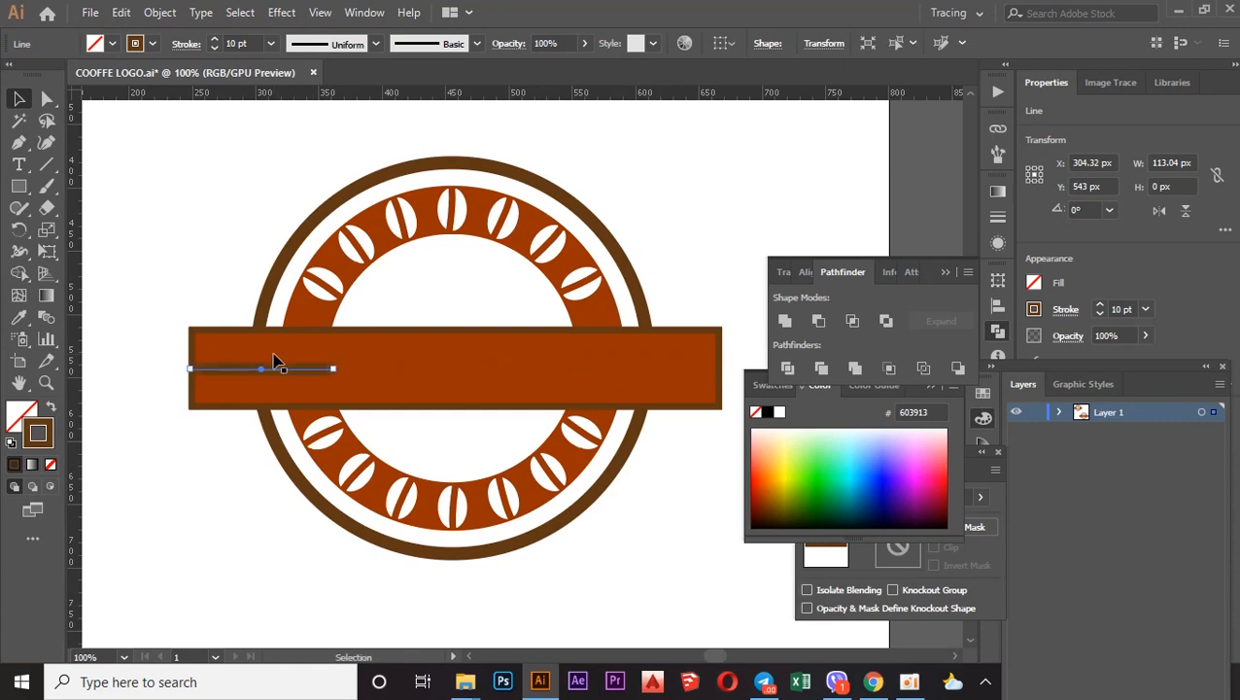
{"action": "left_click", "coordinate": [193, 222]}
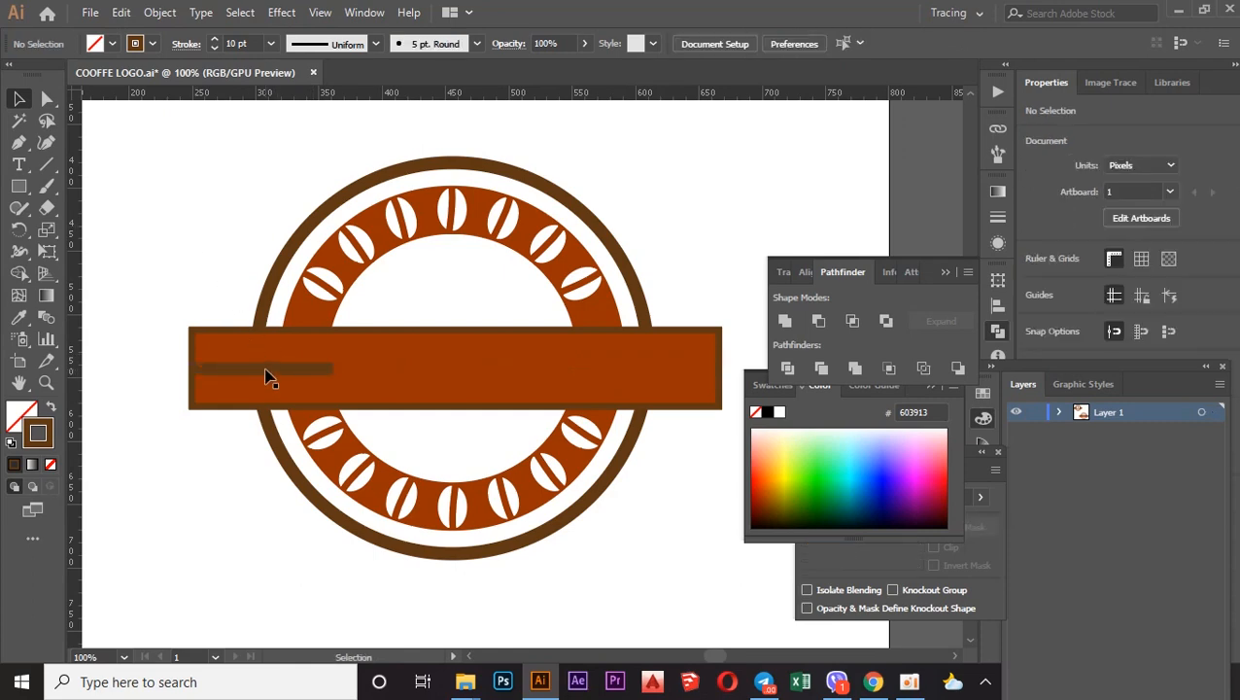
Duplicate the 10 pt line and place the copy at the banner's right end, at about X 610, Y 544 px.
{"action": "left_click_drag", "start_coordinate": [269, 377], "coordinate": [321, 374]}
{"action": "key", "text": "ctrl+shift+a"}
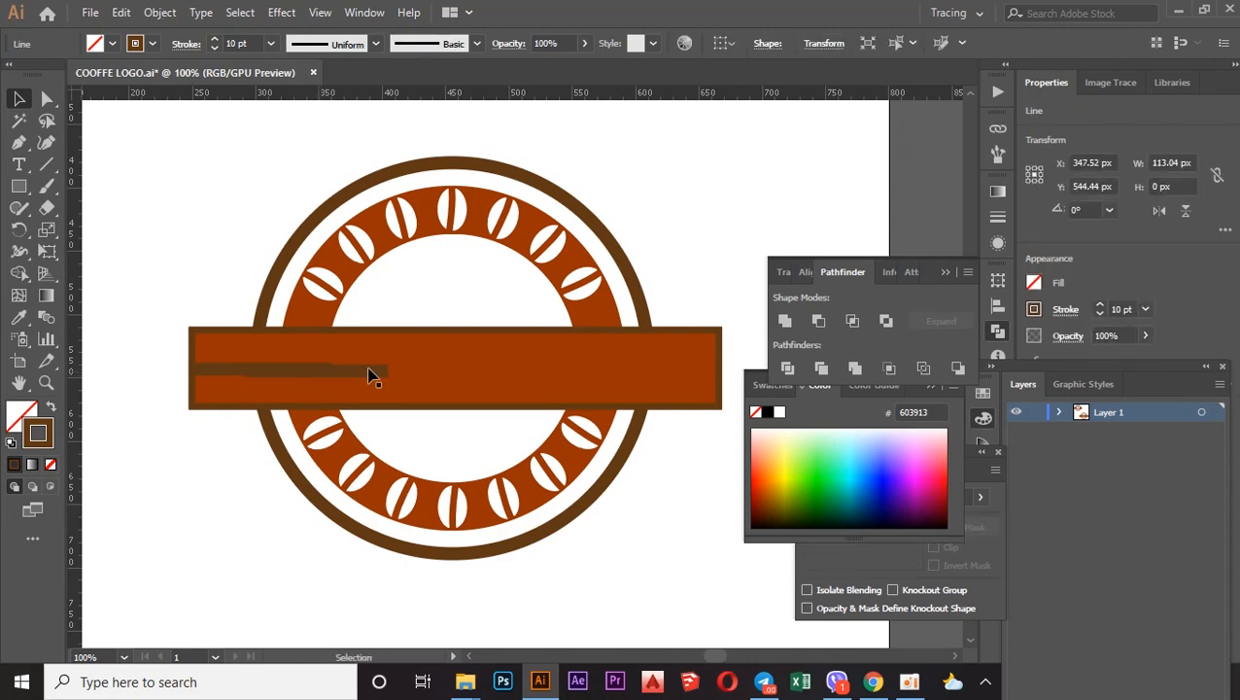
{"action": "left_click", "coordinate": [346, 382]}
{"action": "left_click", "coordinate": [346, 374]}
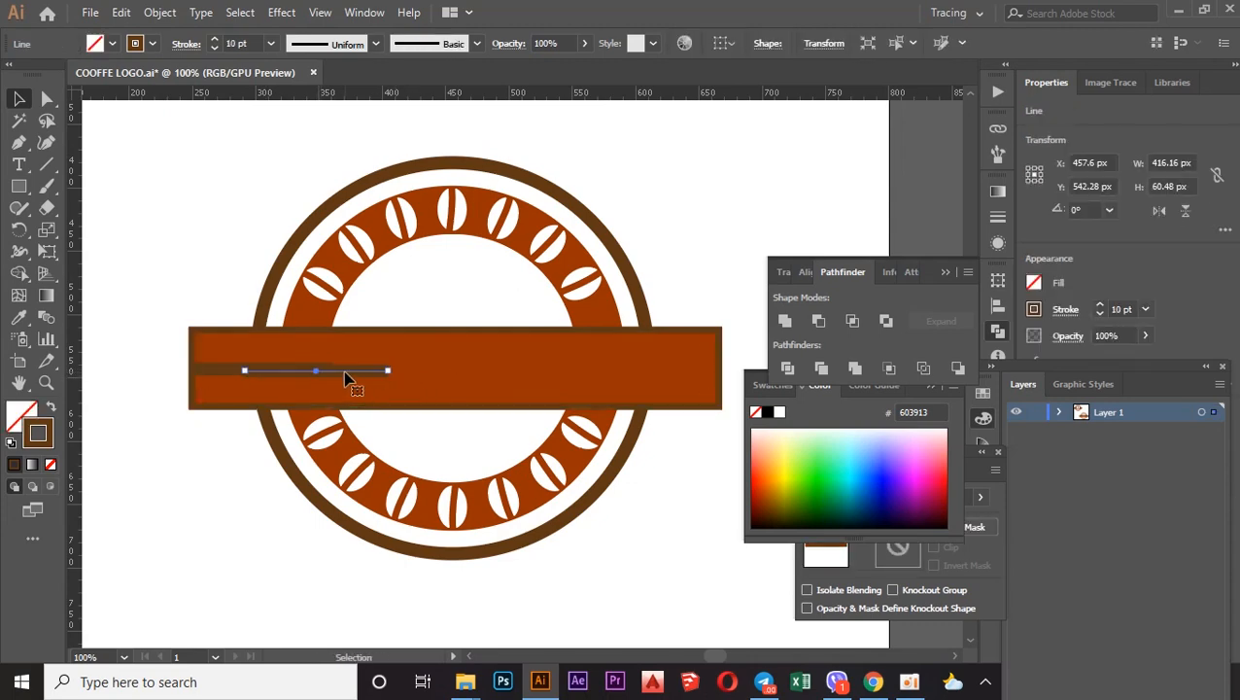
{"action": "left_click_drag", "start_coordinate": [346, 377], "coordinate": [678, 369]}
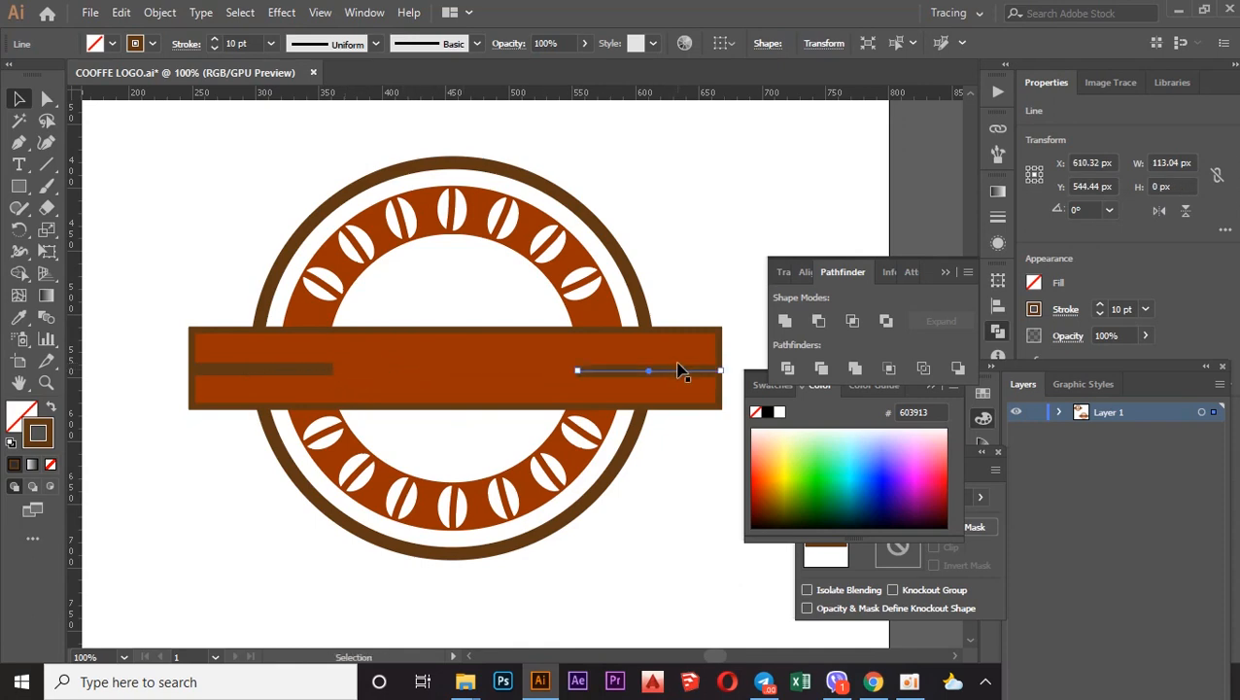
Apply the triangular, single-taper width profile to the line at the banner's right end.
{"action": "left_click", "coordinate": [312, 42]}
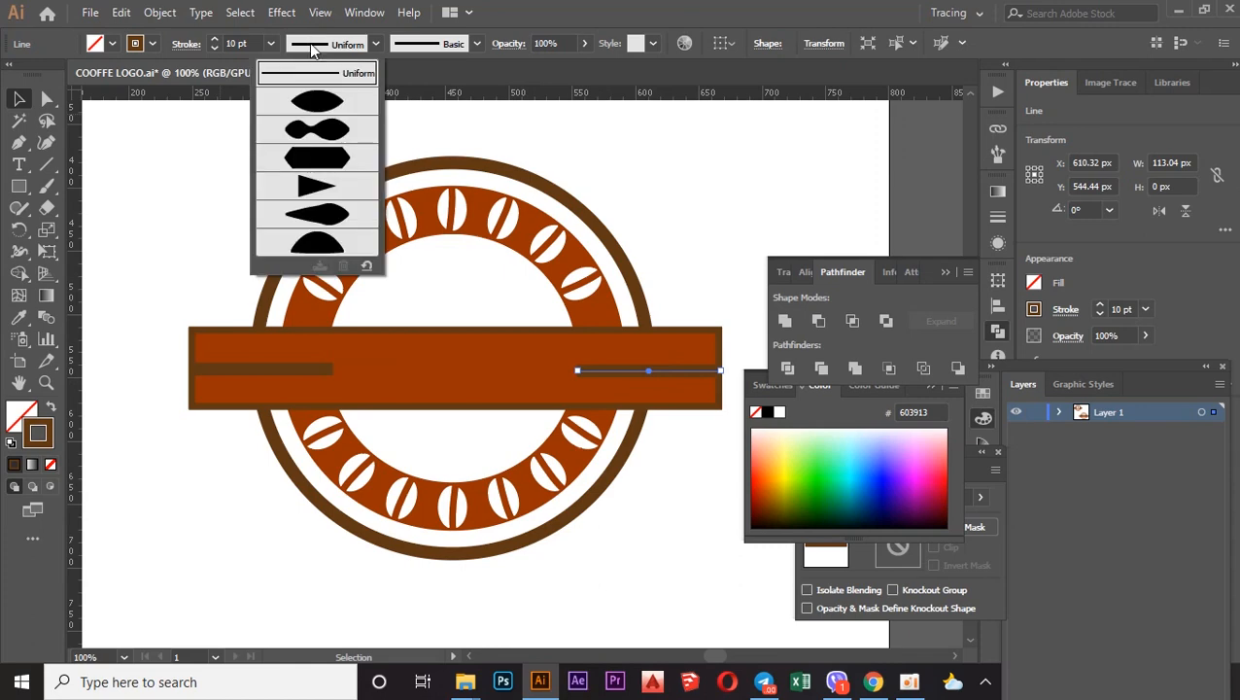
{"action": "left_click", "coordinate": [315, 186]}
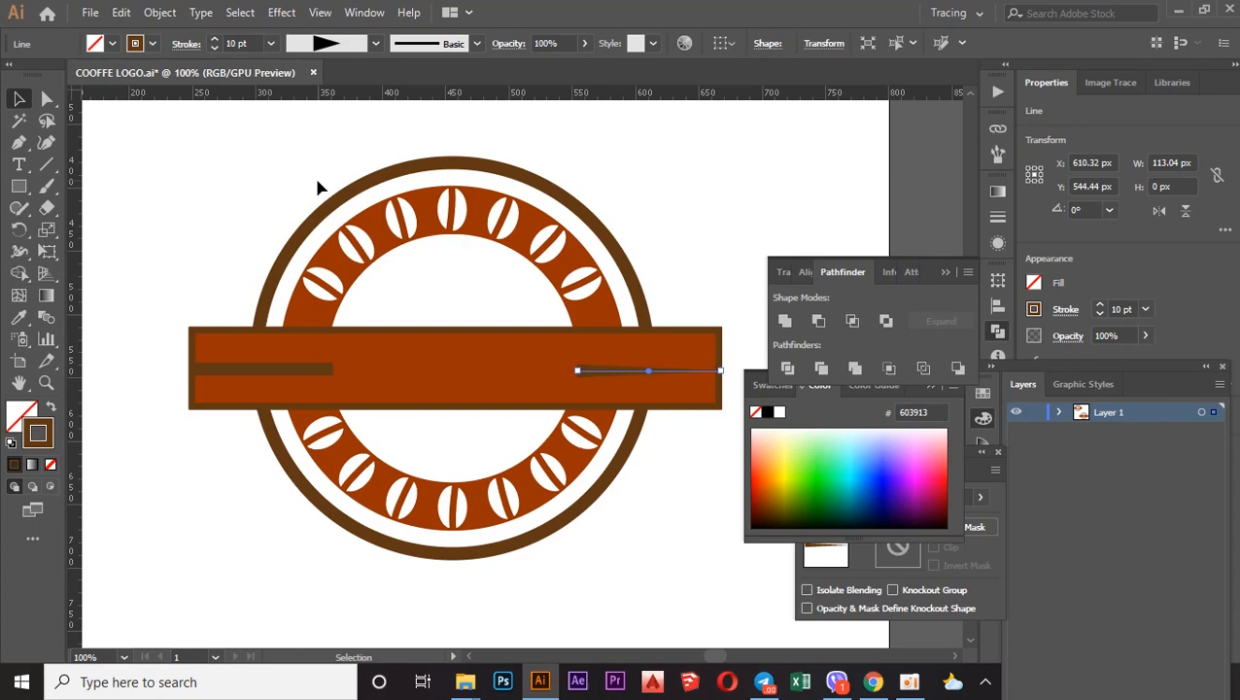
{"action": "left_click", "coordinate": [374, 44]}
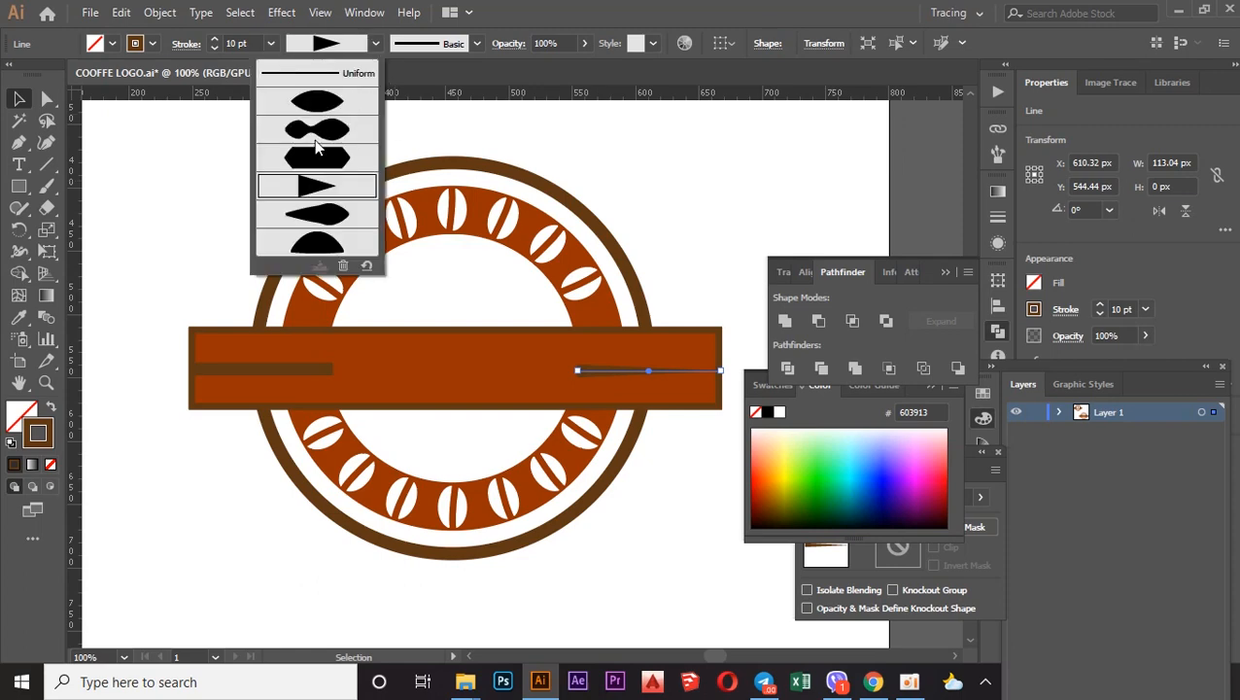
{"action": "left_click", "coordinate": [224, 164]}
{"action": "left_click", "coordinate": [357, 46]}
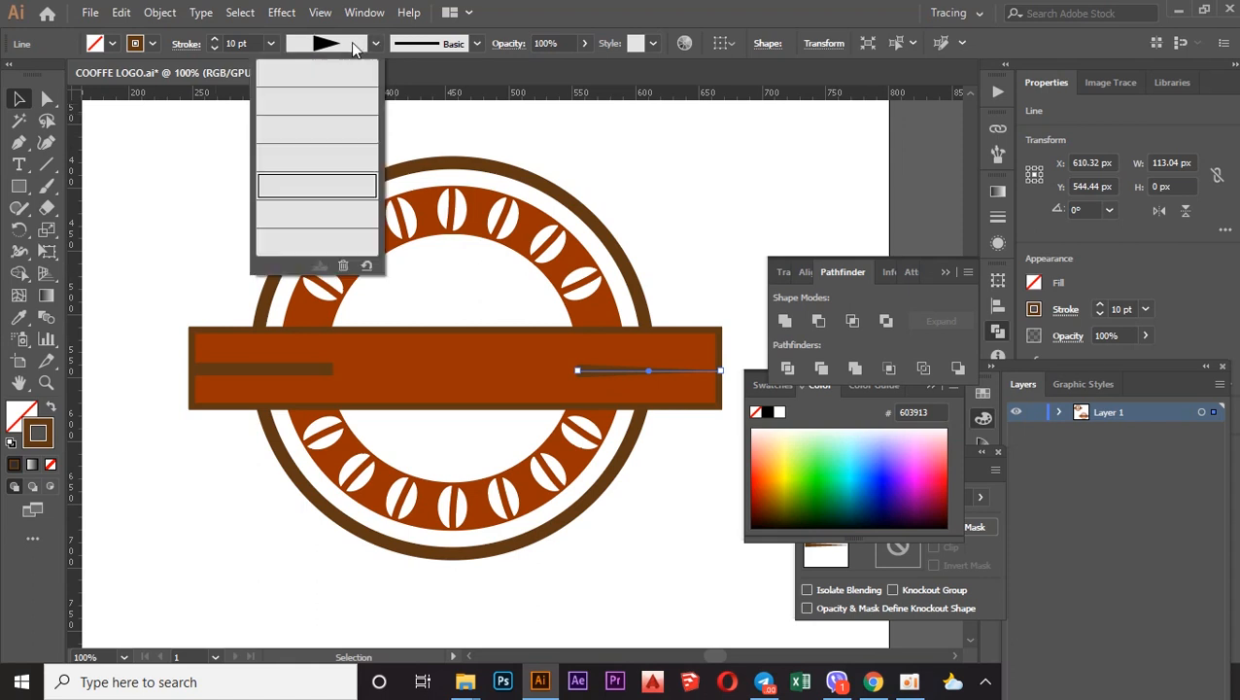
{"action": "left_click", "coordinate": [150, 150]}
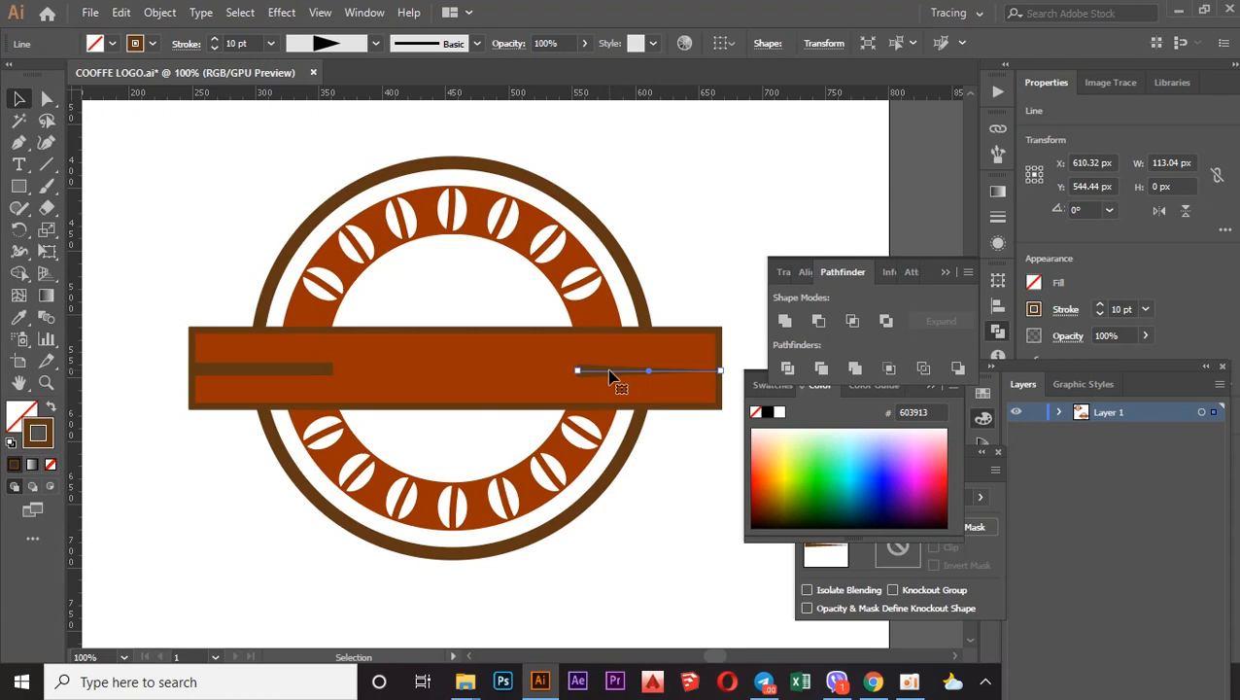
{"action": "right_click", "coordinate": [612, 375]}
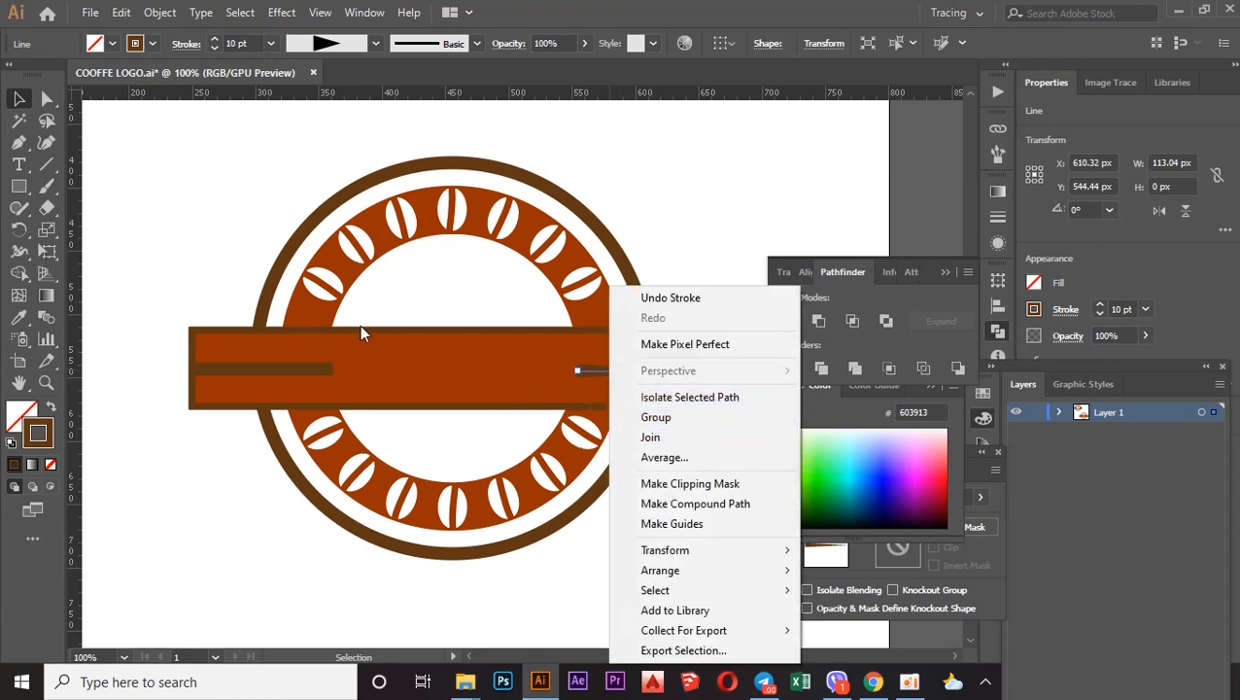
{"action": "mouse_move", "coordinate": [731, 560]}
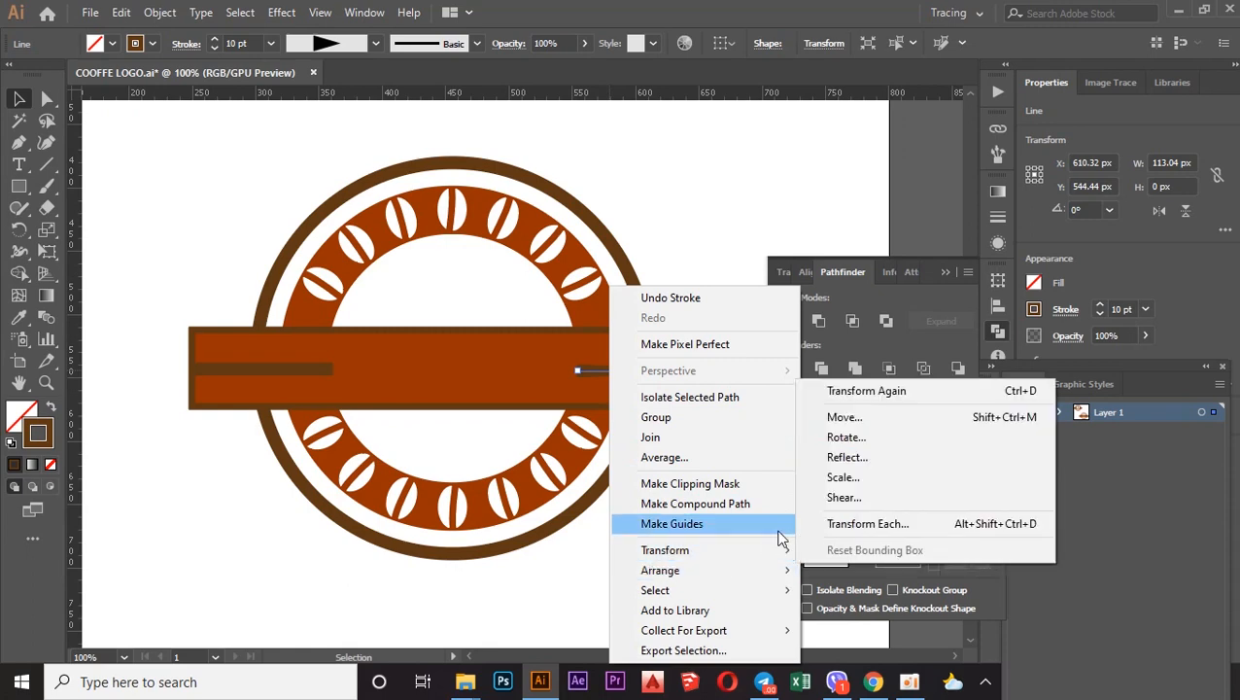
{"action": "left_click", "coordinate": [843, 437]}
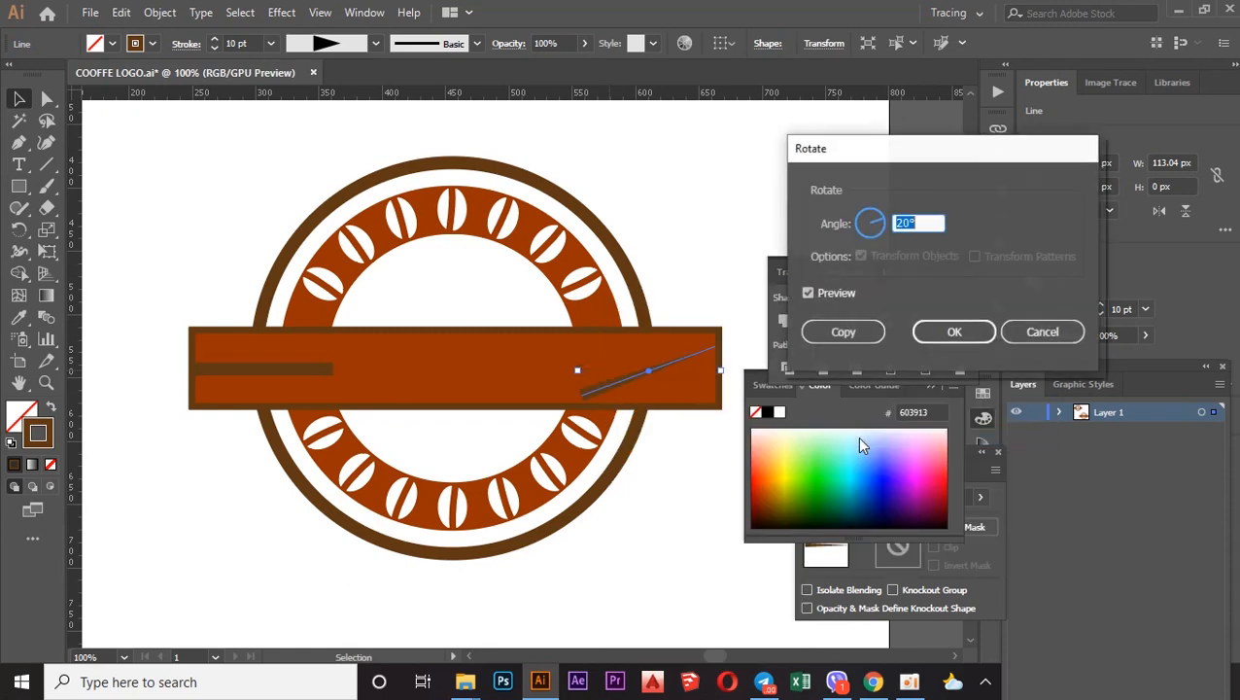
{"action": "left_click", "coordinate": [1021, 332]}
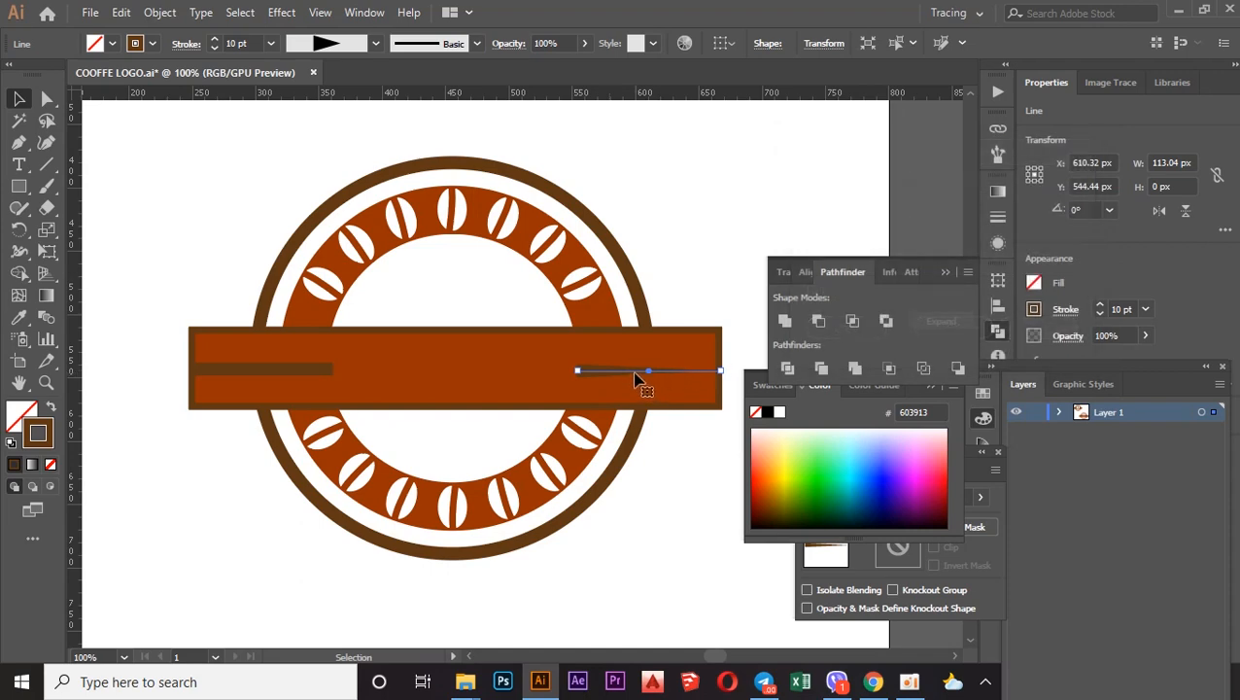
Create a copy of the tapered line rotated 180° about its inner endpoint.
{"action": "left_click", "coordinate": [18, 229]}
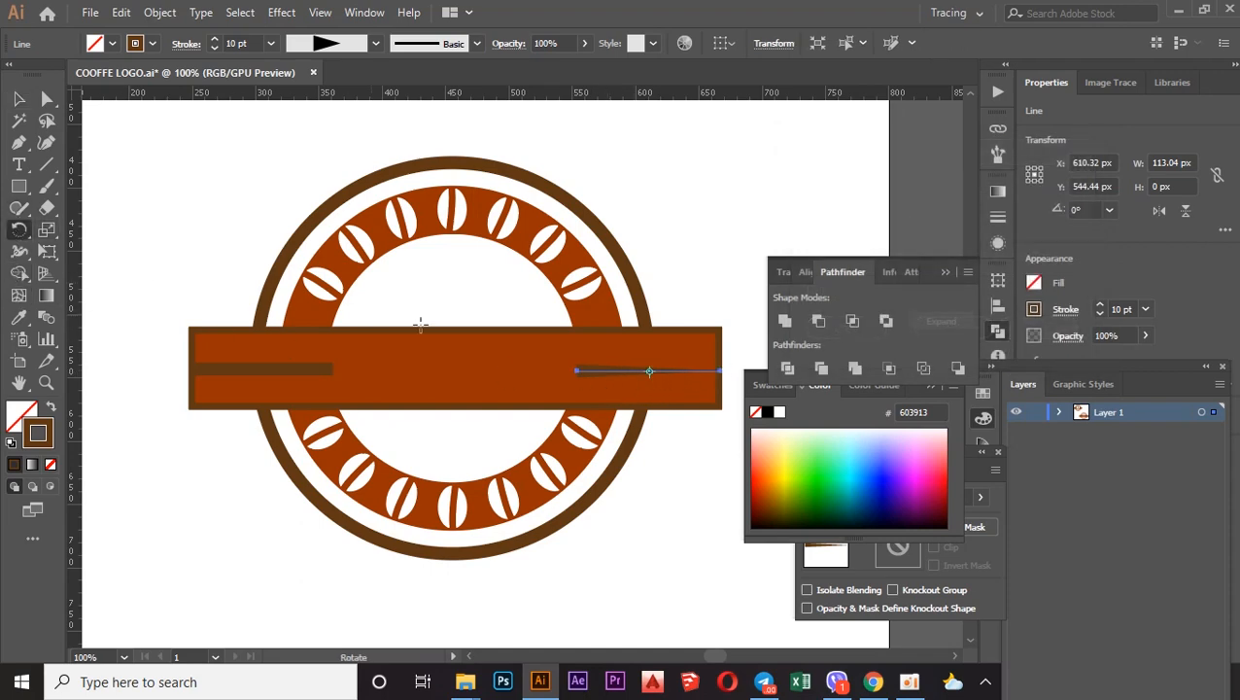
{"action": "left_click", "coordinate": [576, 370], "text": "alt"}
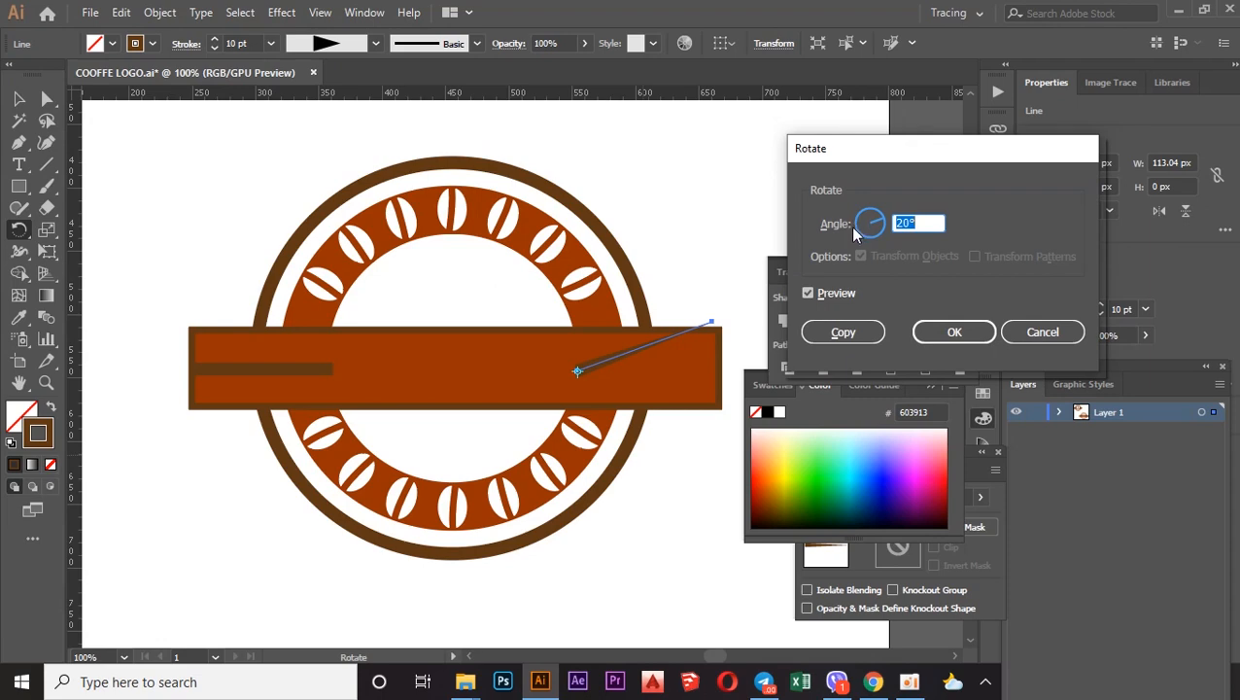
{"action": "type", "text": "187"}
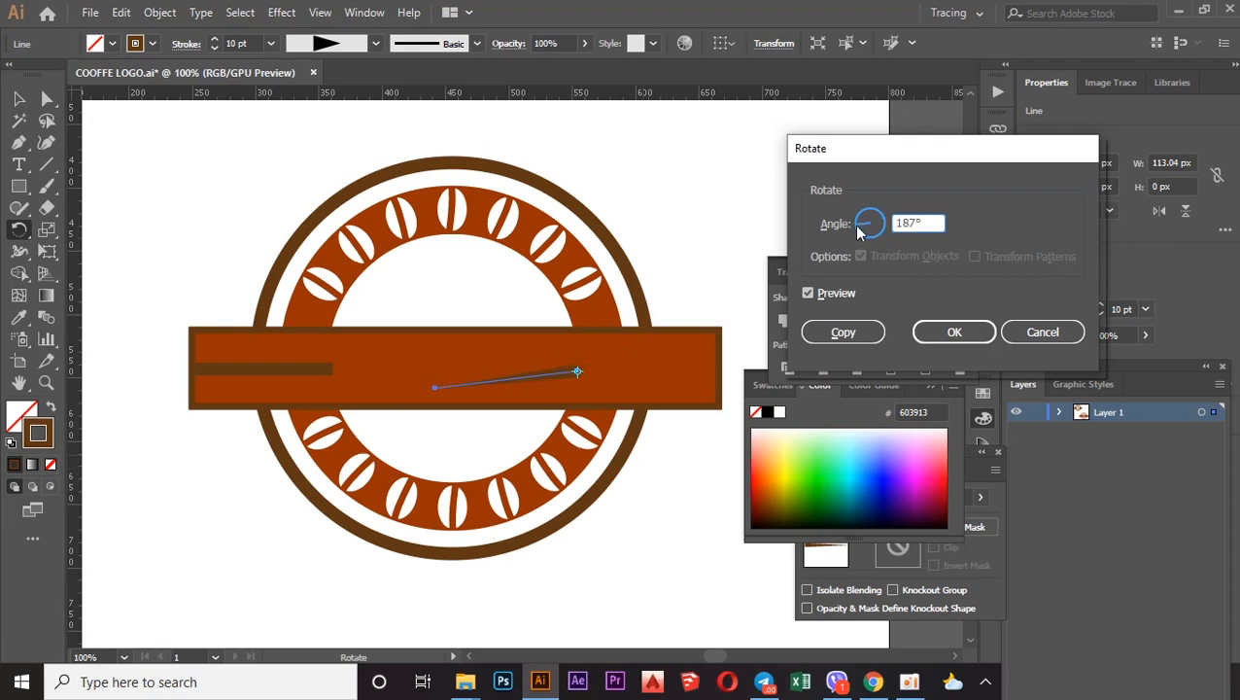
{"action": "left_click_drag", "start_coordinate": [919, 222], "coordinate": [896, 223]}
{"action": "type", "text": "1"}
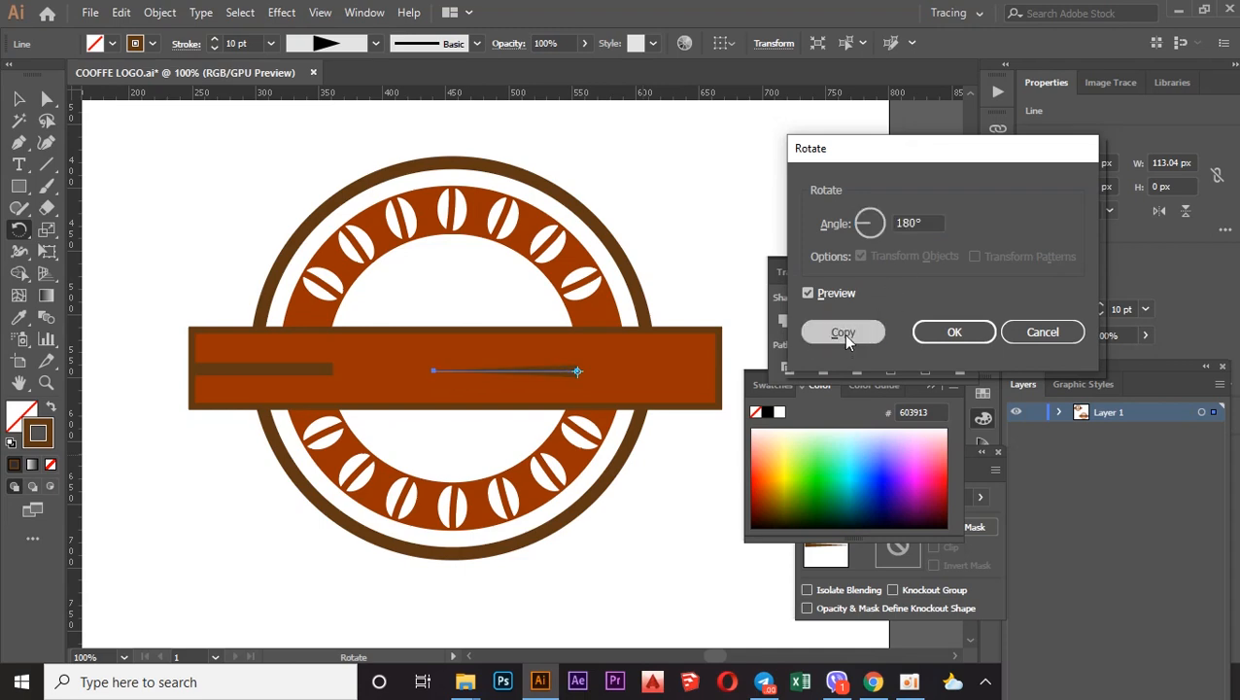
{"action": "left_click", "coordinate": [842, 333]}
Delete the original tapered line at the banner's right end, keeping the rotated copy.
{"action": "left_click", "coordinate": [19, 98]}
{"action": "left_click", "coordinate": [598, 371]}
{"action": "key", "text": "Delete"}
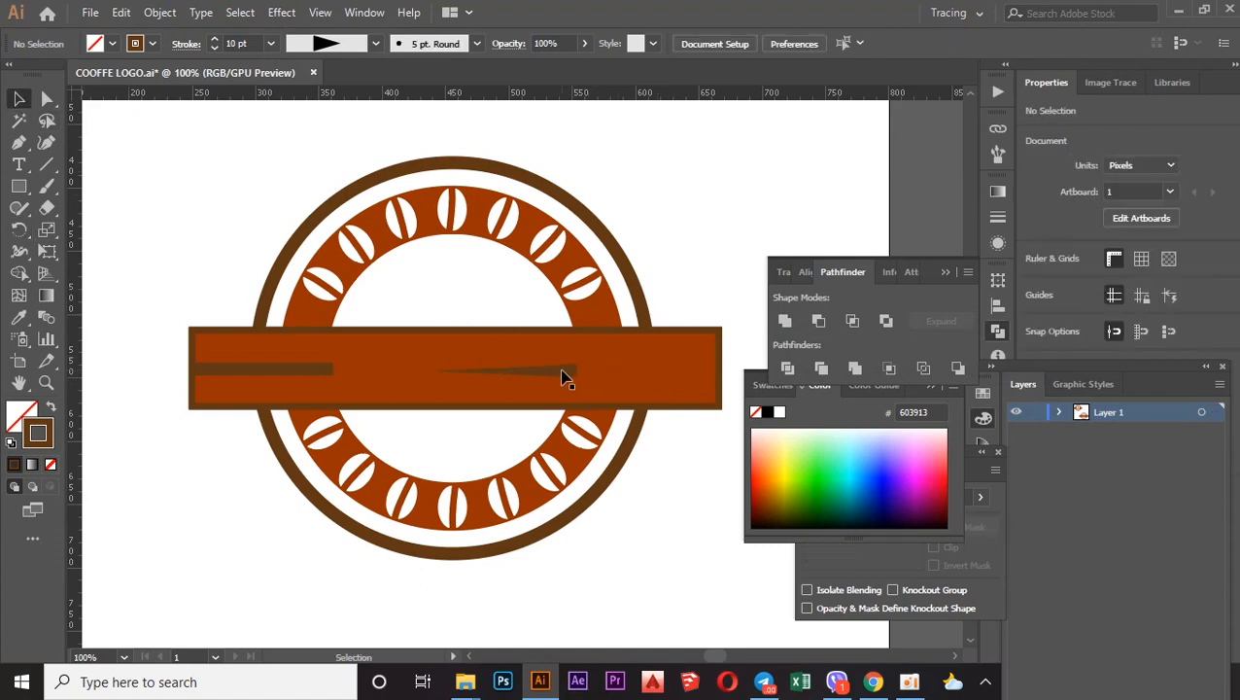
Move the rotated tapered line to the banner's right end, about X 610, Y 544 px, and apply the triangular width profile to the left-end line.
{"action": "left_click_drag", "start_coordinate": [566, 376], "coordinate": [714, 369]}
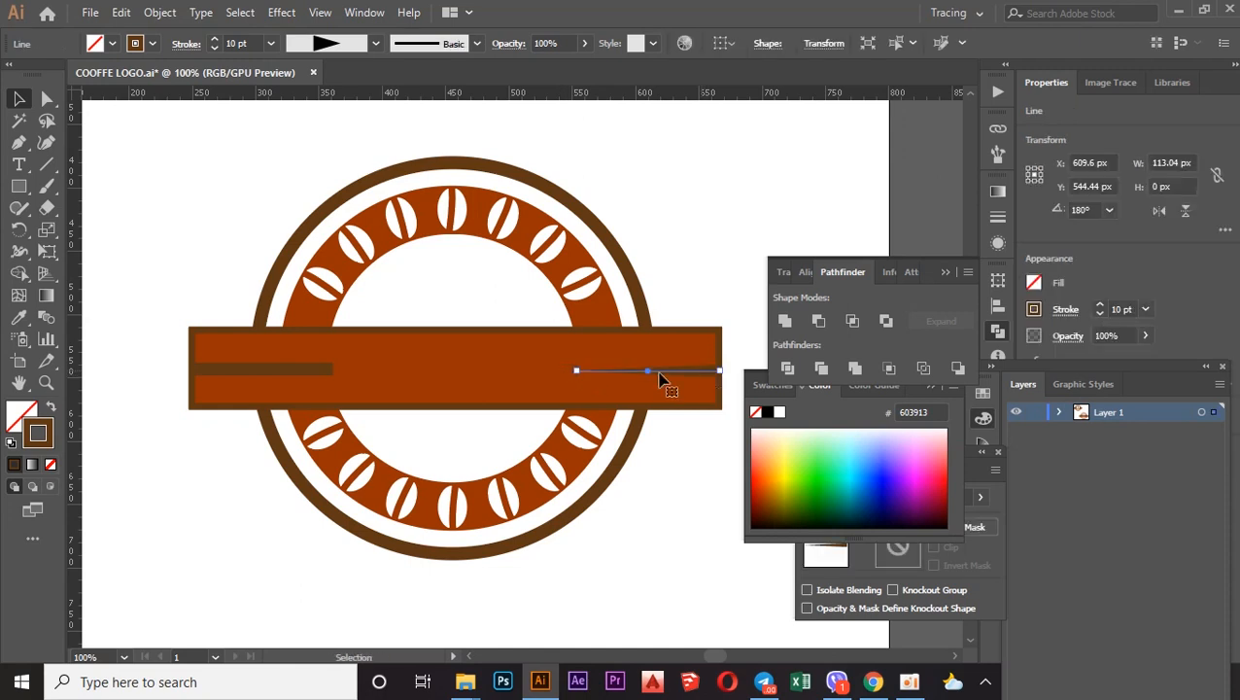
{"action": "left_click", "coordinate": [258, 368]}
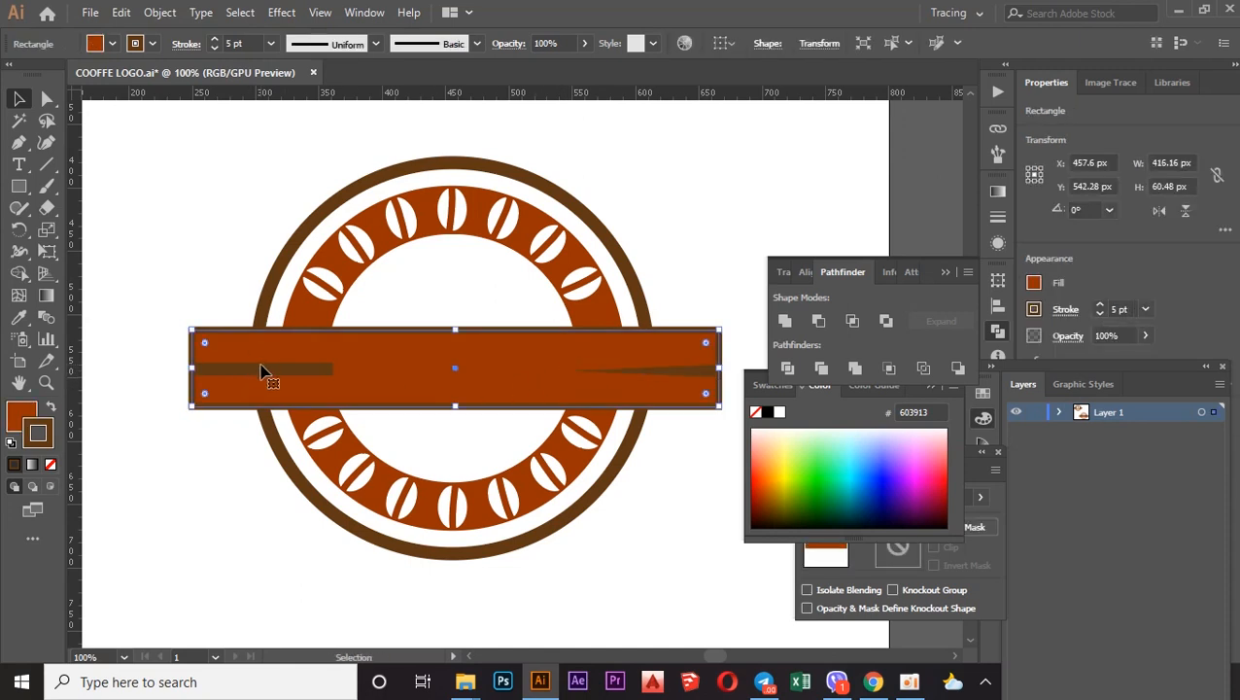
{"action": "left_click", "coordinate": [230, 310]}
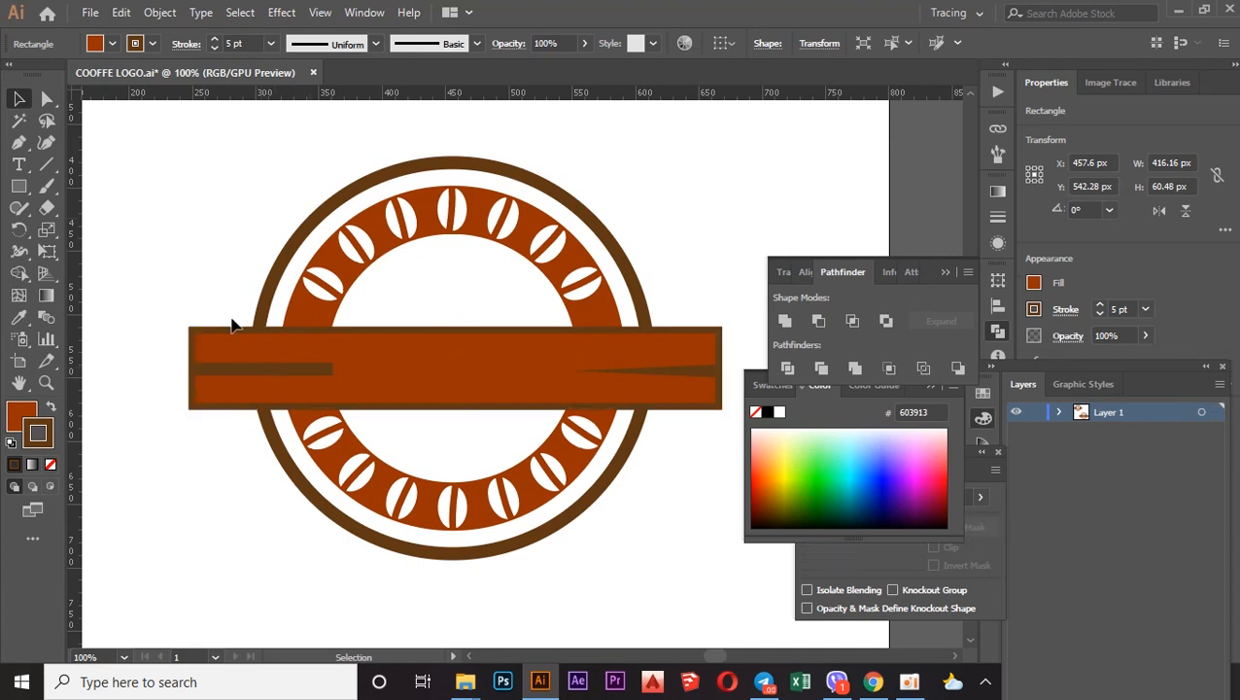
{"action": "left_click", "coordinate": [258, 370]}
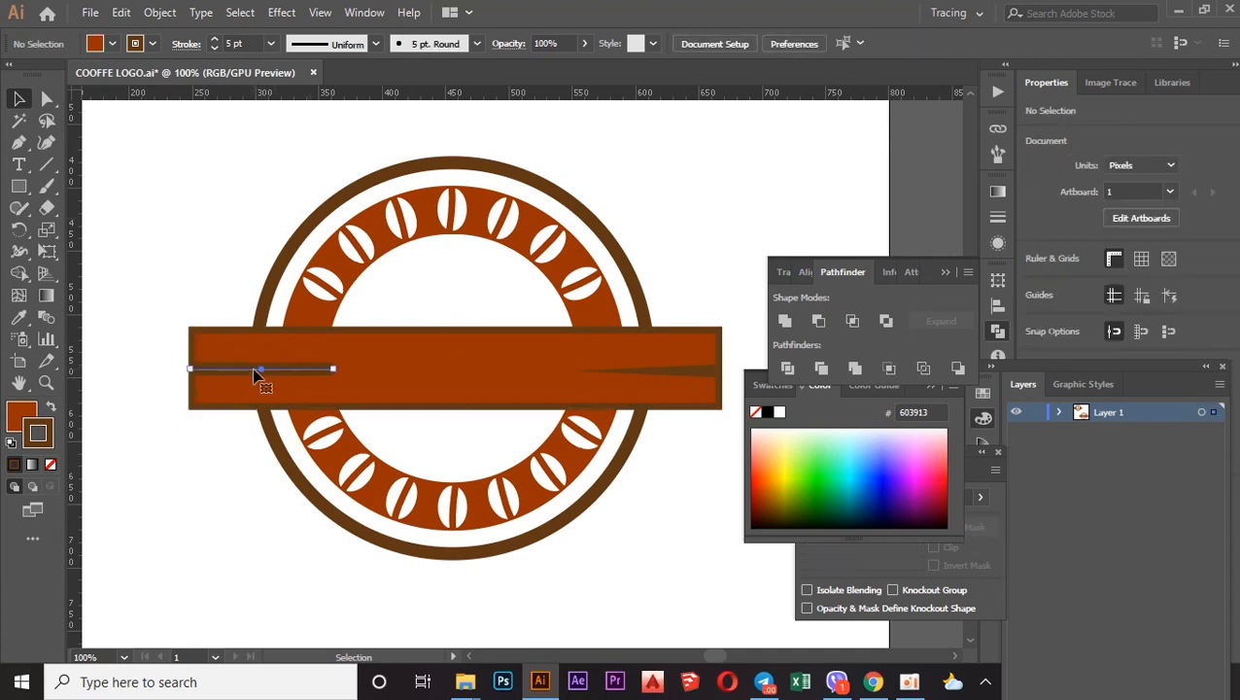
{"action": "left_click", "coordinate": [346, 44]}
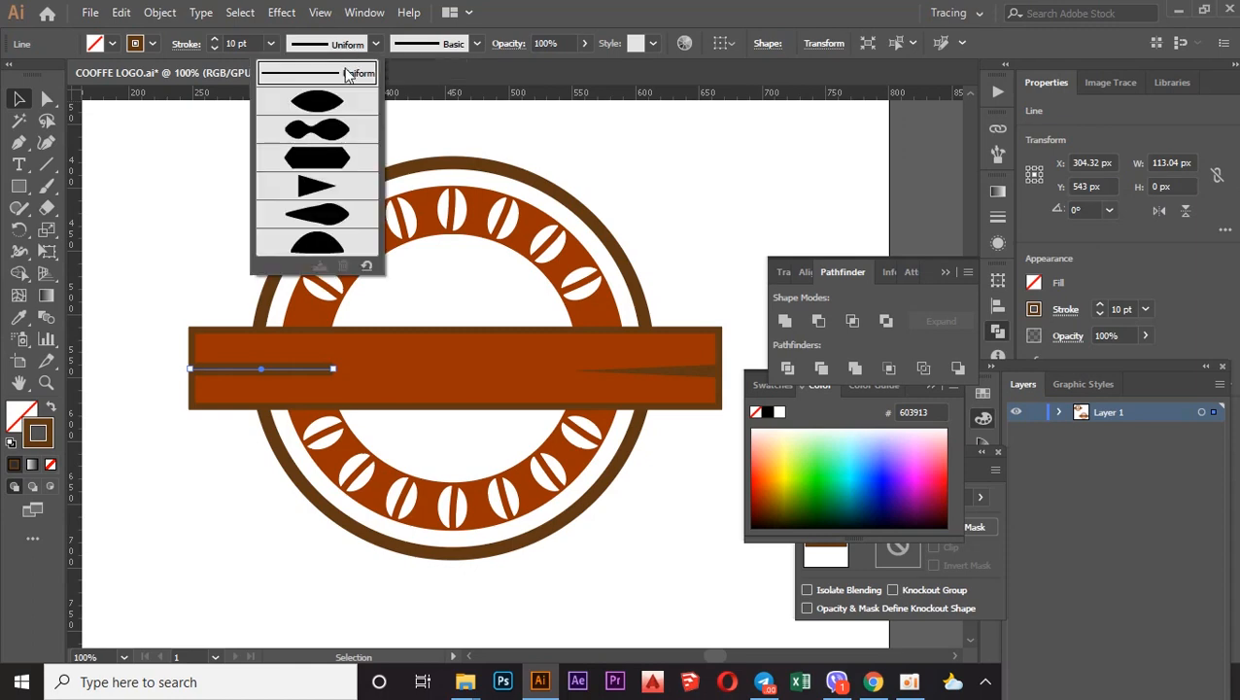
{"action": "left_click", "coordinate": [320, 184]}
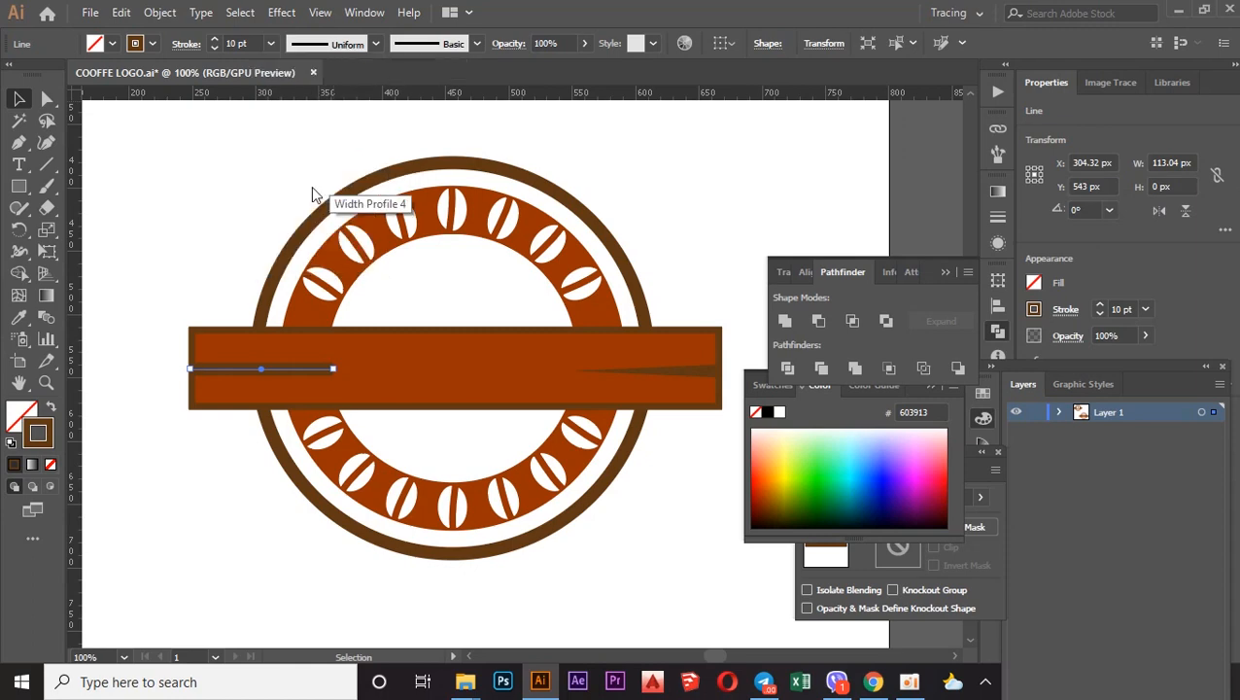
{"action": "left_click", "coordinate": [243, 193]}
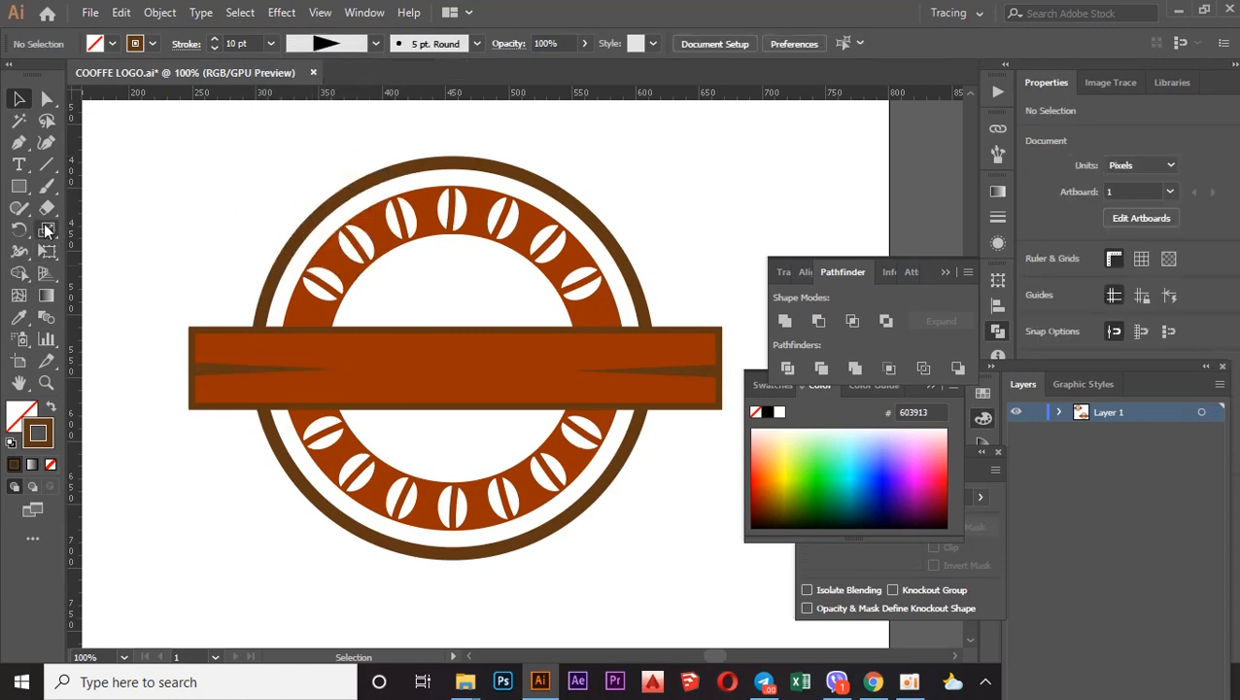
Add the point text COFFE in capitals on the middle of the banner.
{"action": "left_click", "coordinate": [19, 165]}
{"action": "left_click", "coordinate": [385, 364]}
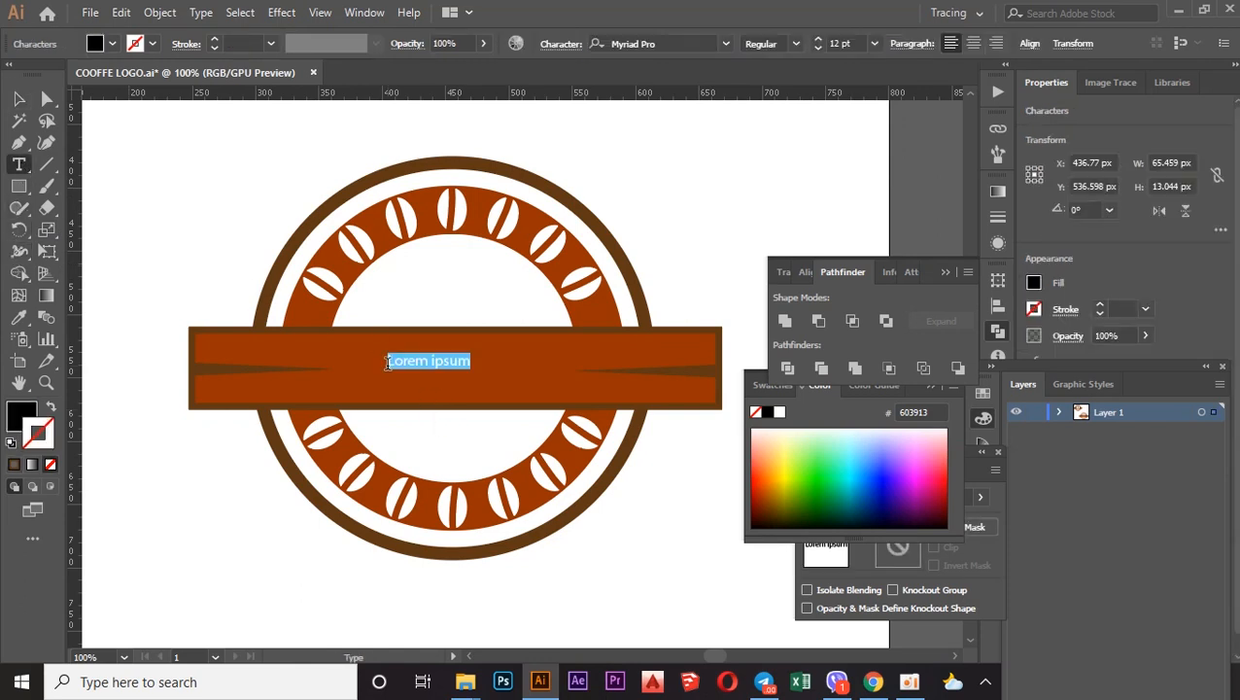
{"action": "type", "text": "C"}
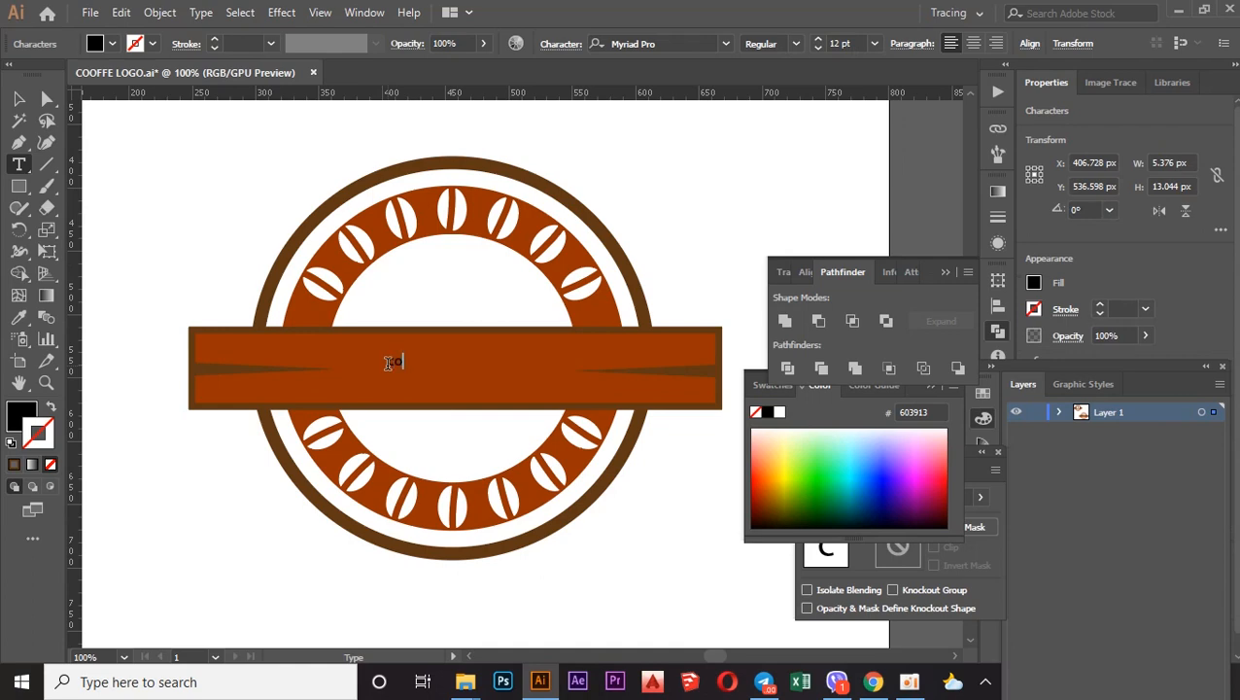
{"action": "key", "text": "BackSpace"}
{"action": "key", "text": "BackSpace"}
{"action": "key", "text": "BackSpace"}
{"action": "key", "text": "BackSpace"}
{"action": "key", "text": "BackSpace"}
{"action": "key", "text": "BackSpace"}
{"action": "key", "text": "BackSpace"}
{"action": "key", "text": "BackSpace"}
{"action": "type", "text": "c"}
{"action": "left_click", "coordinate": [18, 98]}
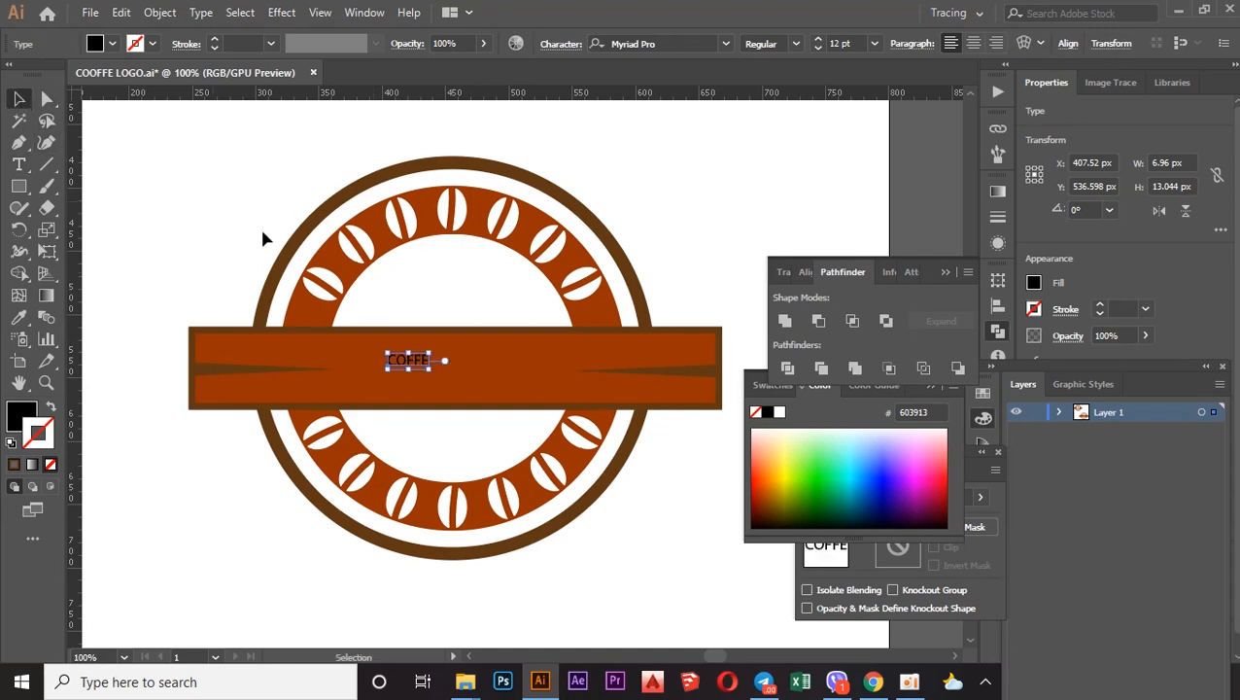
Move the COFFE text toward the banner's centre and set its font size to 48 pt.
{"action": "left_click_drag", "start_coordinate": [426, 366], "coordinate": [449, 369]}
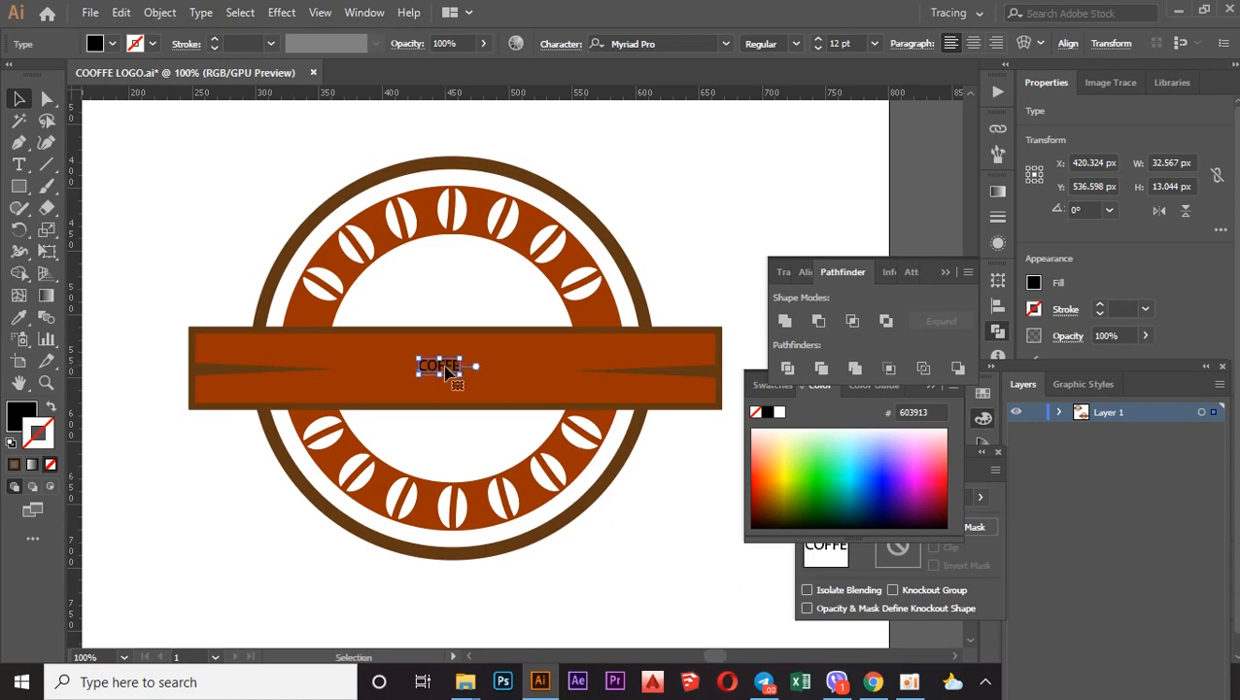
{"action": "left_click", "coordinate": [873, 42]}
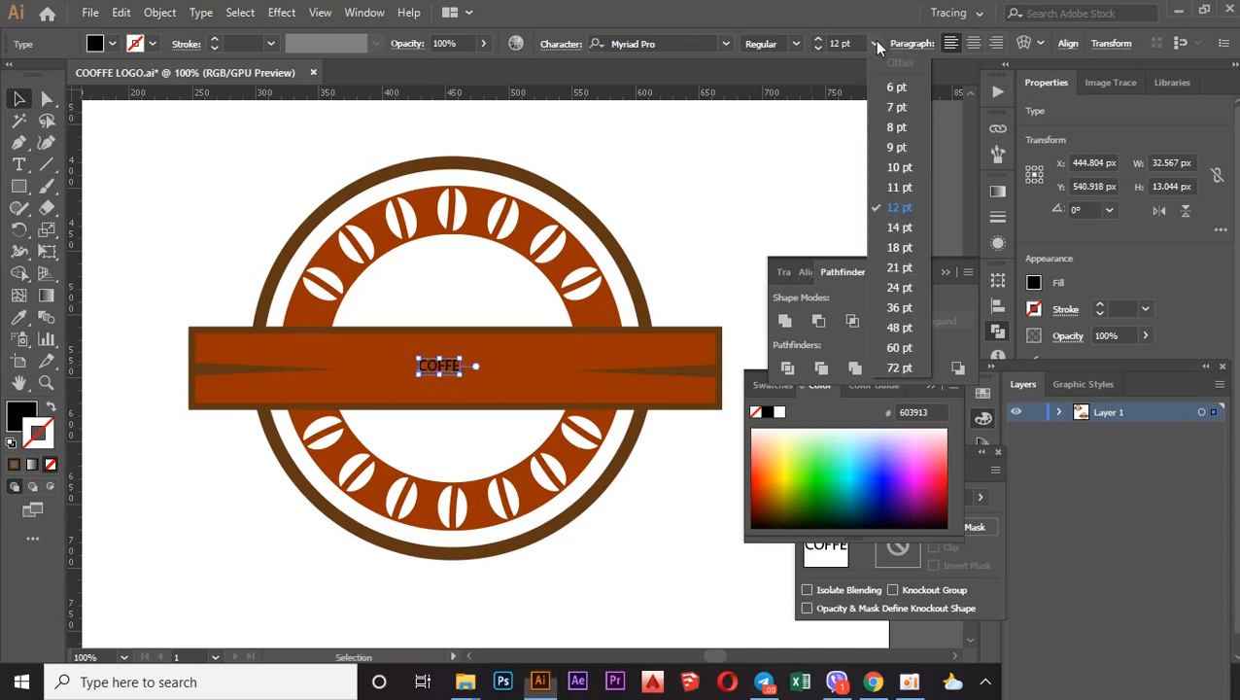
{"action": "left_click", "coordinate": [901, 330]}
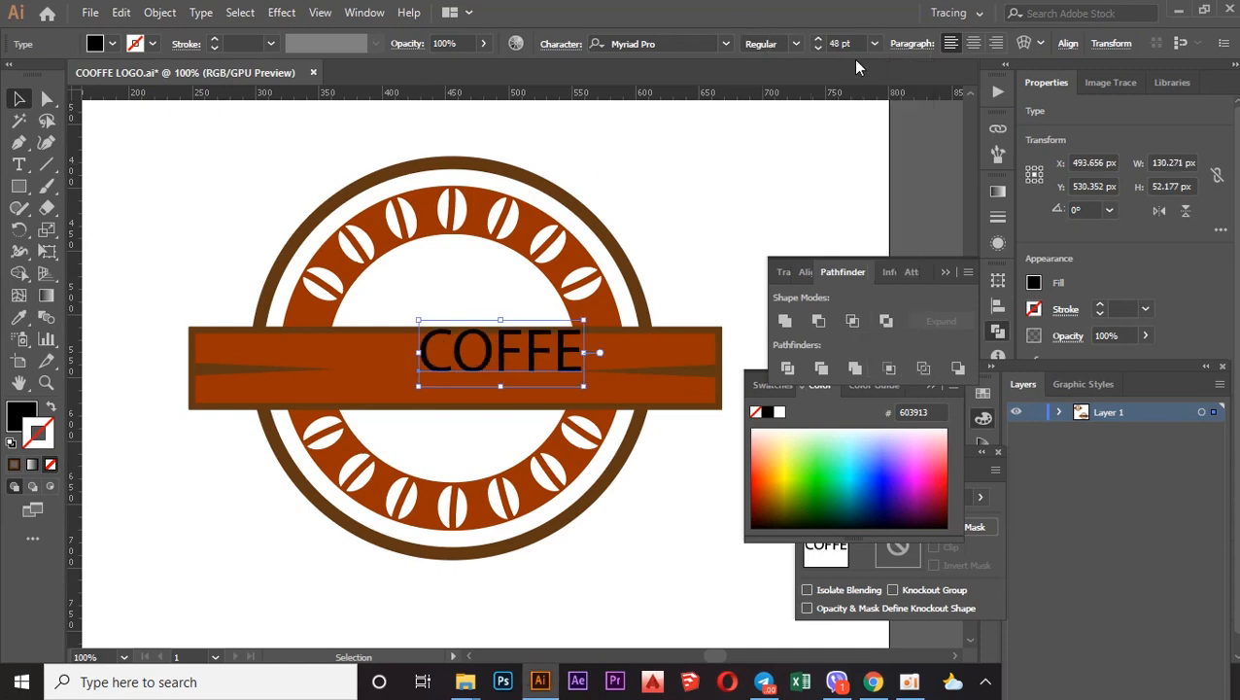
Change the COFFE text's font family to Franklin Gothic Heavy.
{"action": "left_click", "coordinate": [717, 43]}
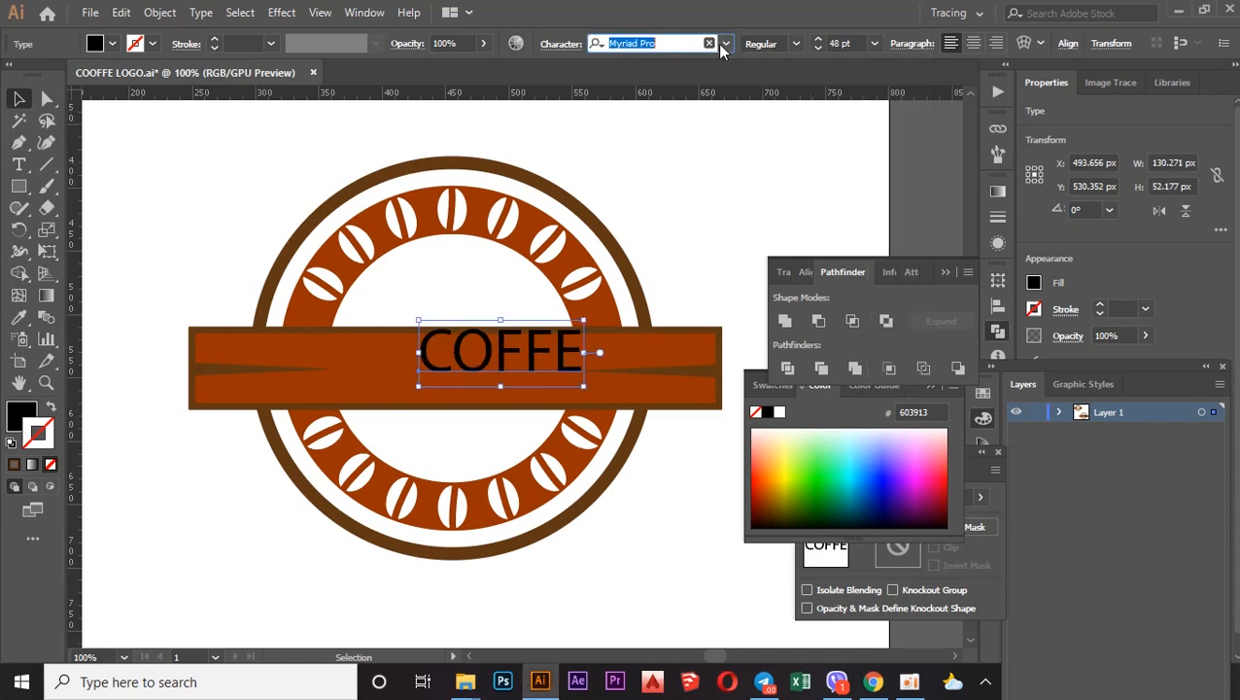
{"action": "left_click", "coordinate": [728, 45]}
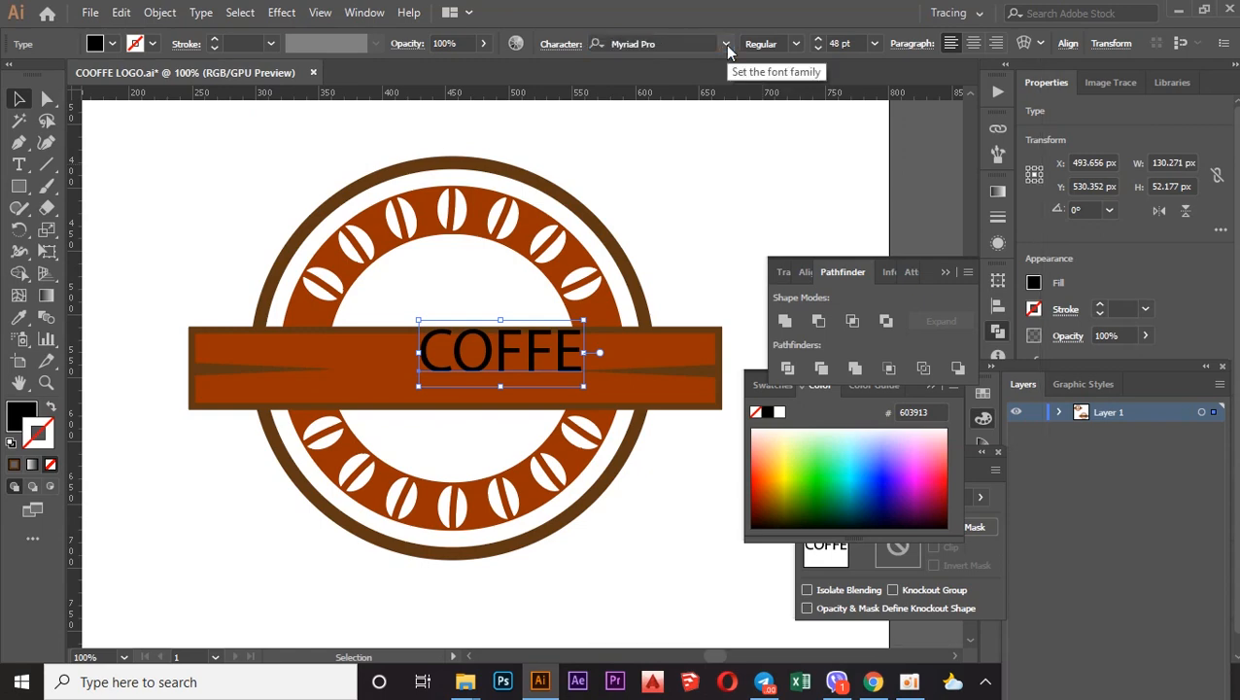
{"action": "left_click", "coordinate": [725, 44]}
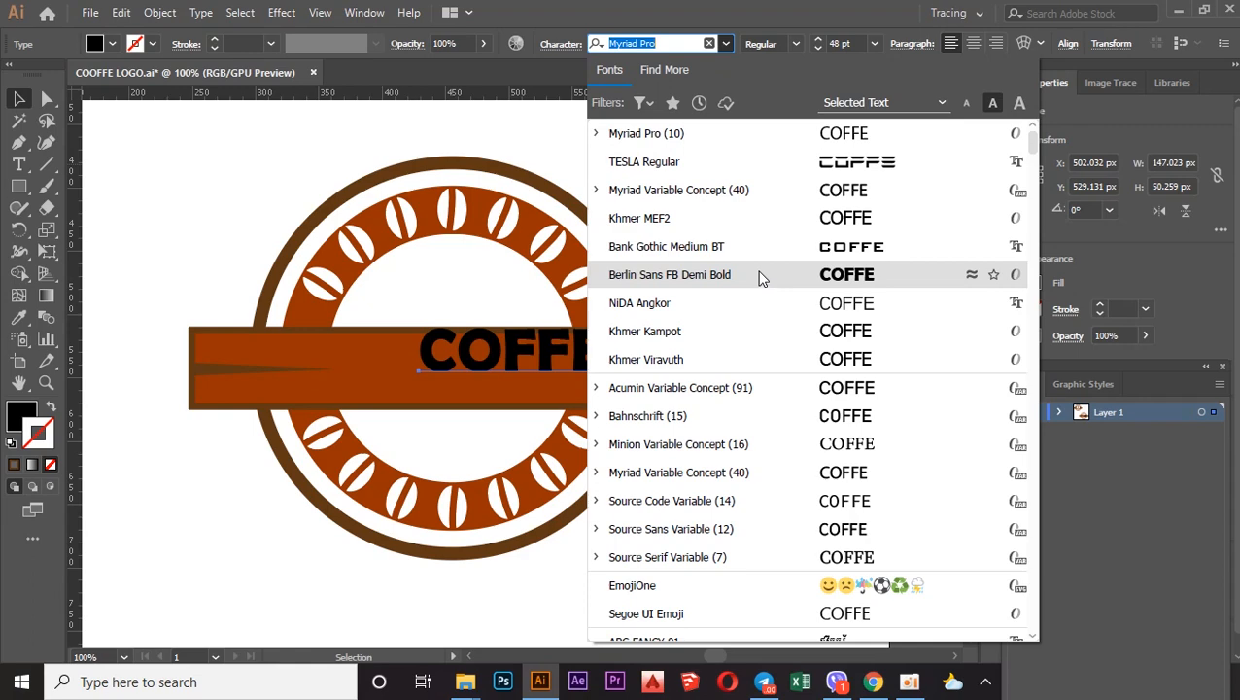
{"action": "scroll", "coordinate": [759, 277], "scroll_direction": "up", "scroll_amount": 1}
{"action": "left_click", "coordinate": [764, 142]}
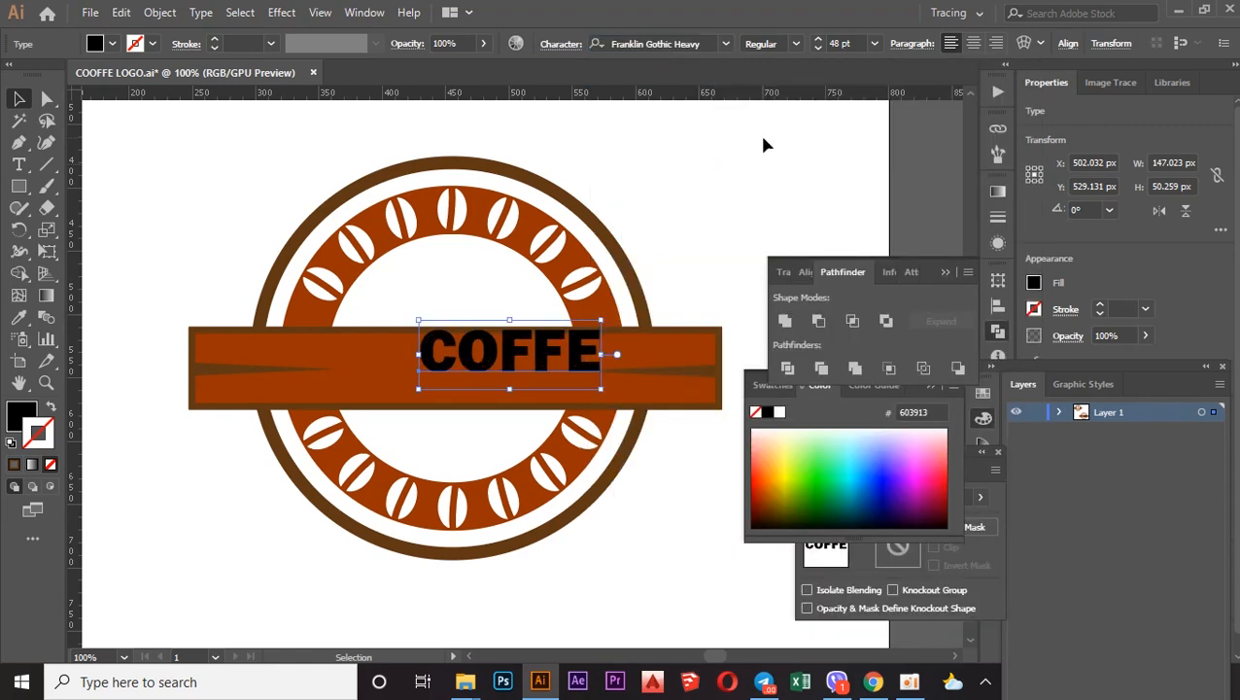
Centre the COFFE text on the banner between the two tapered lines, at about X 457, Y 545 px.
{"action": "left_click_drag", "start_coordinate": [515, 354], "coordinate": [473, 374]}
{"action": "key", "text": "Left"}
{"action": "key", "text": "Left"}
{"action": "key", "text": "Left"}
{"action": "key", "text": "Left"}
{"action": "key", "text": "Left"}
{"action": "key", "text": "Left"}
{"action": "key", "text": "Left"}
{"action": "key", "text": "Left"}
{"action": "key", "text": "Left"}
{"action": "key", "text": "Left"}
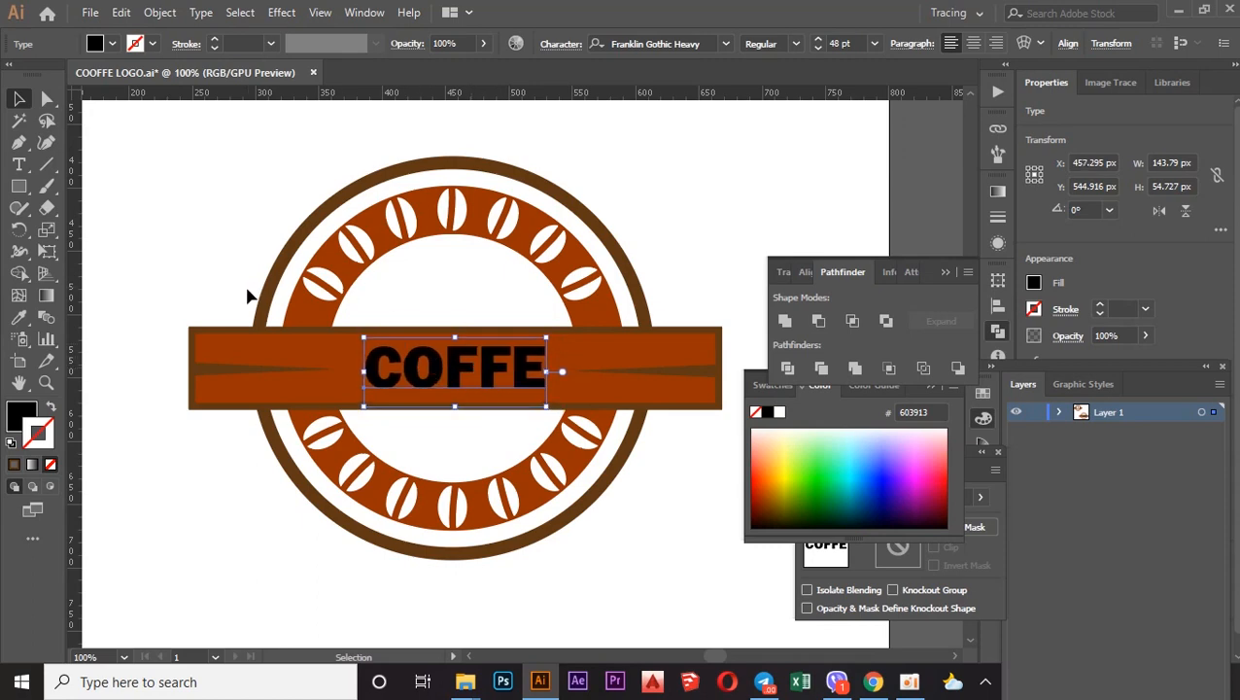
Set the COFFE text's fill colour to white.
{"action": "left_click", "coordinate": [113, 44]}
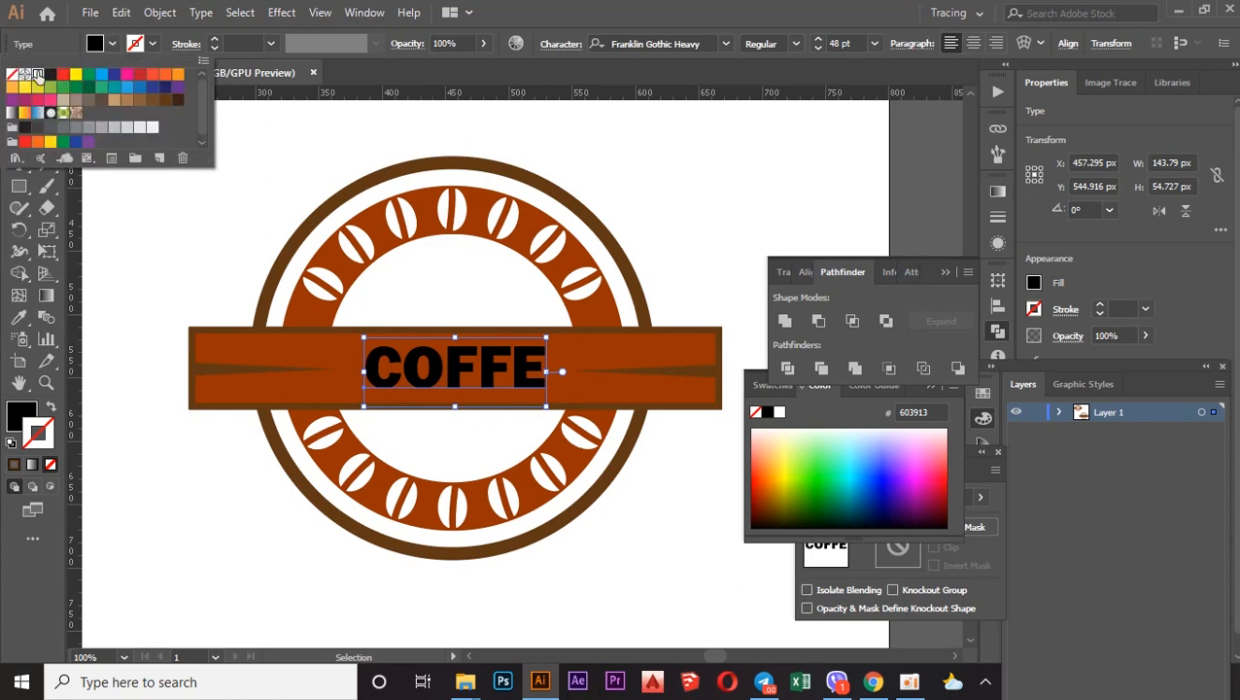
{"action": "left_click", "coordinate": [38, 74]}
{"action": "left_click", "coordinate": [156, 231]}
{"action": "left_click", "coordinate": [185, 182]}
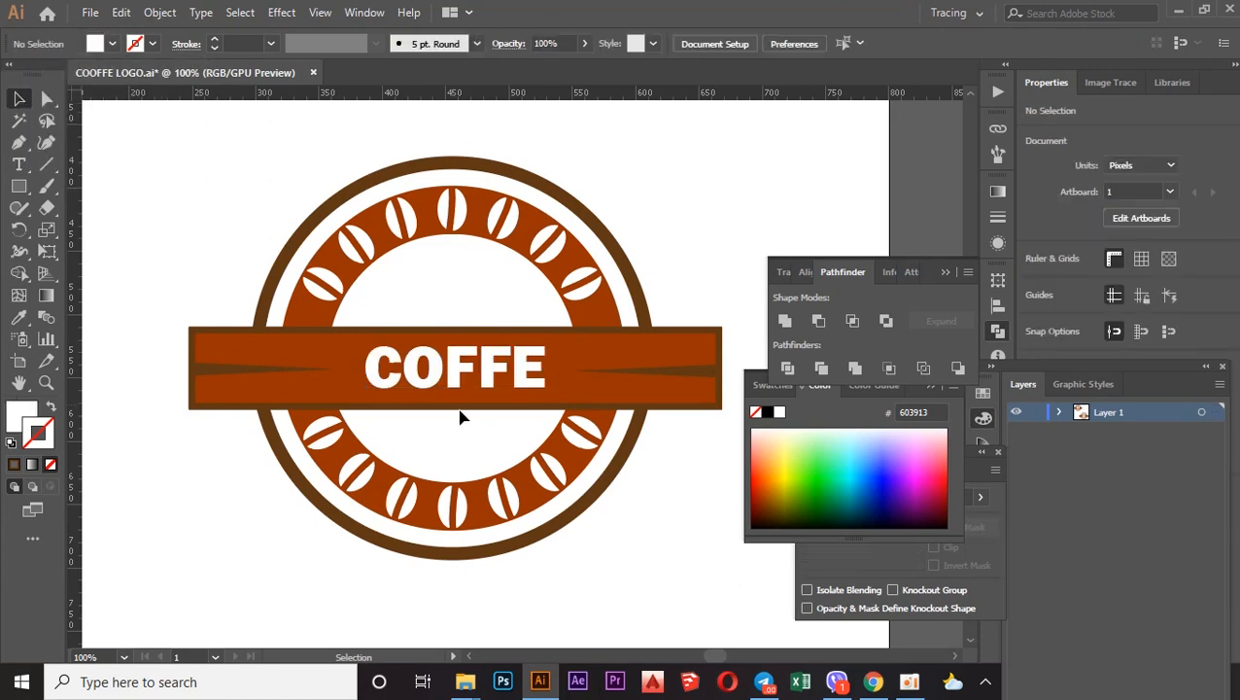
{"action": "left_click", "coordinate": [452, 384]}
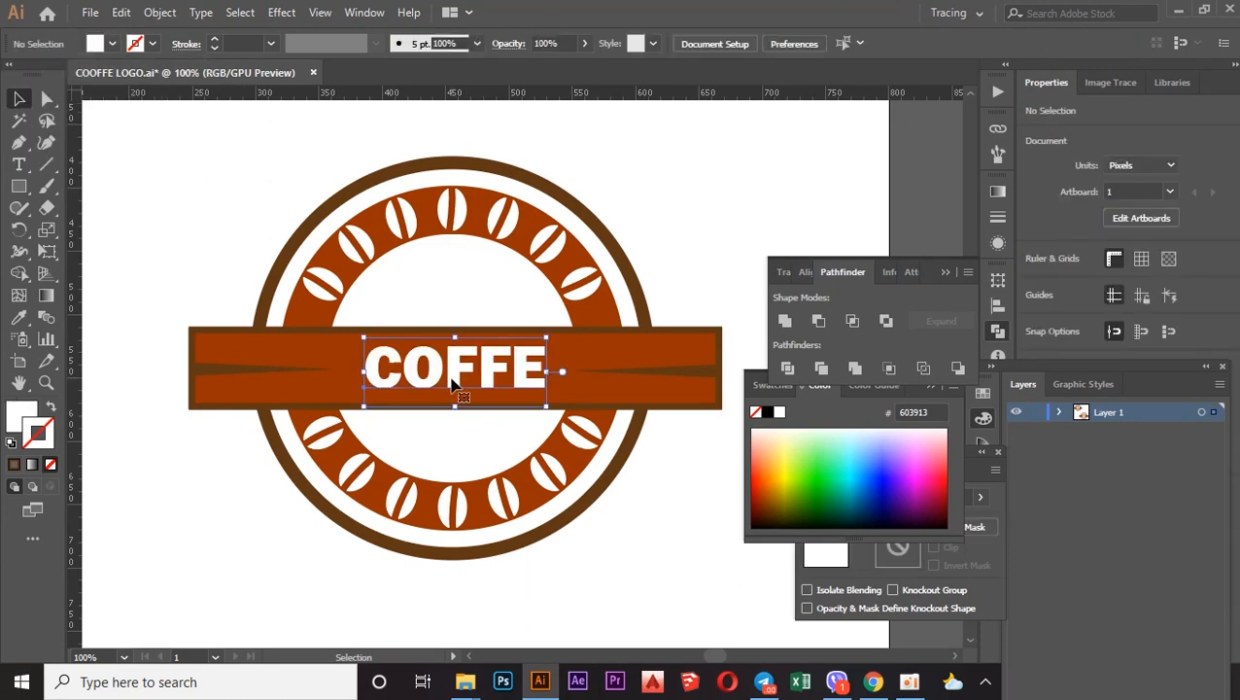
{"action": "left_click", "coordinate": [218, 222]}
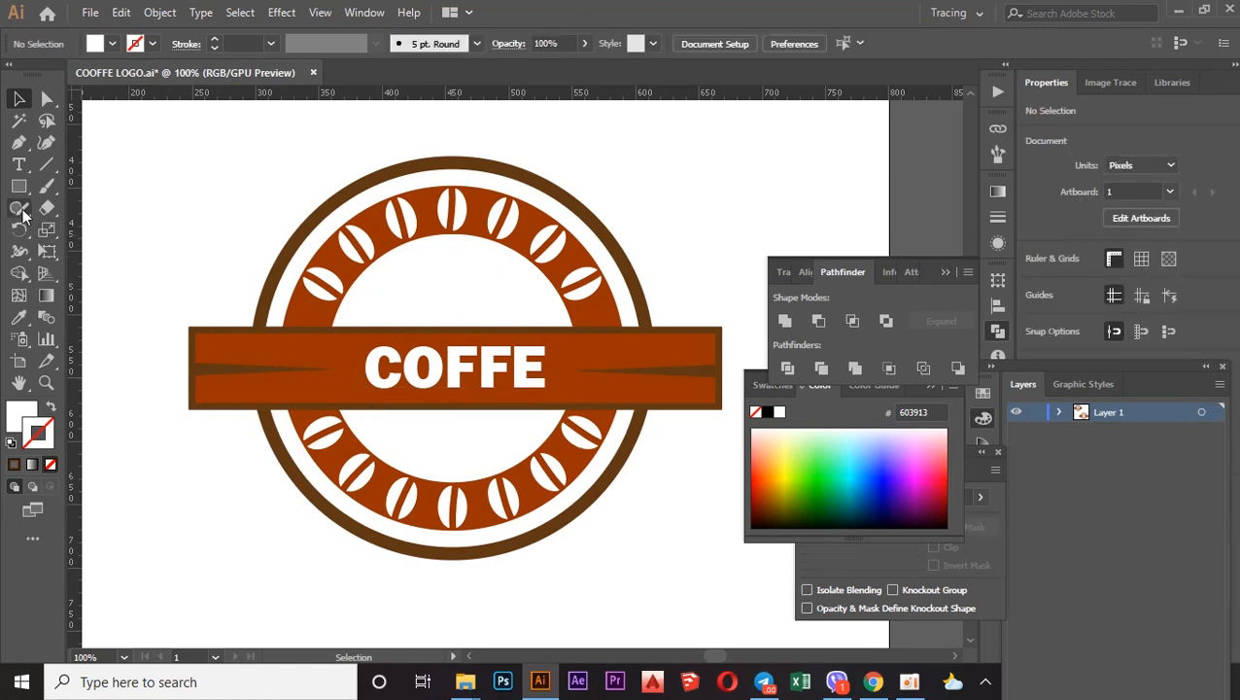
Draw an ellipse about 50 by 66 px to the left of the logo, copy the banner's 5 pt brown stroke to it and remove its fill.
{"action": "left_click_drag", "start_coordinate": [19, 186], "coordinate": [197, 287]}
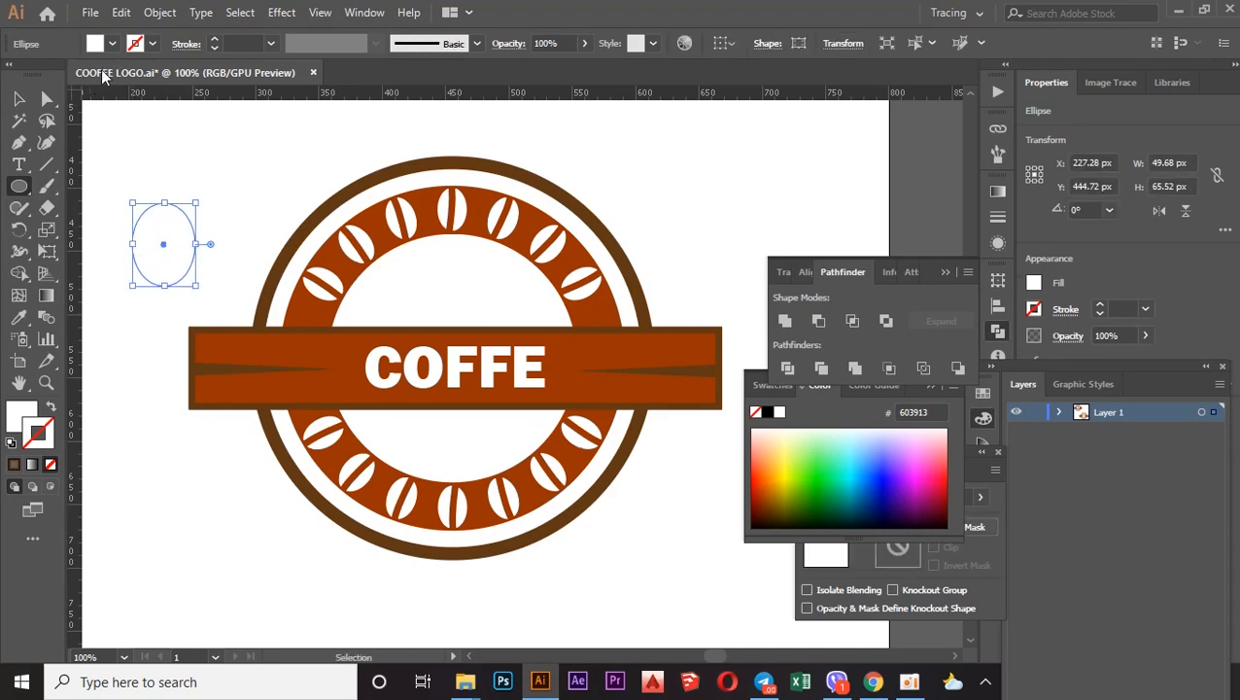
{"action": "left_click", "coordinate": [19, 316]}
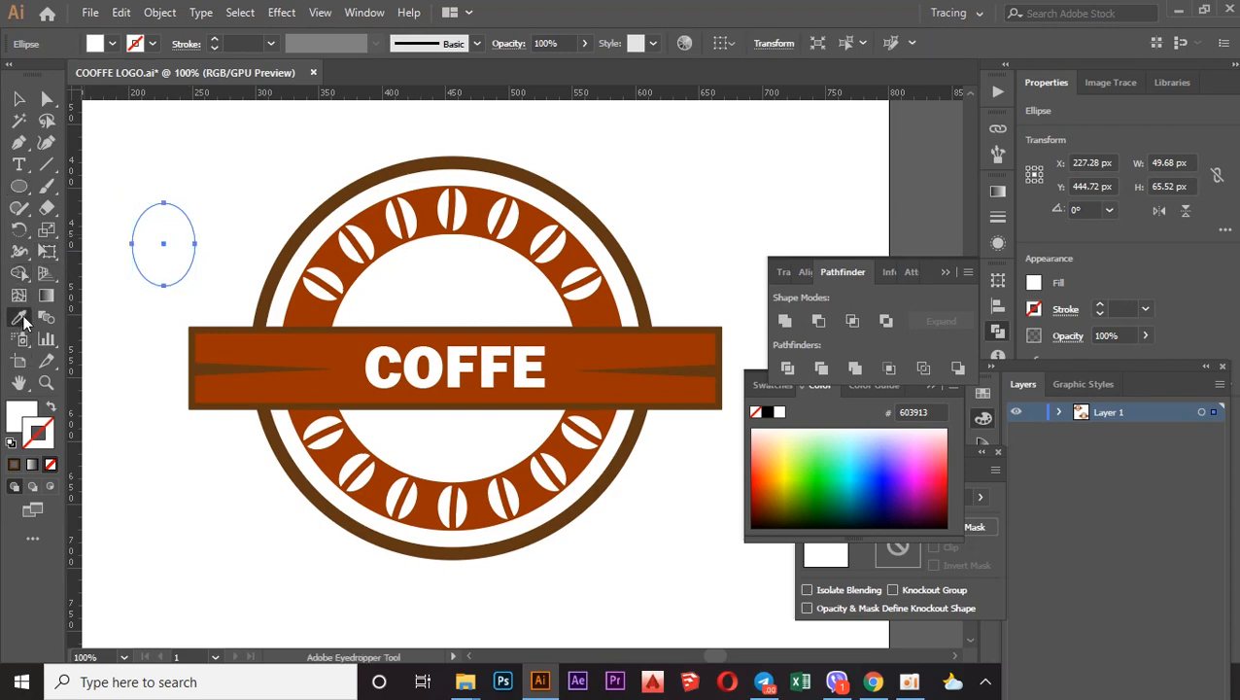
{"action": "left_click", "coordinate": [280, 346]}
{"action": "key", "text": "ctrl"}
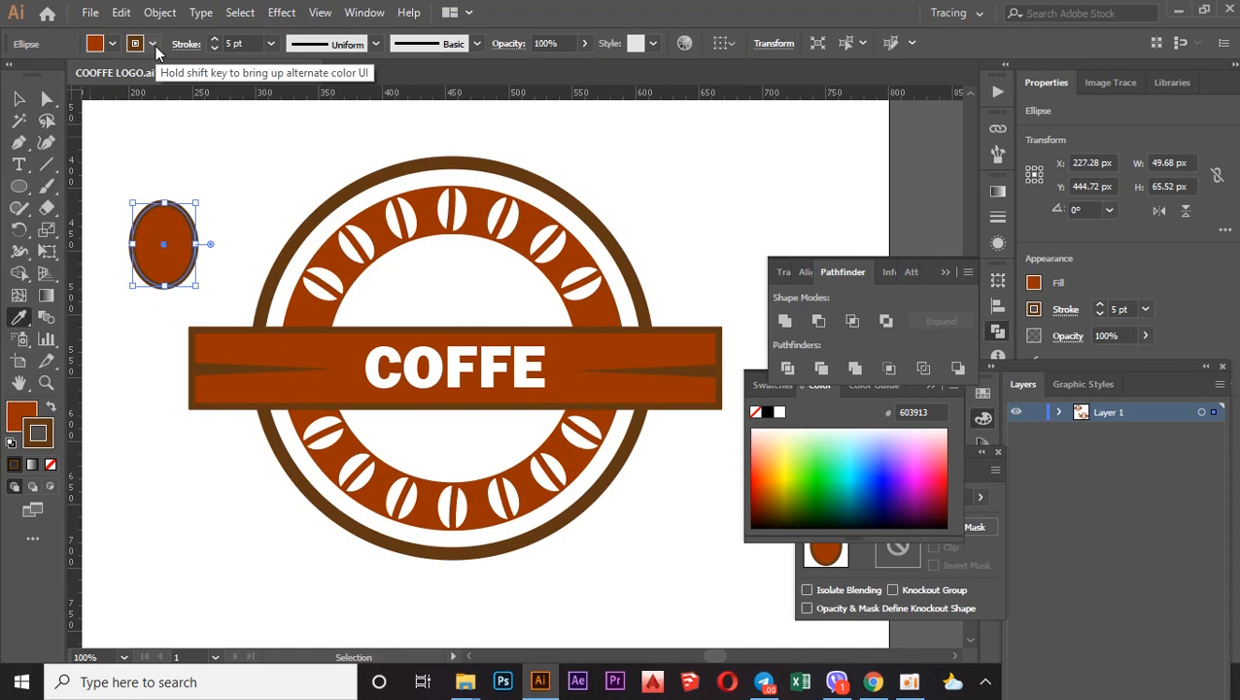
{"action": "left_click", "coordinate": [113, 44]}
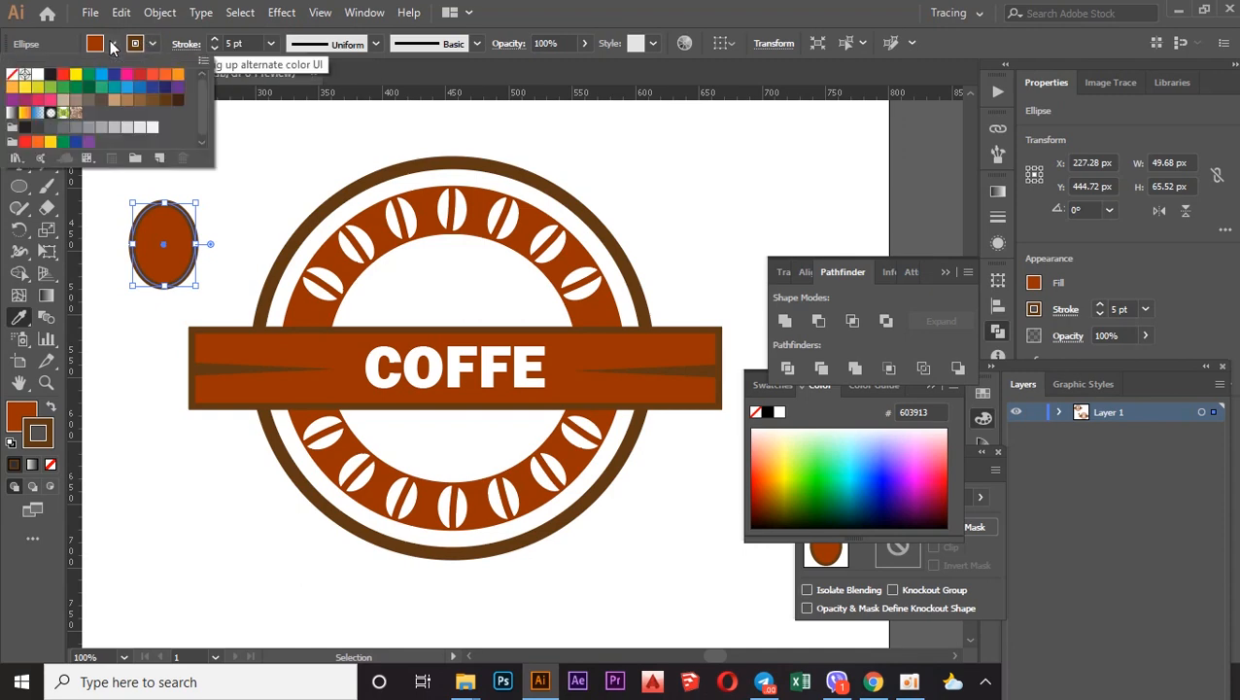
{"action": "left_click", "coordinate": [12, 73]}
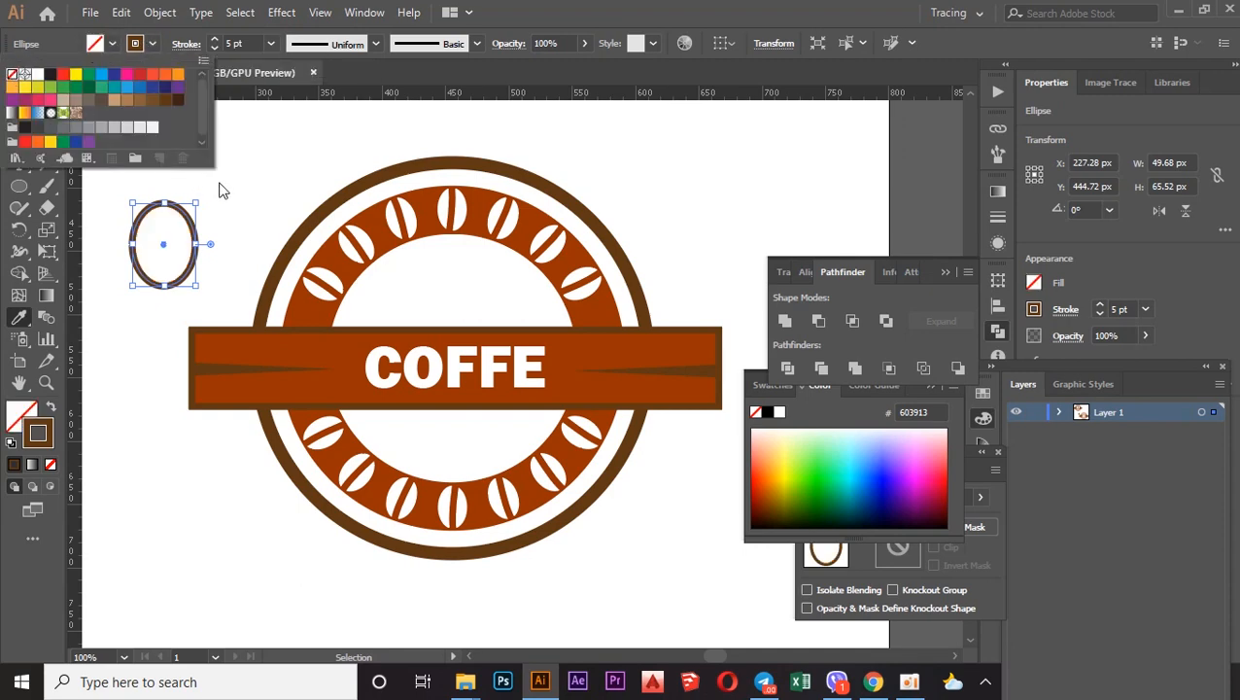
Draw a rectangle about 103 by 44 px that covers the upper half of the ellipse.
{"action": "scroll", "coordinate": [176, 195], "scroll_direction": "up", "scroll_amount": 2}
{"action": "scroll", "coordinate": [377, 233], "scroll_direction": "down", "scroll_amount": 2}
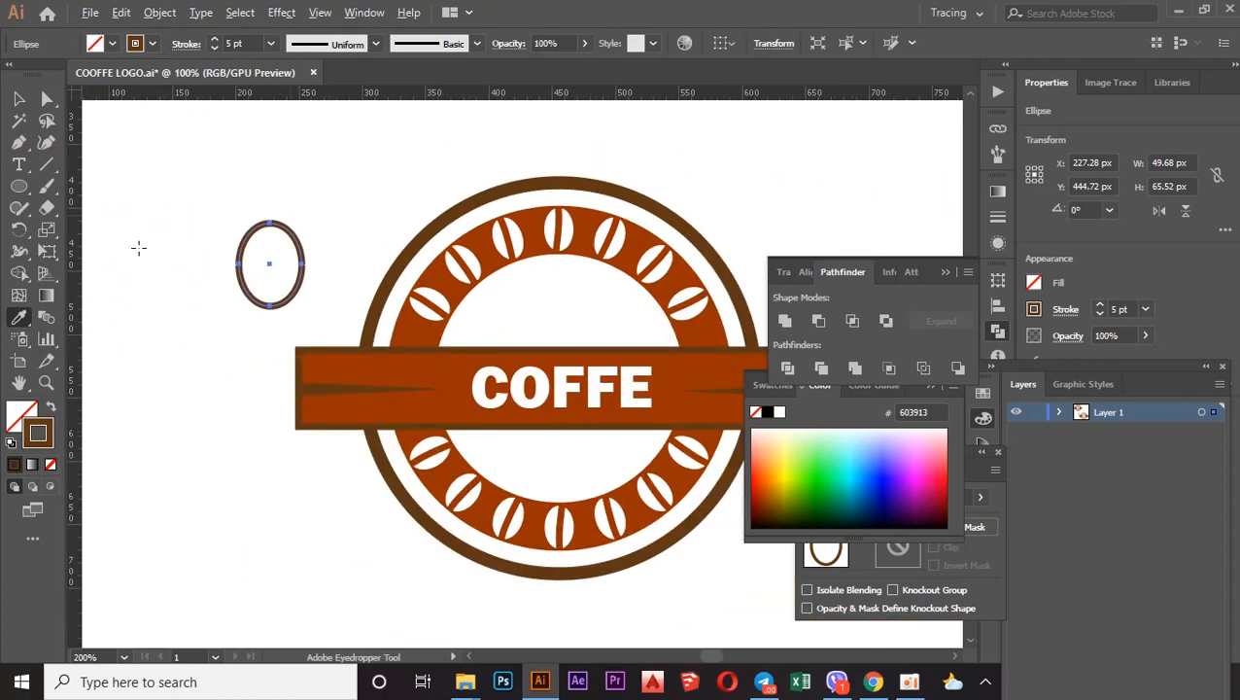
{"action": "scroll", "coordinate": [135, 245], "scroll_direction": "up", "scroll_amount": 2}
{"action": "scroll", "coordinate": [136, 244], "scroll_direction": "up", "scroll_amount": 1}
{"action": "scroll", "coordinate": [718, 252], "scroll_direction": "up", "scroll_amount": 1}
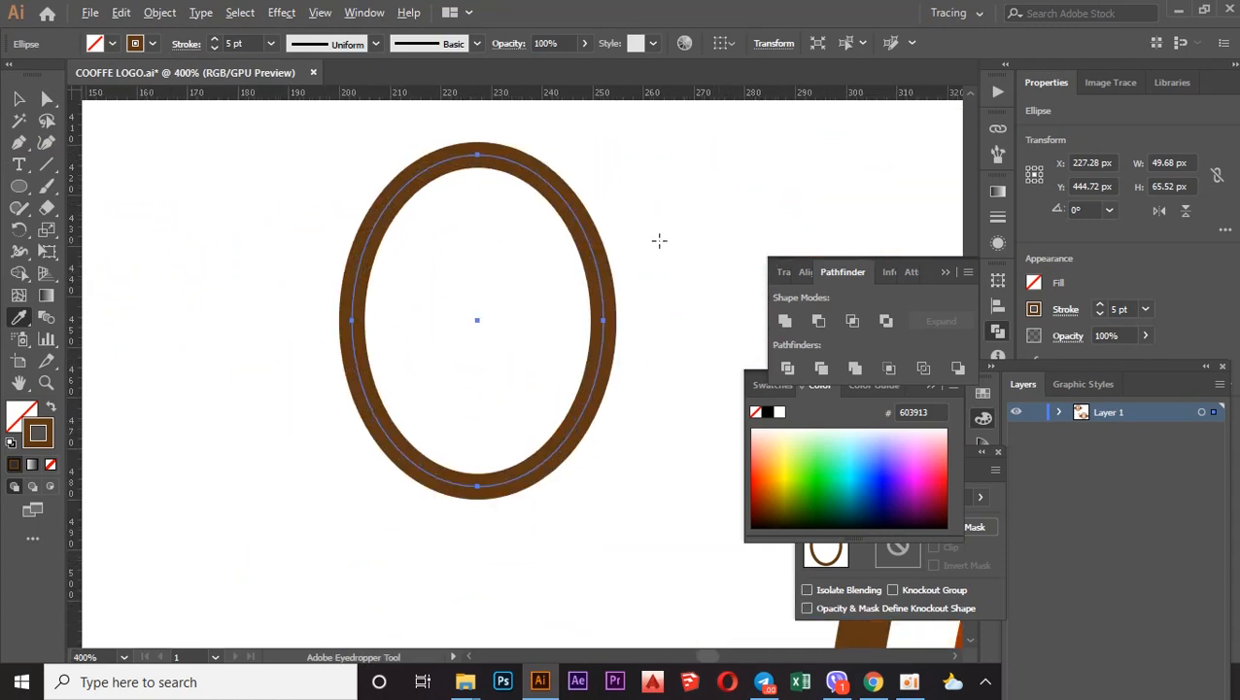
{"action": "scroll", "coordinate": [660, 242], "scroll_direction": "down", "scroll_amount": 2}
{"action": "left_click_drag", "start_coordinate": [20, 191], "coordinate": [88, 186]}
{"action": "left_click_drag", "start_coordinate": [437, 170], "coordinate": [698, 281]}
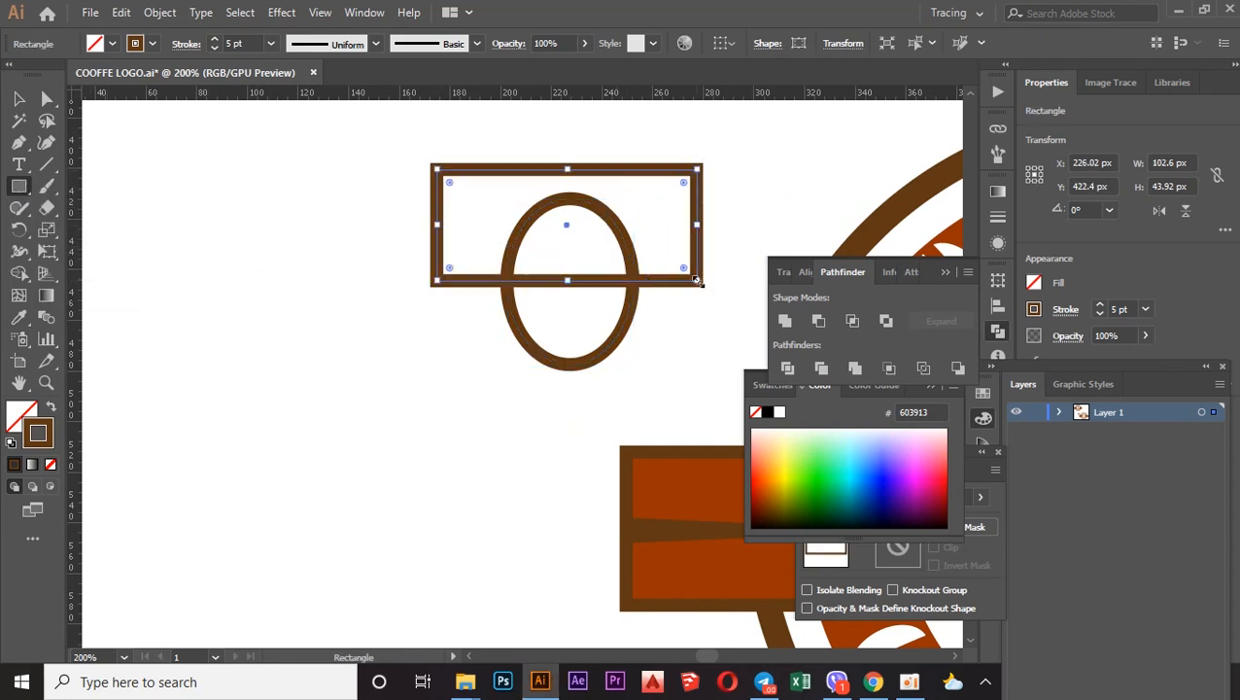
Subtract the rectangle from the ellipse with Minus Front and move the remaining half-ellipse cup shape further left.
{"action": "left_click", "coordinate": [18, 100]}
{"action": "left_click_drag", "start_coordinate": [755, 175], "coordinate": [428, 379]}
{"action": "left_click", "coordinate": [819, 320]}
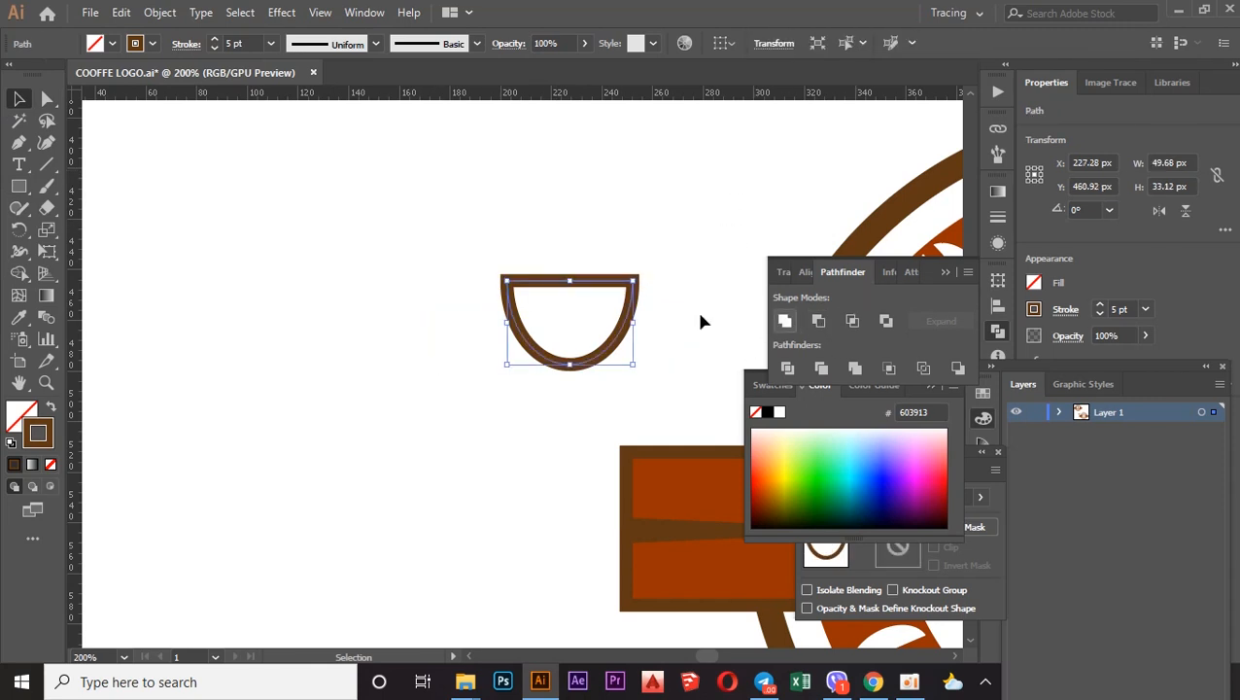
{"action": "left_click", "coordinate": [550, 225]}
{"action": "left_click_drag", "start_coordinate": [549, 290], "coordinate": [413, 287]}
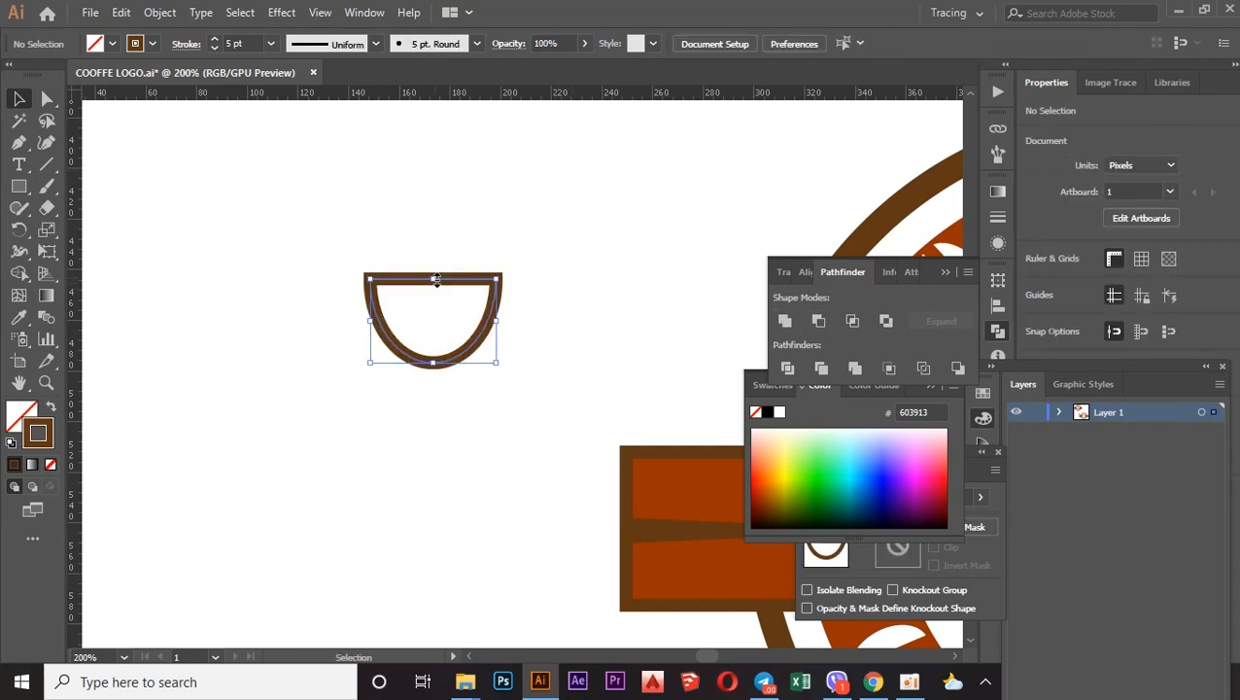
{"action": "left_click", "coordinate": [359, 236]}
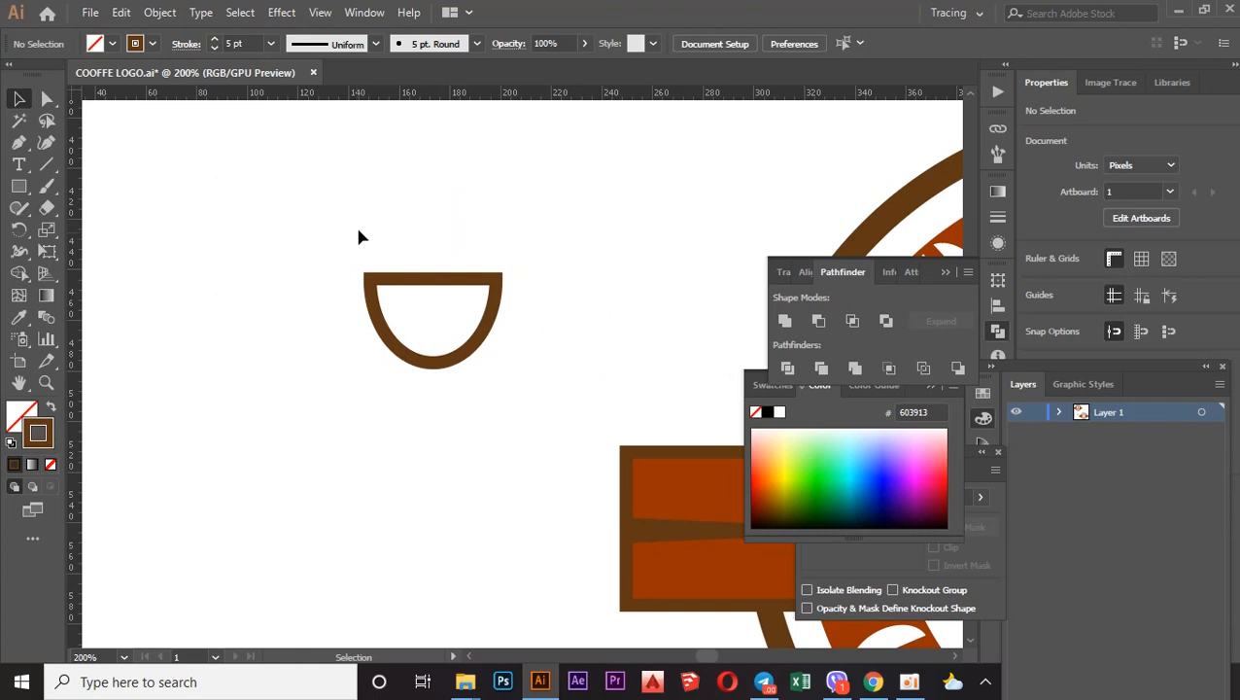
Draw an open three-sided handle path about 26 by 29 px beside the cup's right side with the Pen tool.
{"action": "left_click", "coordinate": [19, 142]}
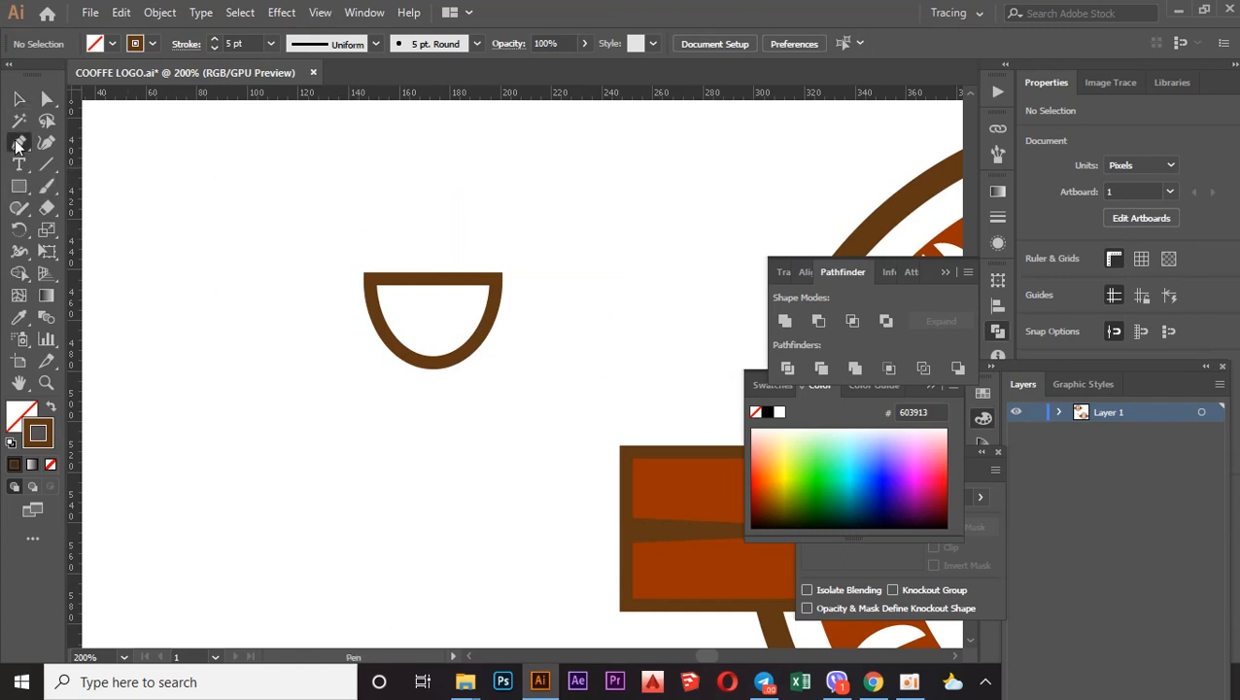
{"action": "left_click", "coordinate": [506, 279]}
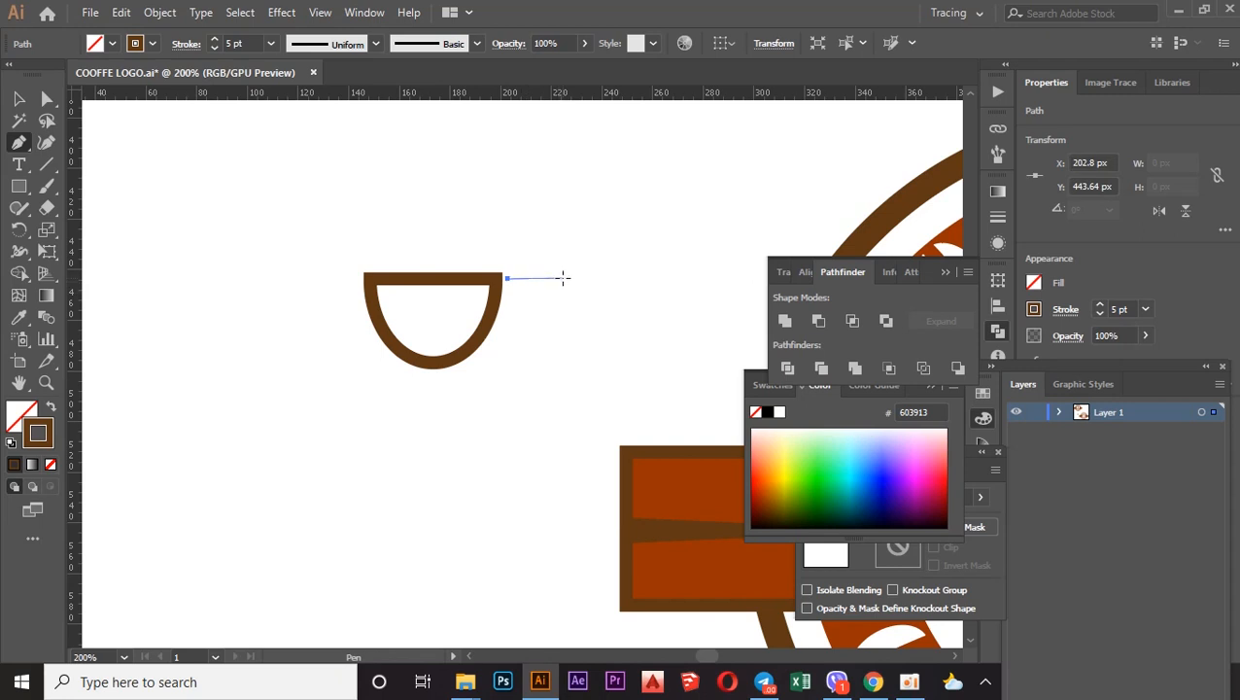
{"action": "left_click", "coordinate": [570, 278]}
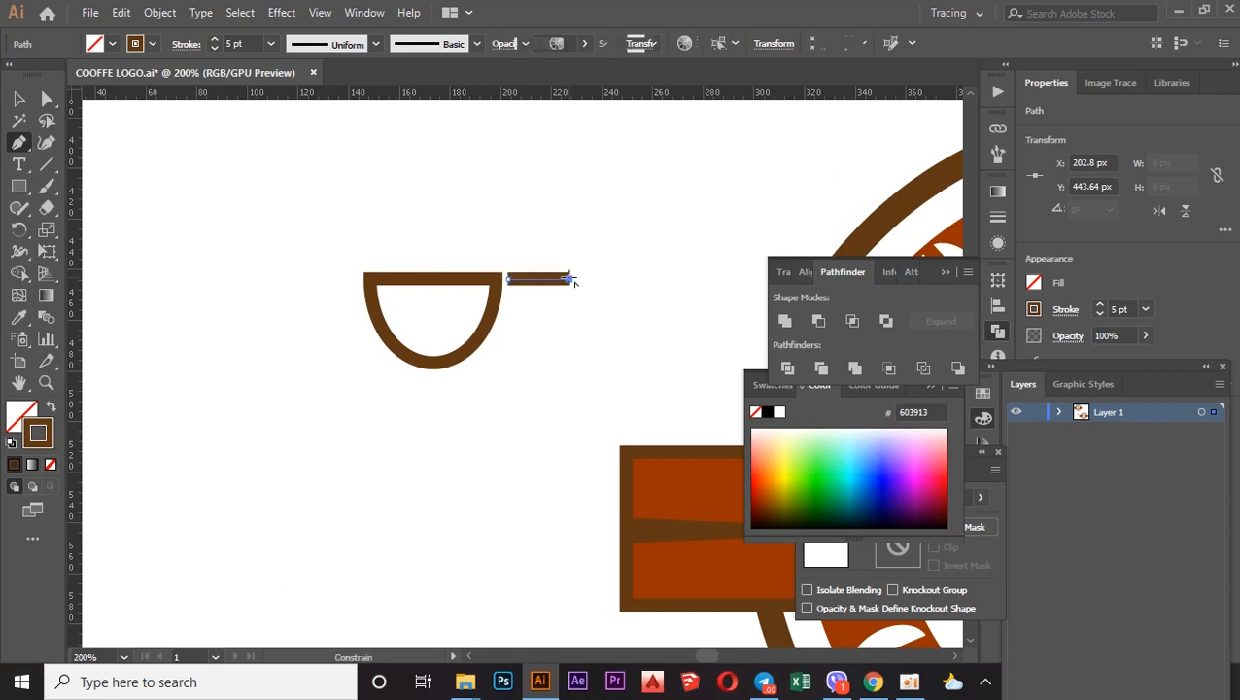
{"action": "left_click", "coordinate": [569, 358], "text": "ctrl"}
{"action": "left_click", "coordinate": [570, 349]}
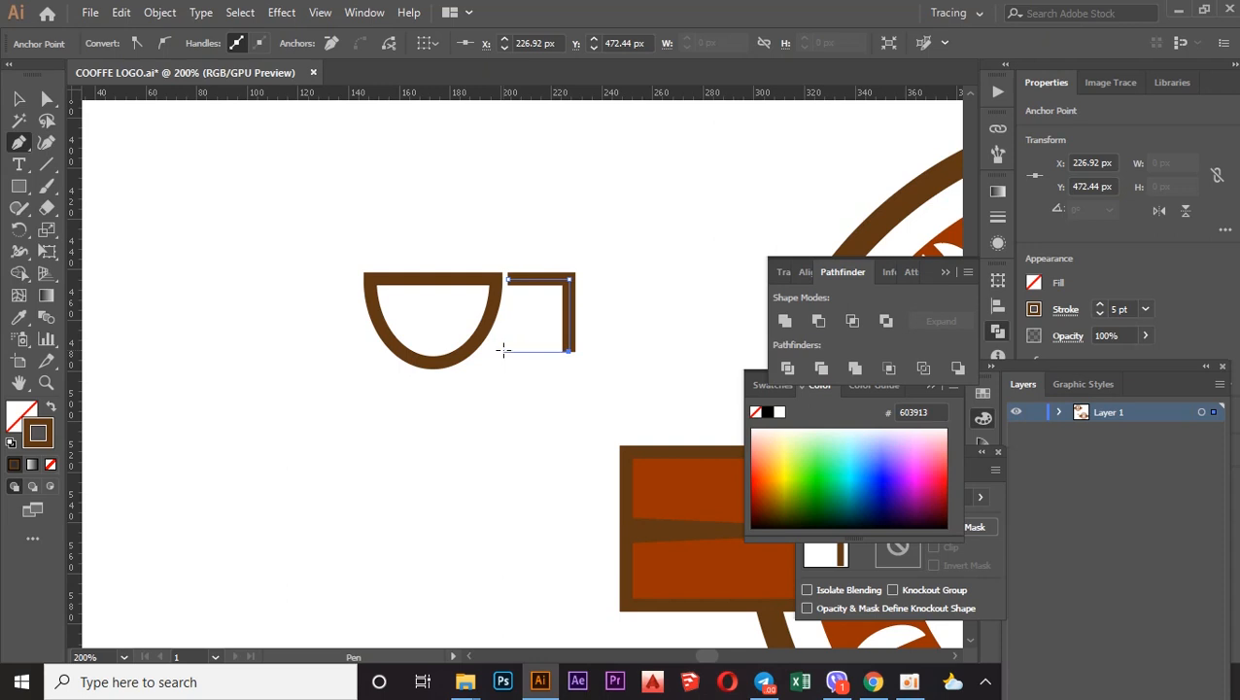
{"action": "left_click", "coordinate": [503, 350]}
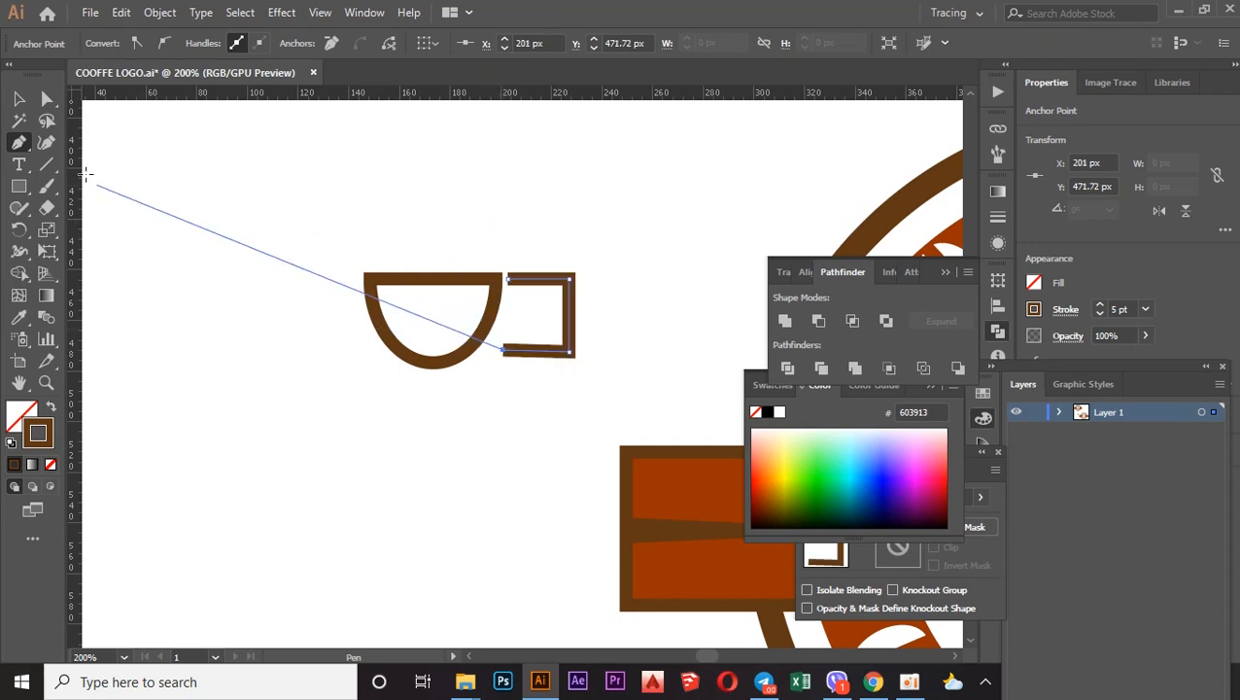
{"action": "left_click", "coordinate": [17, 101]}
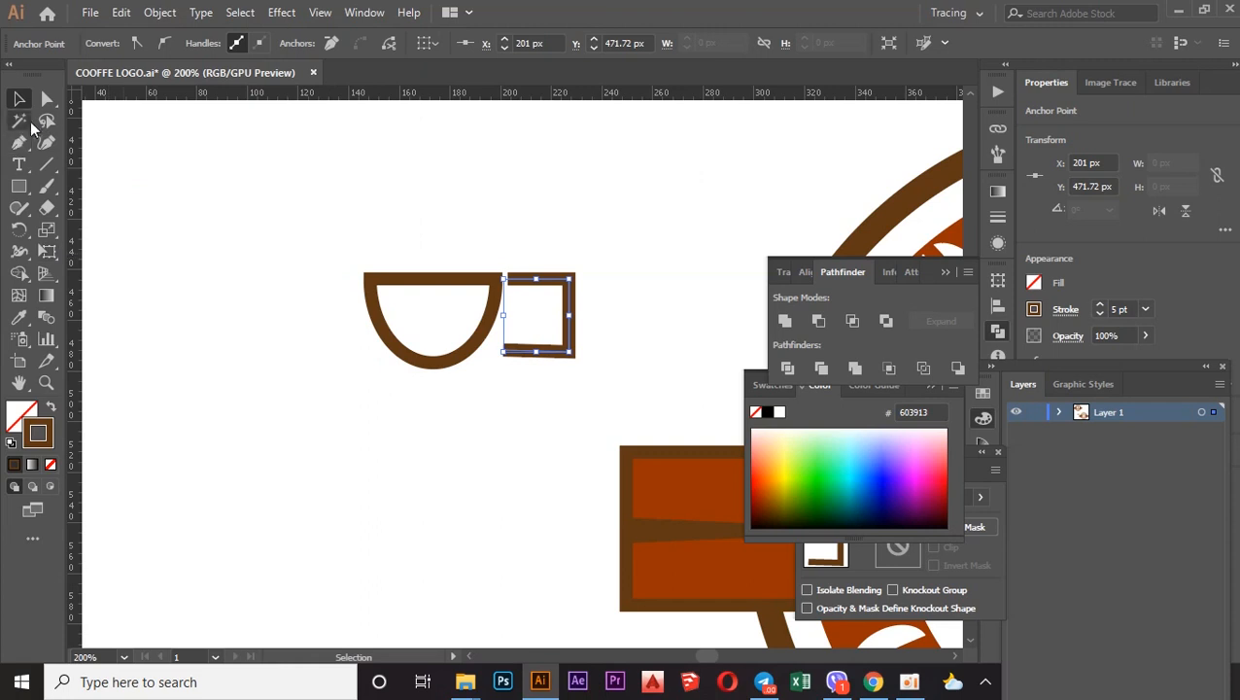
Round the two outer corners of the handle path to a radius of about 13 px.
{"action": "left_click", "coordinate": [45, 101]}
{"action": "scroll", "coordinate": [588, 291], "scroll_direction": "up", "scroll_amount": 1}
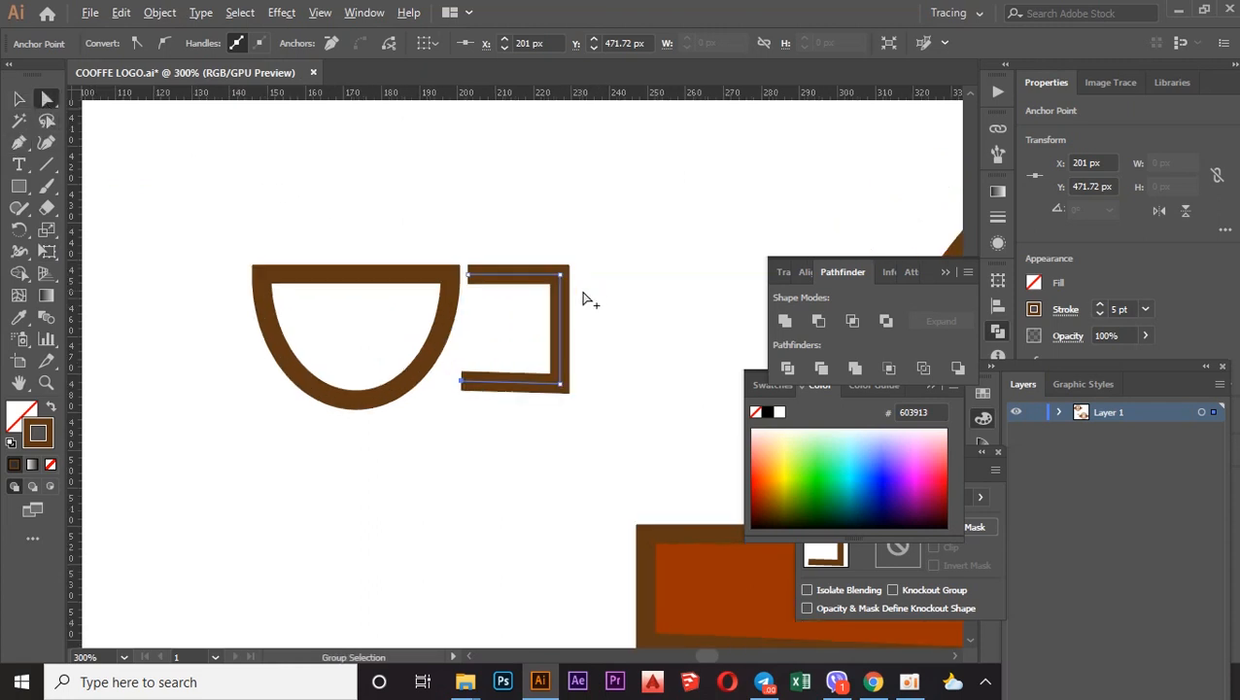
{"action": "left_click", "coordinate": [560, 276]}
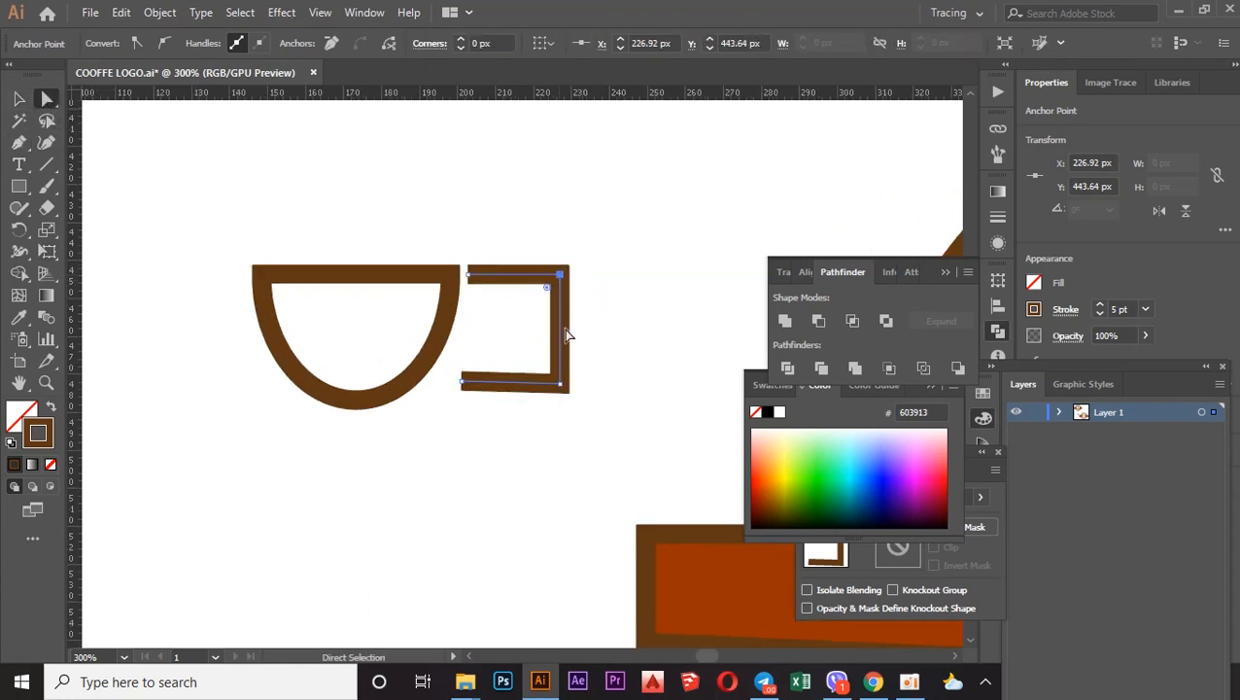
{"action": "left_click", "coordinate": [556, 383], "text": "alt"}
{"action": "left_click_drag", "start_coordinate": [554, 373], "coordinate": [491, 359]}
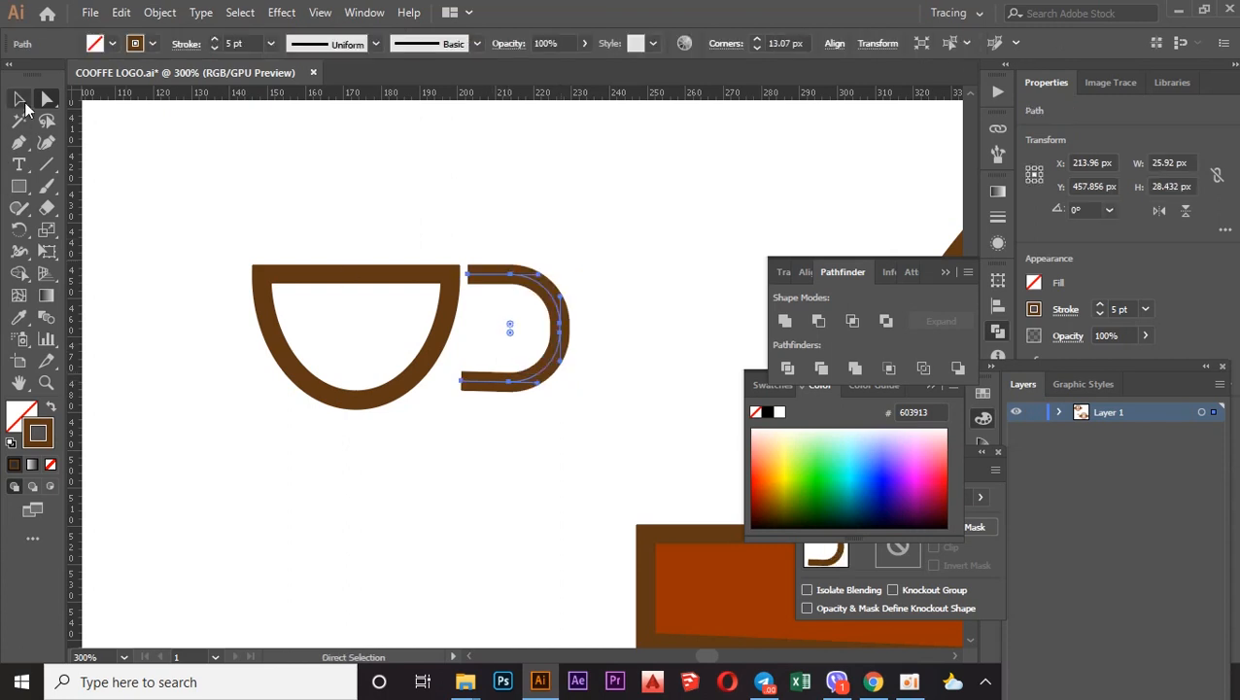
{"action": "left_click", "coordinate": [551, 239]}
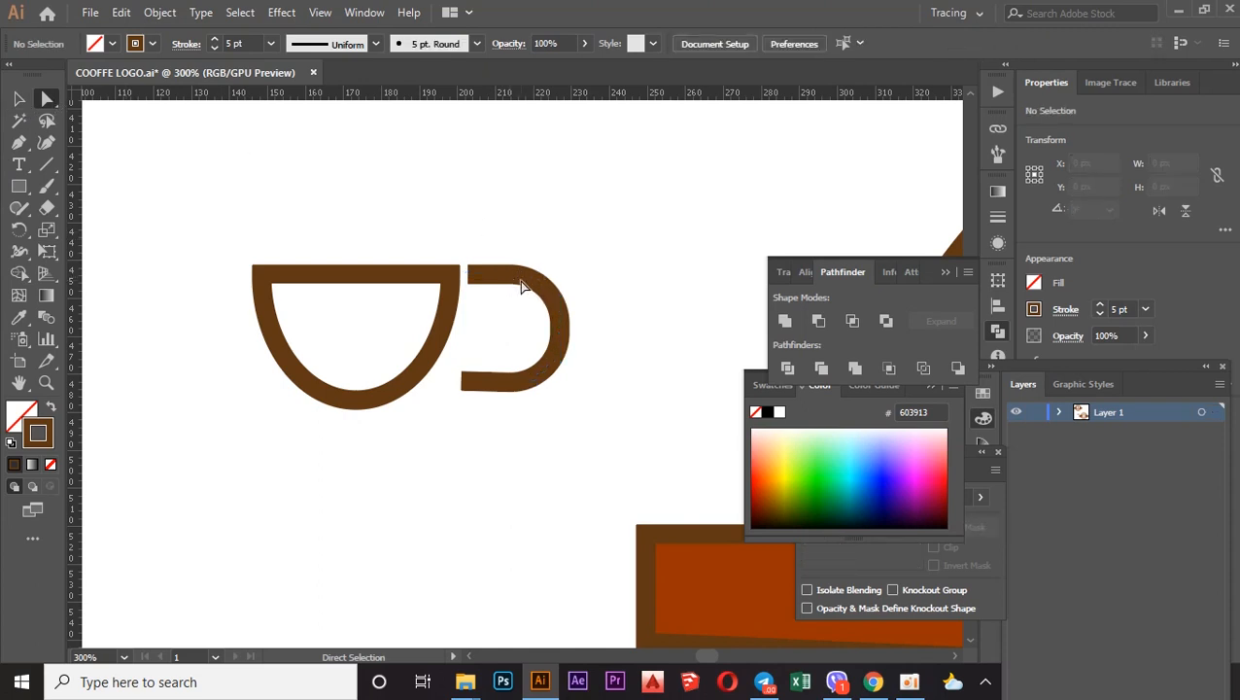
Try raising the handle's upper anchor point, deleting one of its outer-side points and reducing the handle's height slightly.
{"action": "left_click", "coordinate": [516, 277]}
{"action": "left_click_drag", "start_coordinate": [514, 275], "coordinate": [506, 263]}
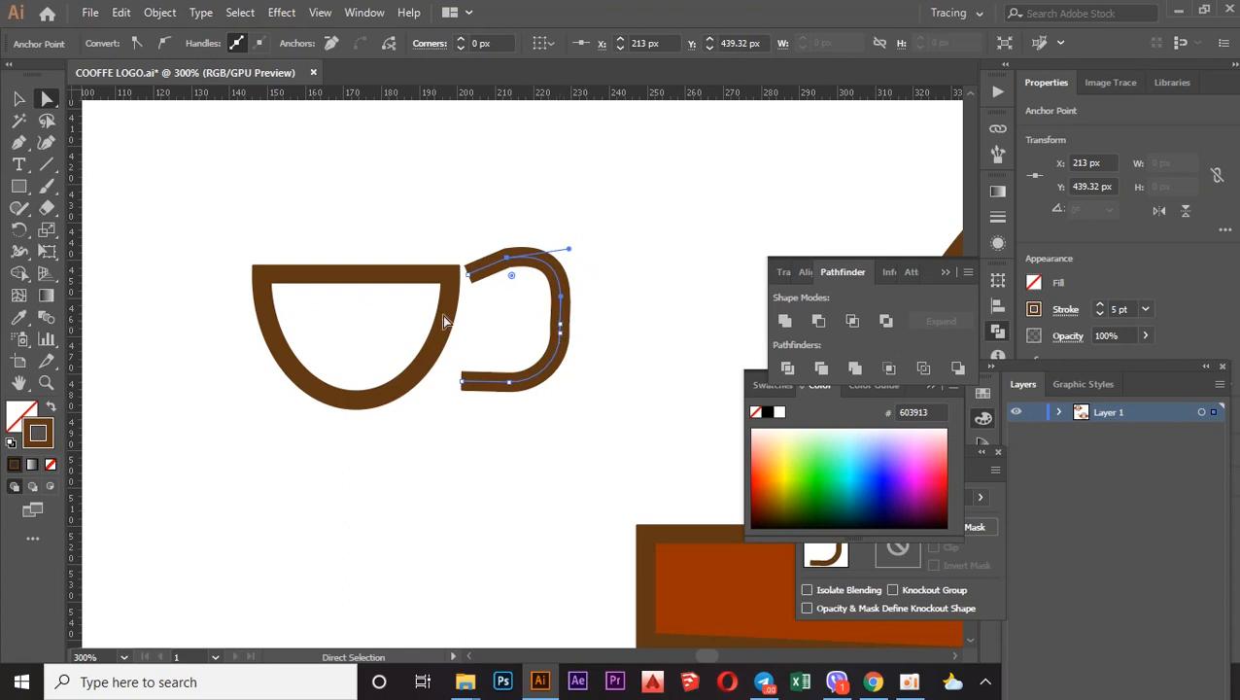
{"action": "left_click", "coordinate": [22, 145]}
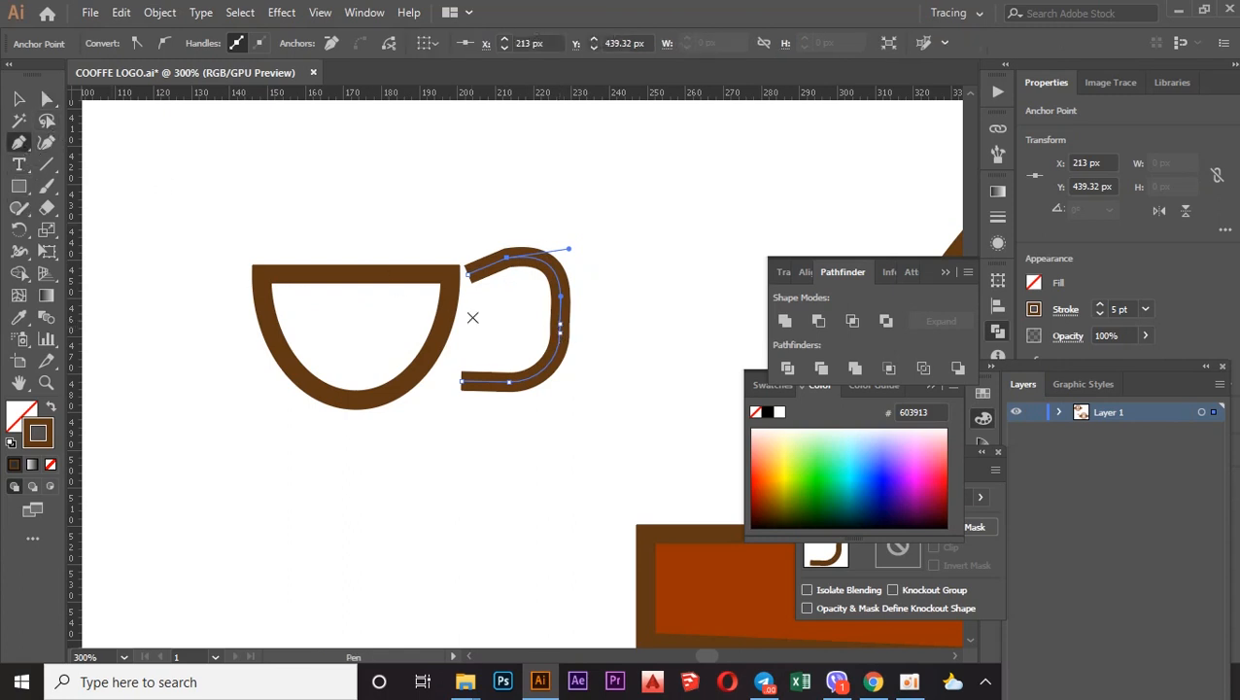
{"action": "left_click", "coordinate": [560, 324]}
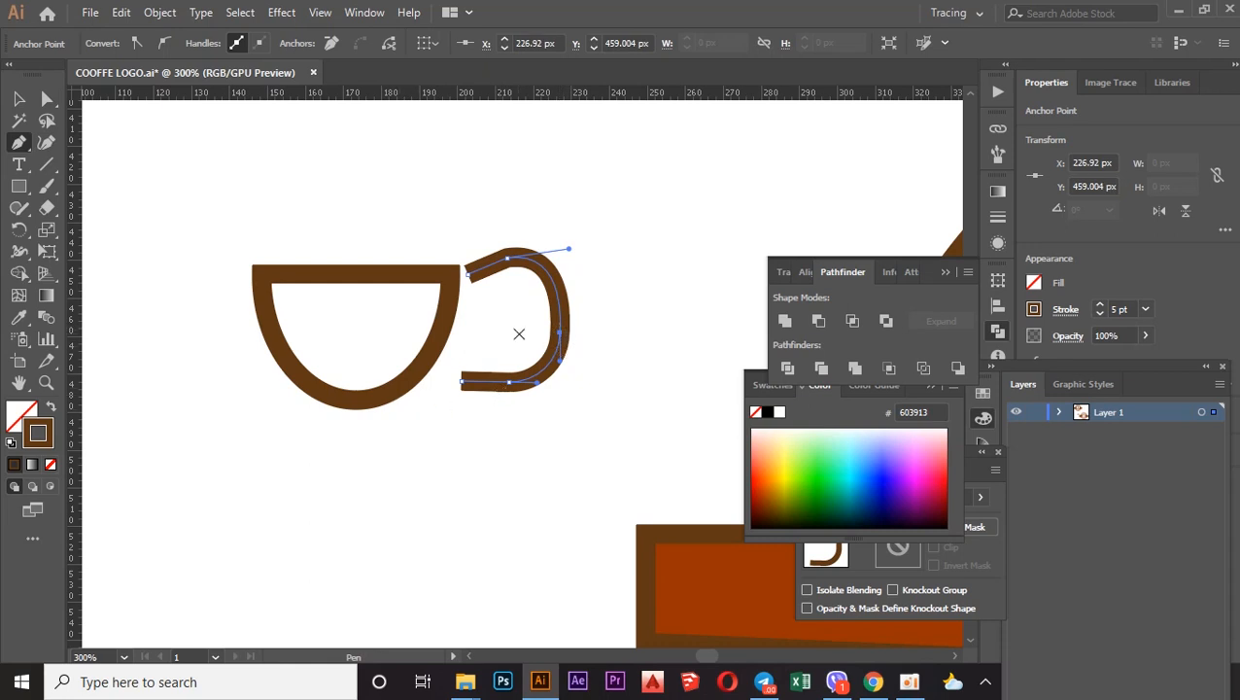
{"action": "left_click", "coordinate": [19, 98]}
{"action": "left_click_drag", "start_coordinate": [510, 382], "coordinate": [510, 377]}
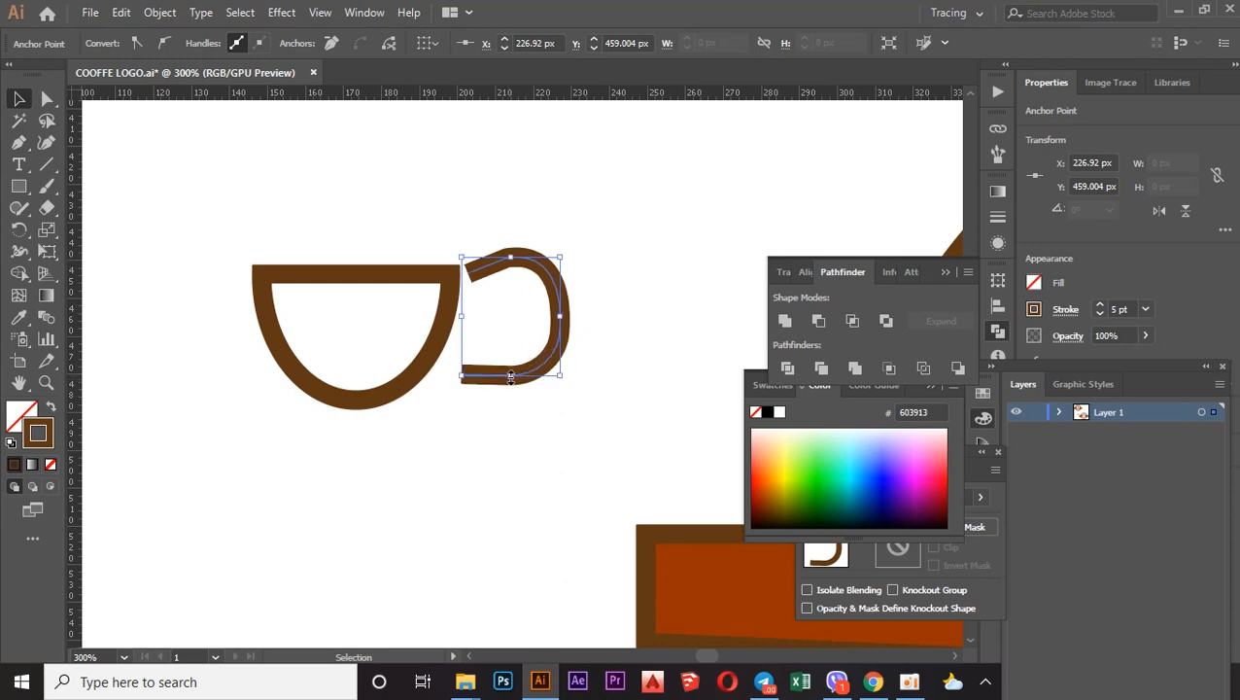
{"action": "left_click", "coordinate": [474, 285]}
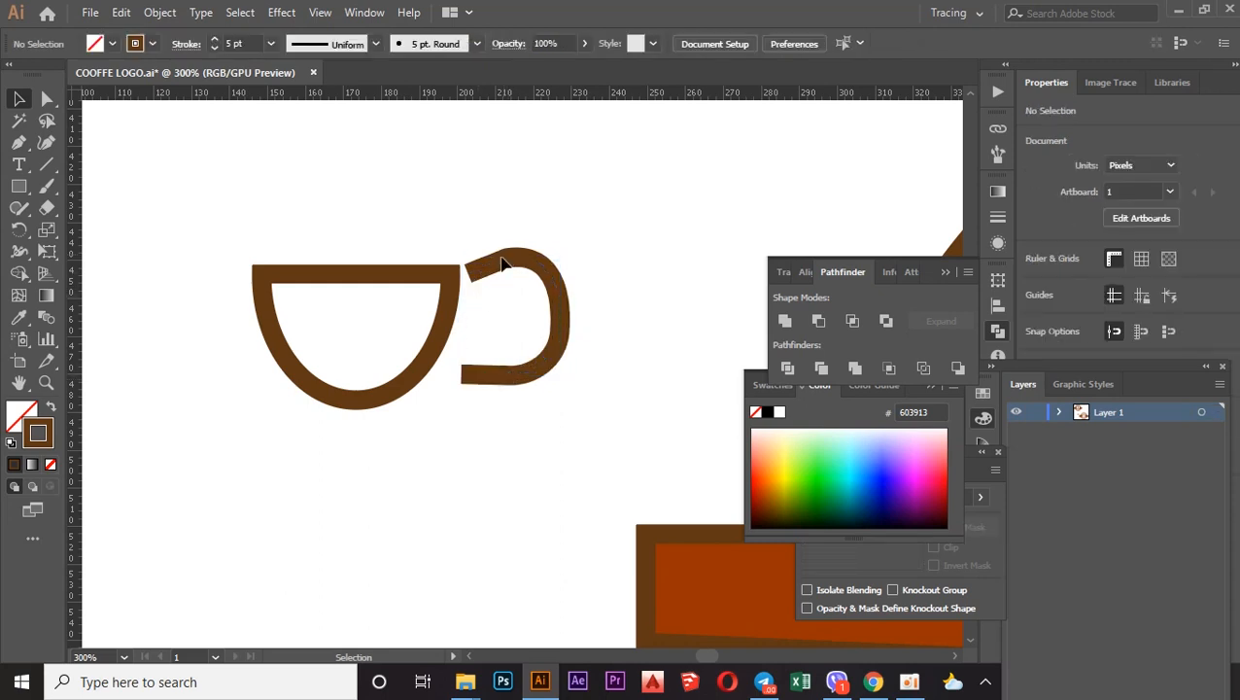
Try to shift the handle so that its upper end meets the cup's rim.
{"action": "left_click", "coordinate": [473, 277]}
{"action": "left_click", "coordinate": [446, 227]}
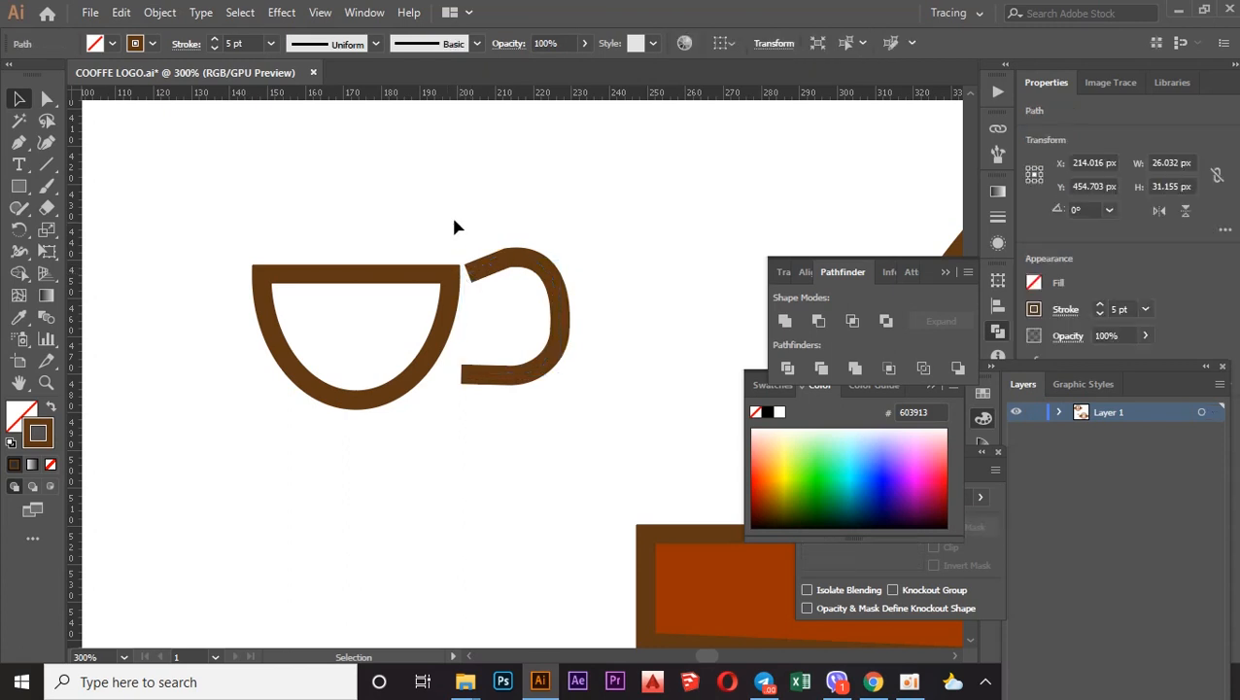
{"action": "left_click_drag", "start_coordinate": [472, 275], "coordinate": [469, 263]}
{"action": "key", "text": "a"}
{"action": "key", "text": "ctrl+z"}
{"action": "left_click", "coordinate": [530, 219]}
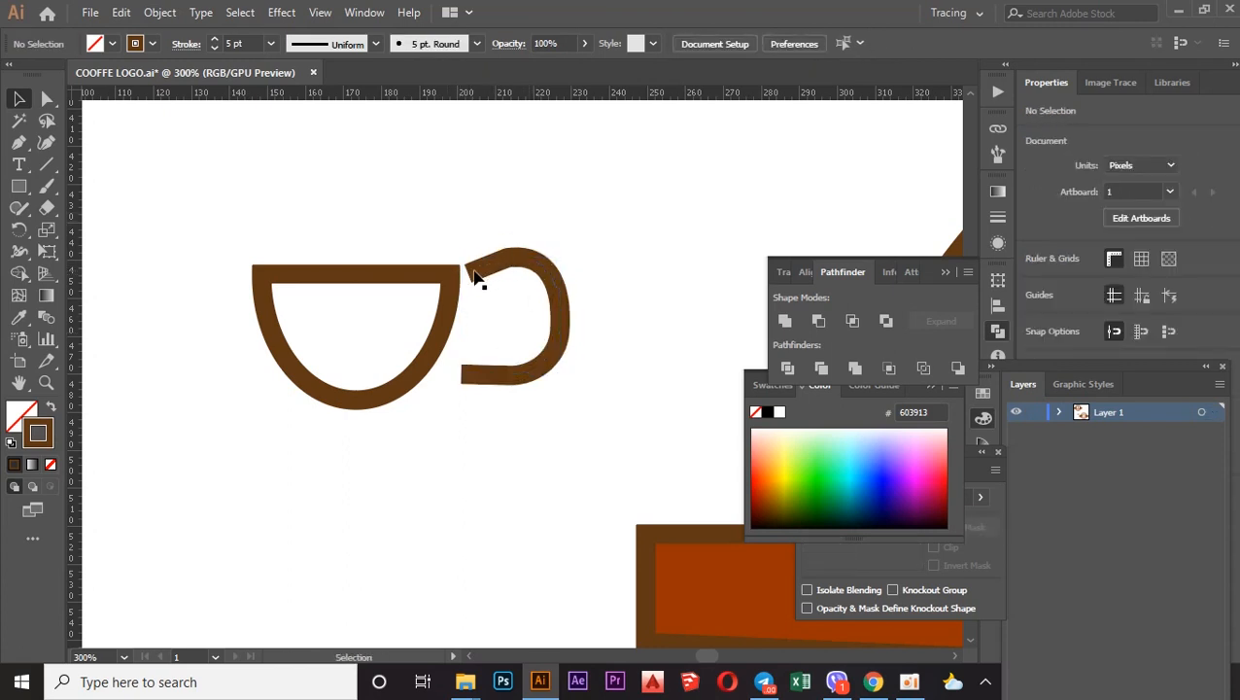
{"action": "mouse_move", "coordinate": [471, 273]}
{"action": "left_mouse_down"}
{"action": "mouse_move", "coordinate": [469, 260]}
{"action": "mouse_move", "coordinate": [469, 281]}
{"action": "left_mouse_up"}
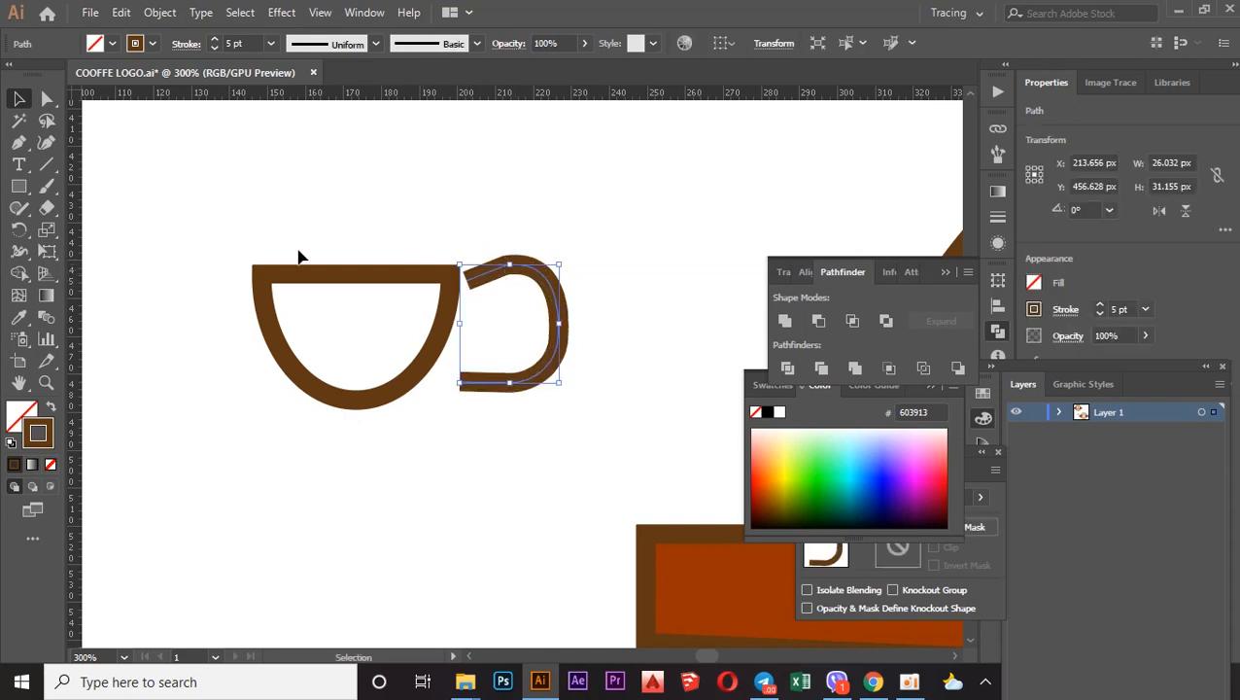
Undo the handle's move, resize and point deletion, and lower its upper anchor point level with its upper end.
{"action": "key", "text": "ctrl+z"}
{"action": "key", "text": "ctrl+z"}
{"action": "key", "text": "ctrl+z"}
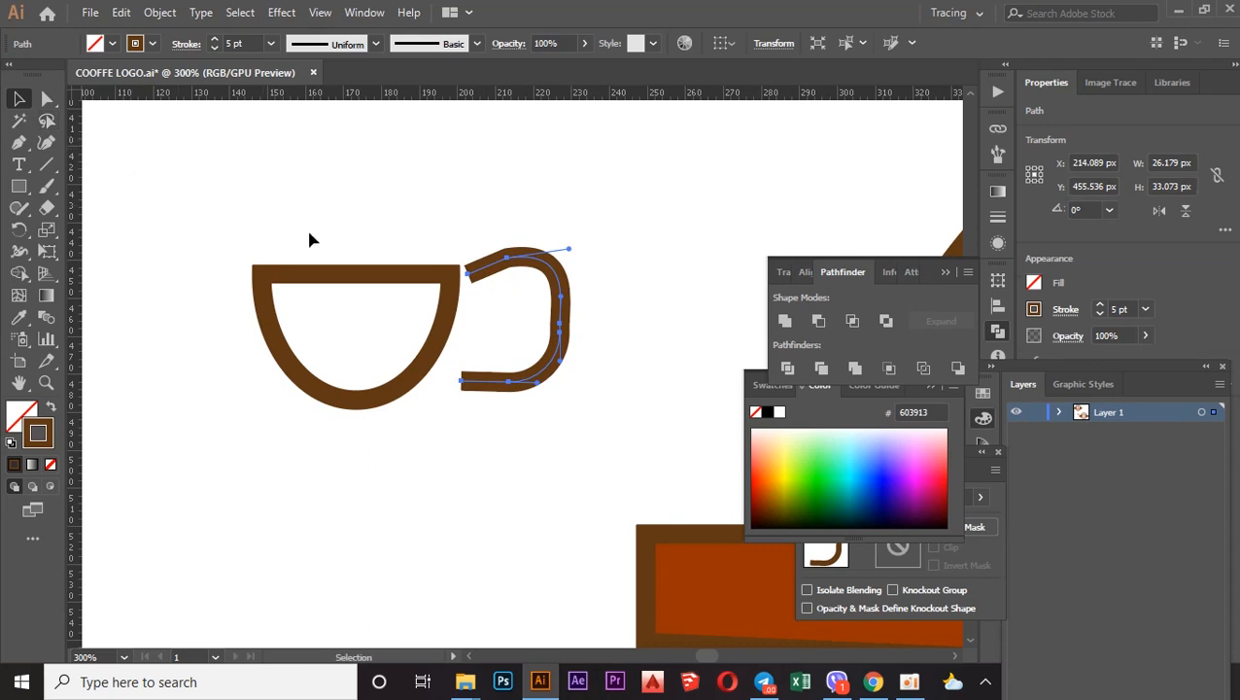
{"action": "left_click_drag", "start_coordinate": [506, 259], "coordinate": [510, 275]}
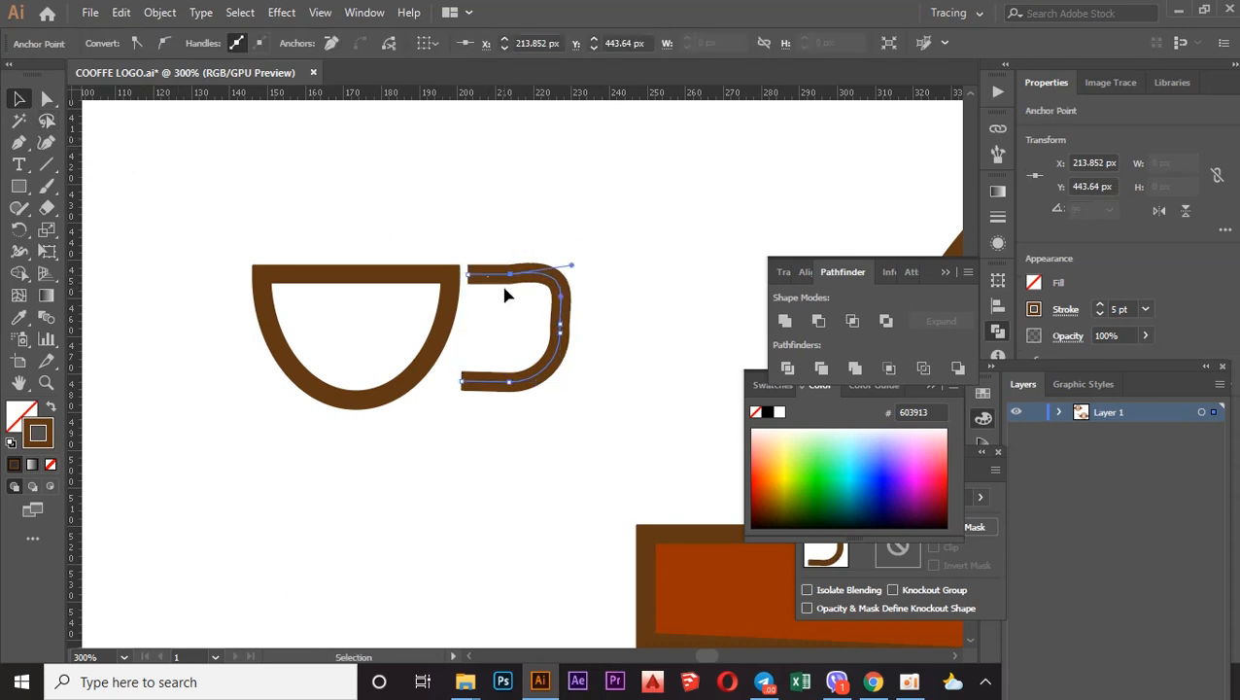
{"action": "left_click", "coordinate": [472, 251]}
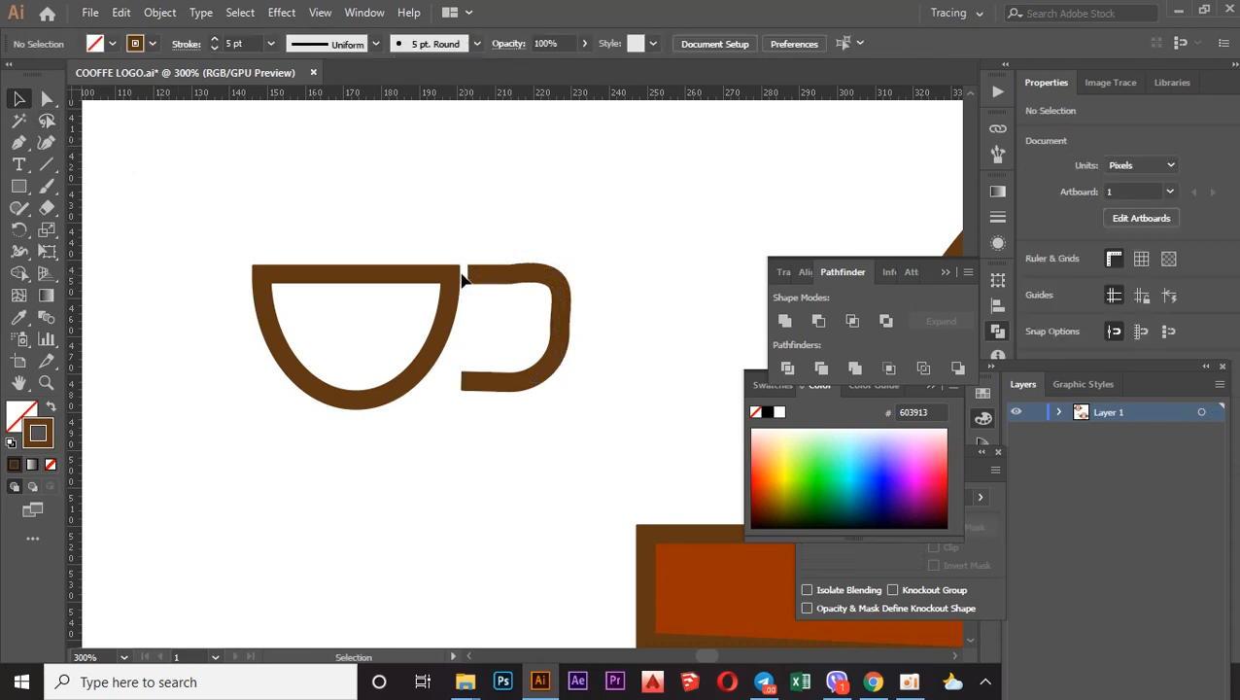
Move the whole handle up slightly and lower its upper end point toward the cup's top corner so the upper arm slopes.
{"action": "left_click", "coordinate": [512, 276]}
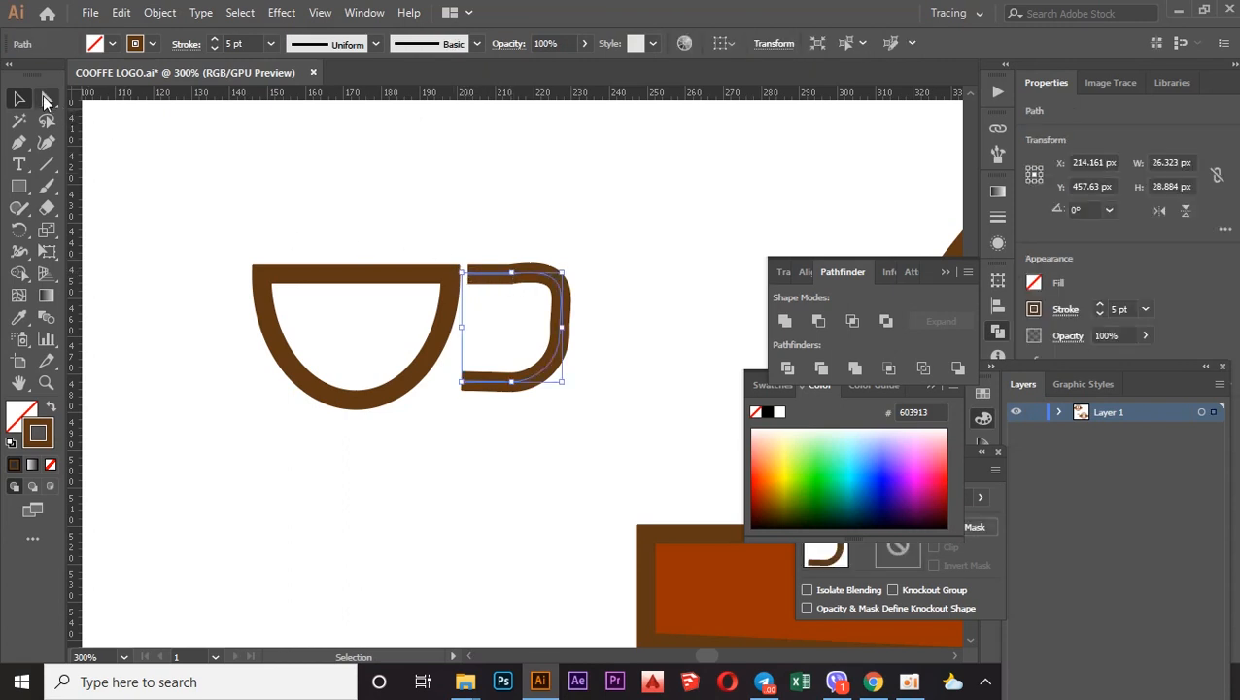
{"action": "left_click", "coordinate": [47, 98]}
{"action": "left_click_drag", "start_coordinate": [470, 273], "coordinate": [468, 262]}
{"action": "left_click", "coordinate": [474, 282]}
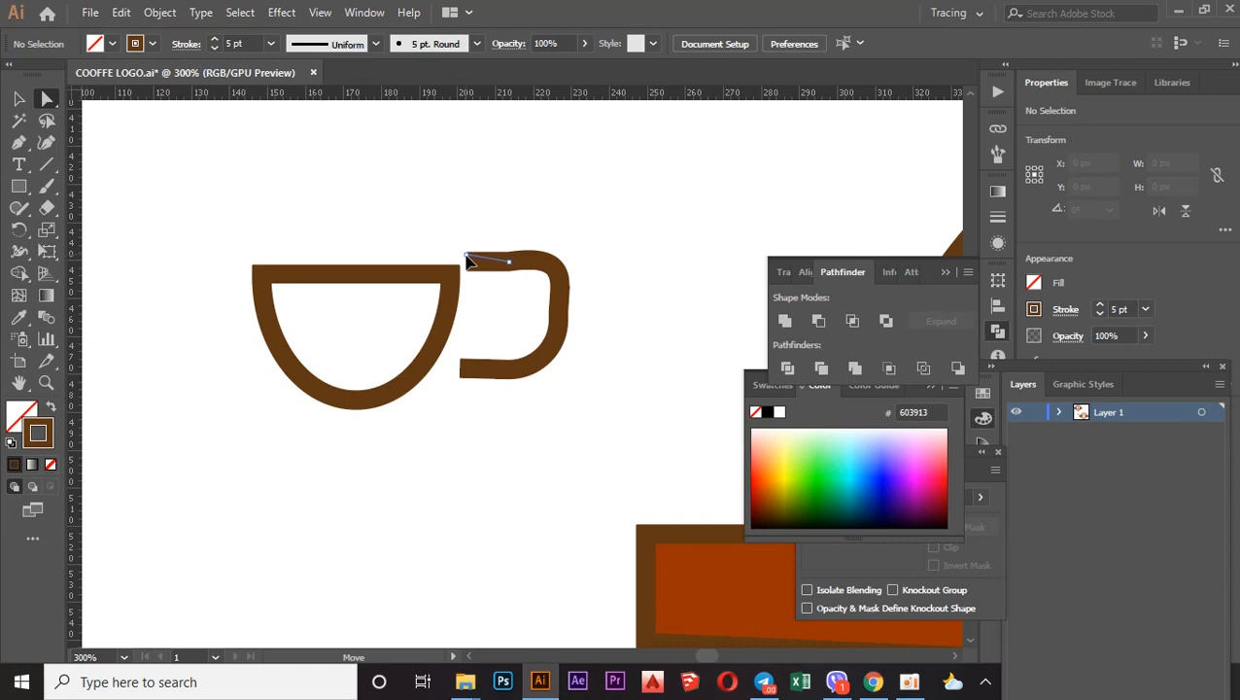
{"action": "left_click_drag", "start_coordinate": [466, 256], "coordinate": [464, 269]}
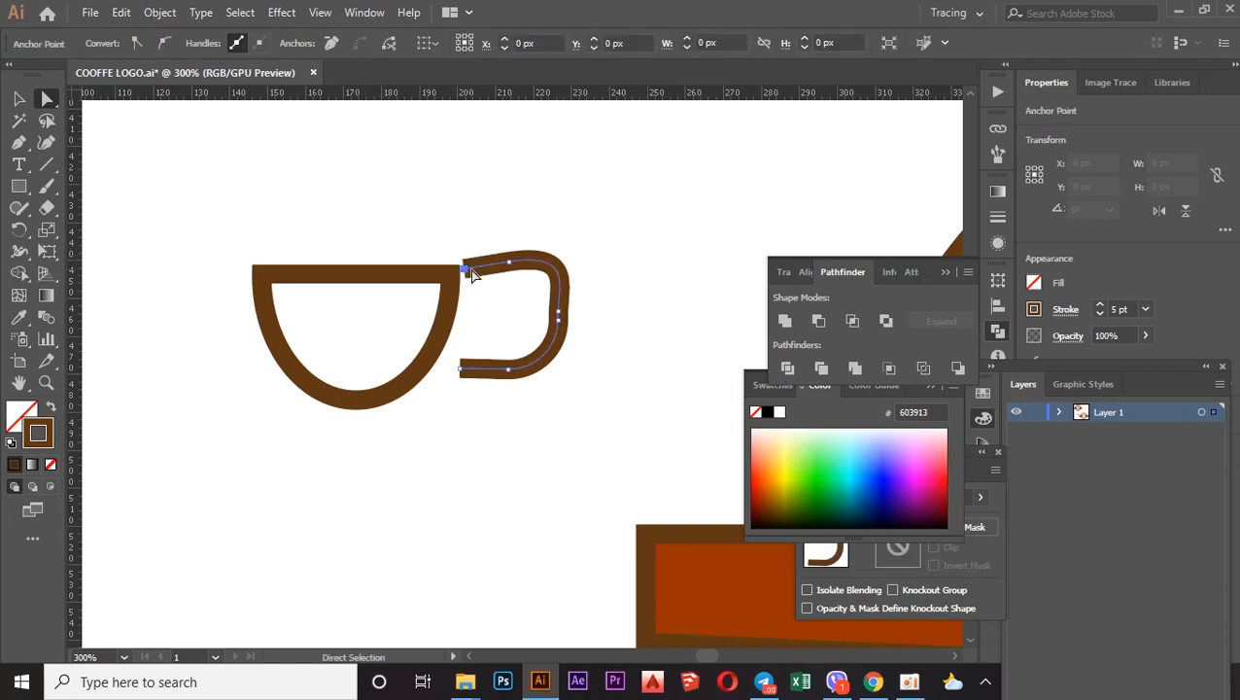
Delete the upper of the two anchor points on the handle's outer curve and raise the remaining one to about Y 451 px.
{"action": "mouse_move", "coordinate": [562, 320]}
{"action": "left_mouse_down"}
{"action": "mouse_move", "coordinate": [568, 254]}
{"action": "mouse_move", "coordinate": [567, 313]}
{"action": "left_mouse_up"}
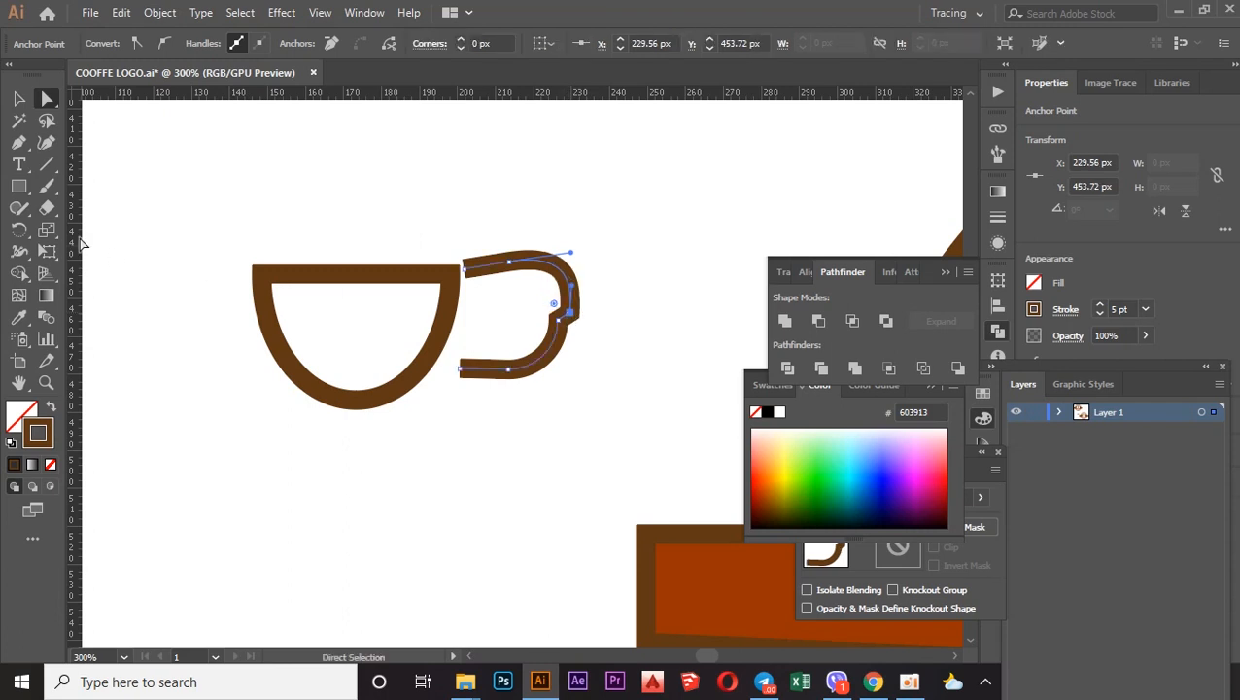
{"action": "left_click", "coordinate": [20, 144]}
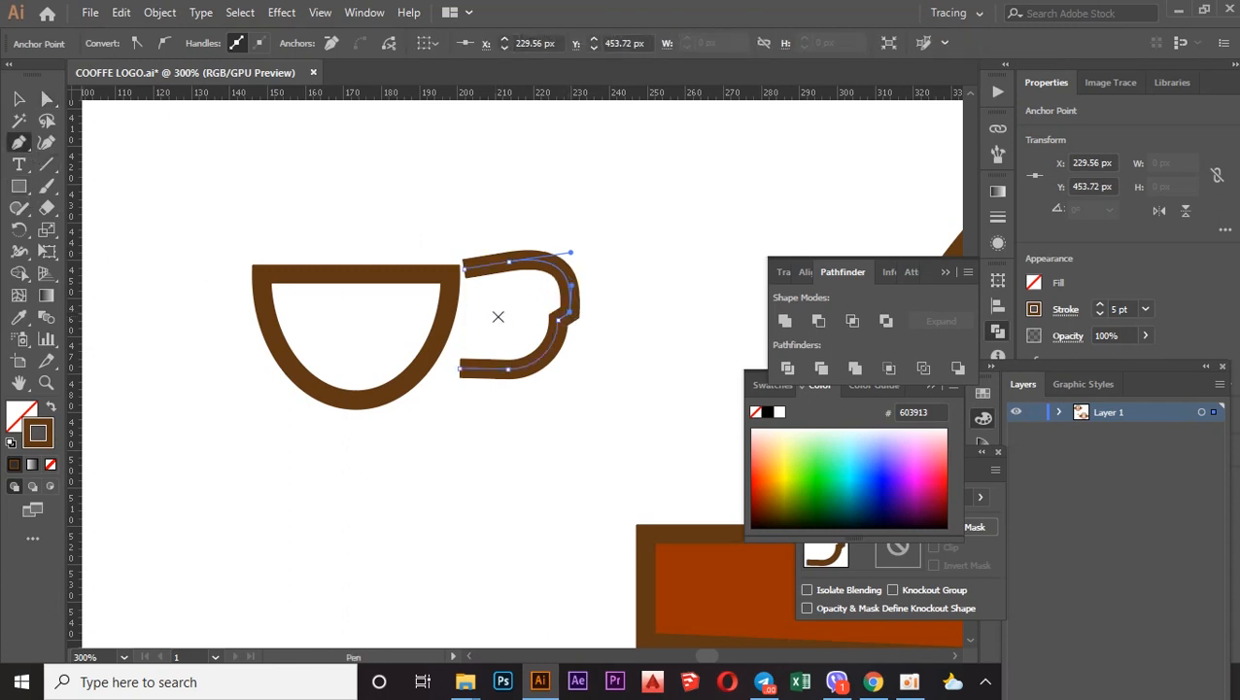
{"action": "left_click", "coordinate": [569, 312]}
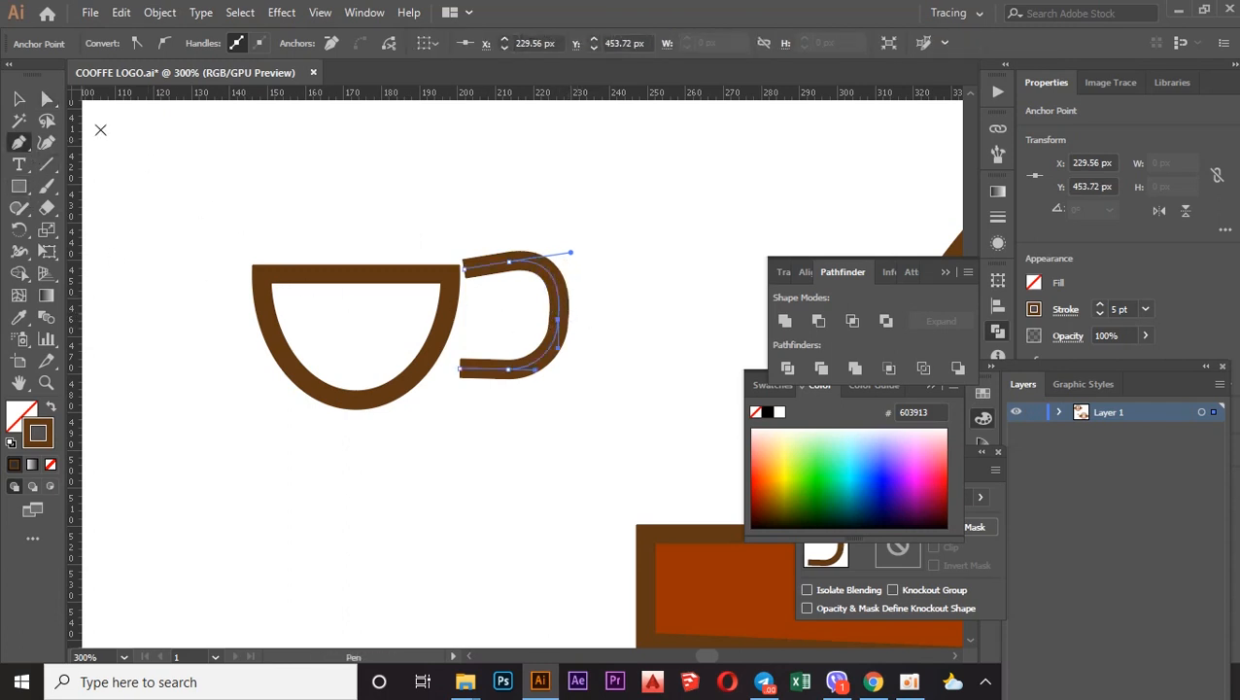
{"action": "left_click", "coordinate": [46, 98]}
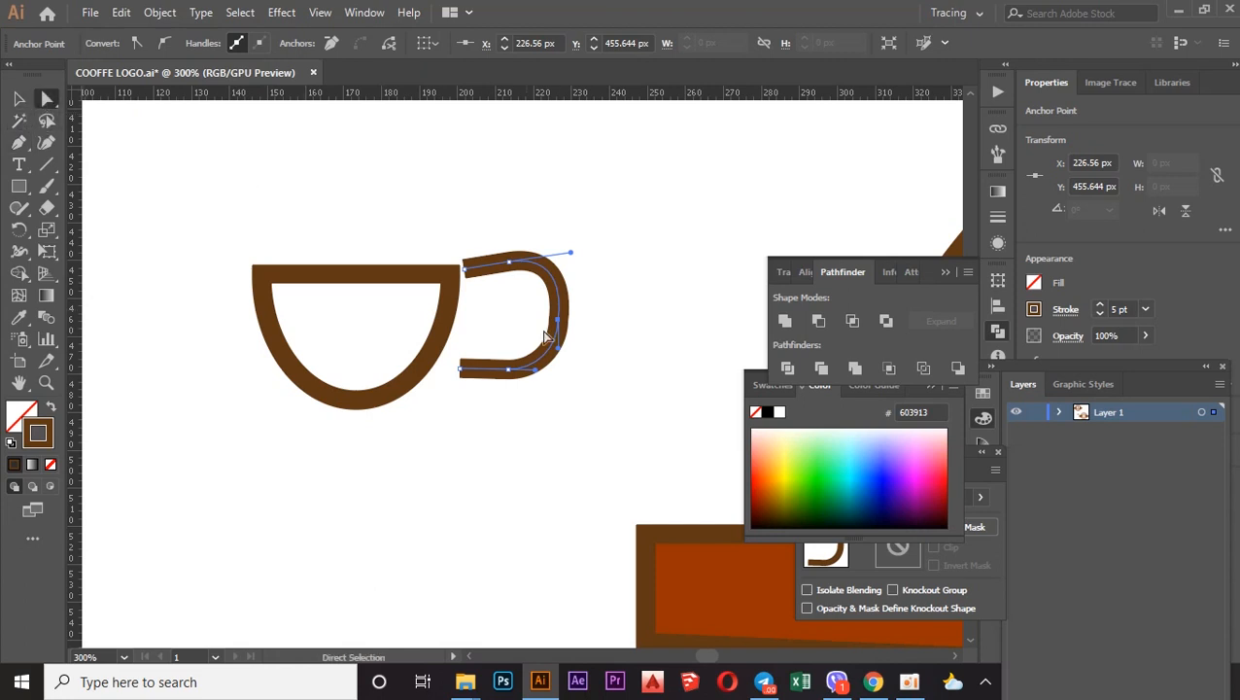
{"action": "left_click", "coordinate": [558, 319]}
{"action": "left_click_drag", "start_coordinate": [569, 333], "coordinate": [560, 308]}
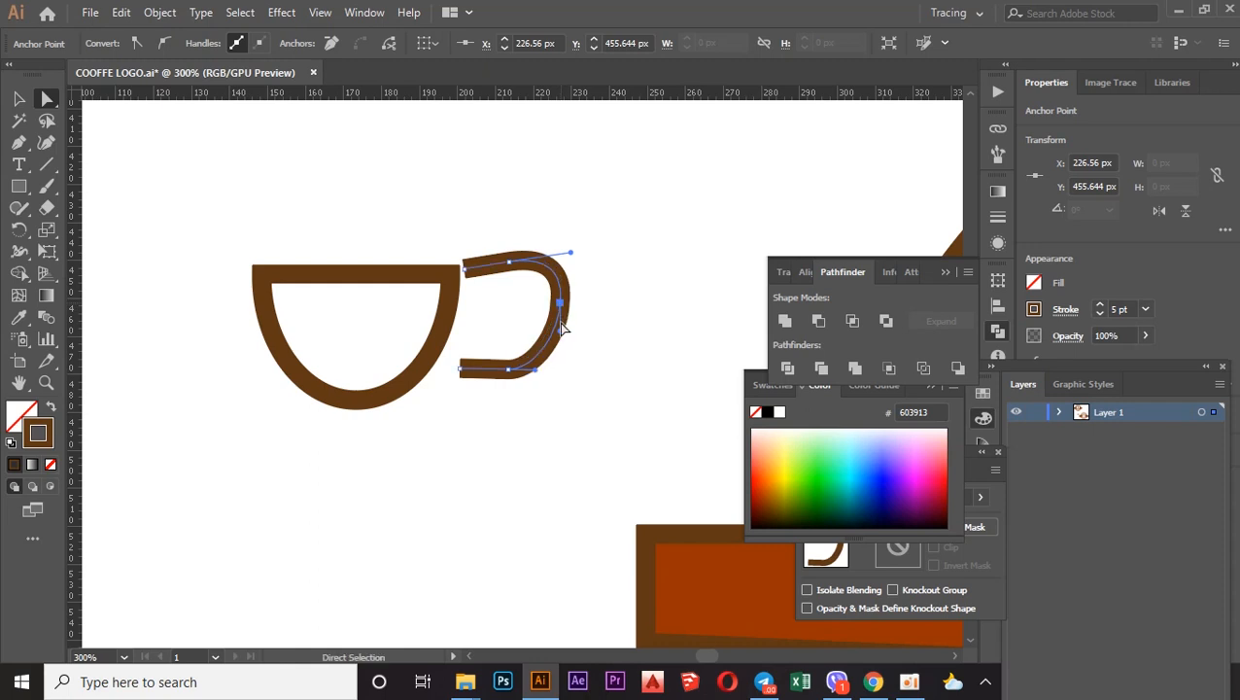
Adjust the handle's lower curve and lower its bottom end point to about X 200, Y 471 px.
{"action": "left_click", "coordinate": [536, 371]}
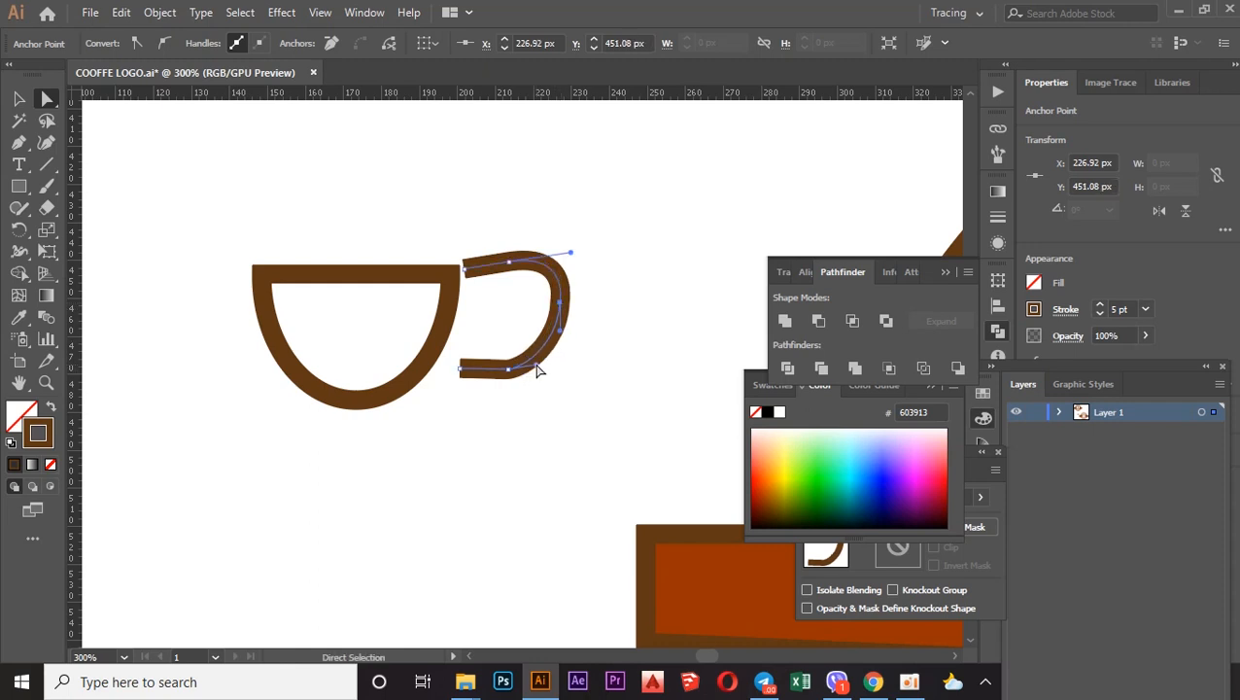
{"action": "left_click_drag", "start_coordinate": [461, 369], "coordinate": [462, 382]}
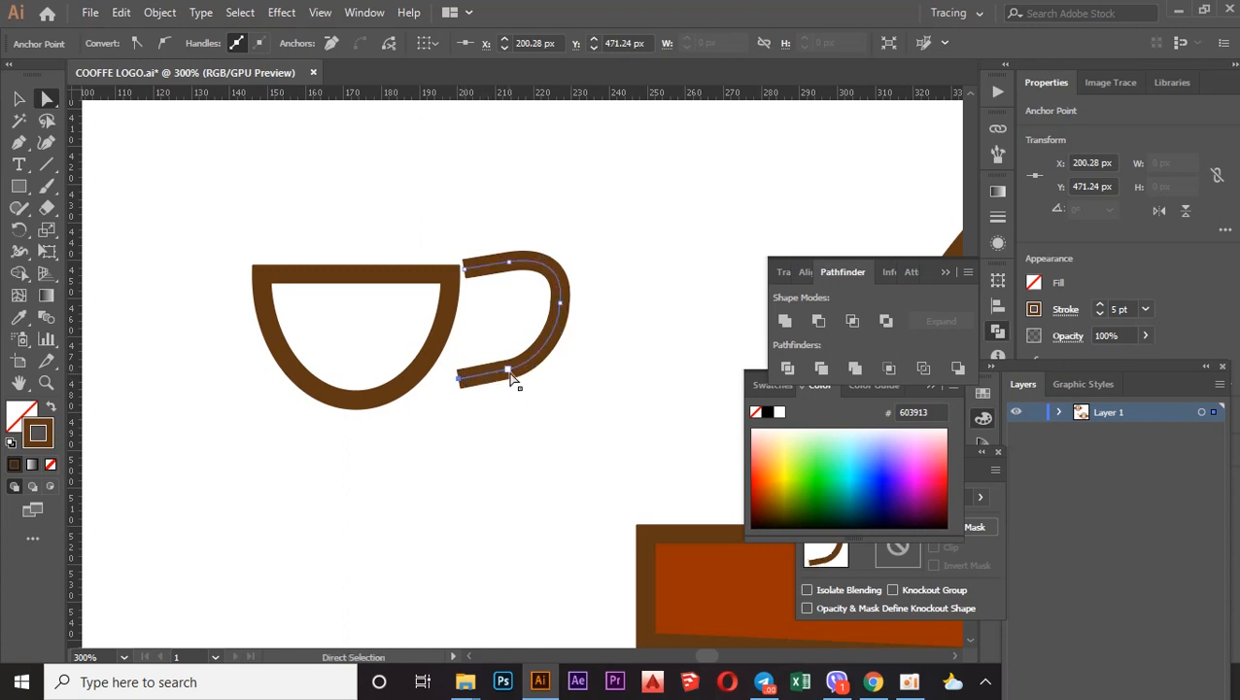
{"action": "left_click", "coordinate": [596, 285]}
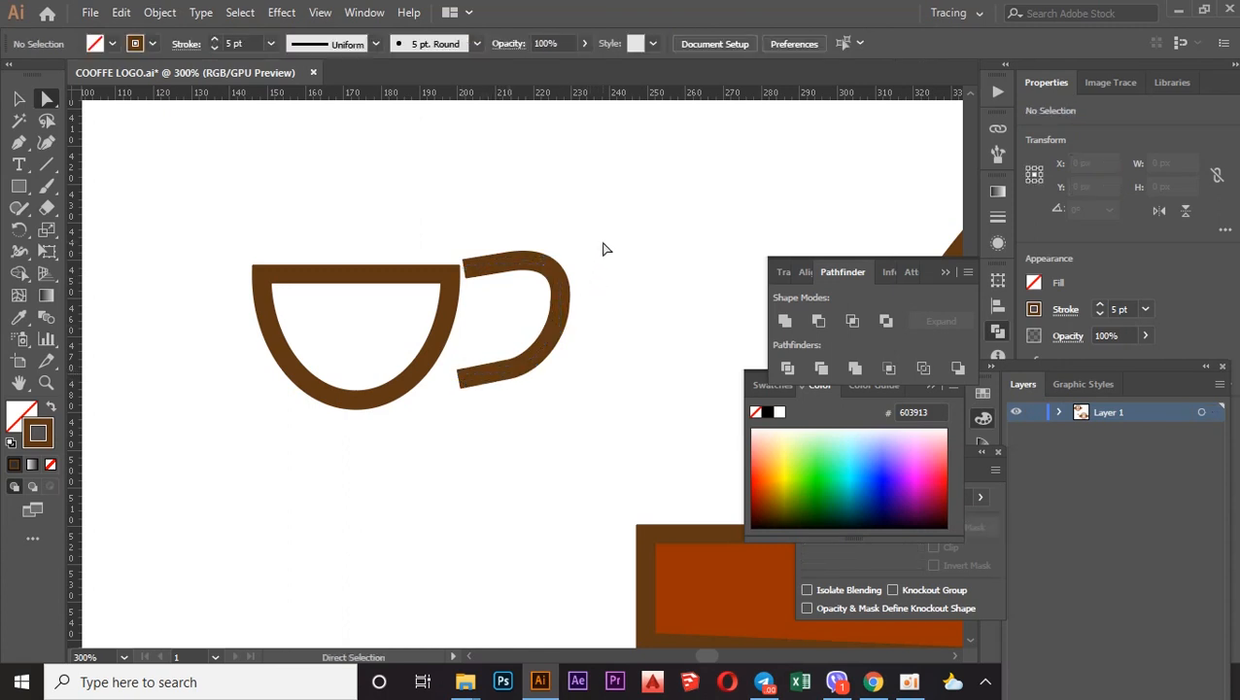
Move the handle down and toward the cup so its upper end overlaps the cup's side, centred at about X 211, Y 460 px.
{"action": "left_click", "coordinate": [21, 100]}
{"action": "left_click", "coordinate": [563, 300]}
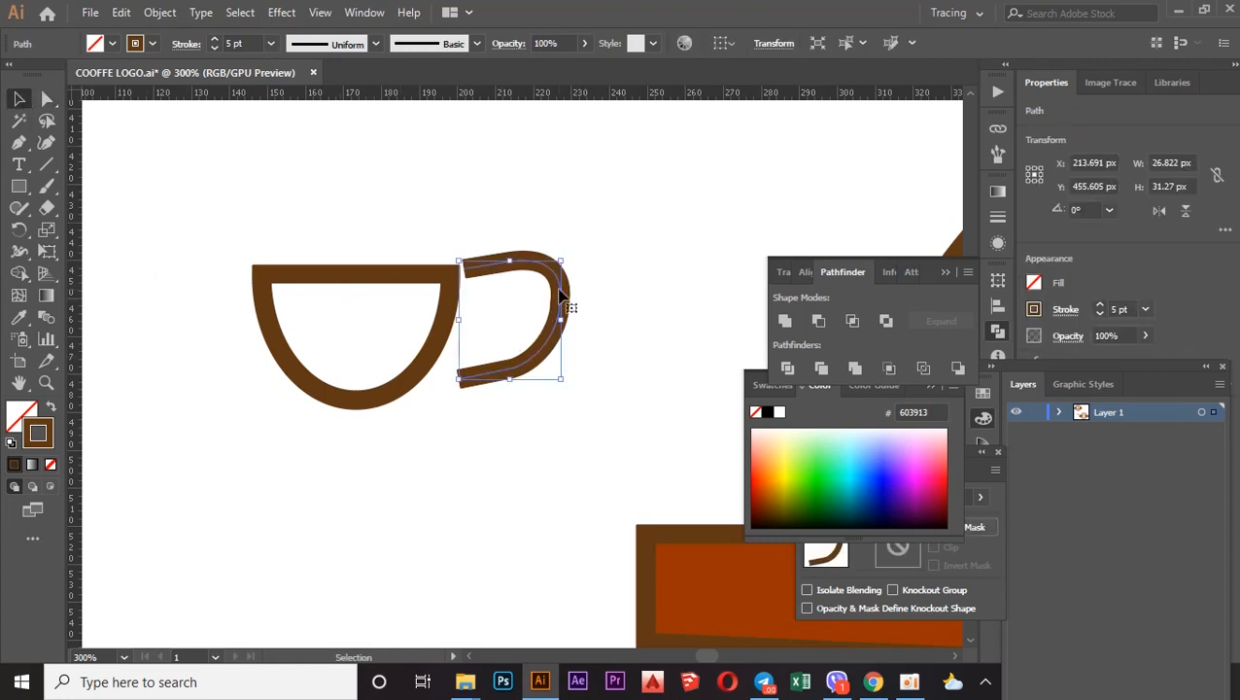
{"action": "left_click", "coordinate": [552, 288]}
{"action": "left_click", "coordinate": [560, 280]}
{"action": "left_click_drag", "start_coordinate": [551, 287], "coordinate": [542, 302]}
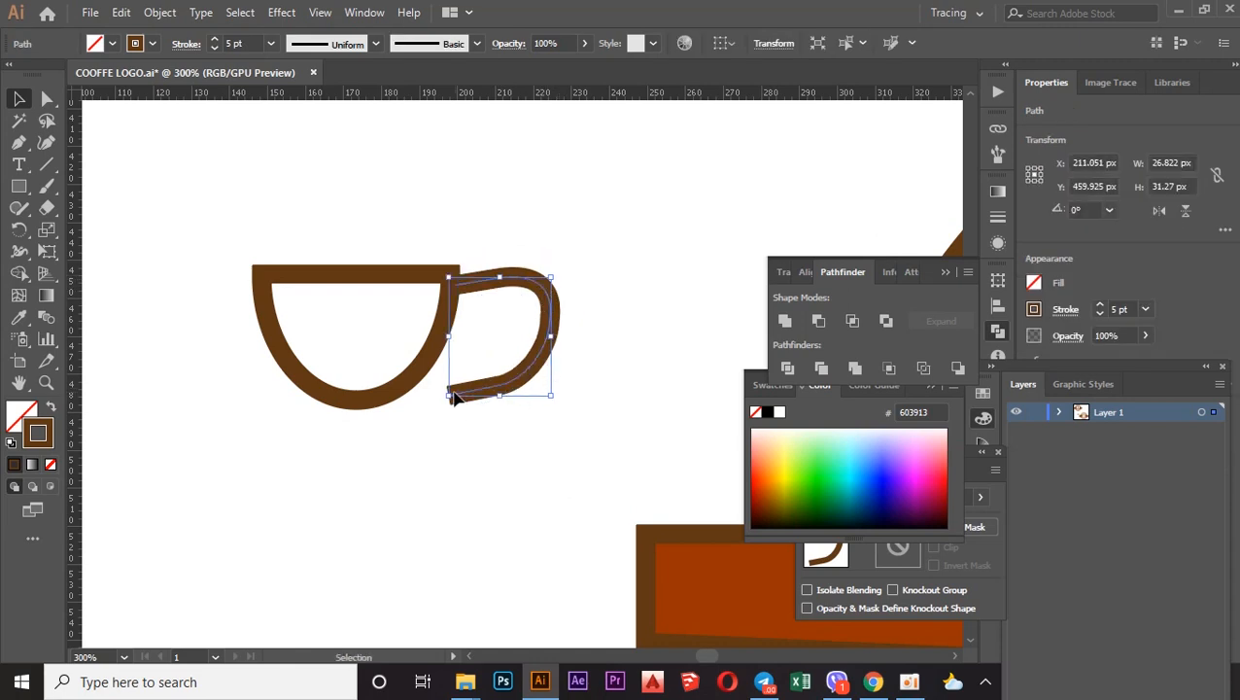
{"action": "left_click", "coordinate": [46, 99]}
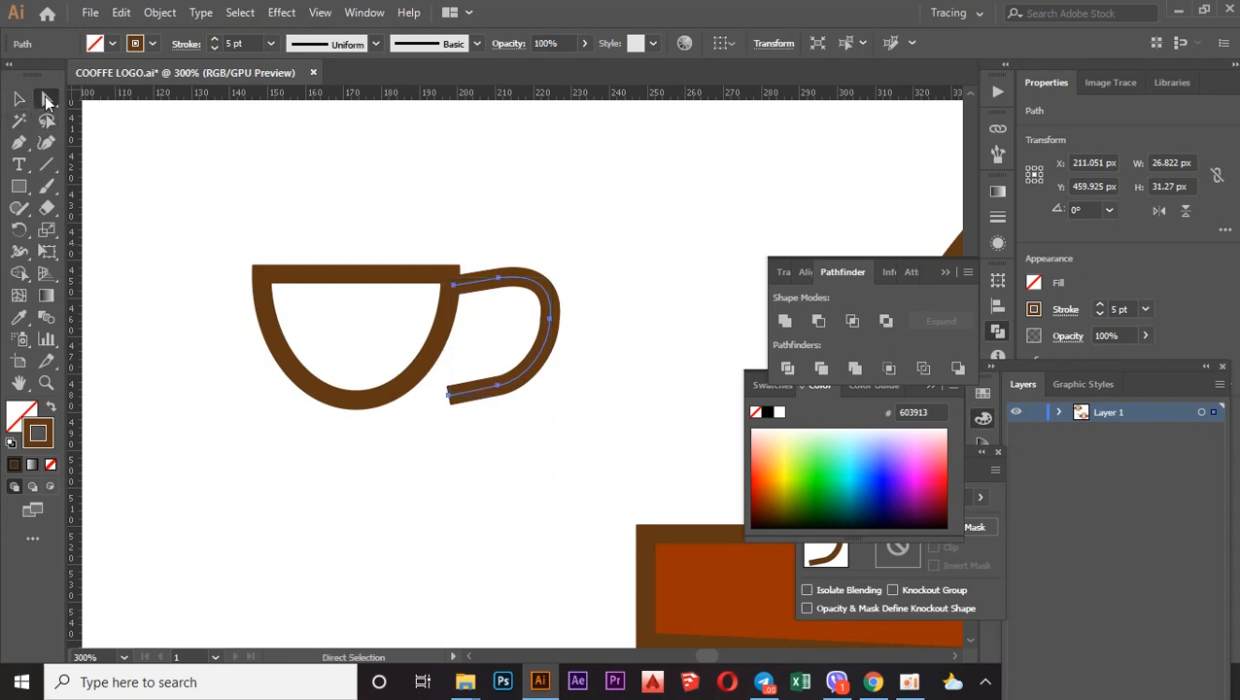
Move the handle's bottom end point onto the cup's lower side at about X 188, Y 471 px and pull the neighbouring anchor toward the cup.
{"action": "left_click_drag", "start_coordinate": [447, 396], "coordinate": [422, 379]}
{"action": "key", "text": "ctrl+z"}
{"action": "left_click", "coordinate": [450, 415]}
{"action": "left_click_drag", "start_coordinate": [450, 401], "coordinate": [421, 384]}
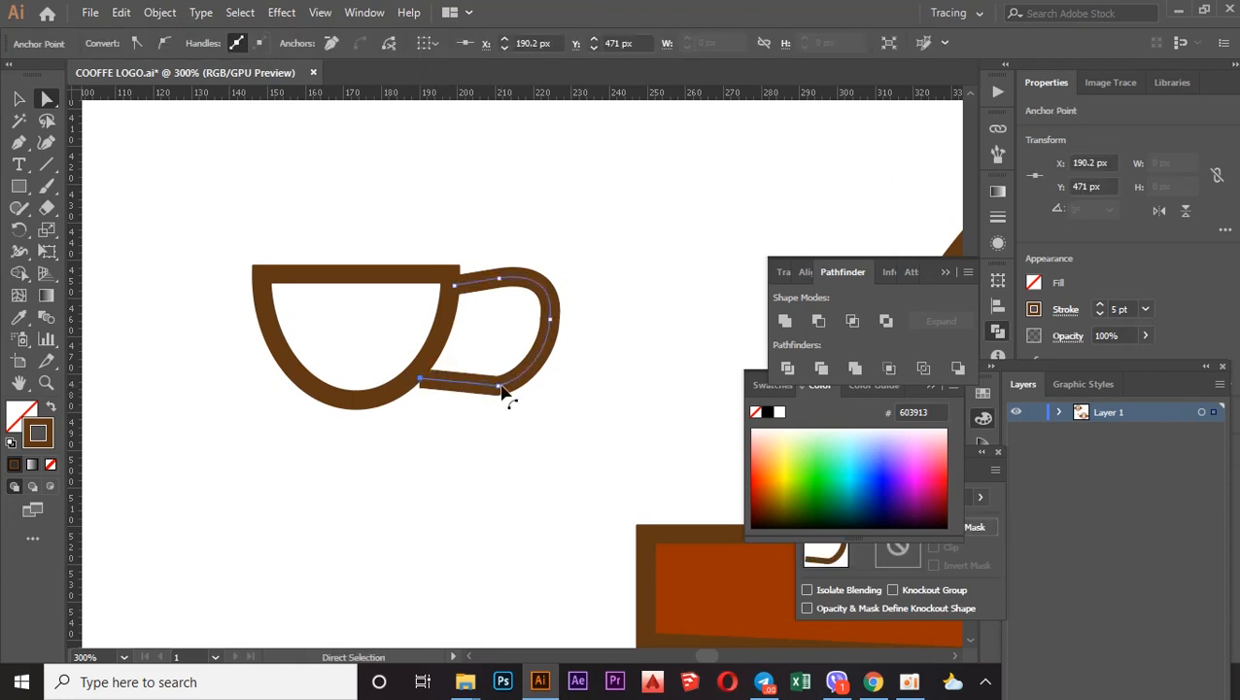
{"action": "left_click_drag", "start_coordinate": [499, 387], "coordinate": [413, 377]}
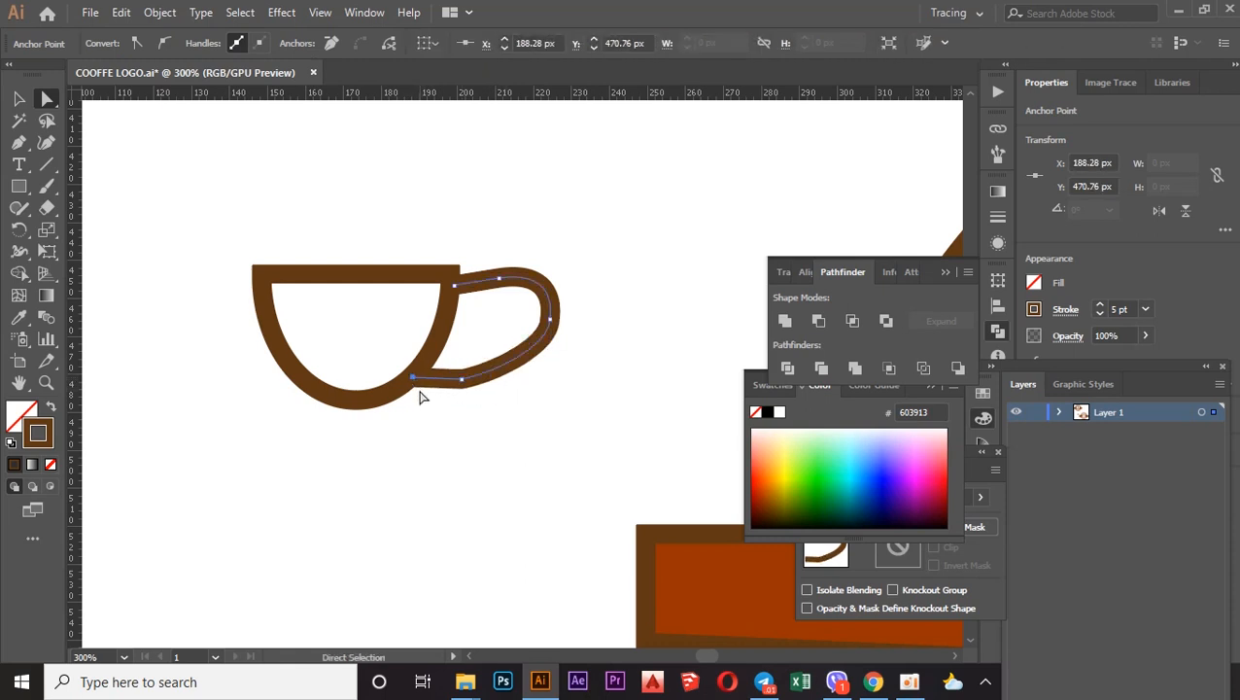
{"action": "left_click_drag", "start_coordinate": [461, 379], "coordinate": [460, 382]}
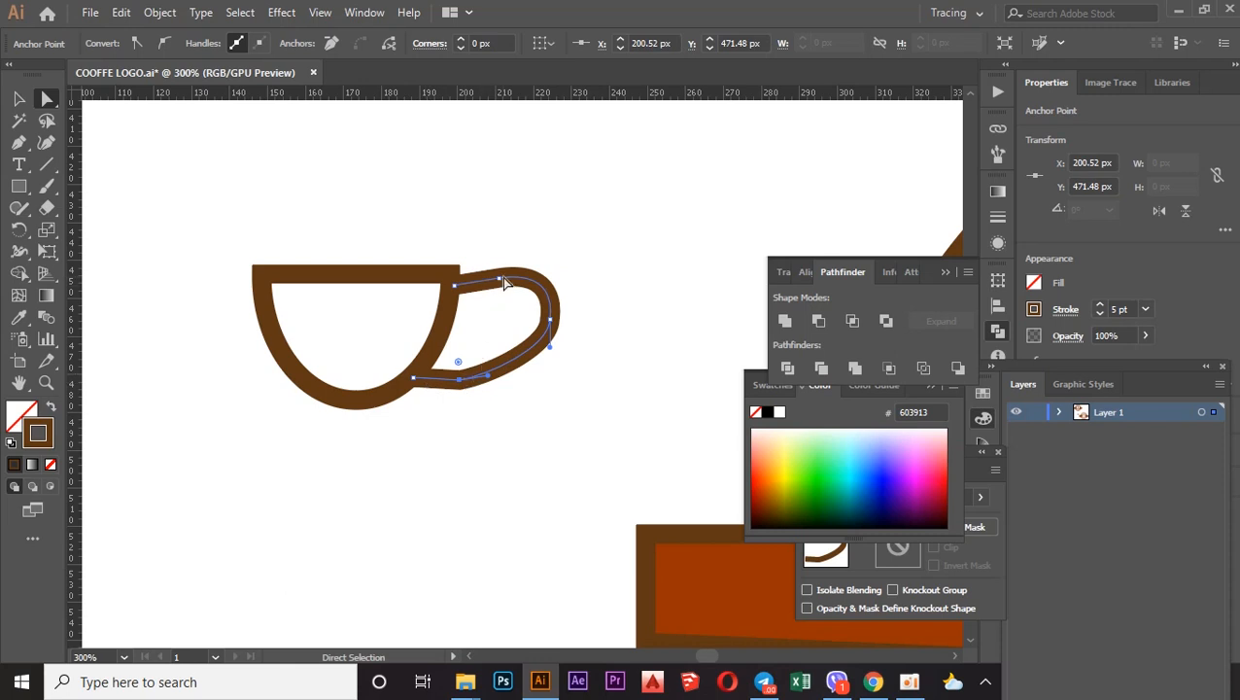
Move the handle's outer-curve anchor inward to about X 220, Y 456 px and slide the lower arm's anchor closer to the cup.
{"action": "left_click", "coordinate": [549, 324]}
{"action": "left_click", "coordinate": [533, 327]}
{"action": "left_click_drag", "start_coordinate": [534, 328], "coordinate": [532, 326]}
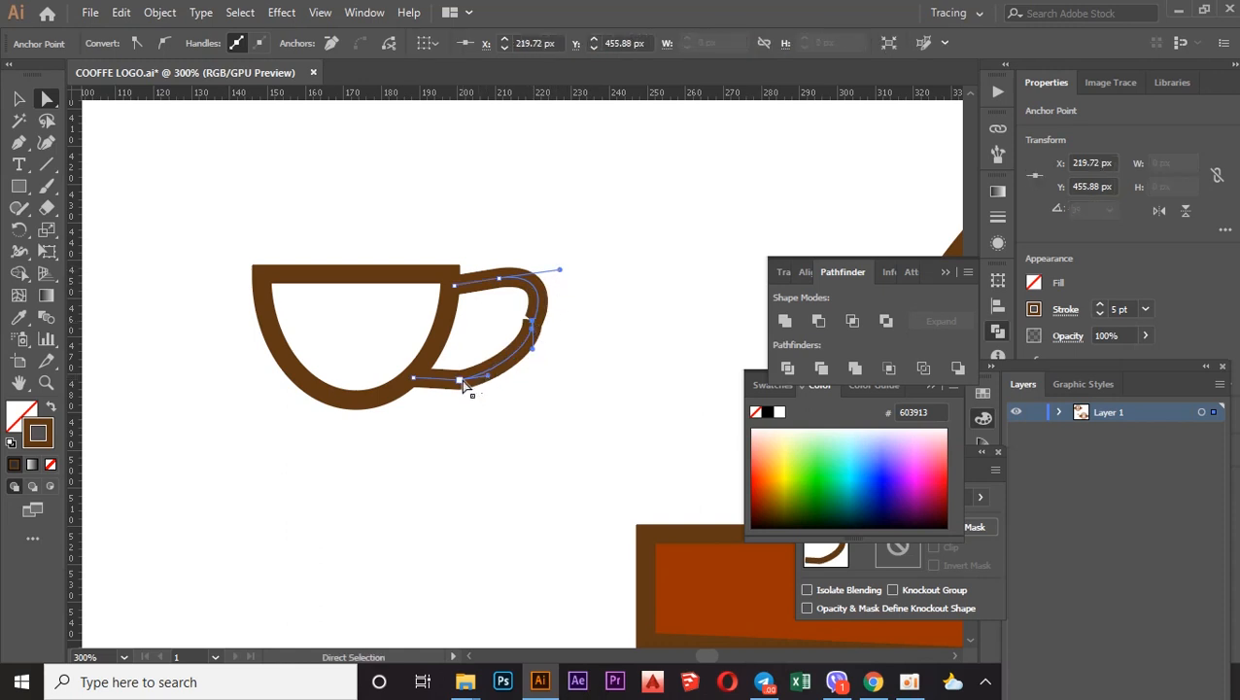
{"action": "left_click_drag", "start_coordinate": [463, 386], "coordinate": [437, 375]}
{"action": "left_click", "coordinate": [520, 371]}
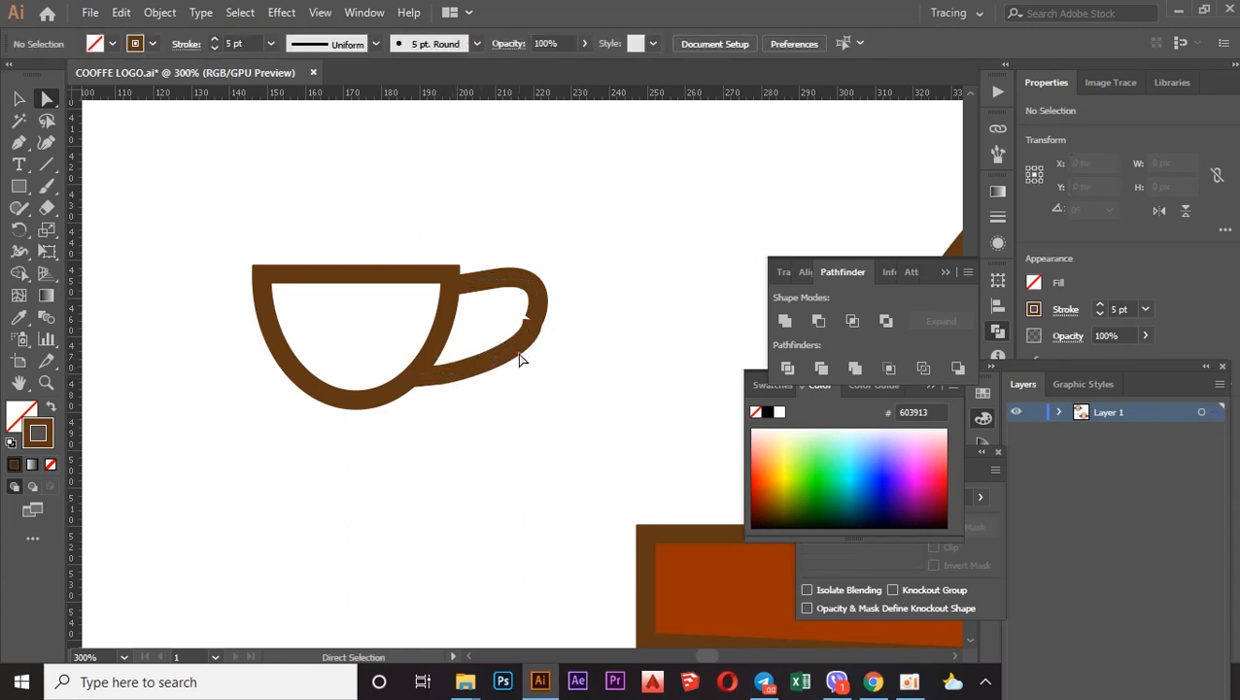
Move the handle's outer-curve anchor outward to about X 223, Y 457 px and level the upper anchor's direction line.
{"action": "left_click", "coordinate": [531, 320]}
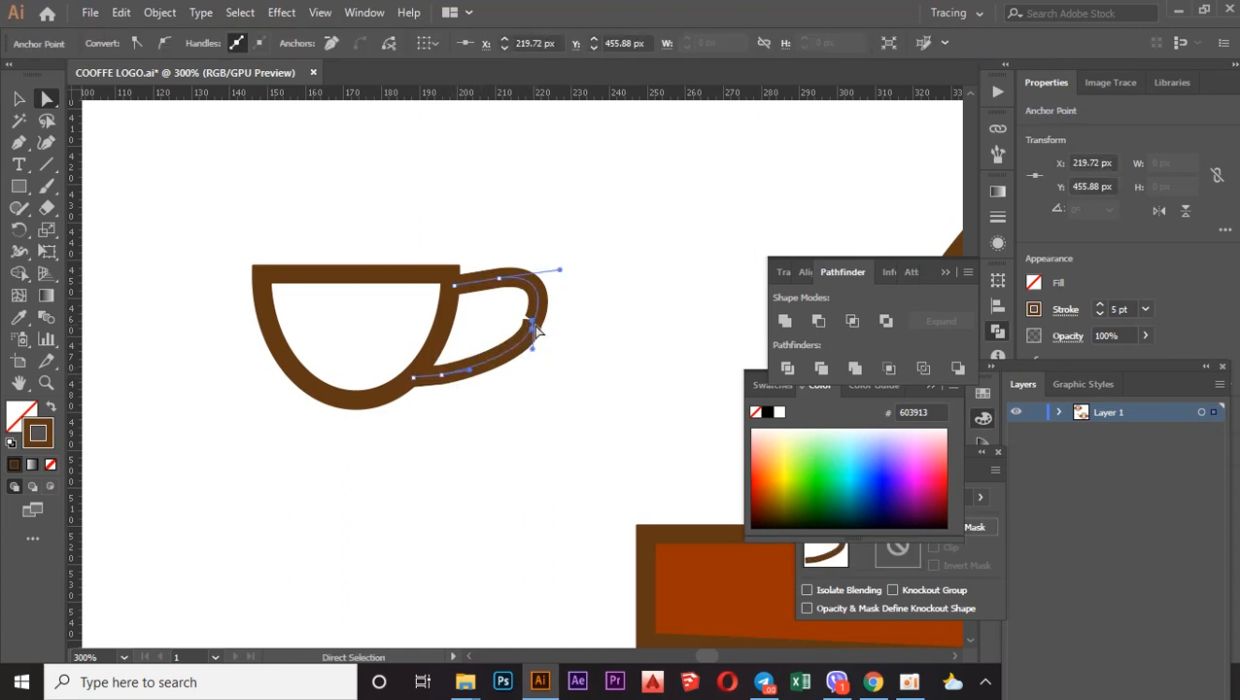
{"action": "left_click_drag", "start_coordinate": [534, 329], "coordinate": [548, 333]}
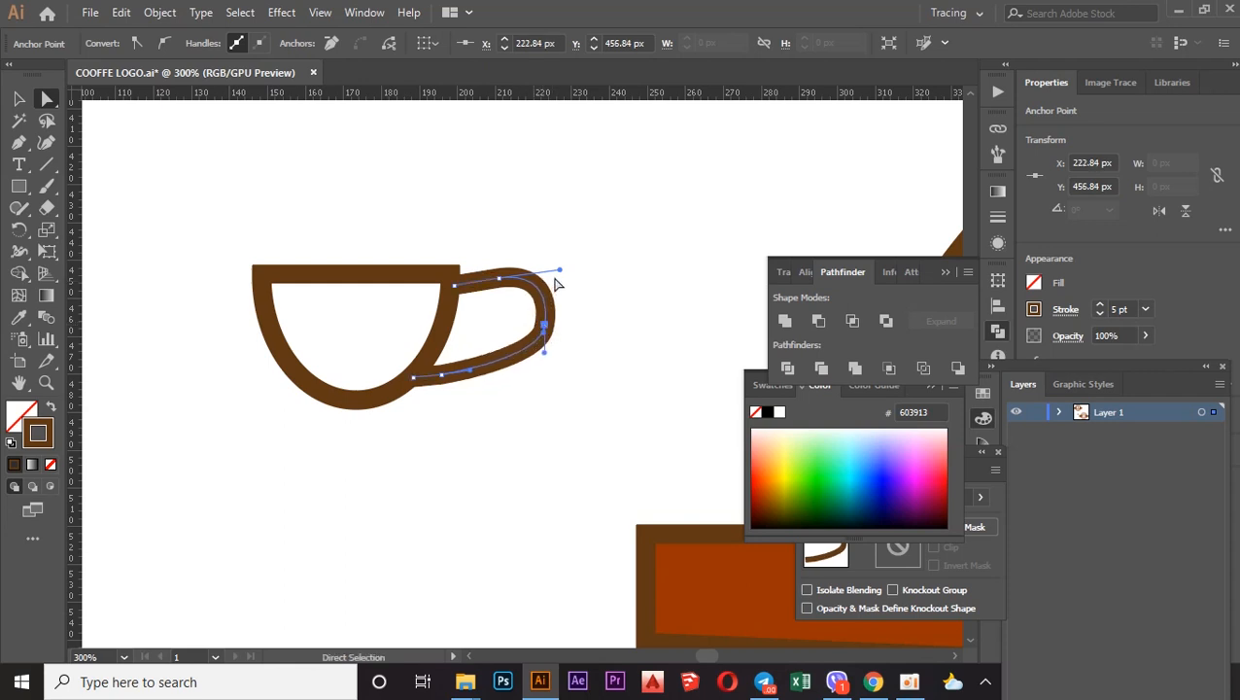
{"action": "left_click_drag", "start_coordinate": [560, 271], "coordinate": [558, 280]}
{"action": "left_click", "coordinate": [559, 273]}
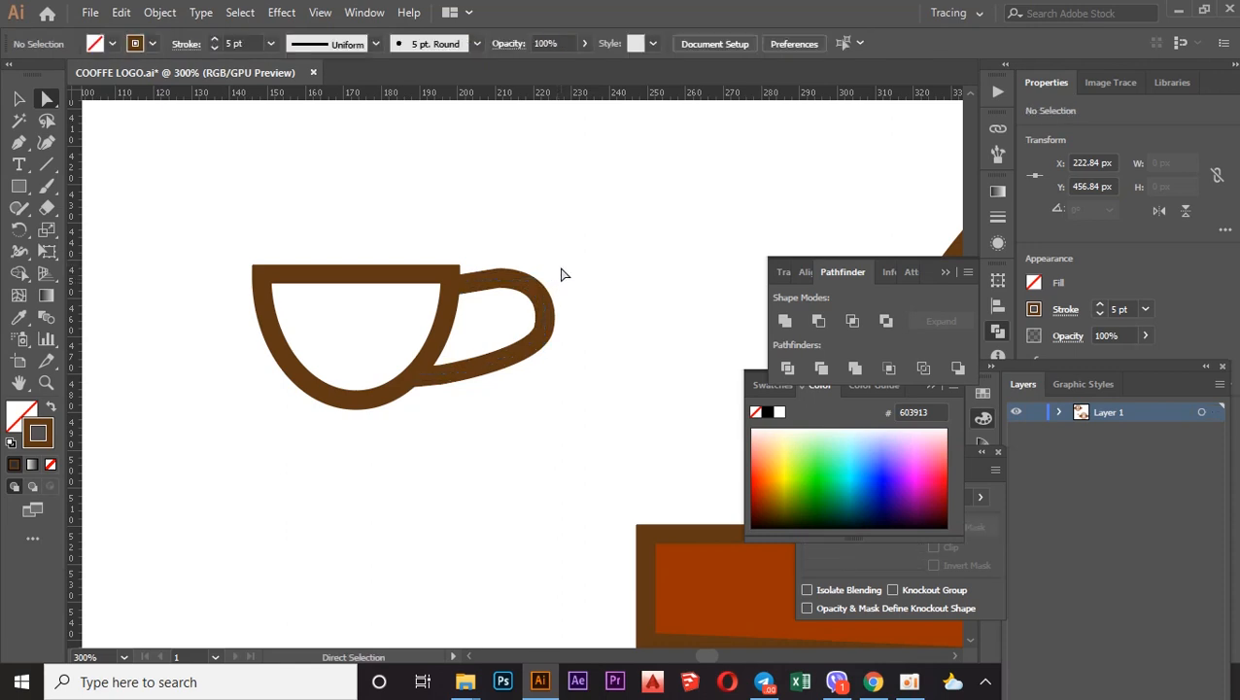
Tilt the direction line of the cup handle's upper anchor upward to make its top curve fuller.
{"action": "left_click", "coordinate": [560, 282]}
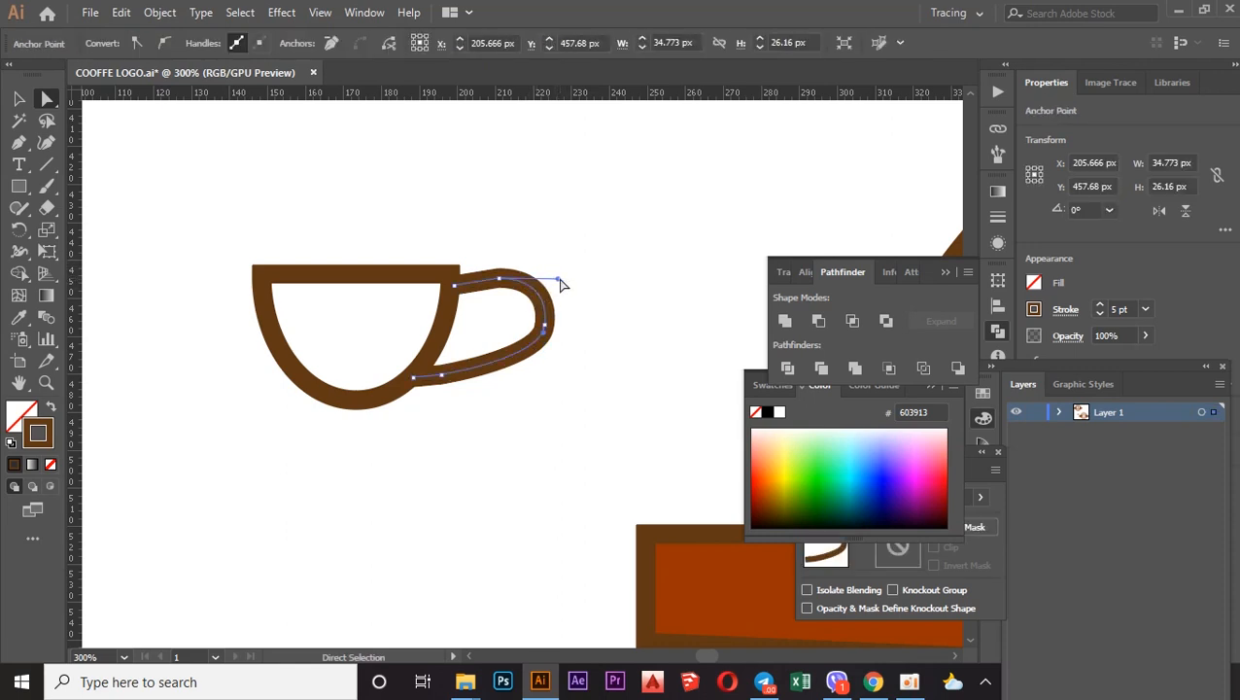
{"action": "left_click", "coordinate": [562, 278]}
{"action": "left_click", "coordinate": [559, 283]}
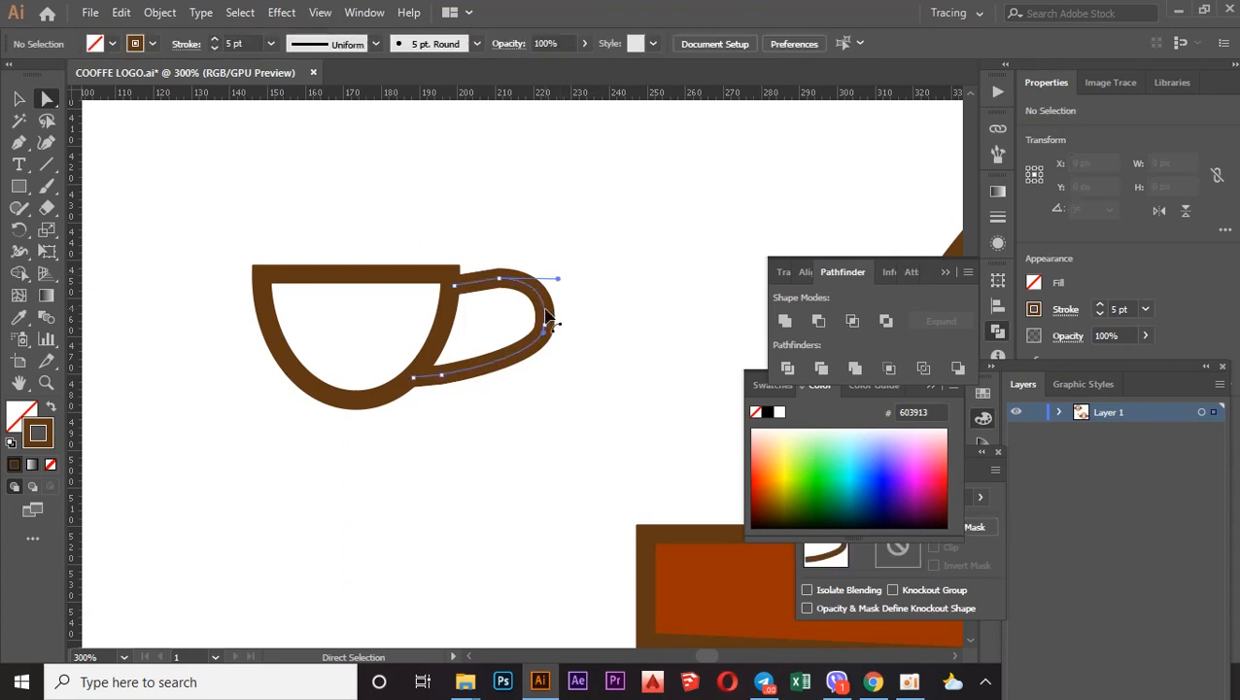
{"action": "left_click", "coordinate": [556, 278]}
{"action": "left_click", "coordinate": [560, 278]}
{"action": "left_click_drag", "start_coordinate": [561, 277], "coordinate": [567, 272]}
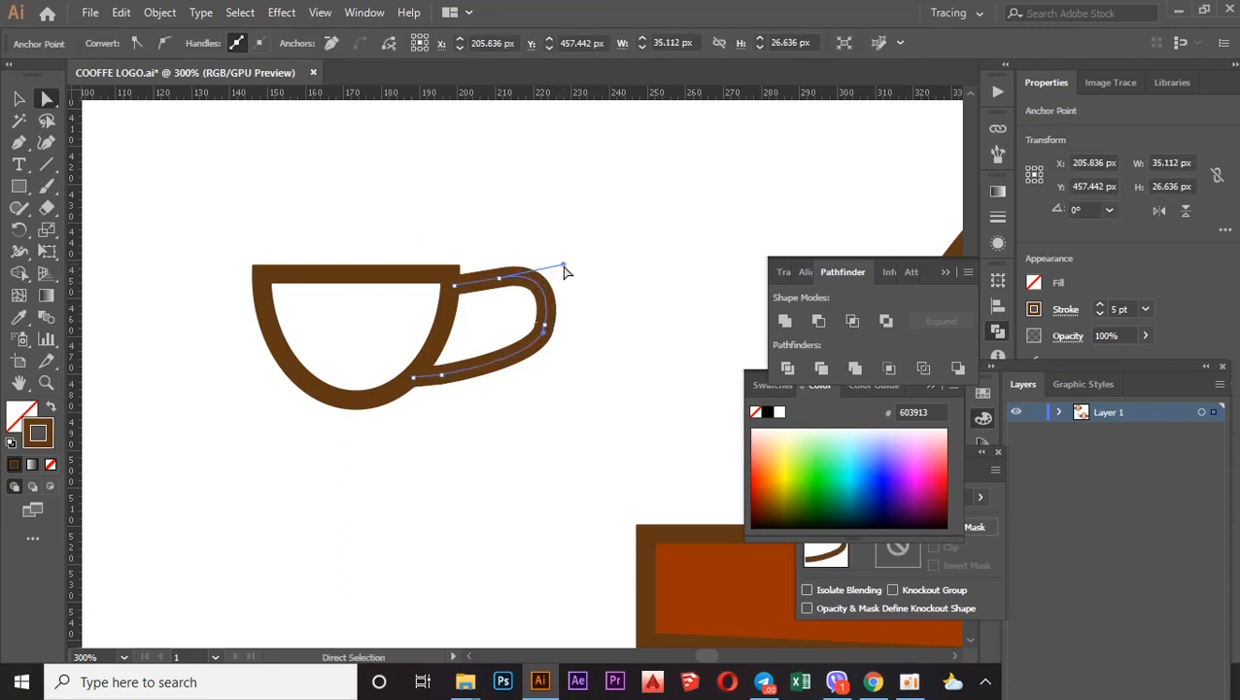
Slide the handle's upper anchor toward the cup and move the outer-curve anchor in to about X 216, Y 458 px.
{"action": "left_click", "coordinate": [541, 335]}
{"action": "left_click_drag", "start_coordinate": [540, 329], "coordinate": [536, 331]}
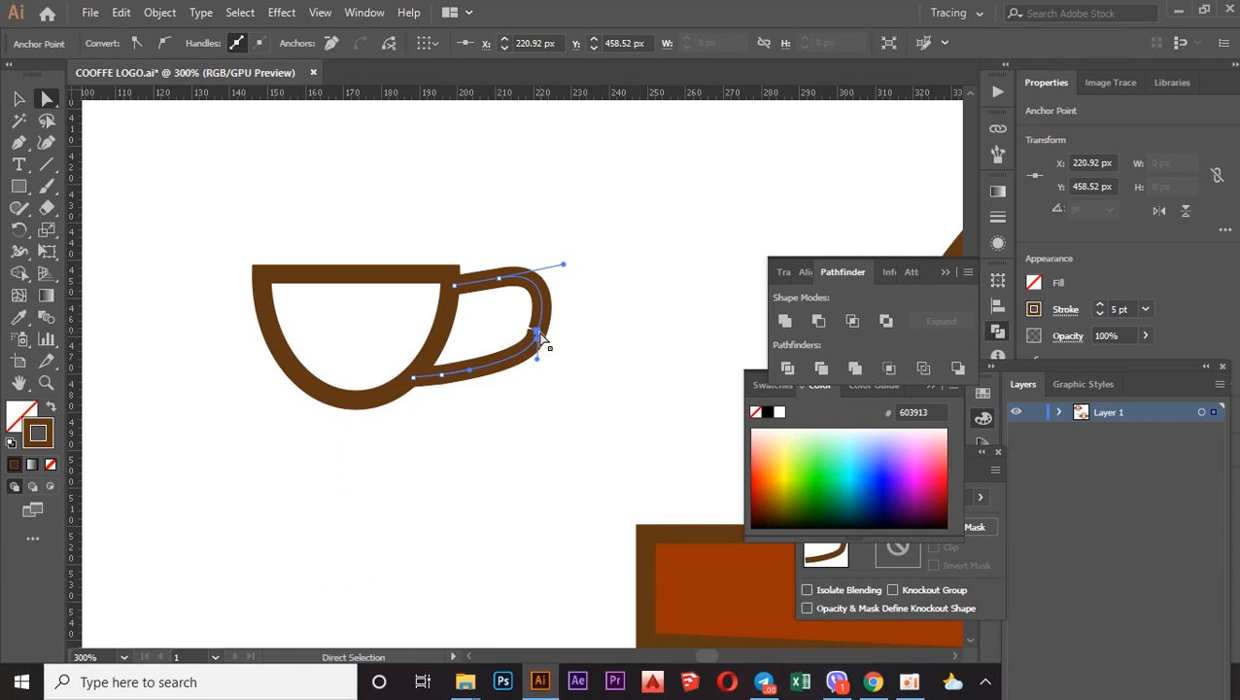
{"action": "left_click", "coordinate": [474, 283]}
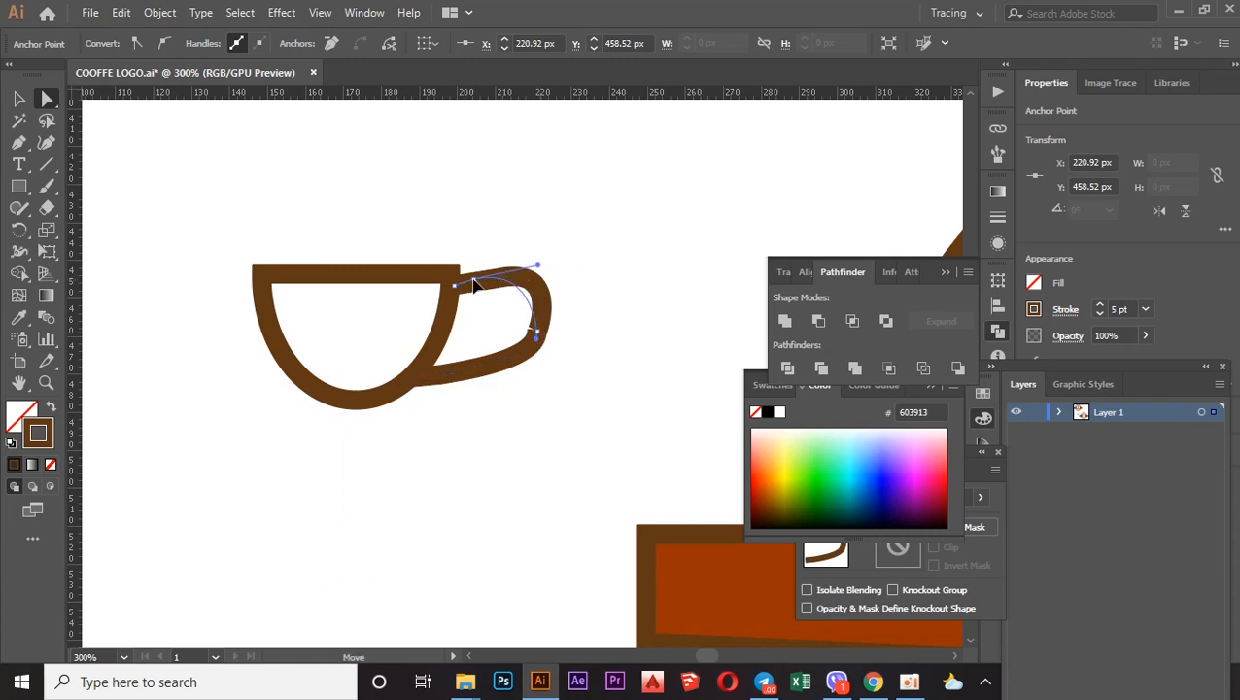
{"action": "left_click_drag", "start_coordinate": [473, 280], "coordinate": [473, 280]}
{"action": "left_click_drag", "start_coordinate": [537, 331], "coordinate": [515, 358]}
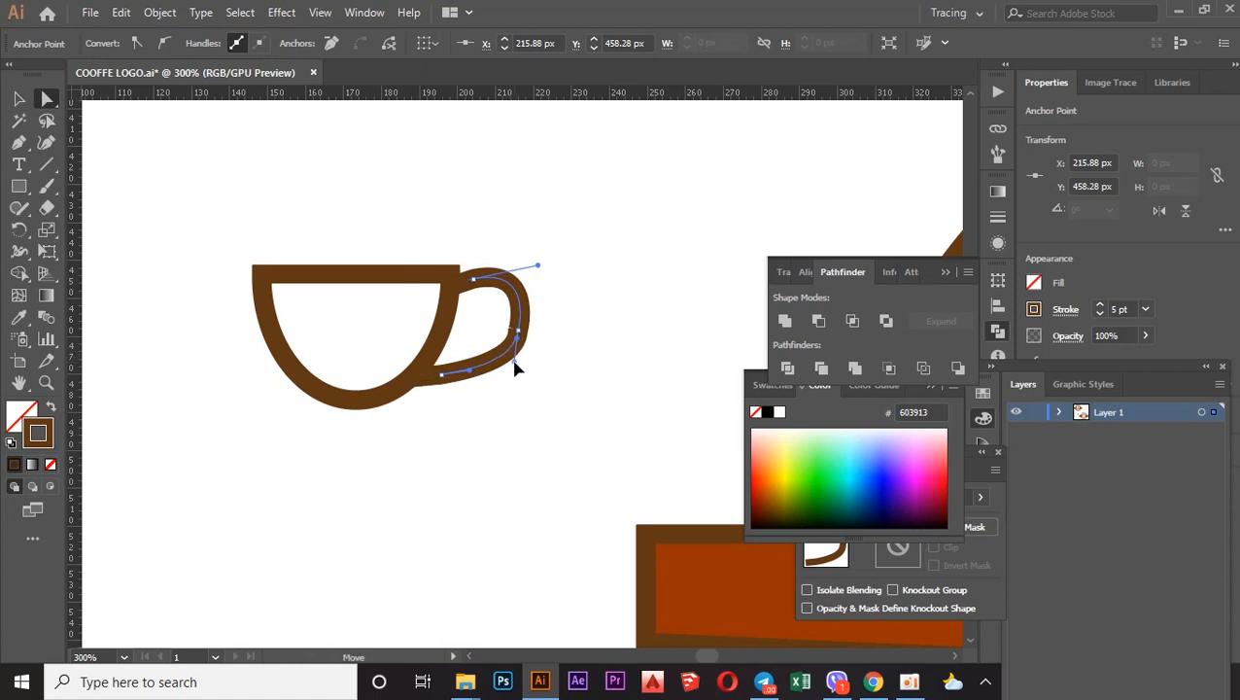
Adjust the lower direction line of the outer-curve anchor to smooth the handle's lower bend and close the notch on its inner edge.
{"action": "left_click_drag", "start_coordinate": [513, 366], "coordinate": [515, 366]}
{"action": "left_click_drag", "start_coordinate": [515, 366], "coordinate": [514, 366]}
{"action": "scroll", "coordinate": [491, 348], "scroll_direction": "up", "scroll_amount": 3}
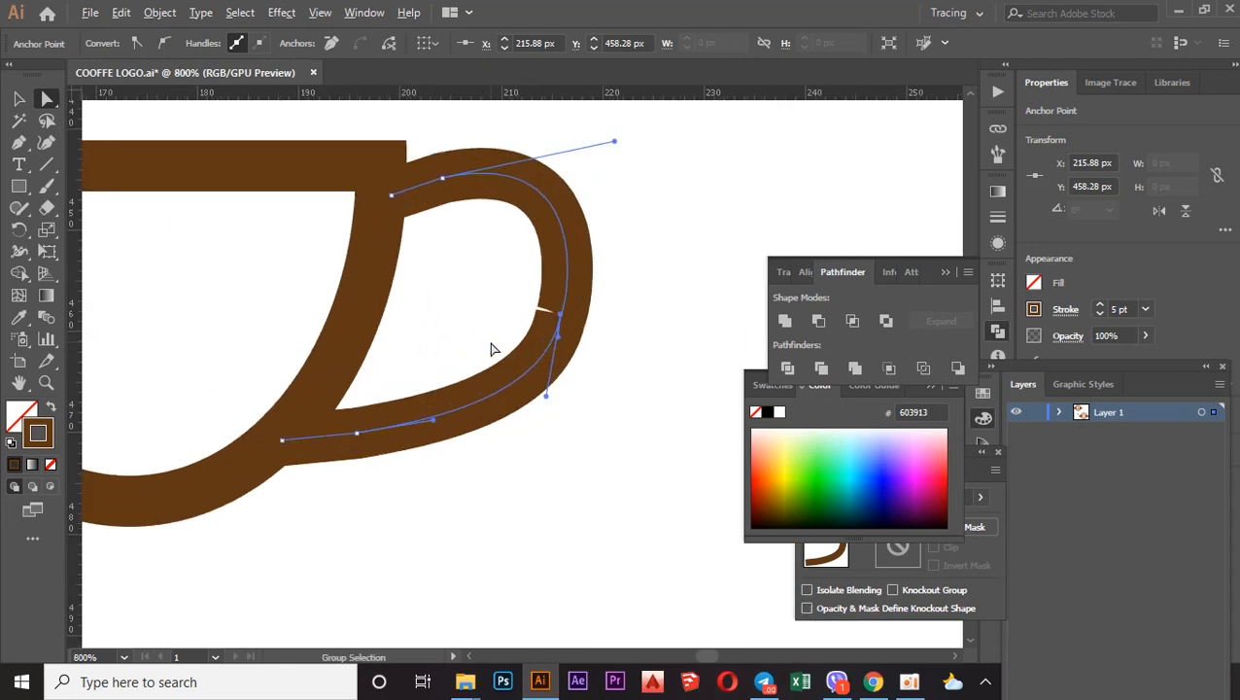
{"action": "left_click_drag", "start_coordinate": [547, 401], "coordinate": [539, 396]}
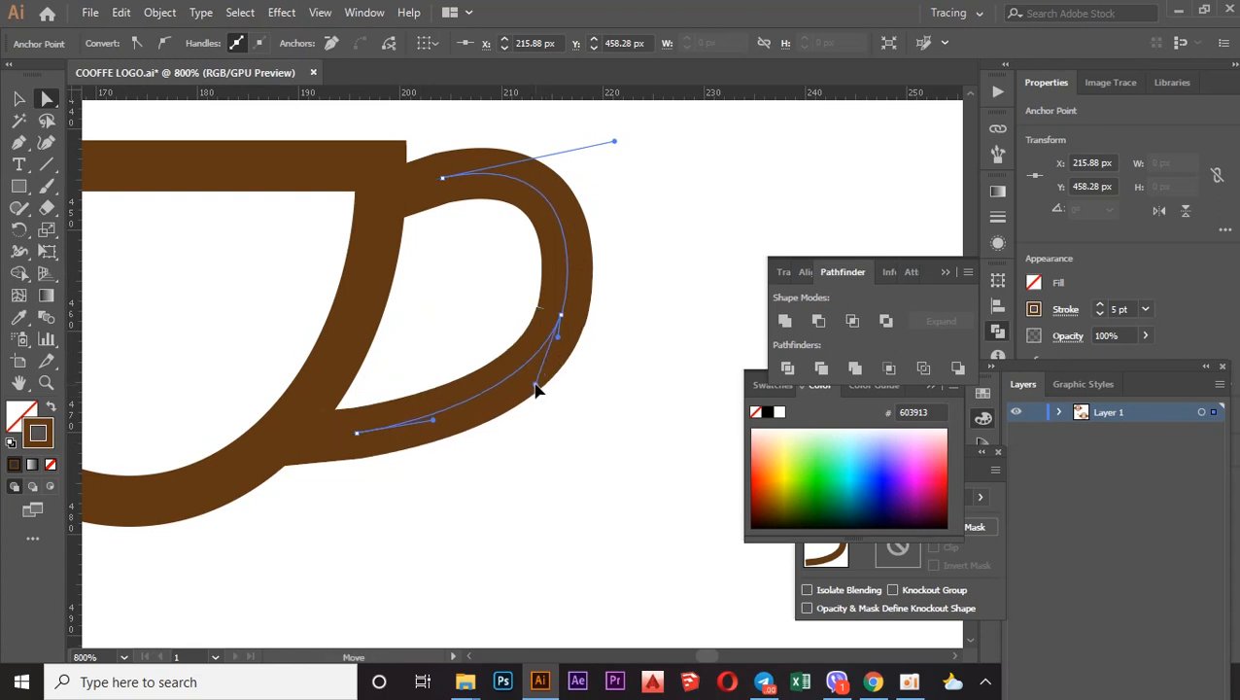
{"action": "scroll", "coordinate": [536, 390], "scroll_direction": "down", "scroll_amount": 4}
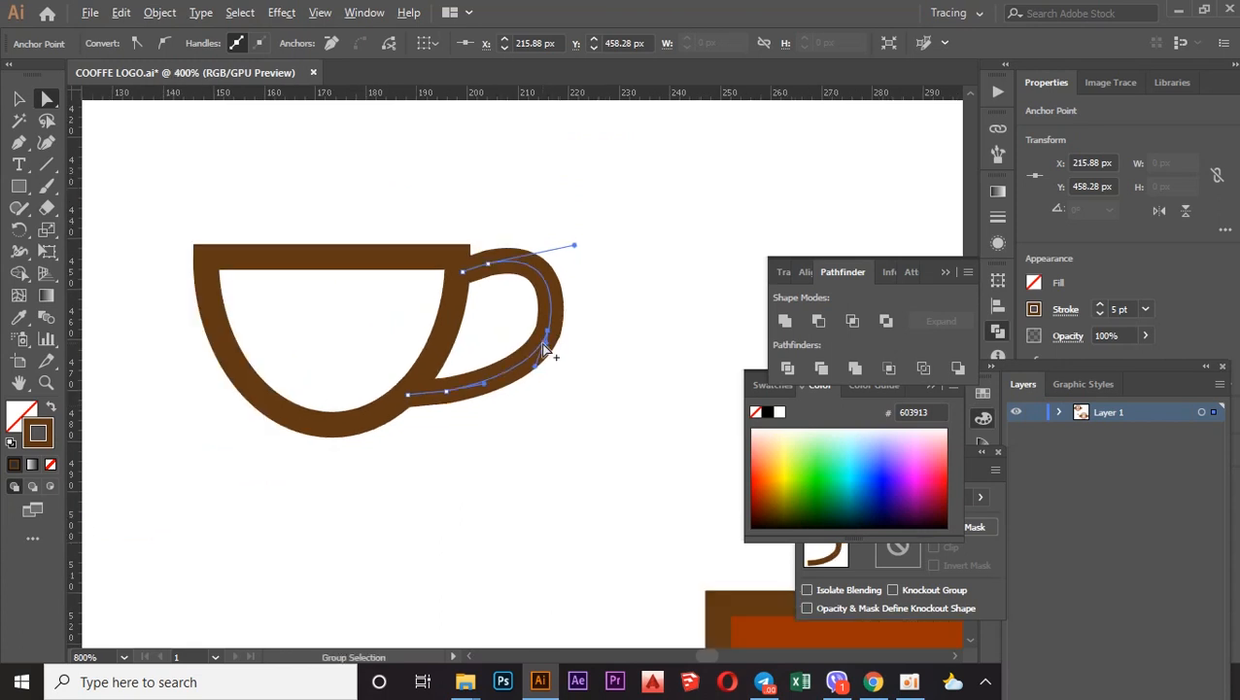
{"action": "left_click", "coordinate": [581, 244]}
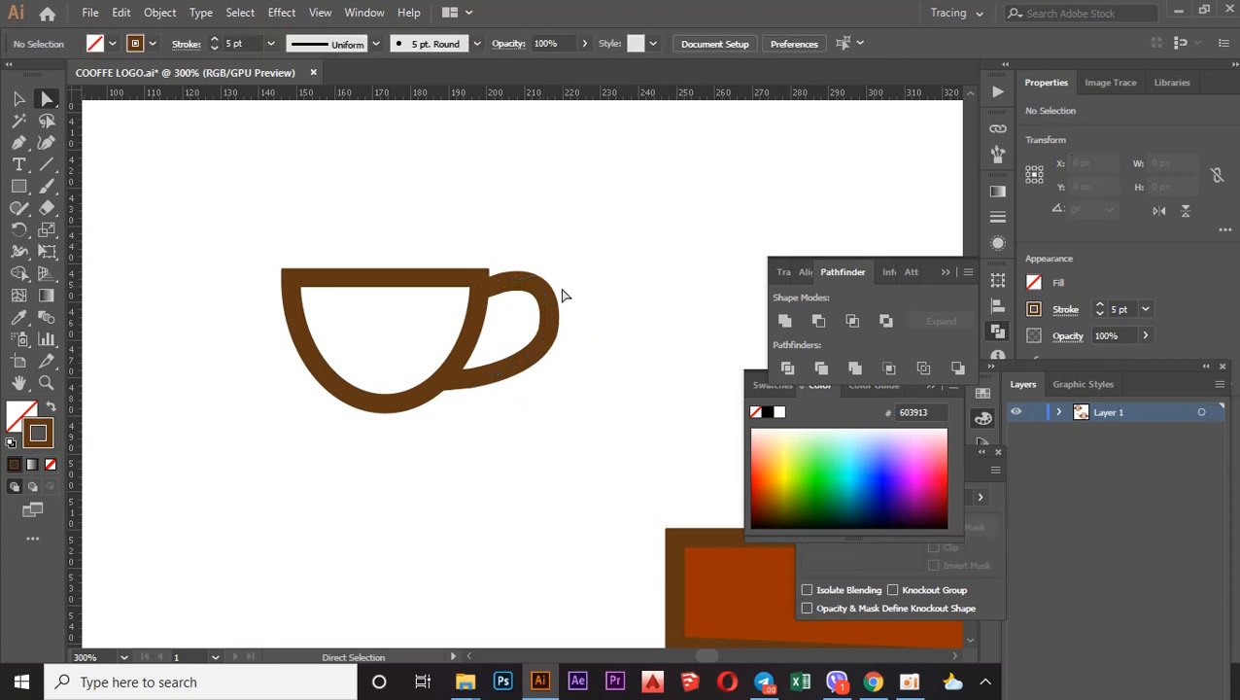
Draw a closed six-point zigzag steam shape above the cup with the Pen tool, about 17 px wide and 33 px high.
{"action": "scroll", "coordinate": [520, 218], "scroll_direction": "down", "scroll_amount": 2}
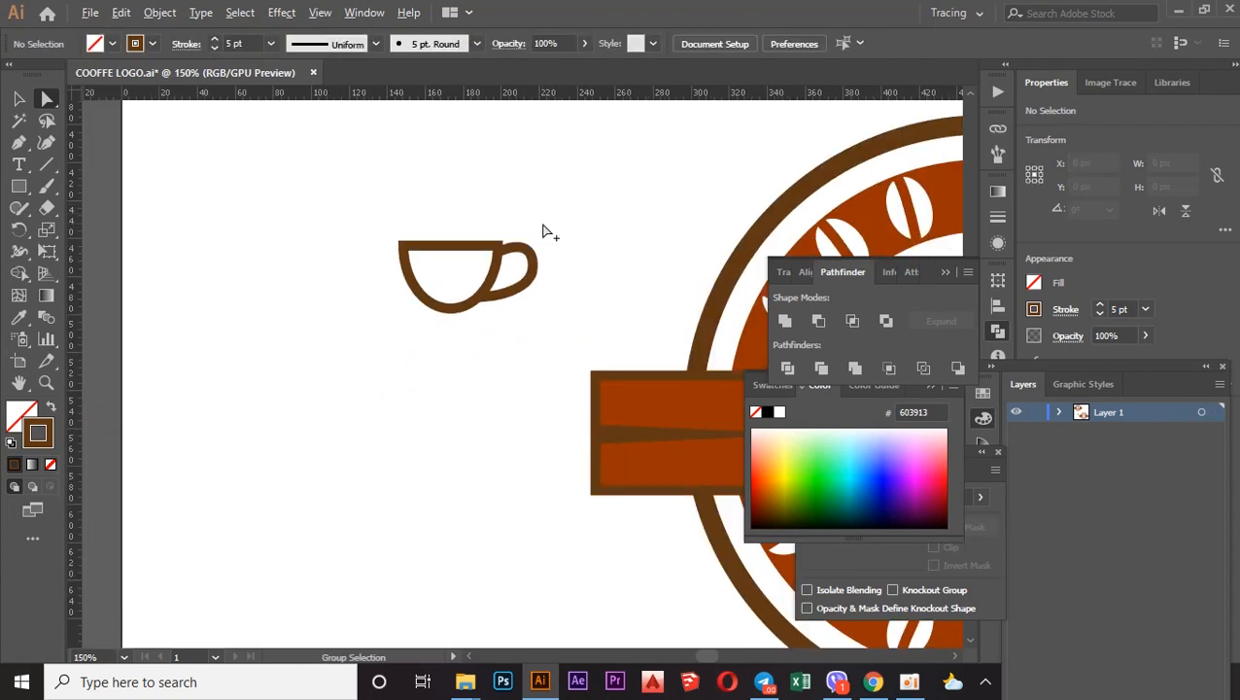
{"action": "scroll", "coordinate": [434, 262], "scroll_direction": "up", "scroll_amount": 1}
{"action": "scroll", "coordinate": [515, 291], "scroll_direction": "down", "scroll_amount": 1}
{"action": "scroll", "coordinate": [519, 288], "scroll_direction": "up", "scroll_amount": 3}
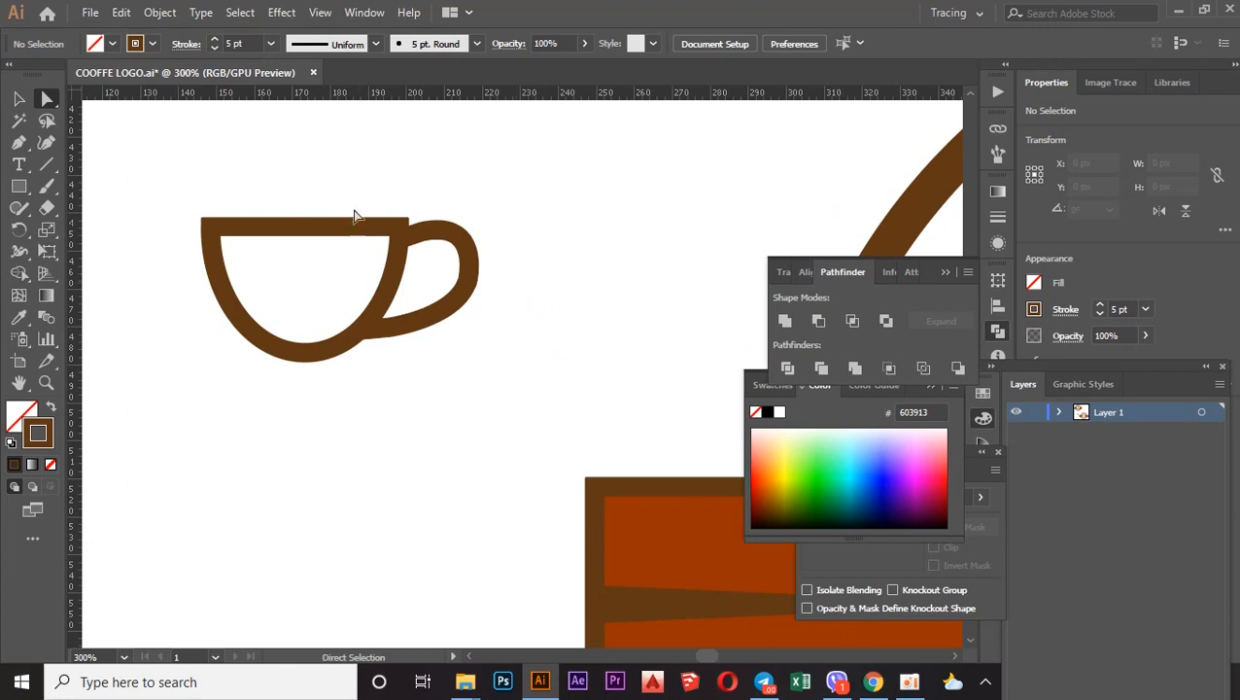
{"action": "scroll", "coordinate": [380, 215], "scroll_direction": "up", "scroll_amount": 2}
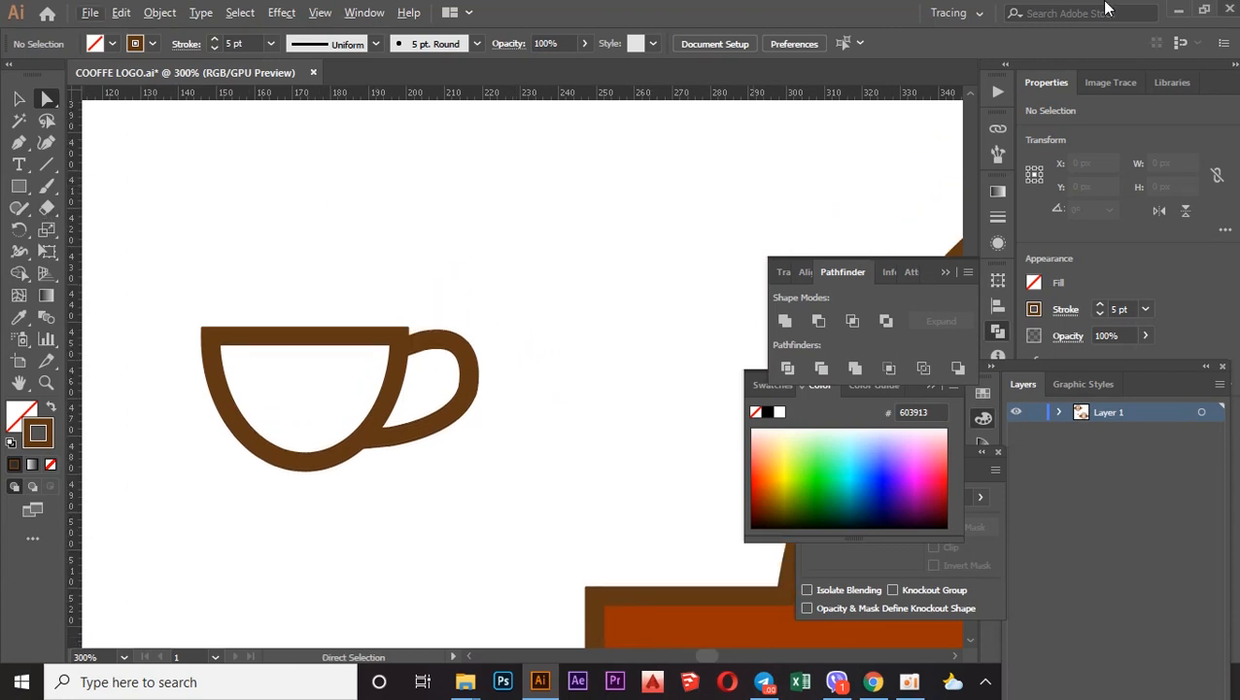
{"action": "left_click", "coordinate": [18, 141]}
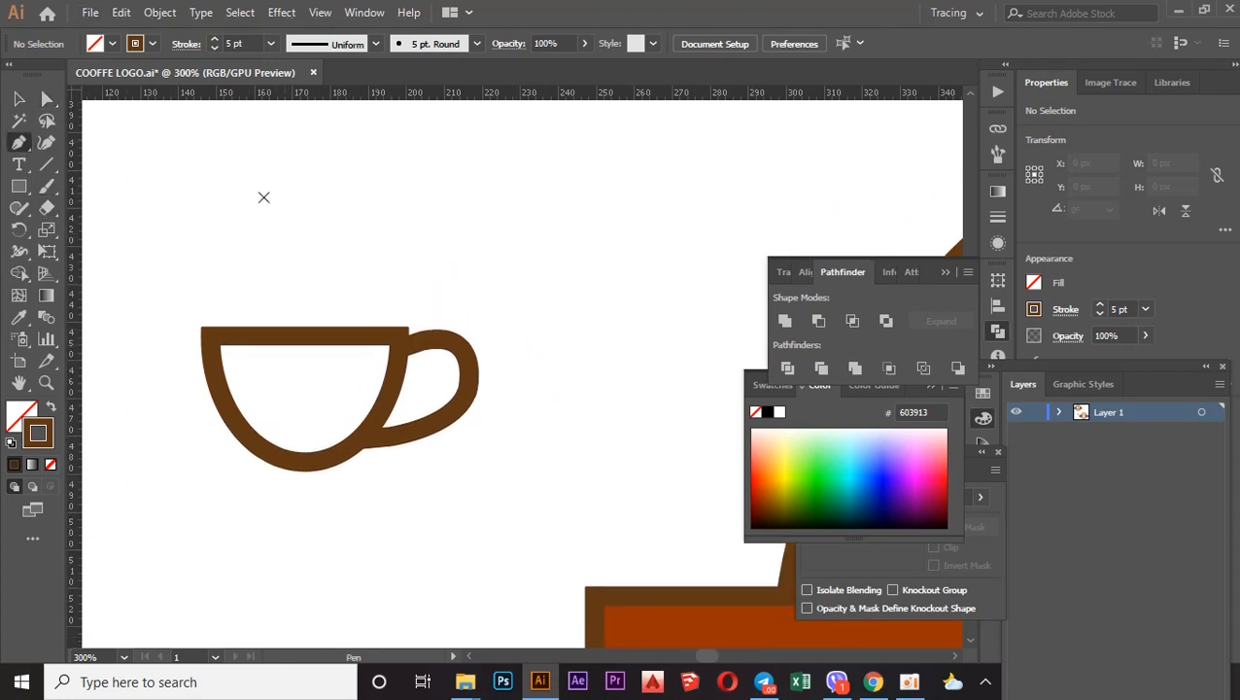
{"action": "left_click", "coordinate": [263, 186]}
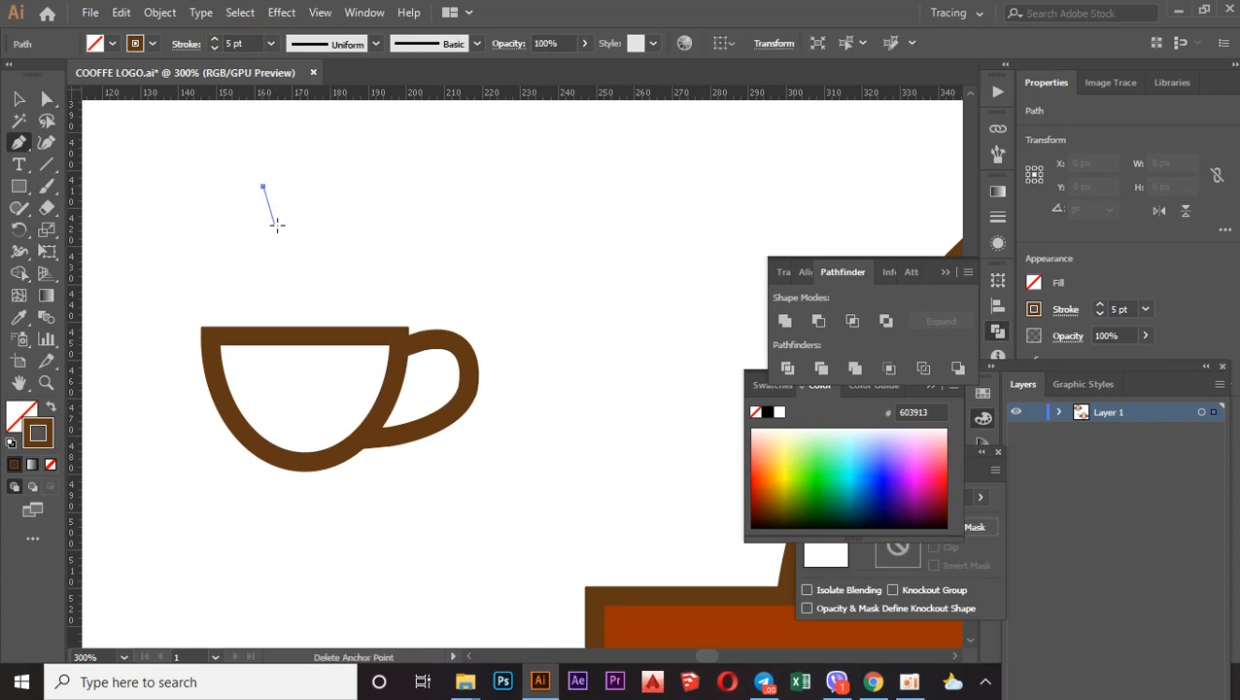
{"action": "left_click", "coordinate": [277, 230]}
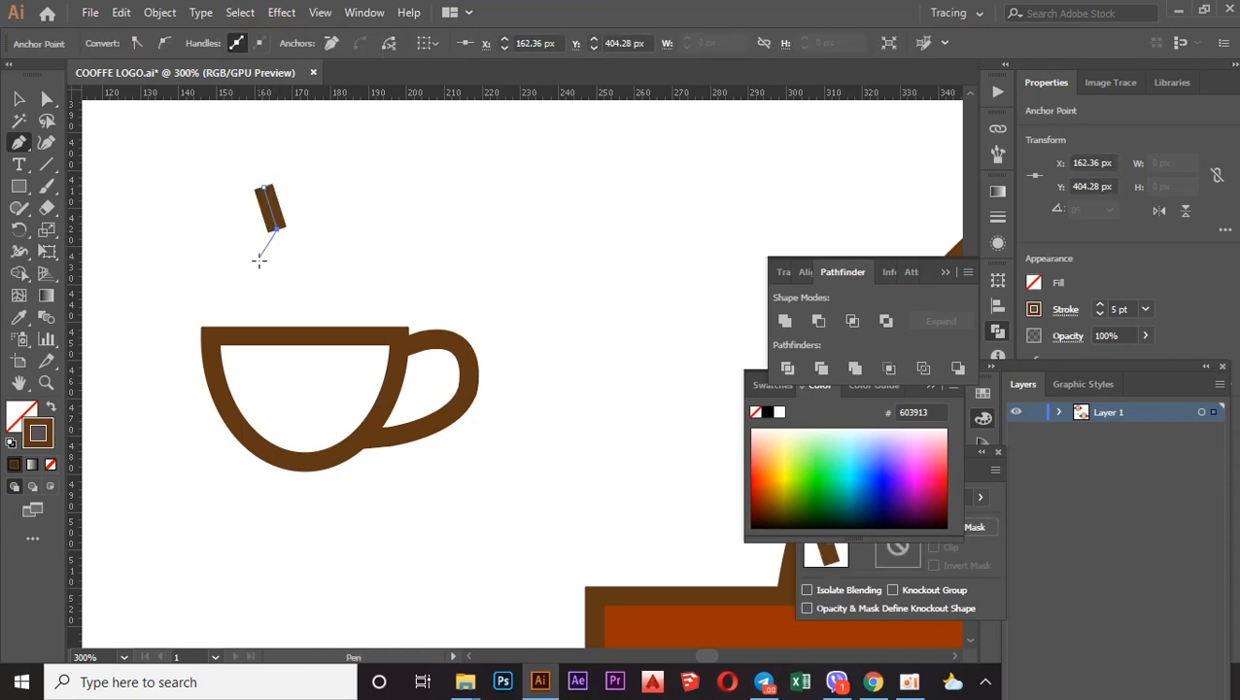
{"action": "left_click", "coordinate": [253, 269]}
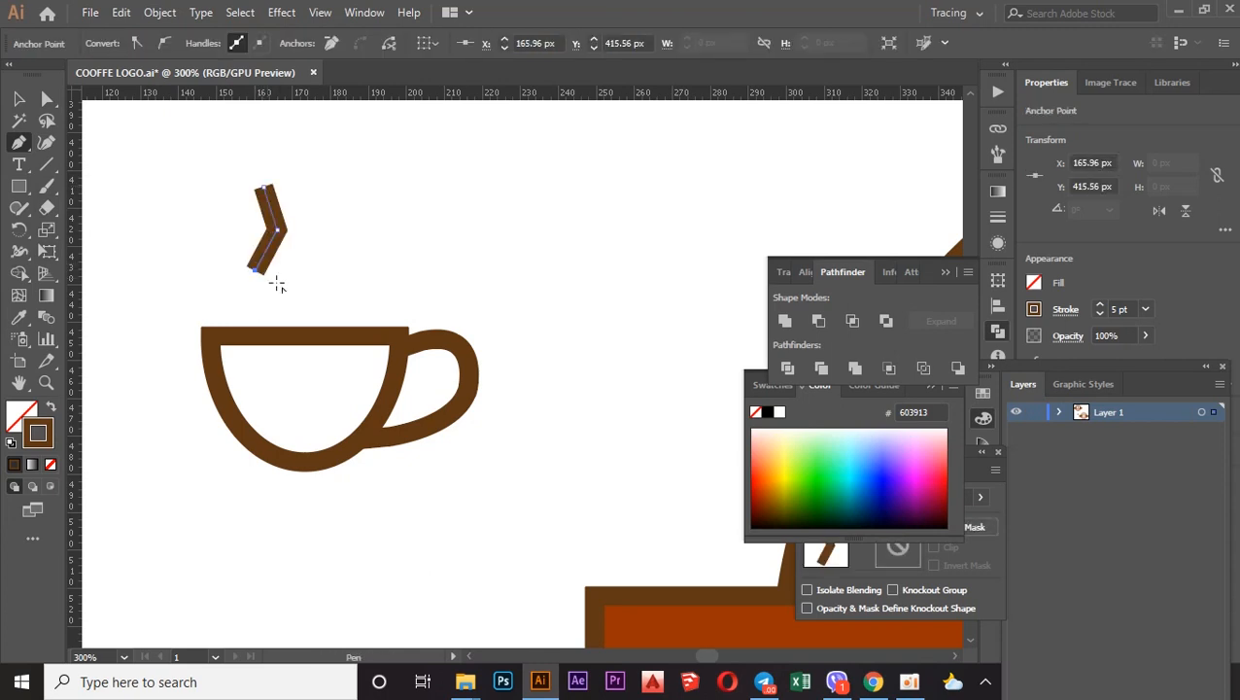
{"action": "left_click", "coordinate": [285, 312]}
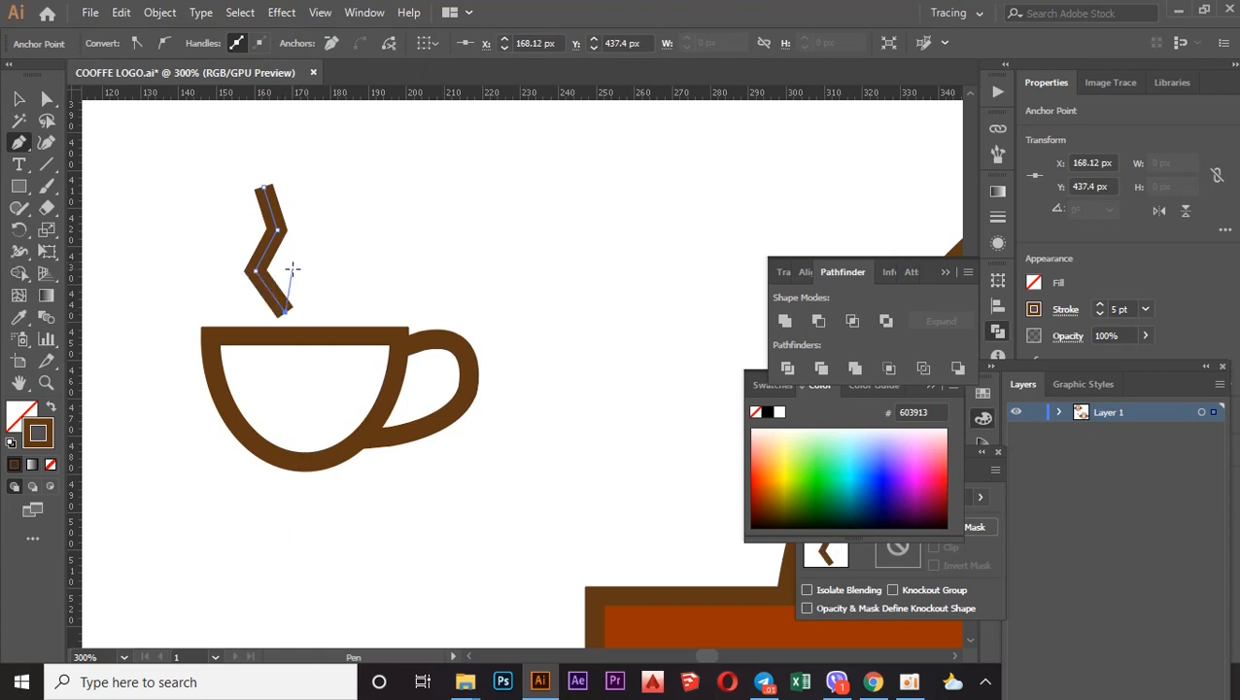
{"action": "left_click", "coordinate": [293, 268]}
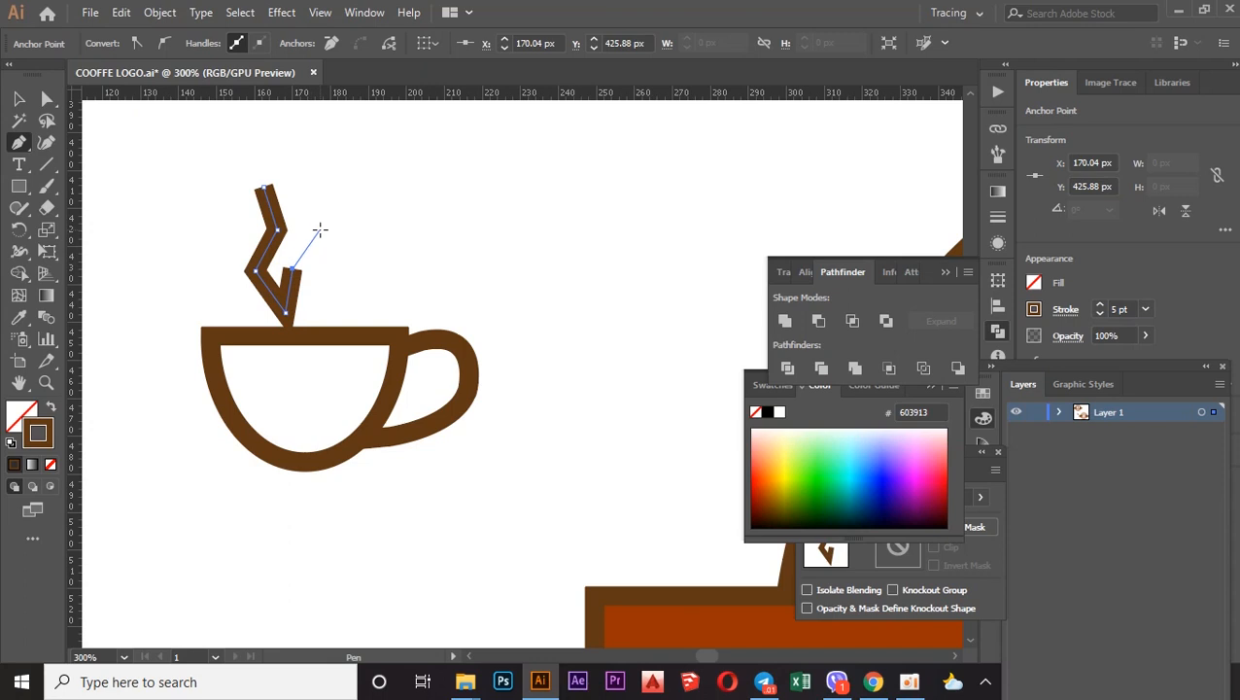
{"action": "left_click", "coordinate": [318, 230]}
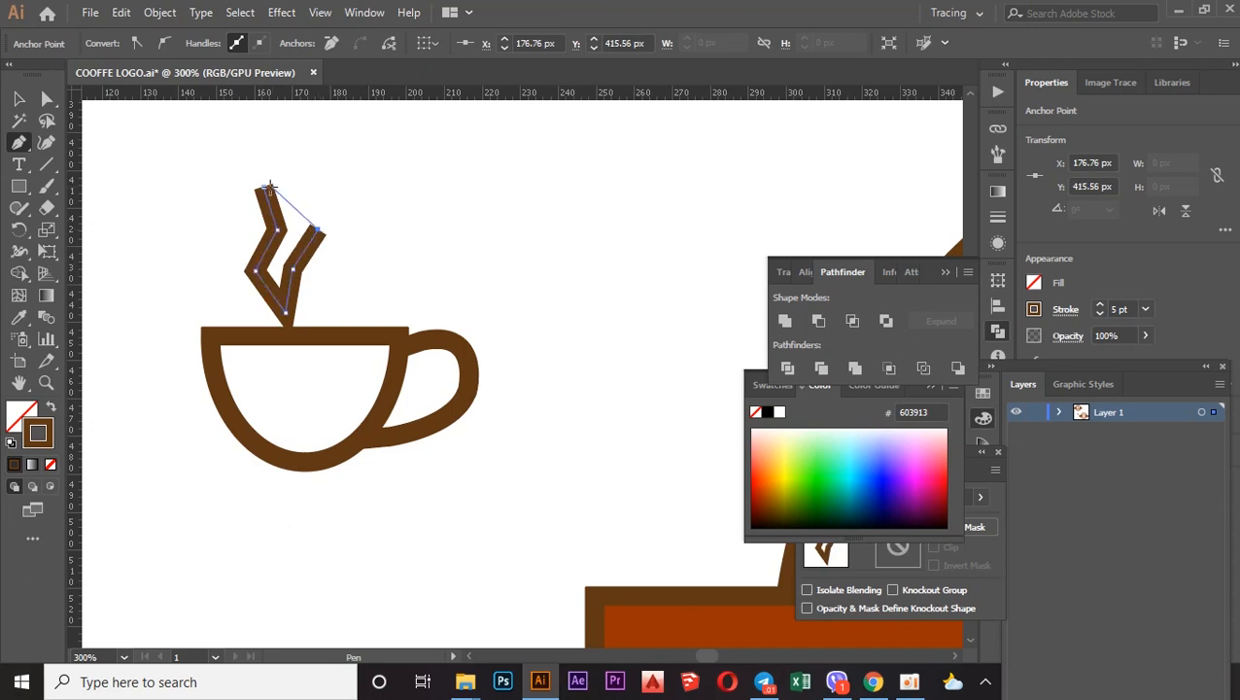
{"action": "left_click", "coordinate": [264, 186]}
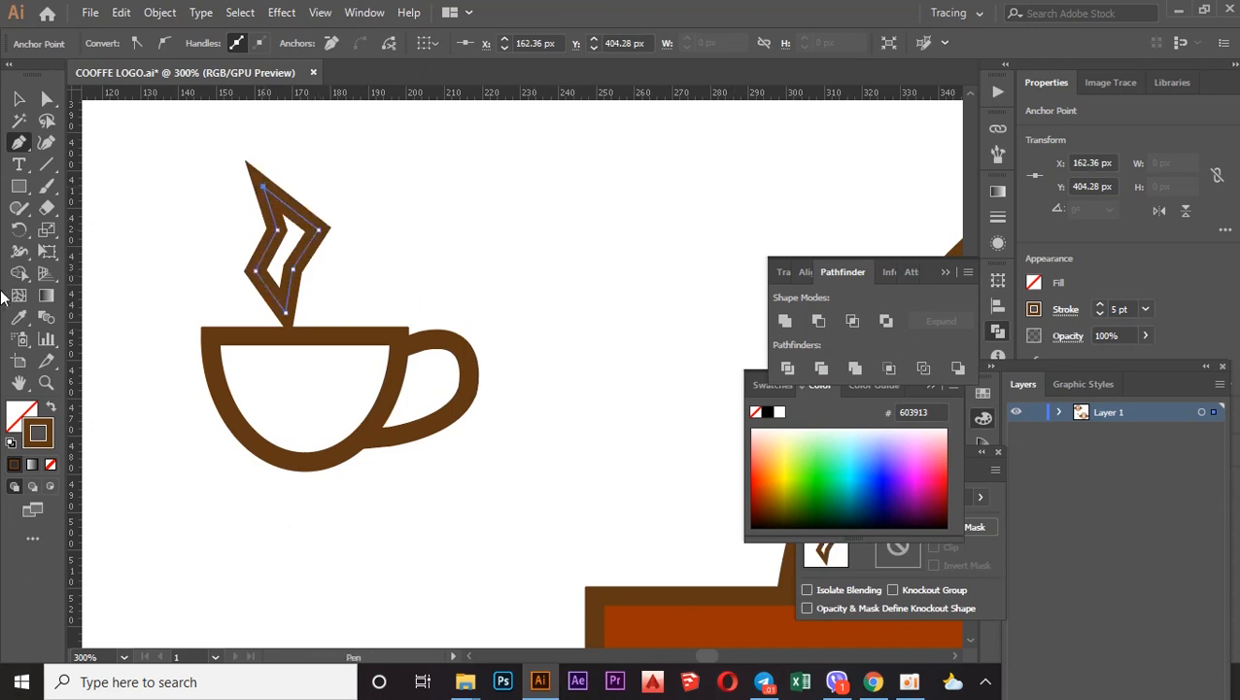
Set the steam shape's stroke weight to 2 pt.
{"action": "left_click", "coordinate": [18, 100]}
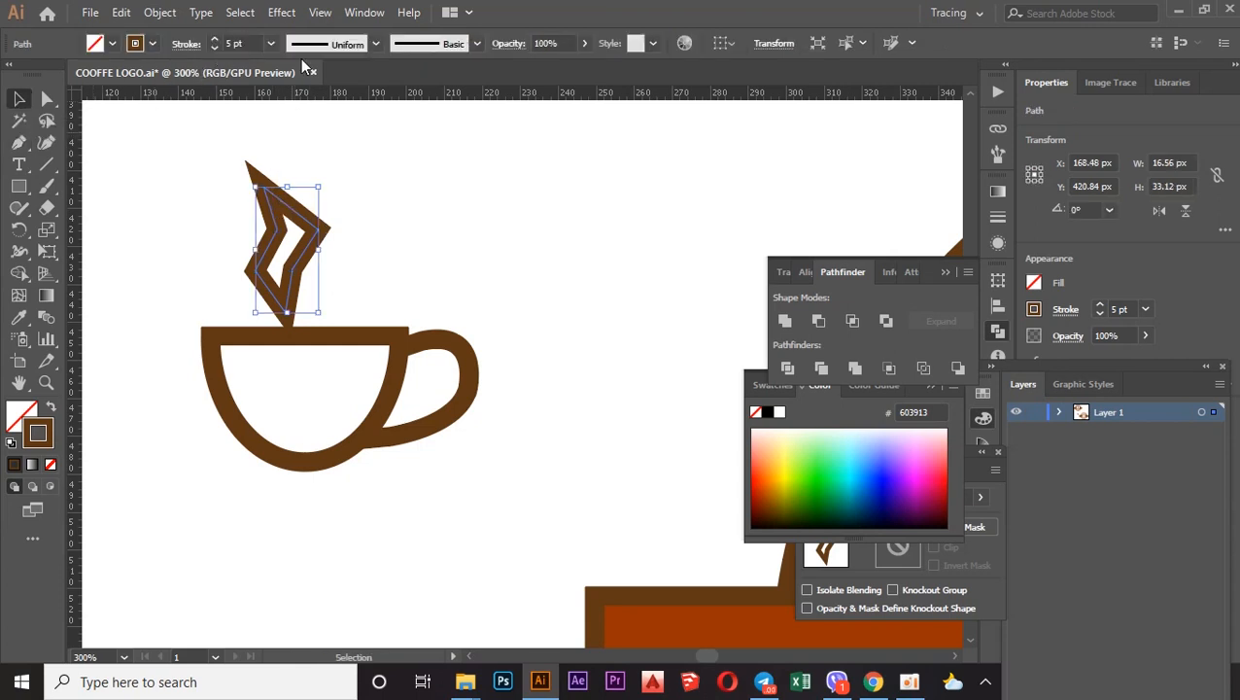
{"action": "left_click", "coordinate": [271, 44]}
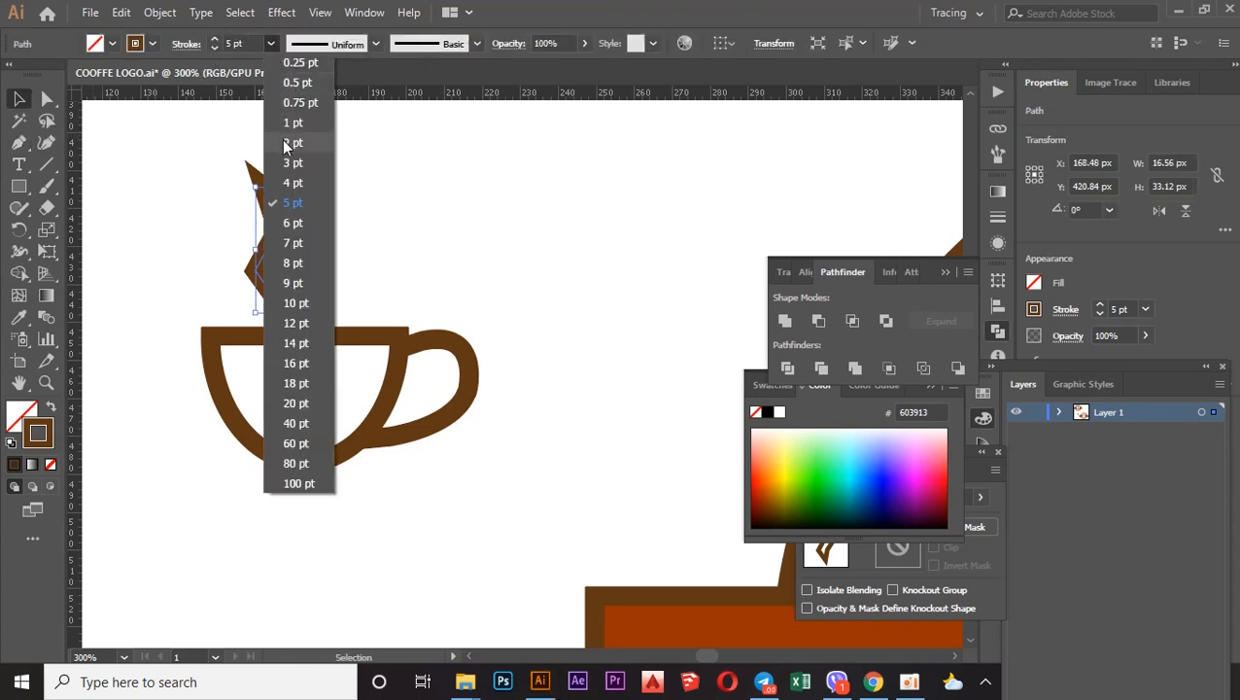
{"action": "left_click", "coordinate": [283, 146]}
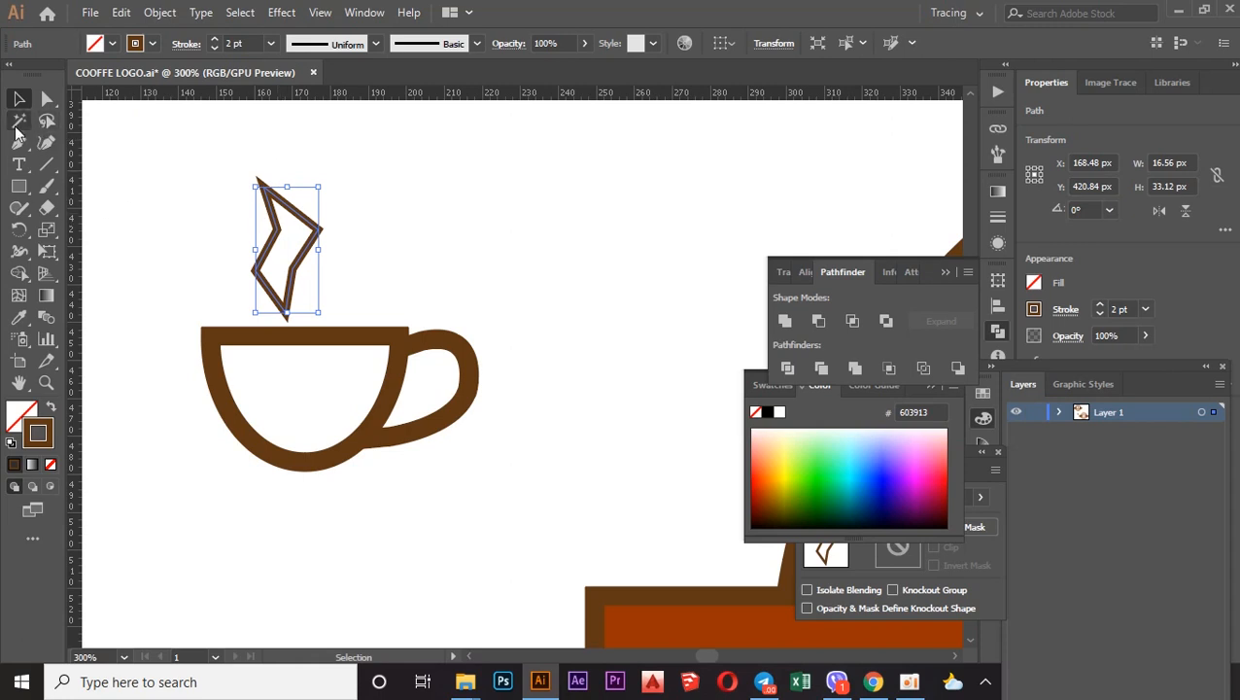
Round the four middle corners of the zigzag steam shape to about 10.94 px, leaving its top and bottom tips sharp.
{"action": "left_click", "coordinate": [47, 98]}
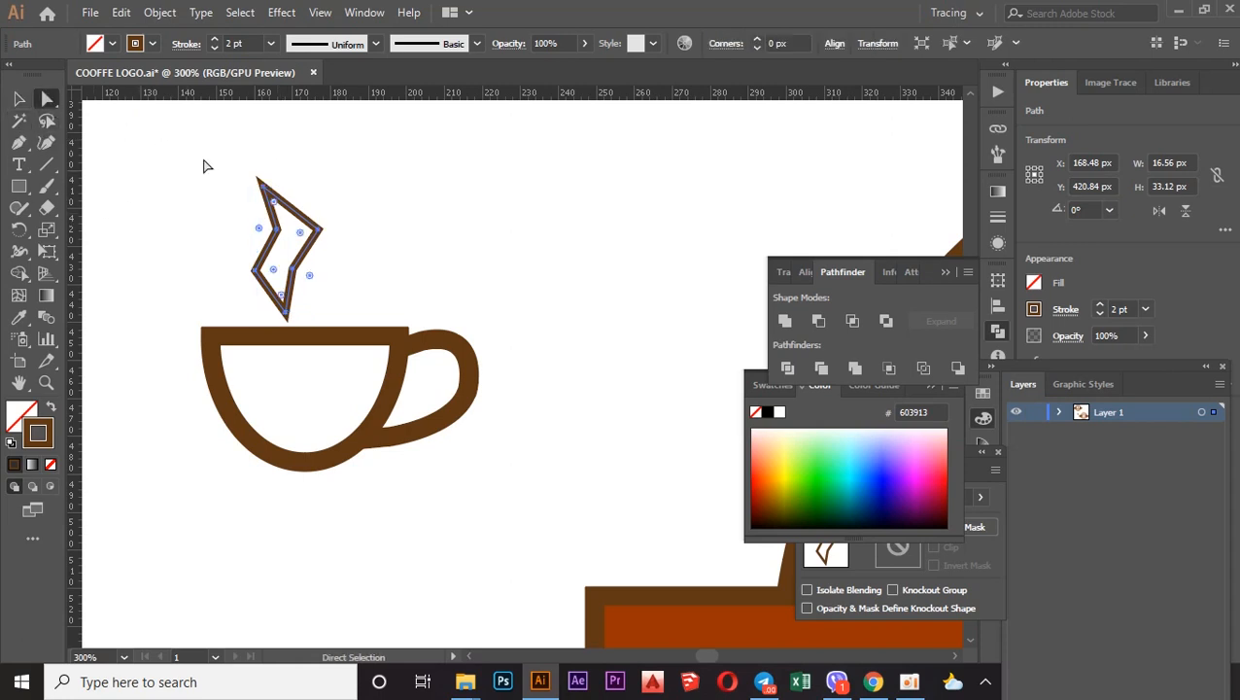
{"action": "left_click", "coordinate": [319, 233]}
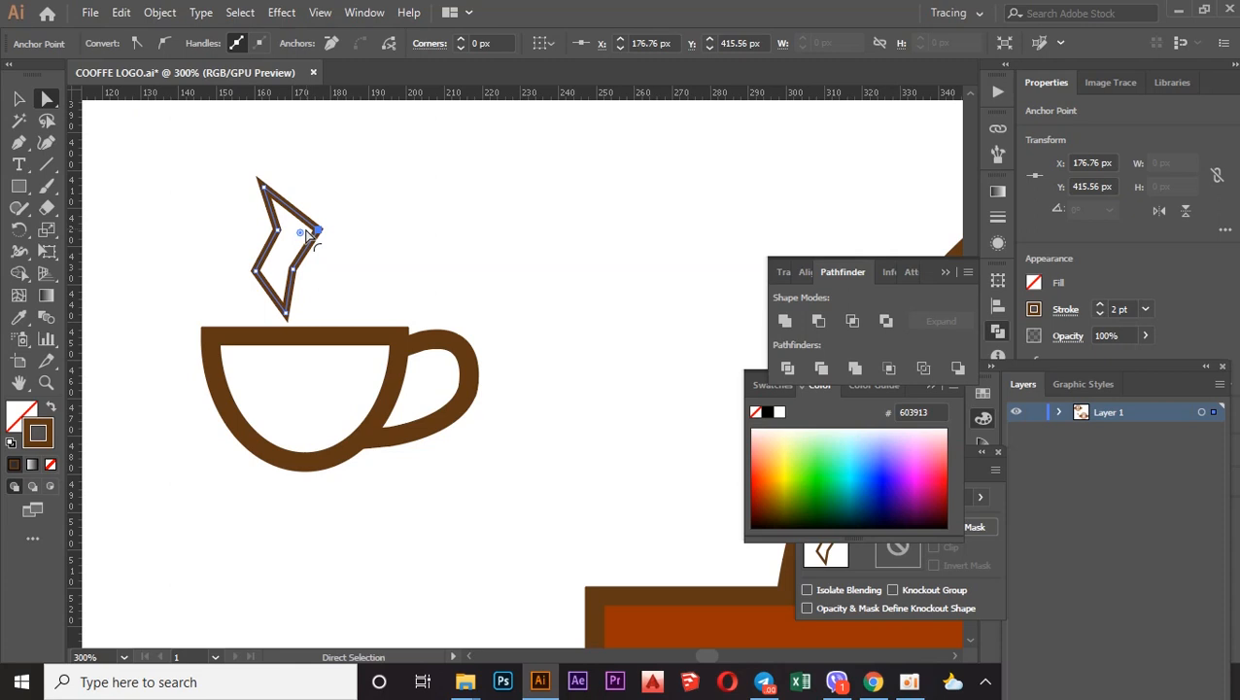
{"action": "left_click", "coordinate": [277, 230], "text": "shift"}
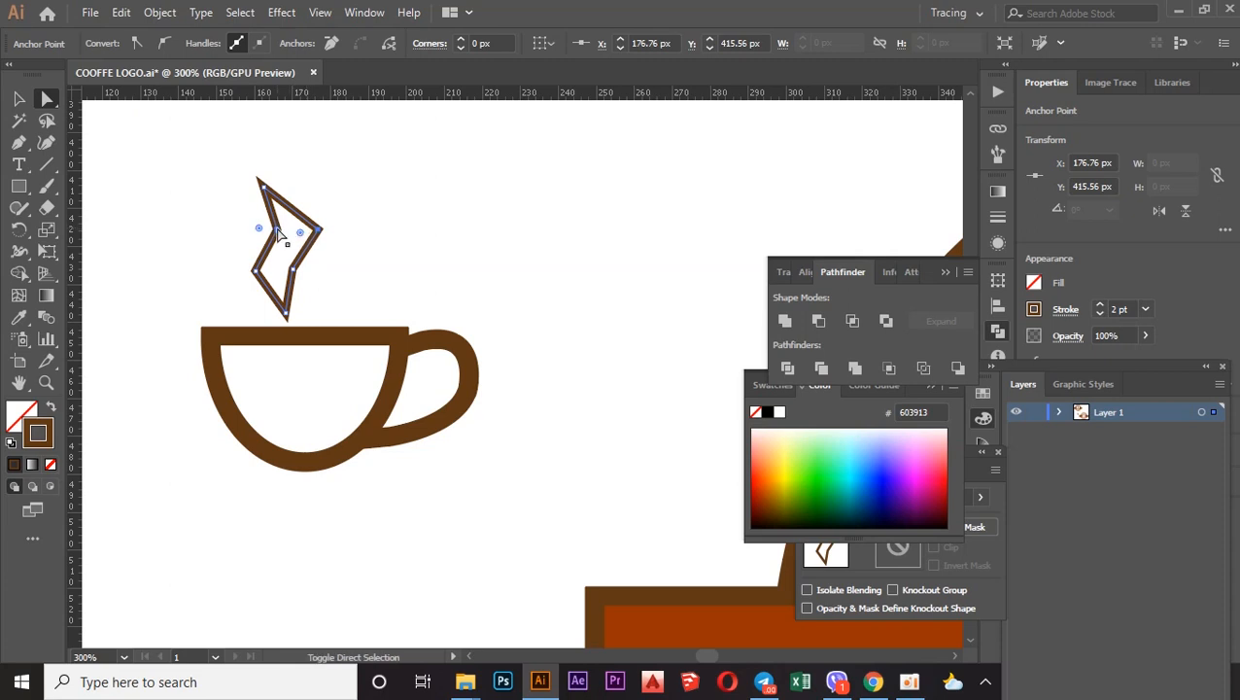
{"action": "left_click", "coordinate": [292, 270], "text": "shift"}
{"action": "left_click_drag", "start_coordinate": [310, 281], "coordinate": [359, 286]}
{"action": "key", "text": "ctrl+z"}
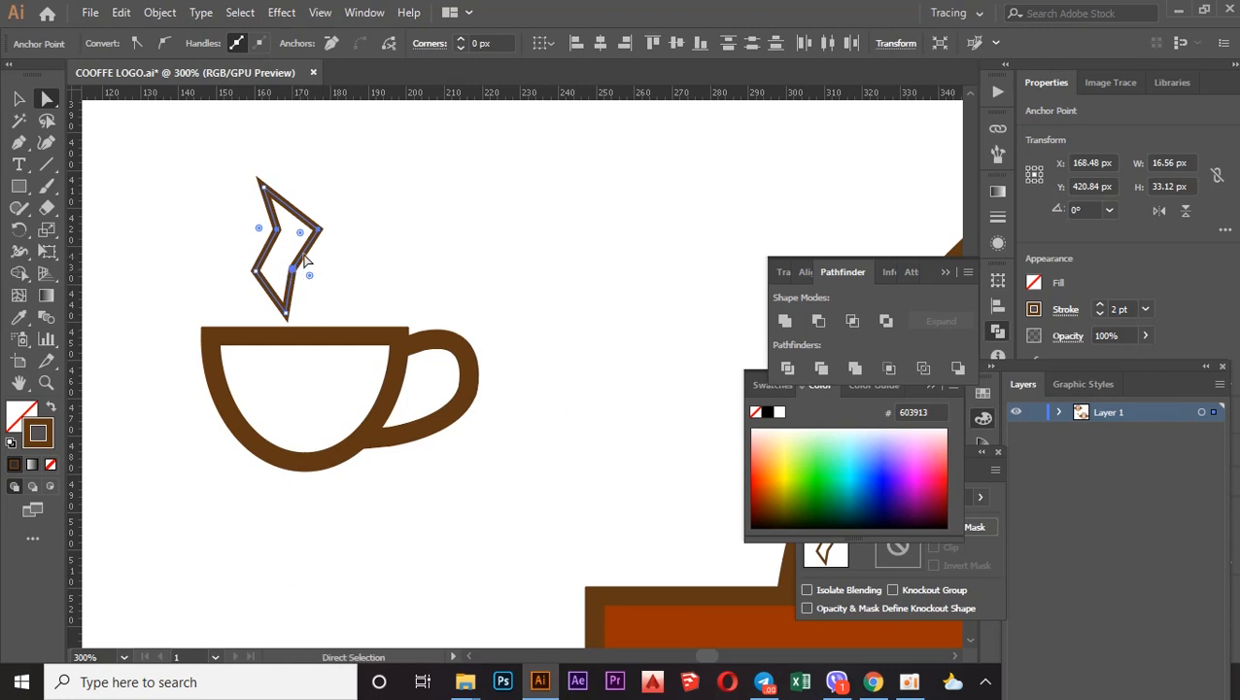
{"action": "left_click", "coordinate": [254, 273]}
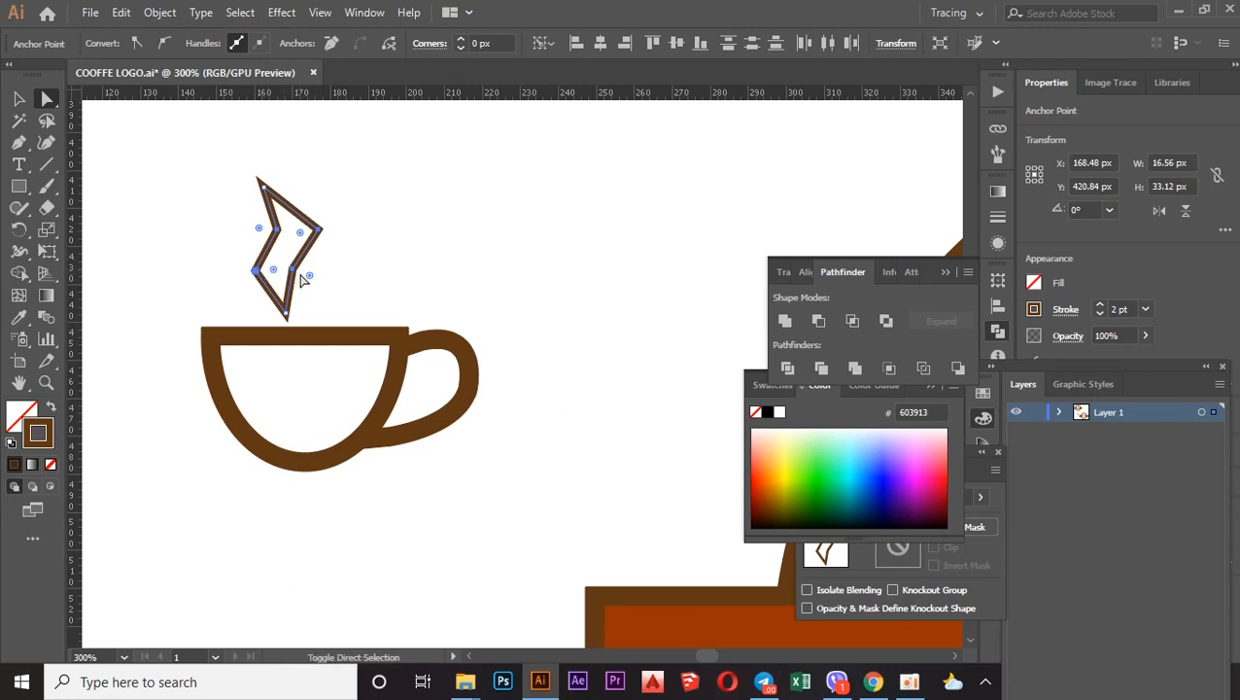
{"action": "left_click_drag", "start_coordinate": [308, 281], "coordinate": [368, 288]}
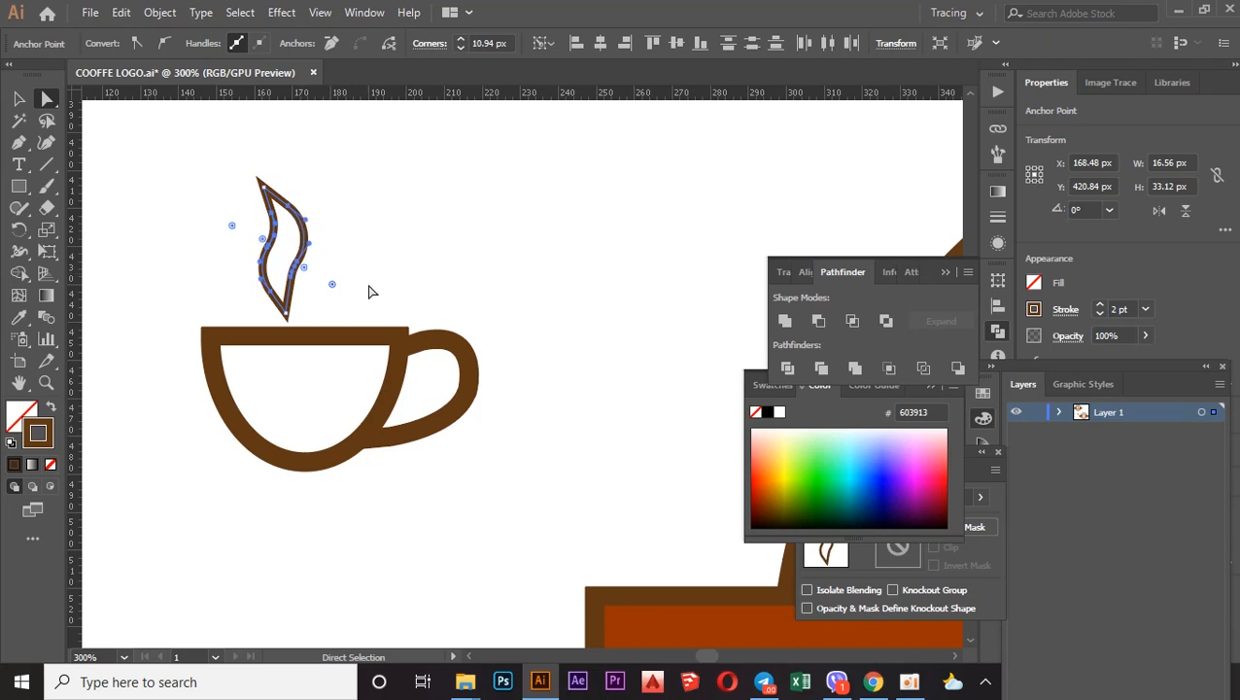
{"action": "left_click", "coordinate": [324, 205]}
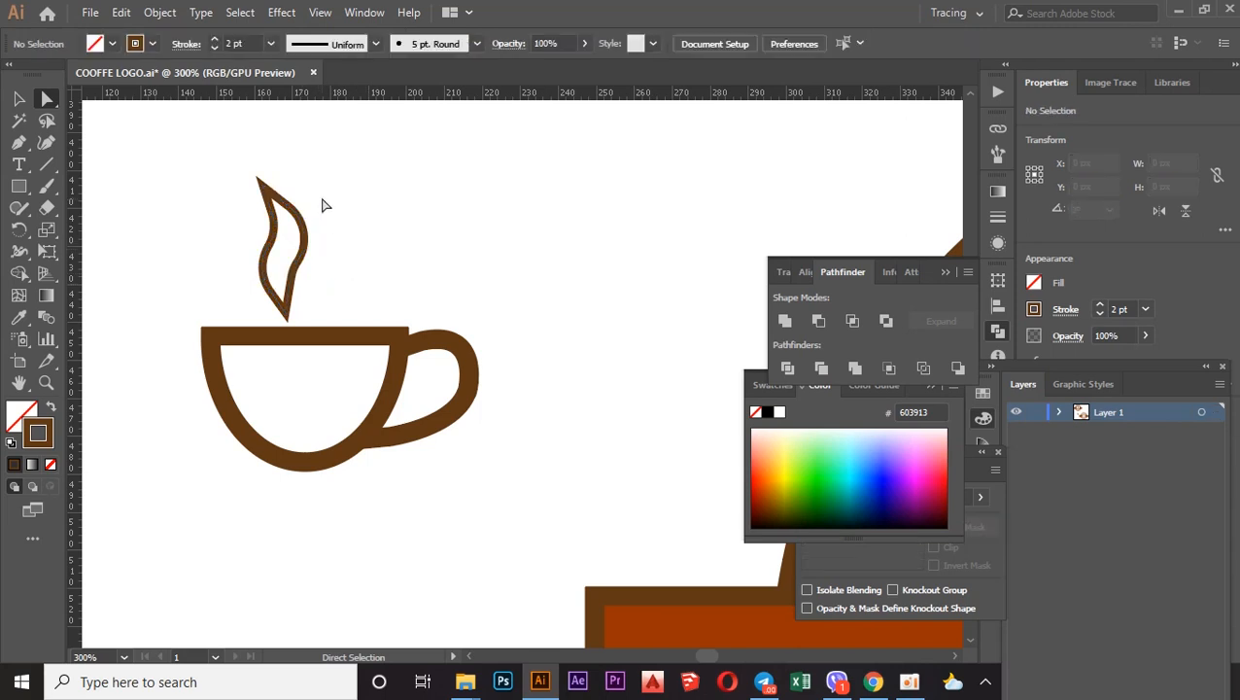
Shift the steam shape toward the cup's handle and duplicate it, making three plumes side by side above the cup.
{"action": "scroll", "coordinate": [326, 208], "scroll_direction": "down", "scroll_amount": 3}
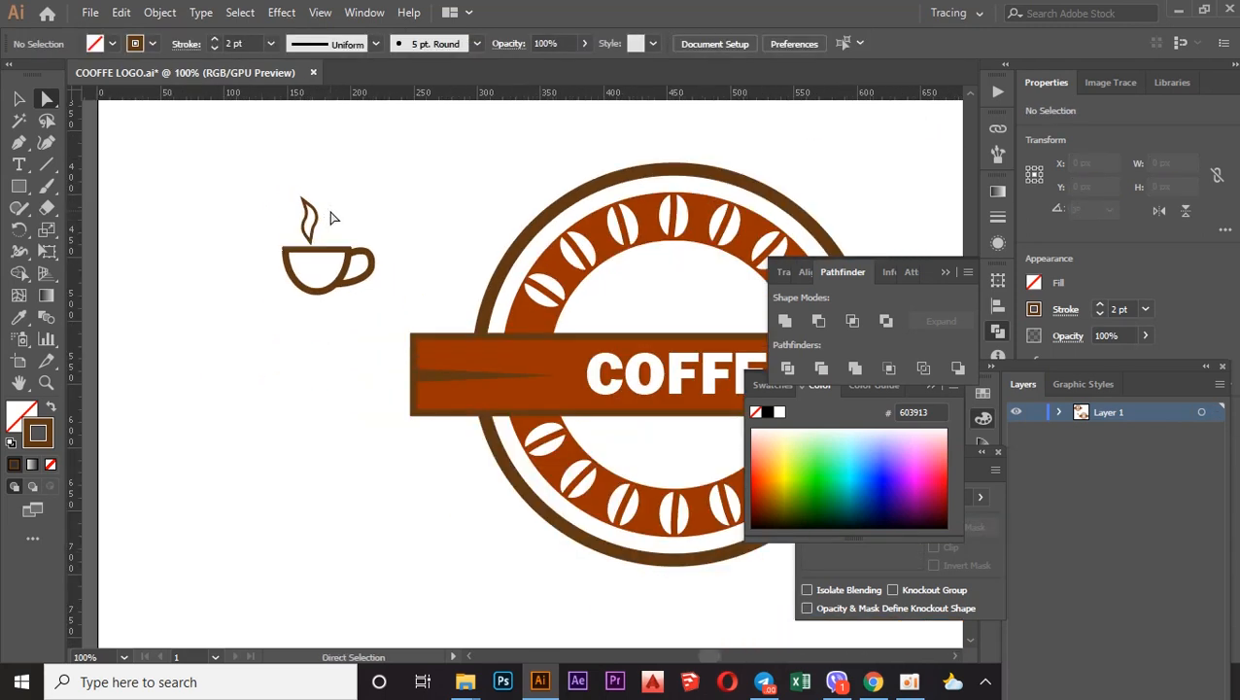
{"action": "scroll", "coordinate": [333, 212], "scroll_direction": "up", "scroll_amount": 1}
{"action": "left_click", "coordinate": [18, 98]}
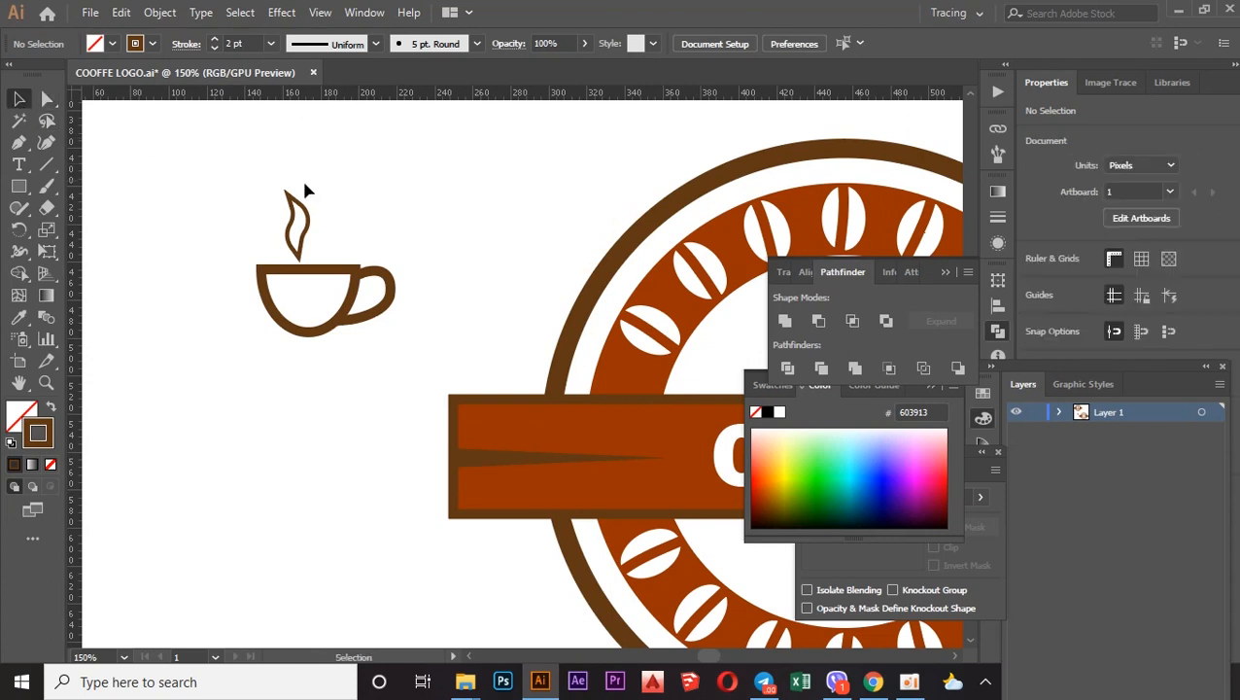
{"action": "left_click", "coordinate": [293, 222]}
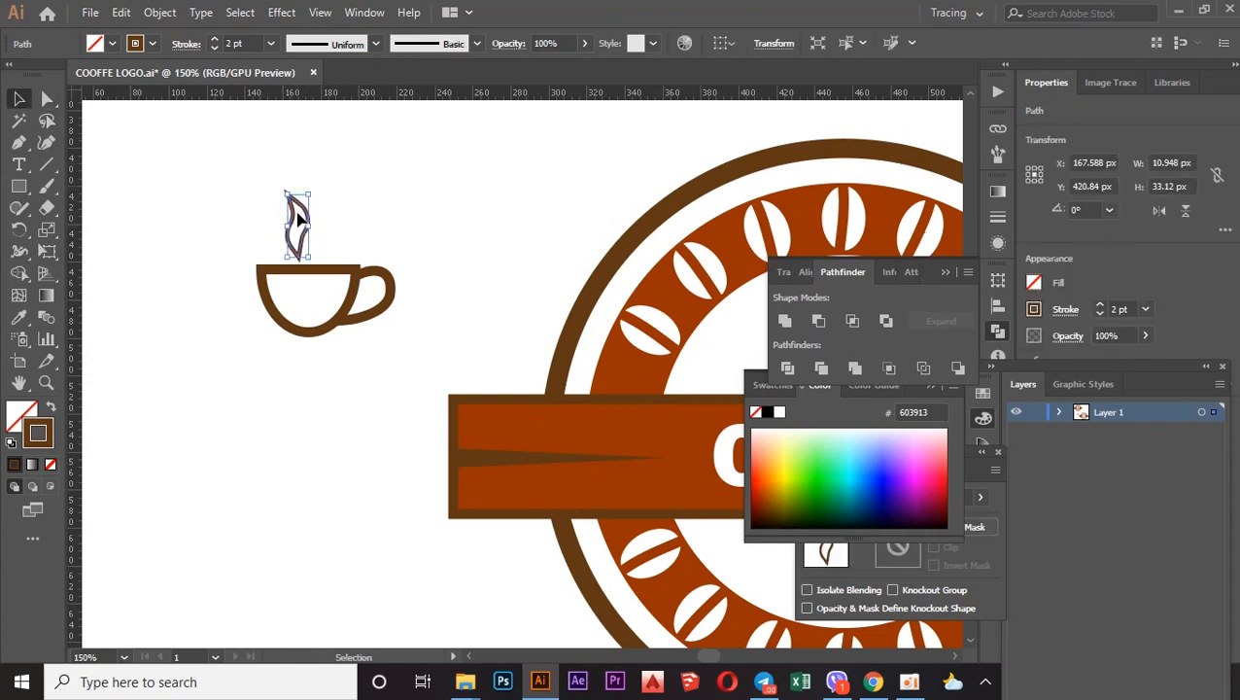
{"action": "left_click_drag", "start_coordinate": [296, 202], "coordinate": [324, 207]}
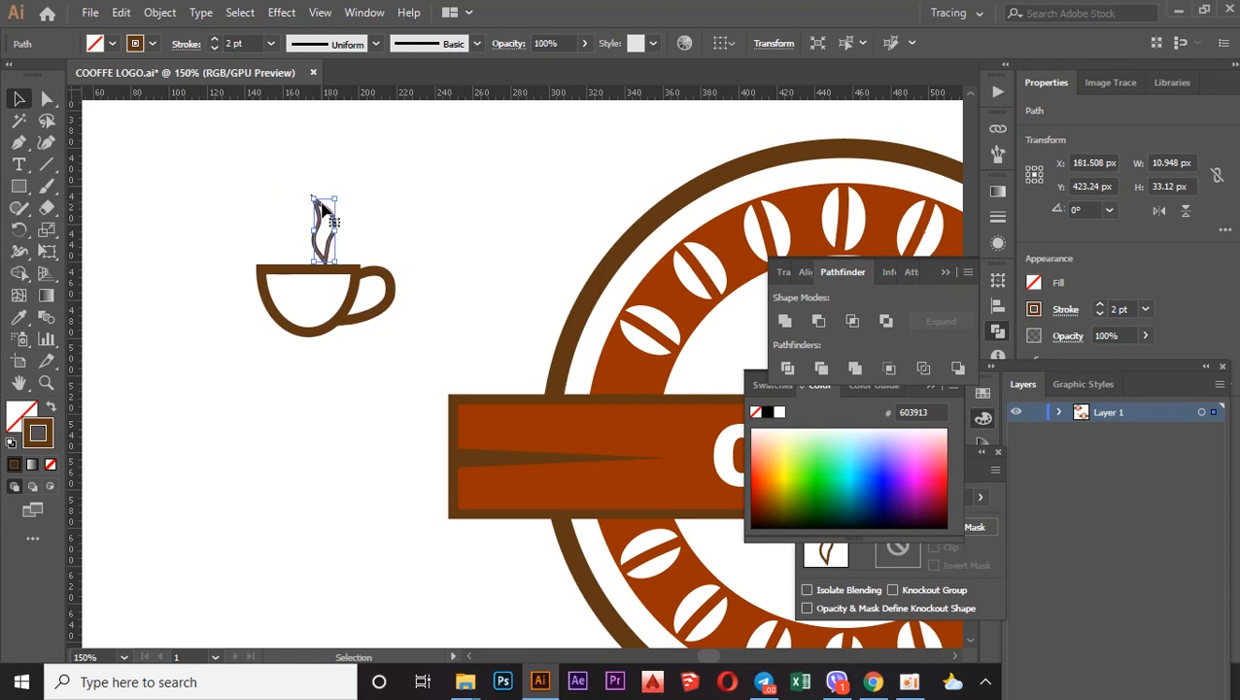
{"action": "left_click_drag", "start_coordinate": [322, 207], "coordinate": [348, 216], "text": "alt"}
{"action": "scroll", "coordinate": [358, 229], "scroll_direction": "up", "scroll_amount": 4}
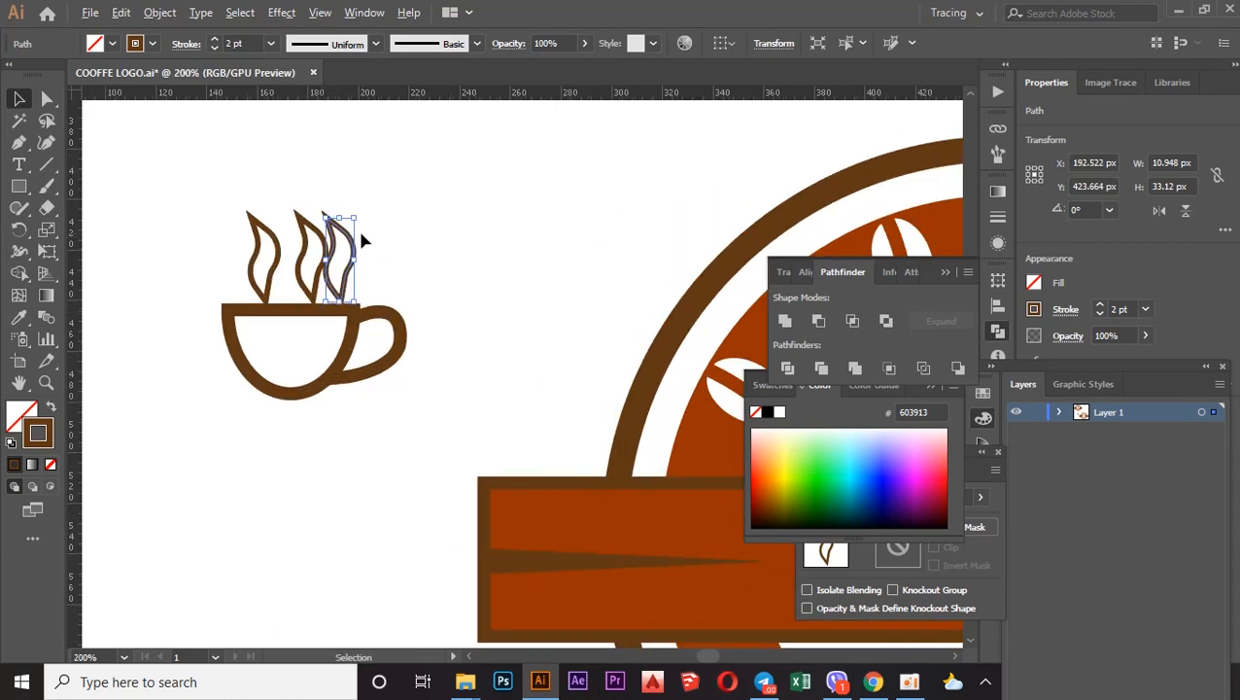
{"action": "scroll", "coordinate": [357, 229], "scroll_direction": "down", "scroll_amount": 2}
Narrow and shorten the left steam plume, placing its bottom tip just above the cup's rim.
{"action": "left_click", "coordinate": [268, 244]}
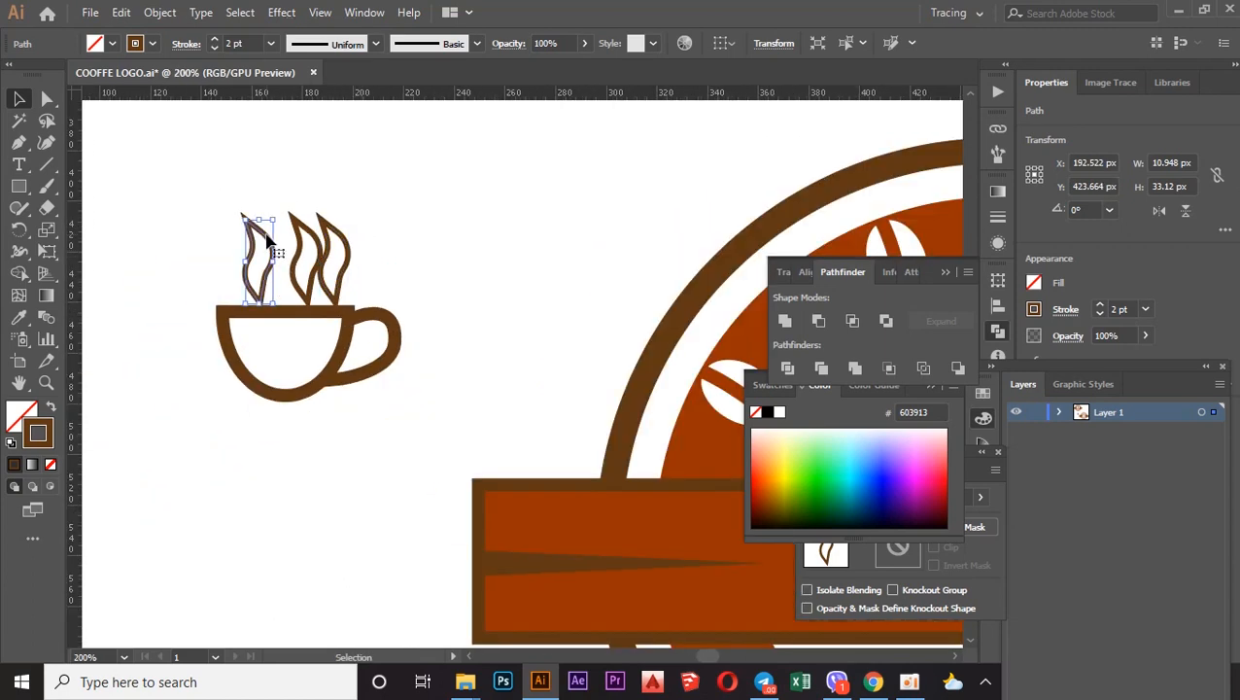
{"action": "left_click_drag", "start_coordinate": [275, 218], "coordinate": [271, 212]}
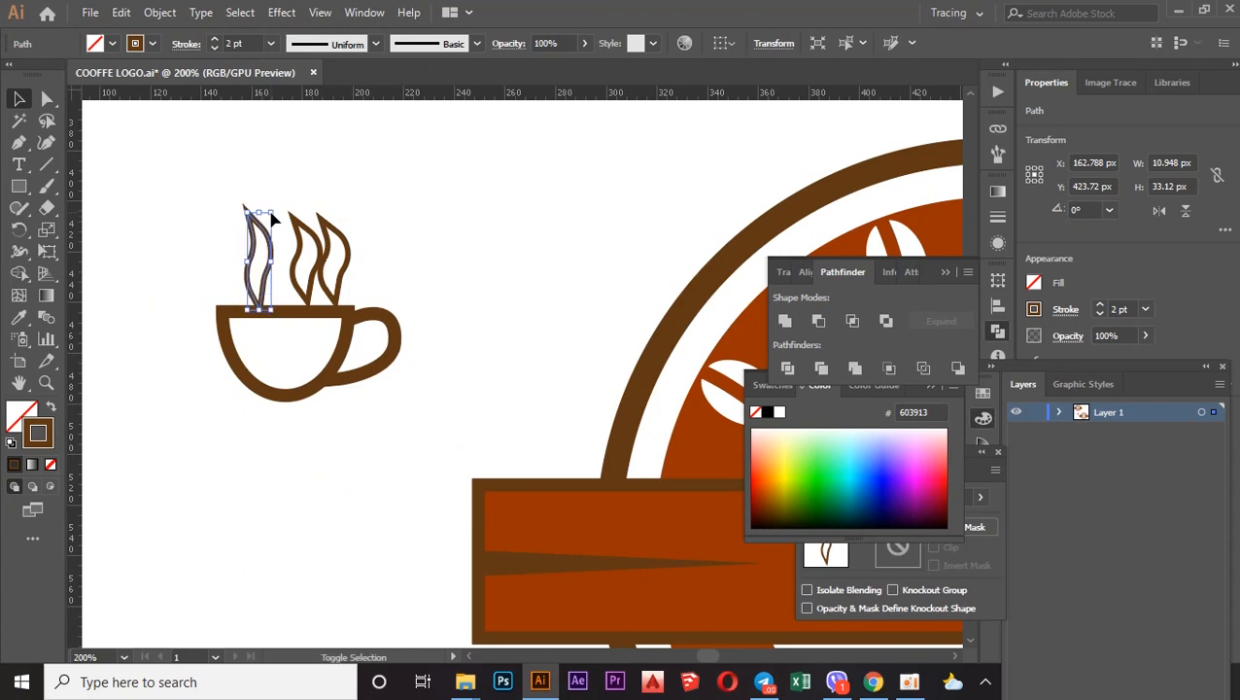
{"action": "left_click", "coordinate": [272, 195]}
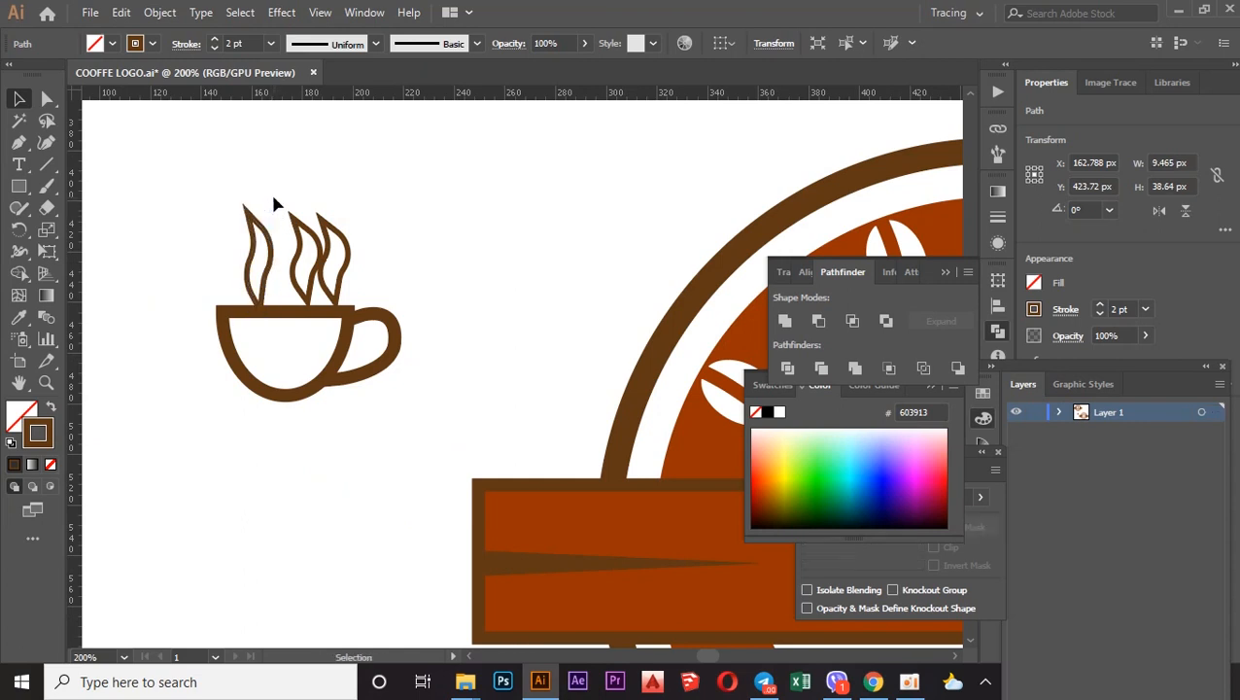
{"action": "left_click", "coordinate": [271, 251]}
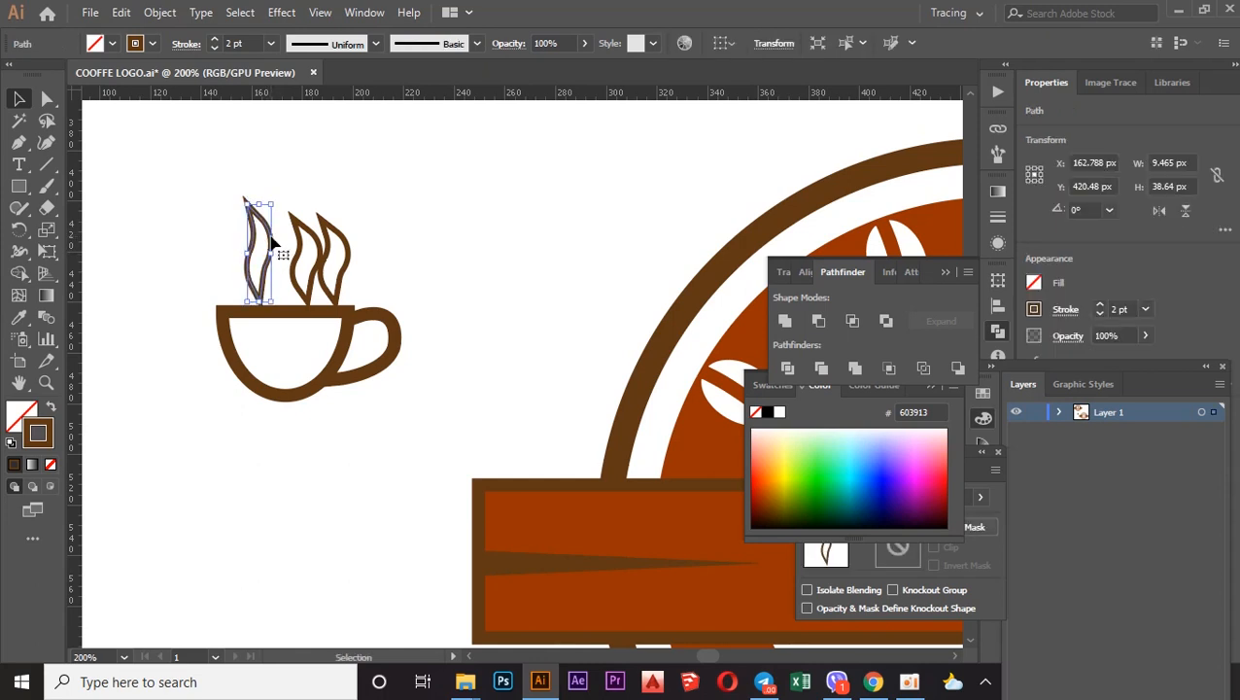
{"action": "key", "text": "Down"}
{"action": "key", "text": "Down"}
{"action": "key", "text": "Down"}
Move the middle plume to about X 176, Y 420 px, stretched about 38 px high, and slightly shrink the right plume.
{"action": "left_click_drag", "start_coordinate": [274, 243], "coordinate": [282, 216]}
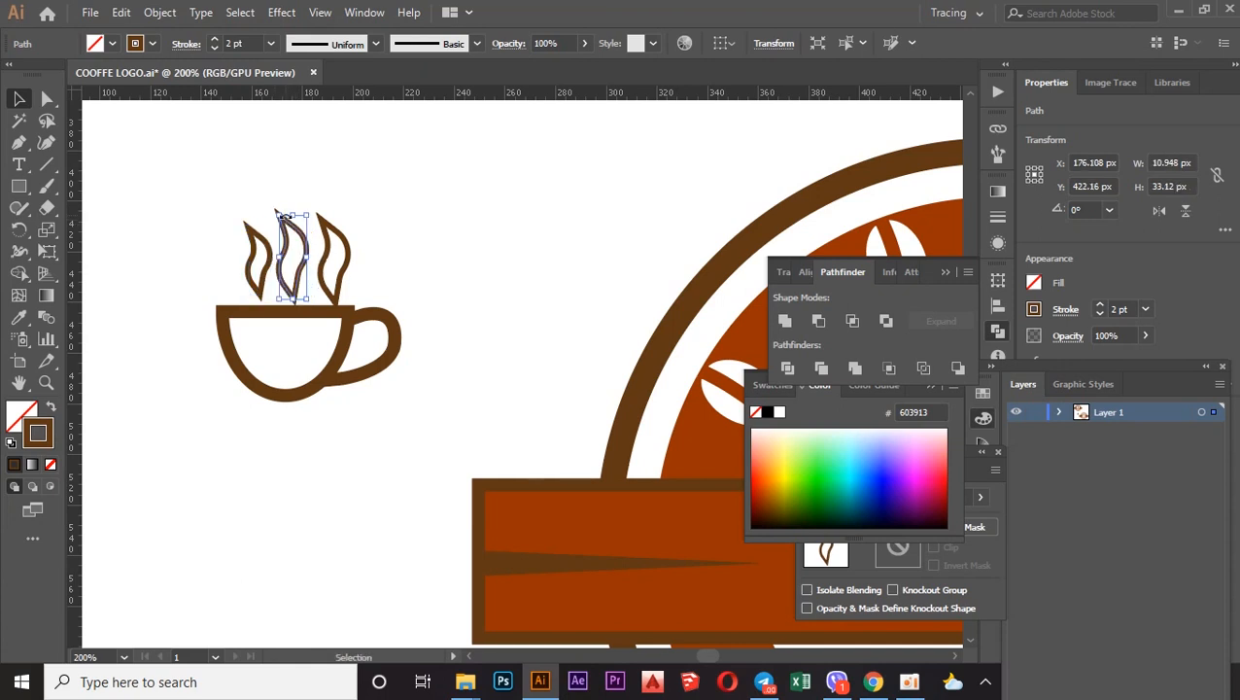
{"action": "left_click_drag", "start_coordinate": [291, 214], "coordinate": [289, 197]}
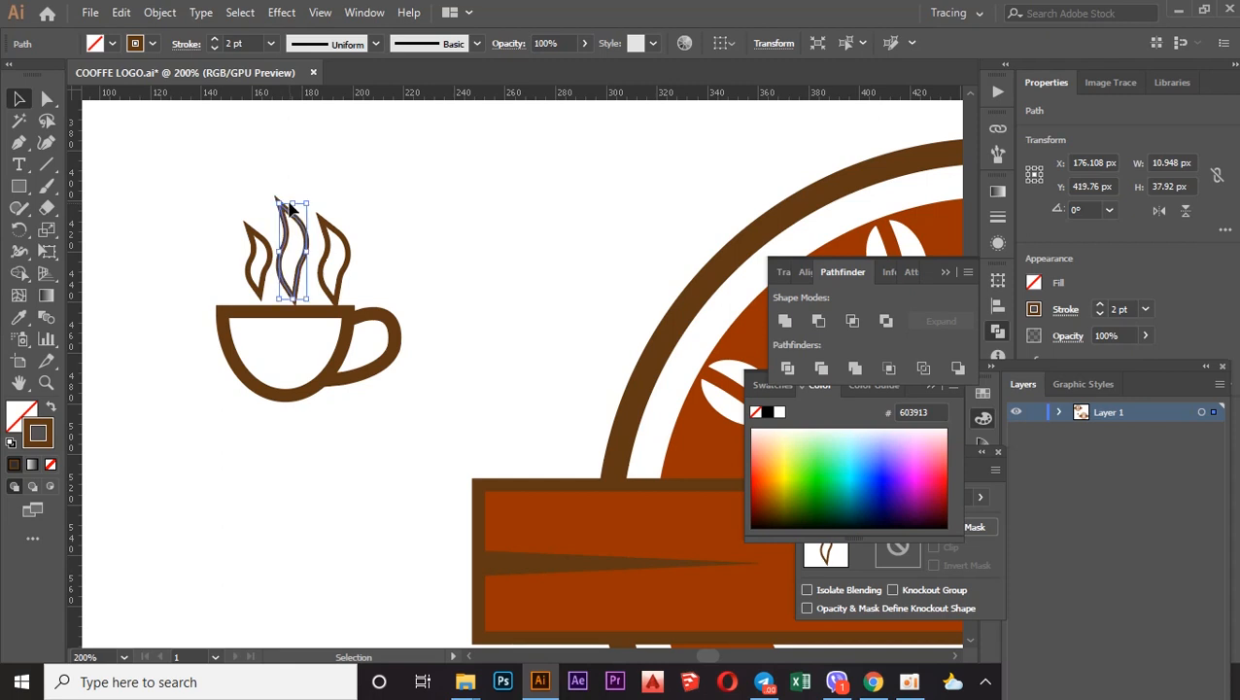
{"action": "left_click", "coordinate": [332, 234]}
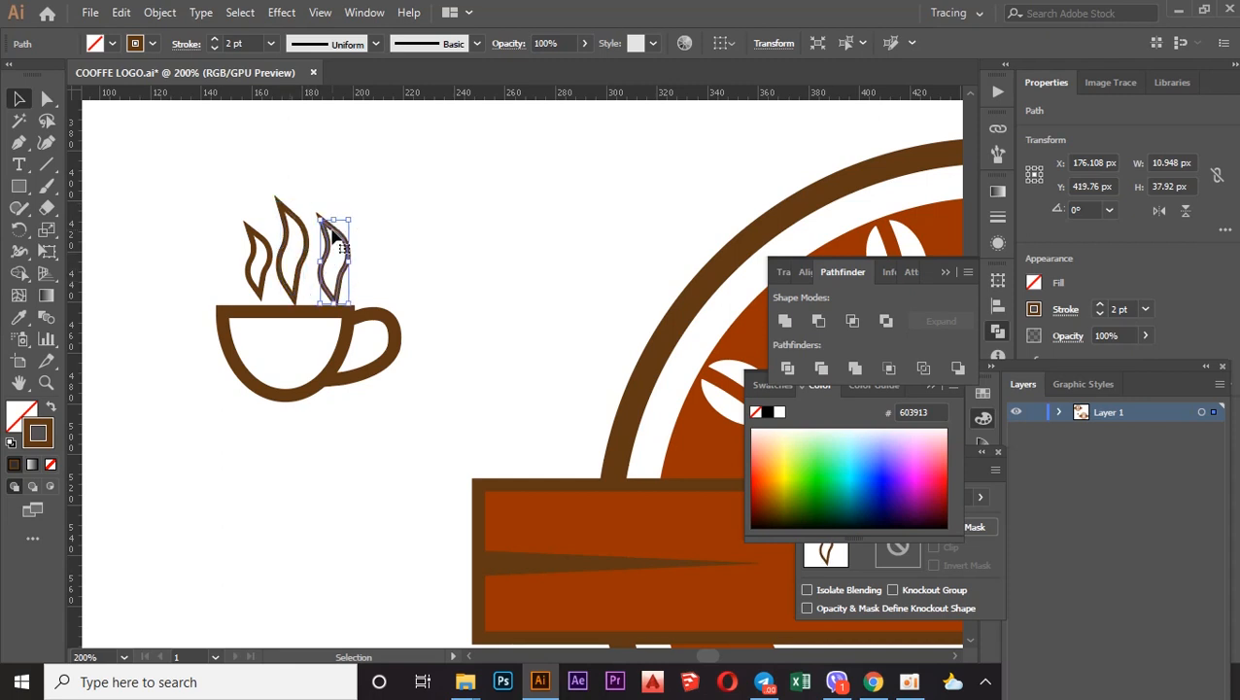
{"action": "left_click_drag", "start_coordinate": [348, 220], "coordinate": [349, 223]}
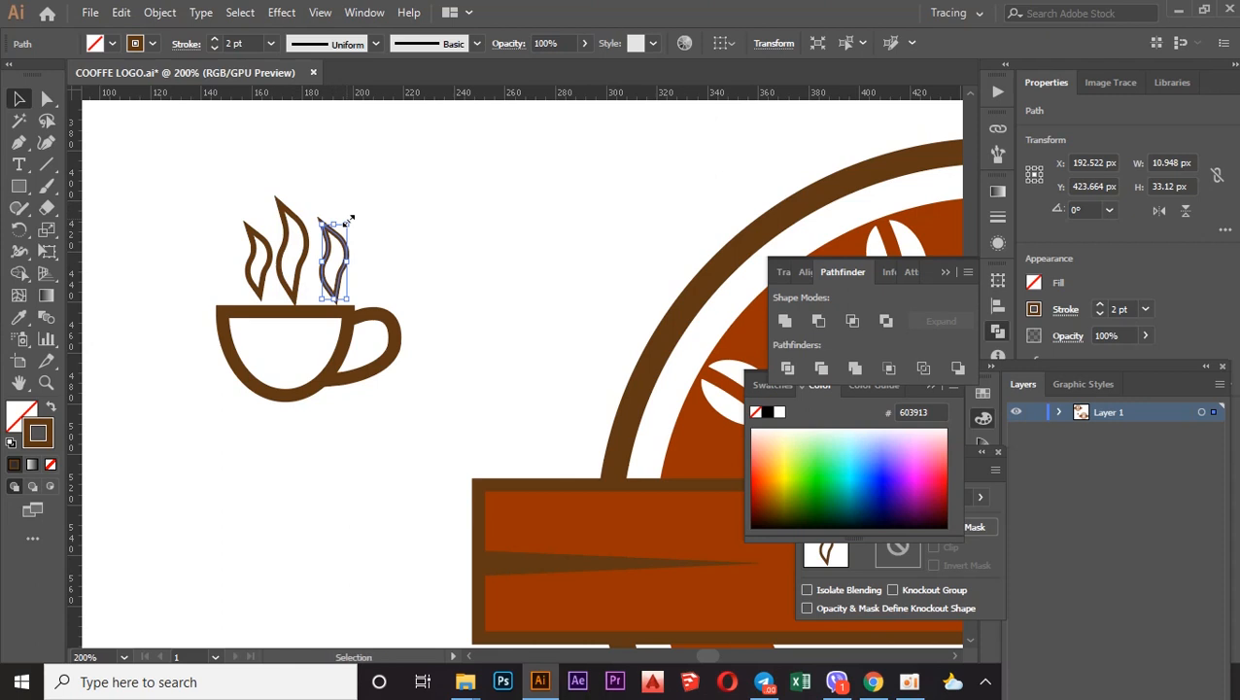
Nudge all three steam plumes together to the left, centering them over the cup bowl at about X 174 px.
{"action": "left_click_drag", "start_coordinate": [383, 255], "coordinate": [246, 271]}
{"action": "key", "text": "Left"}
{"action": "key", "text": "Left"}
{"action": "key", "text": "Left"}
{"action": "key", "text": "Left"}
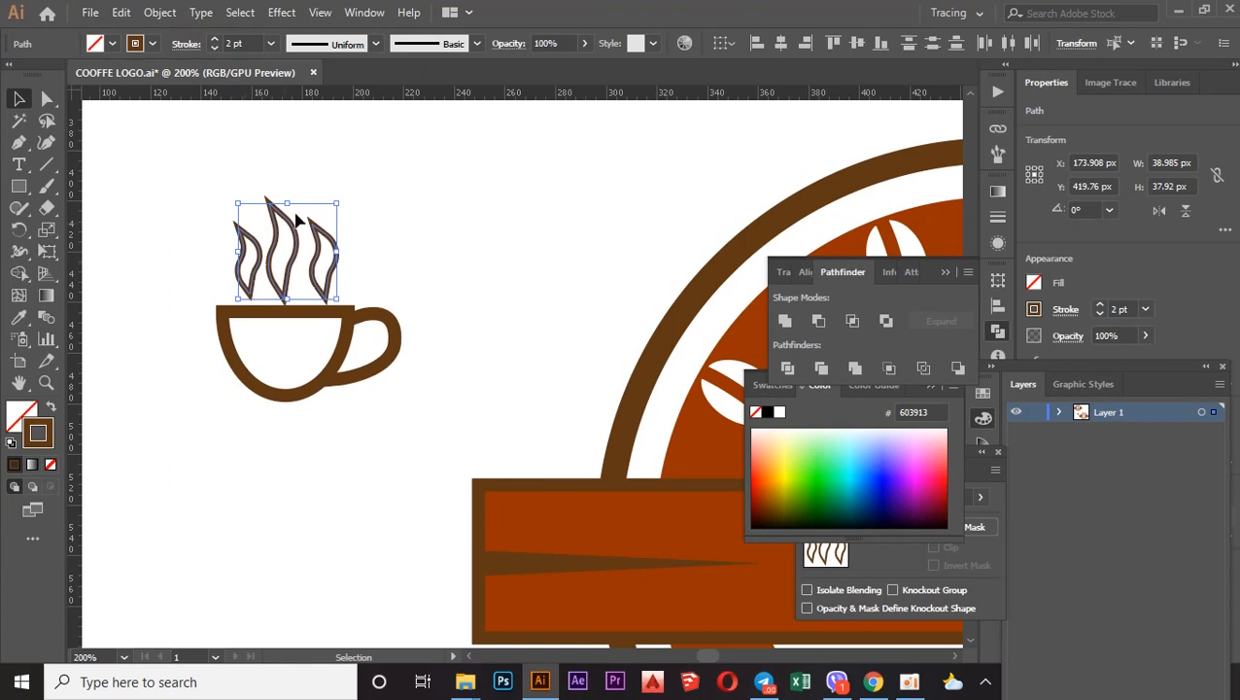
Group the cup, its handle and the three steam plumes.
{"action": "left_click", "coordinate": [388, 208]}
{"action": "left_click_drag", "start_coordinate": [388, 208], "coordinate": [216, 346]}
{"action": "right_click", "coordinate": [294, 250]}
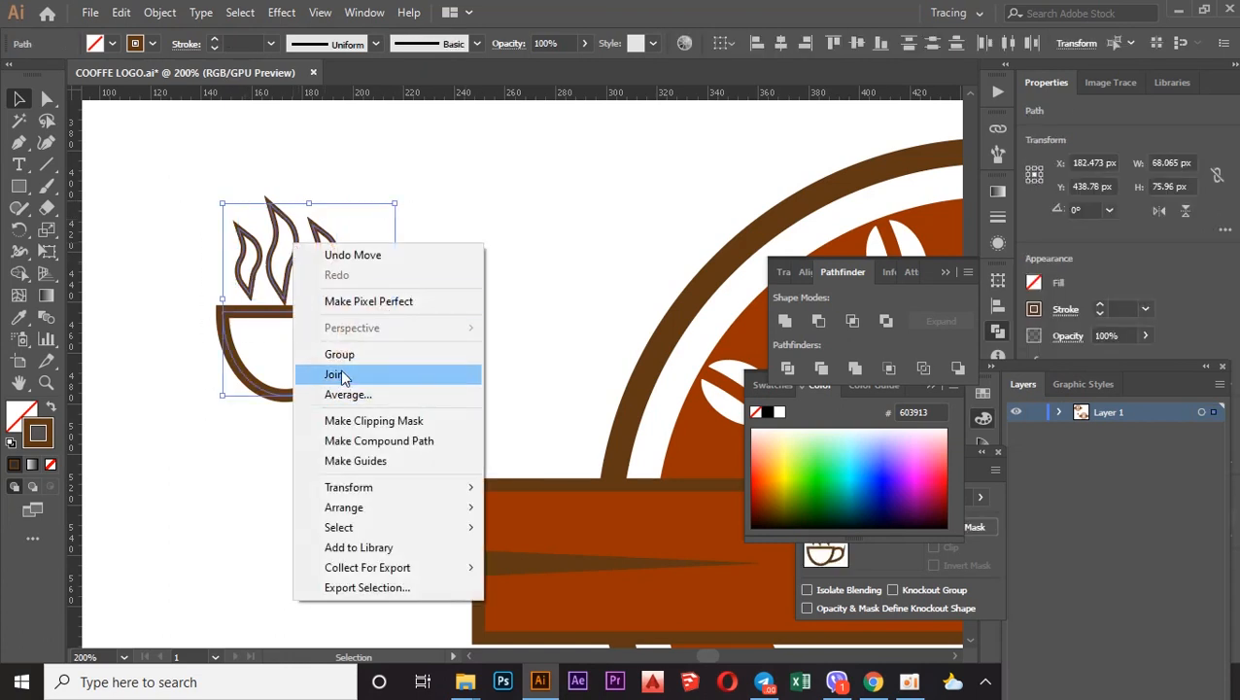
{"action": "left_click", "coordinate": [342, 356]}
Move the cup group into the badge's white inner circle above the COFFE banner, at about X 471, Y 474 px.
{"action": "key", "text": "ctrl+minus"}
{"action": "key", "text": "ctrl+minus"}
{"action": "key", "text": "ctrl+minus"}
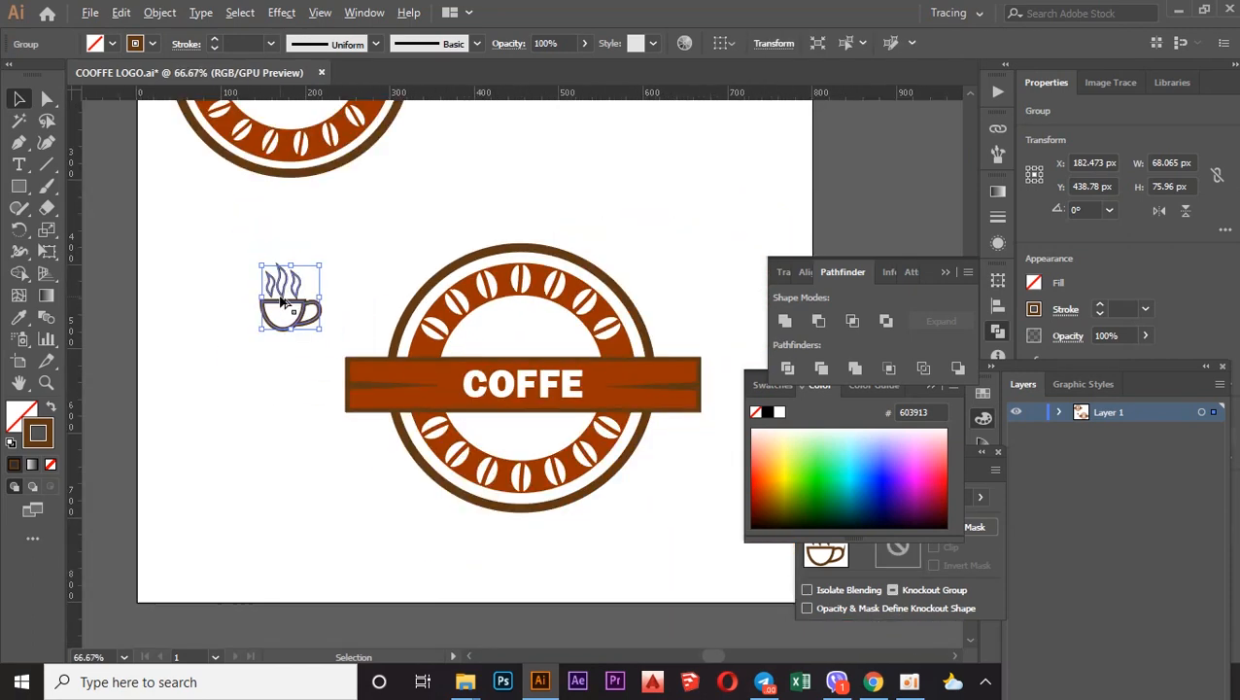
{"action": "left_click_drag", "start_coordinate": [284, 303], "coordinate": [525, 327]}
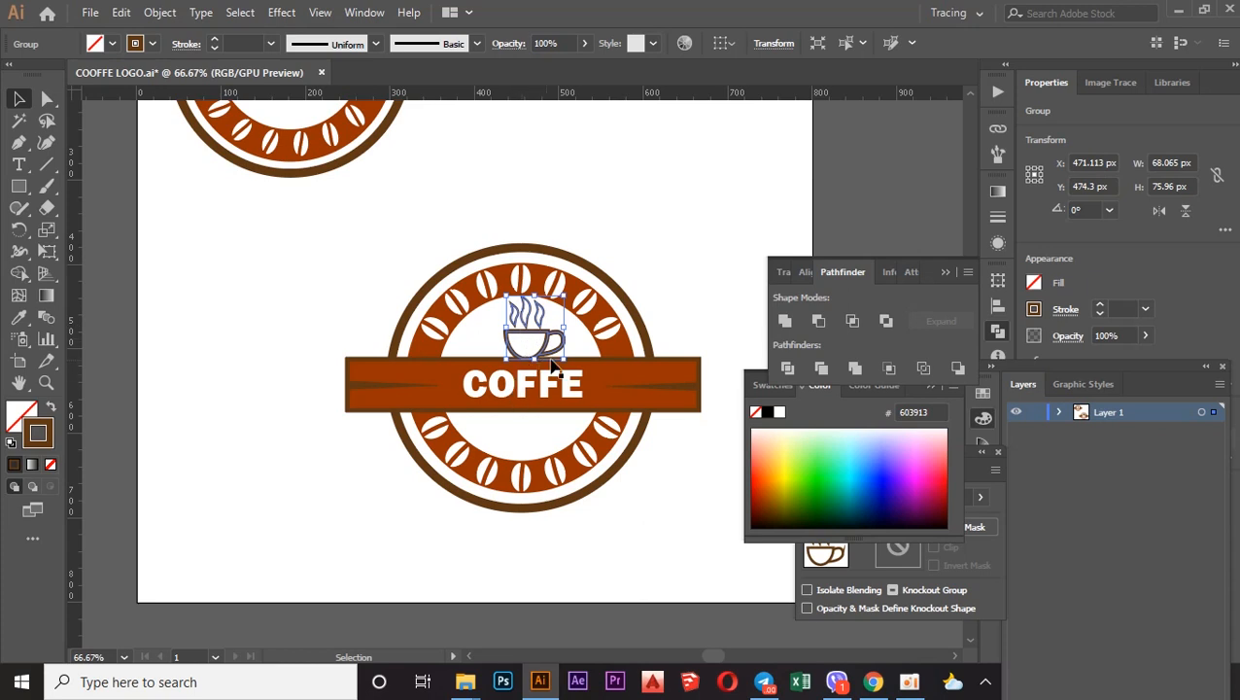
{"action": "left_click", "coordinate": [674, 233]}
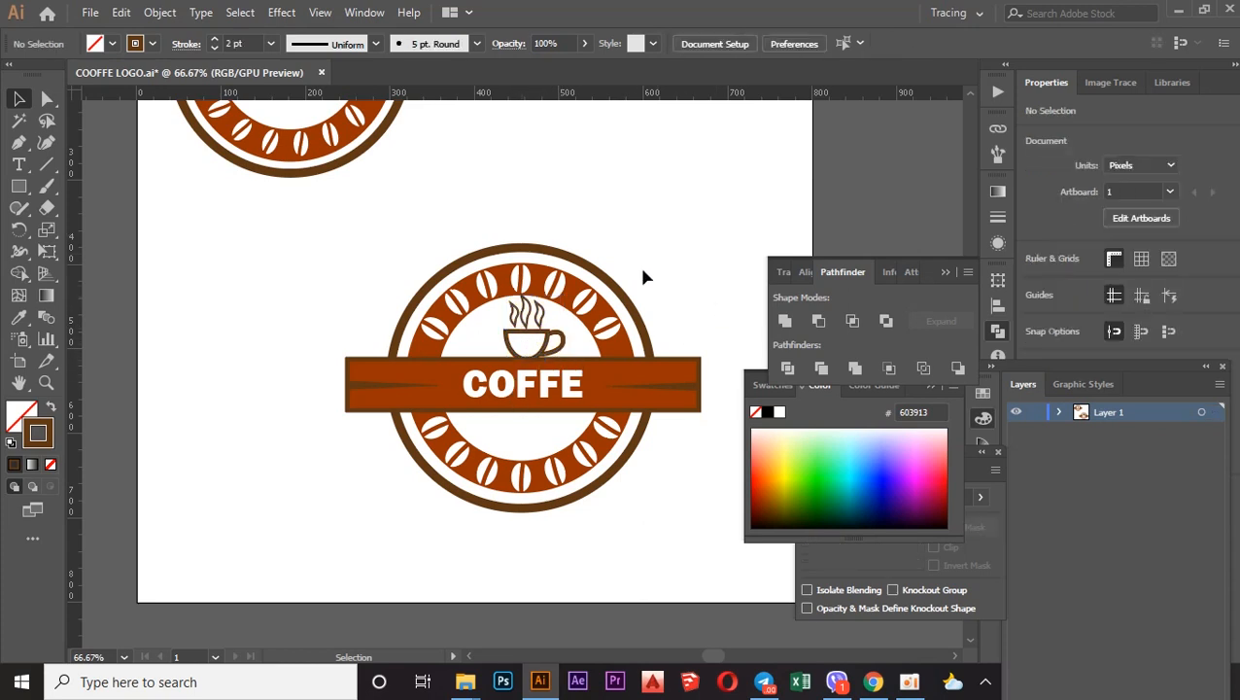
{"action": "left_click", "coordinate": [526, 334]}
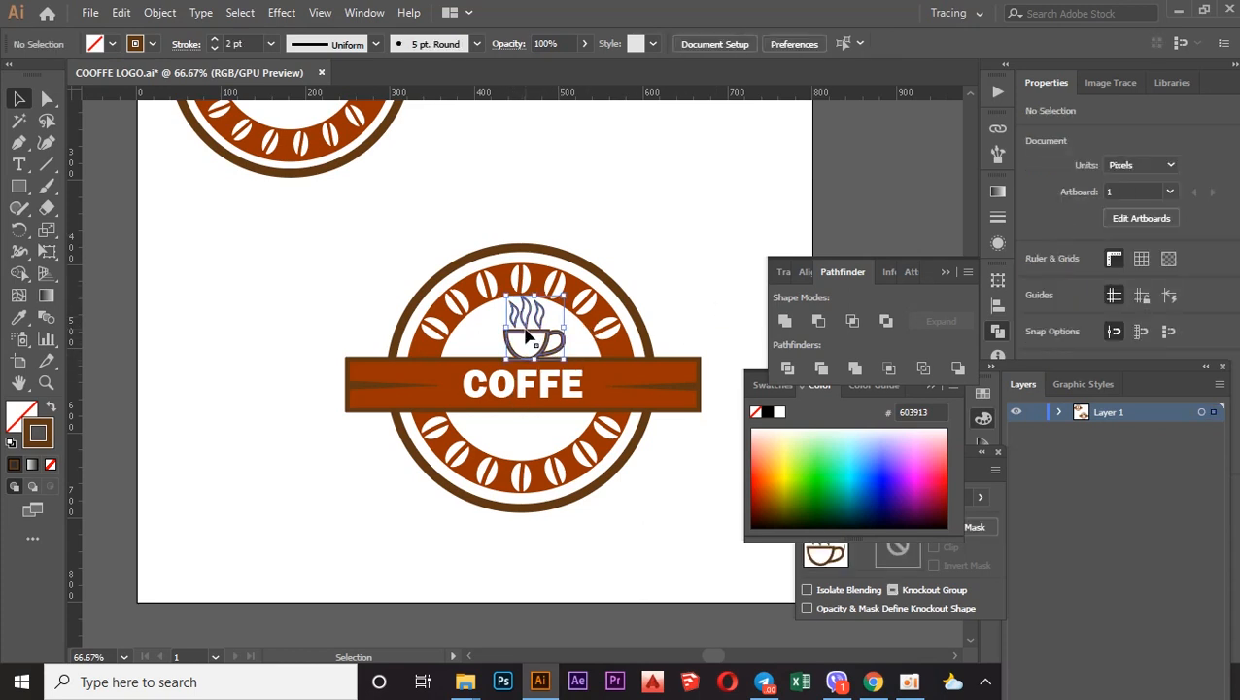
Nudge the COFFE text down 1 px and group it with the banner pieces.
{"action": "left_click", "coordinate": [577, 379]}
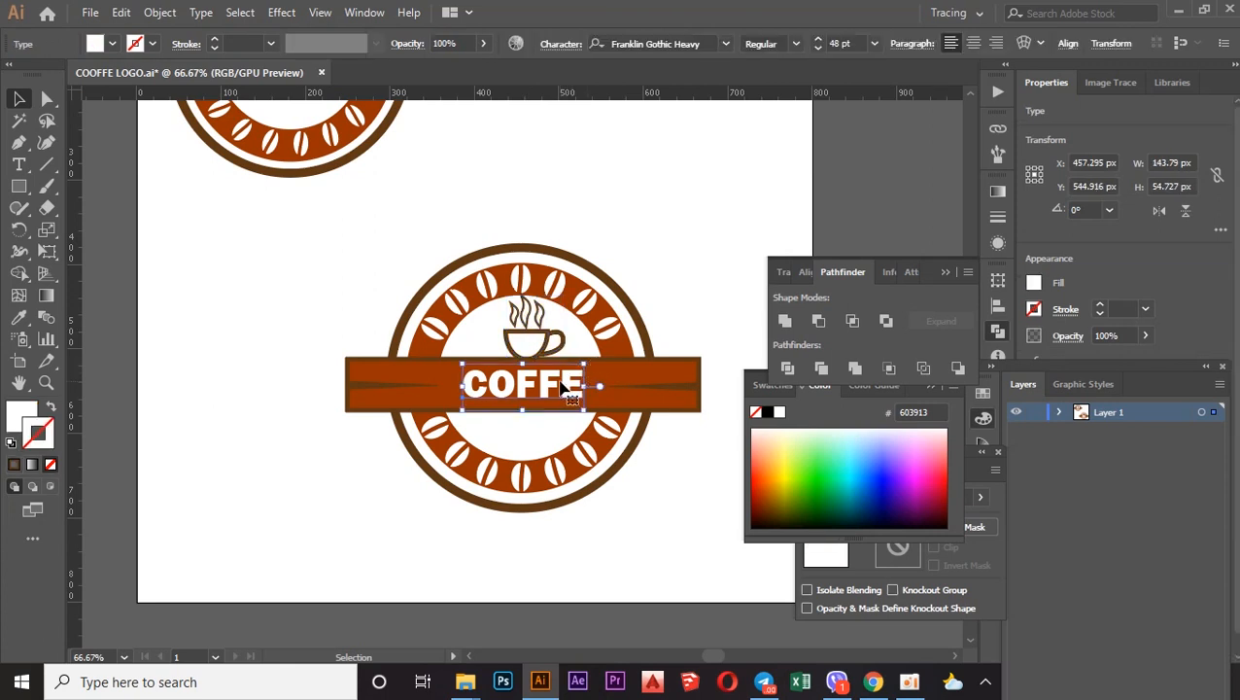
{"action": "key", "text": "Down"}
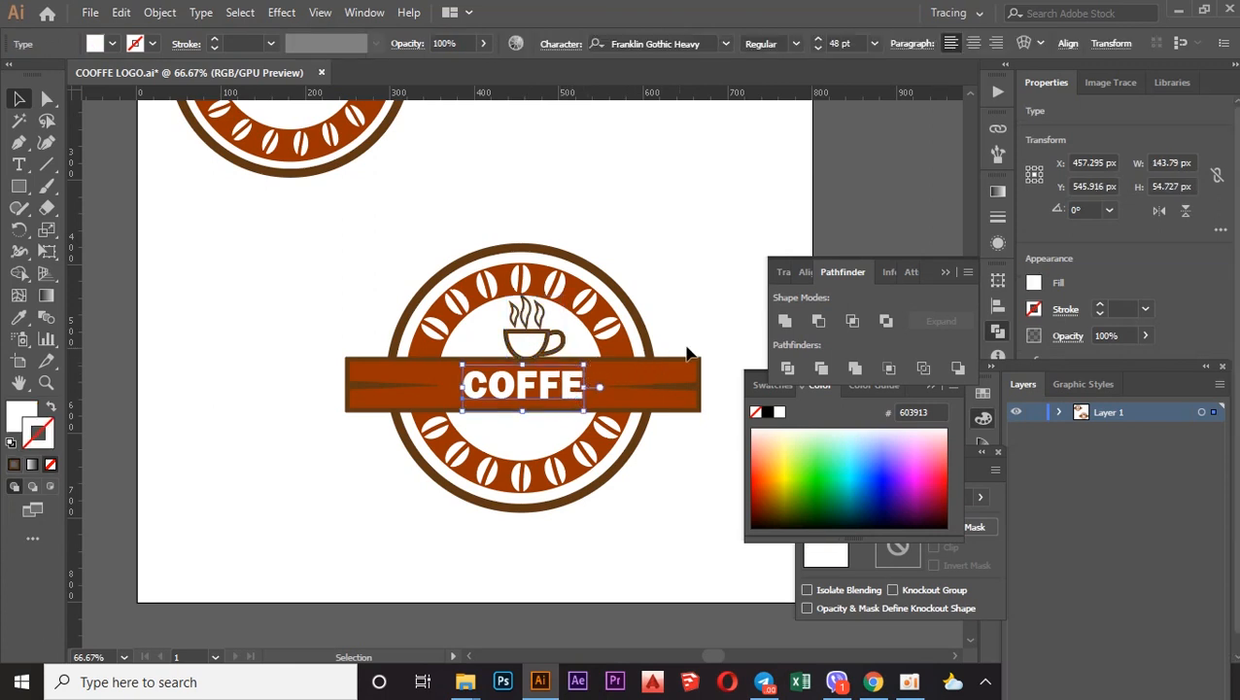
{"action": "left_click", "coordinate": [690, 406]}
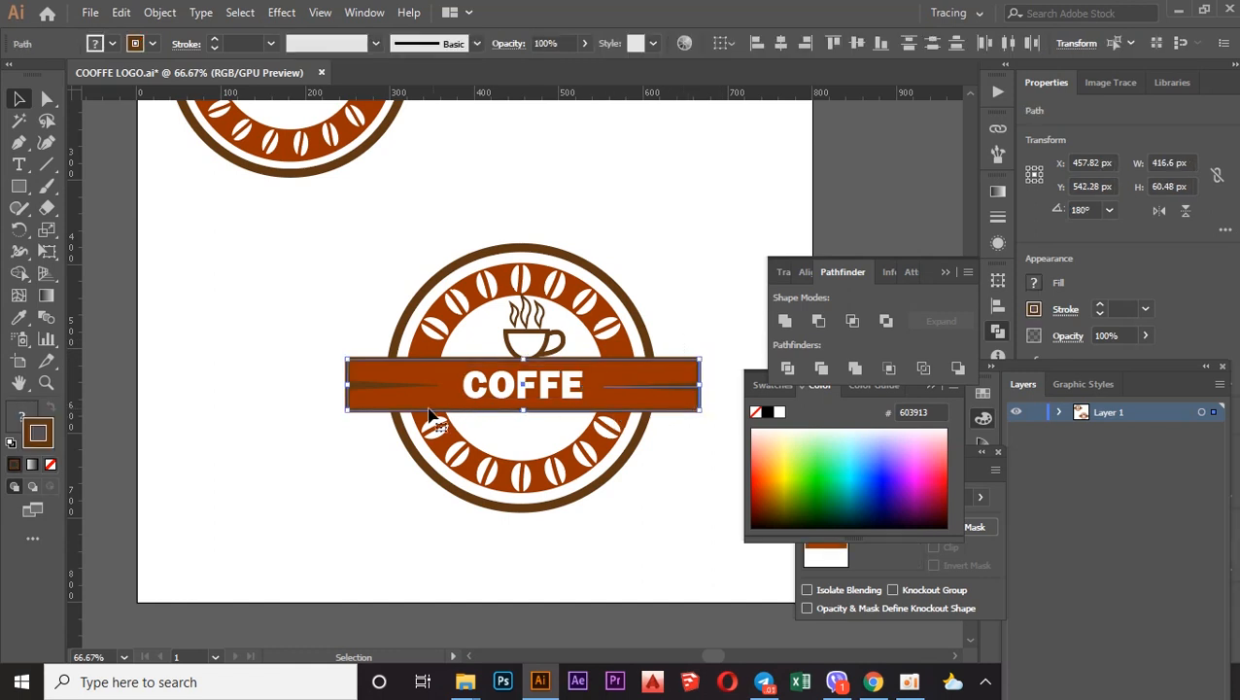
{"action": "left_click", "coordinate": [497, 387], "text": "shift"}
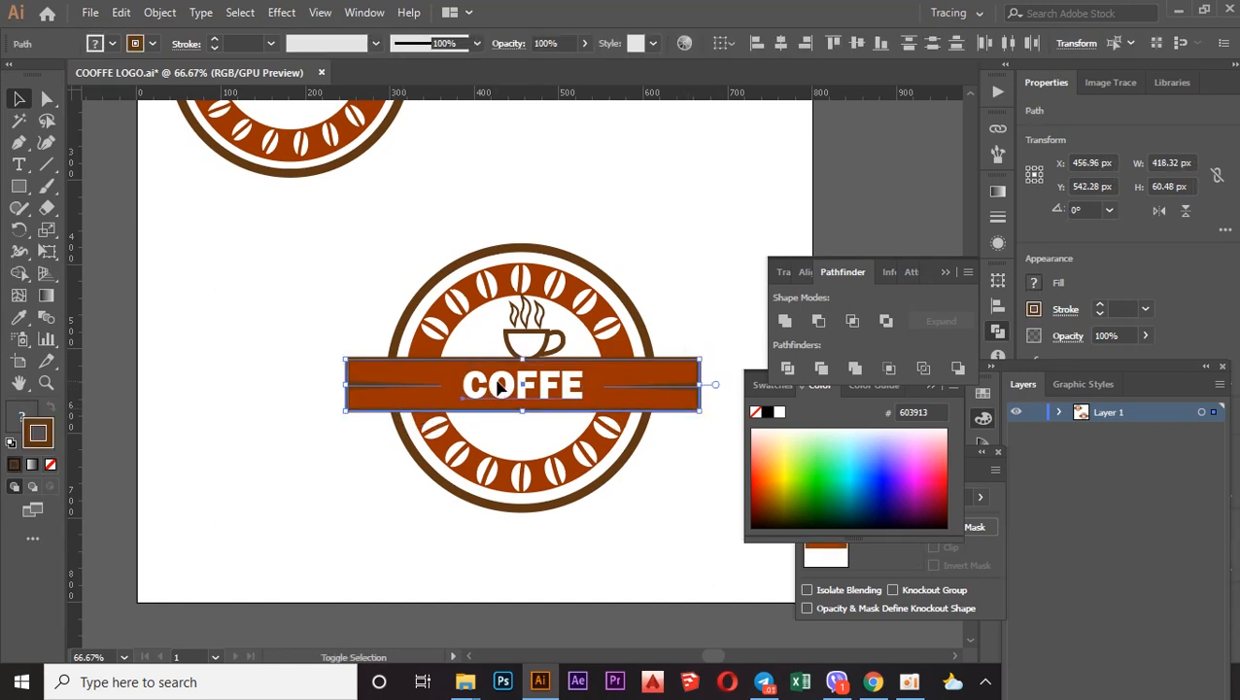
{"action": "right_click", "coordinate": [498, 387]}
{"action": "left_click", "coordinate": [543, 493]}
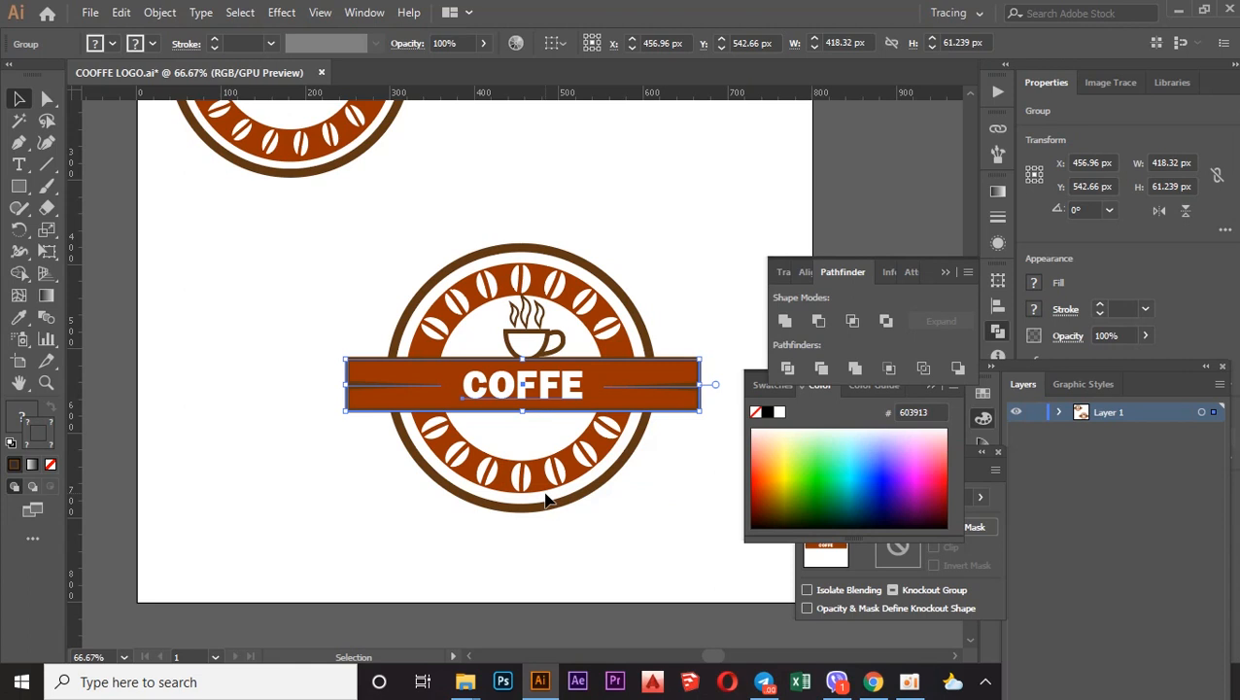
Nudge the banner group down 2 px to Y 544.66 px.
{"action": "key", "text": "Down"}
{"action": "key", "text": "Down"}
{"action": "key", "text": "Down"}
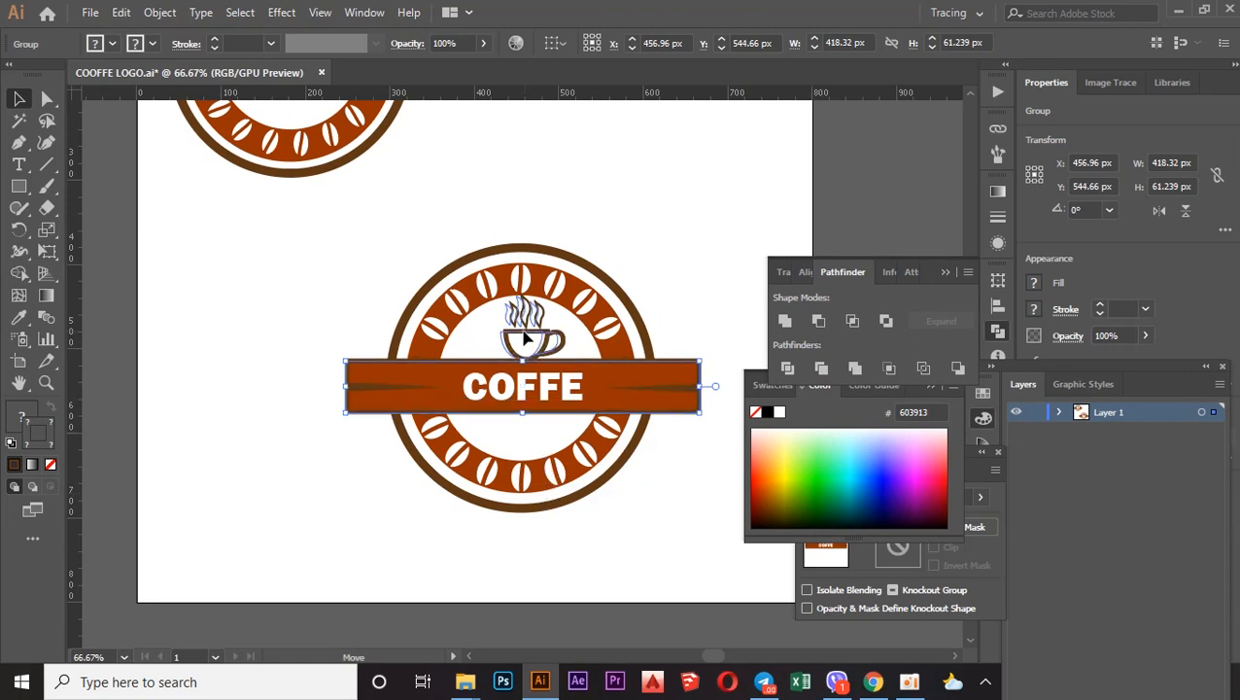
Reposition the cup group just above the banner, at about X 469, Y 472 px.
{"action": "left_click", "coordinate": [524, 338]}
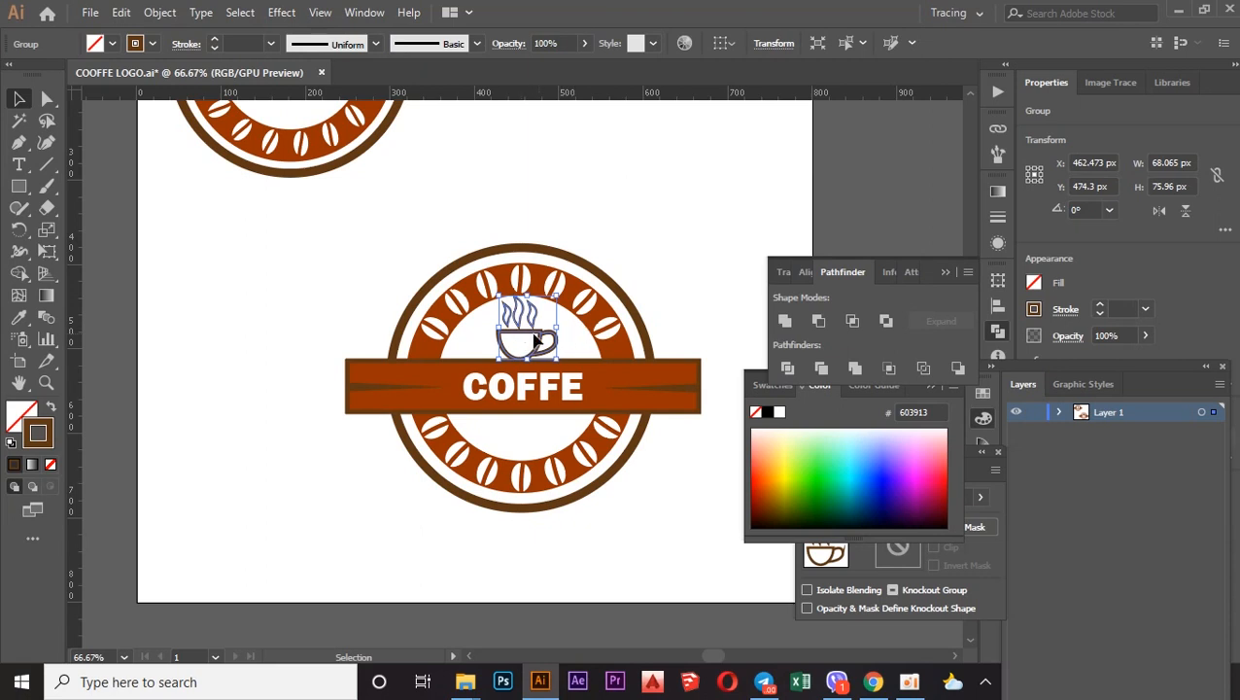
{"action": "left_click_drag", "start_coordinate": [519, 341], "coordinate": [529, 335]}
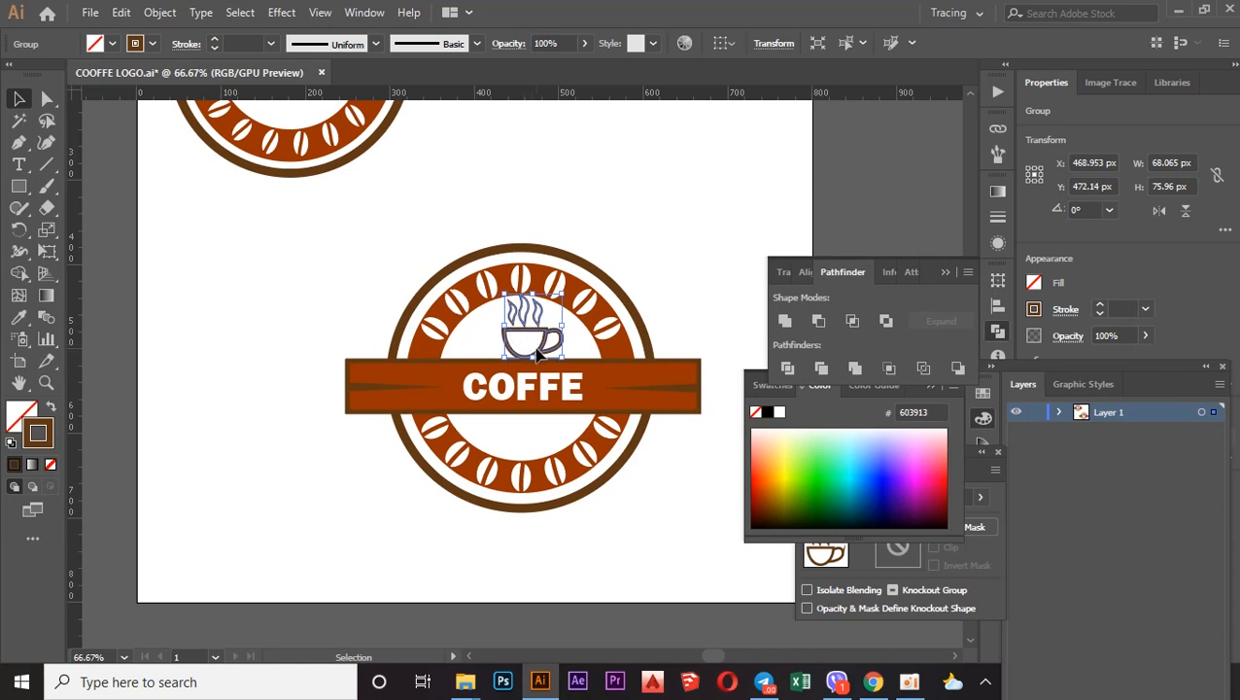
{"action": "left_click", "coordinate": [609, 379]}
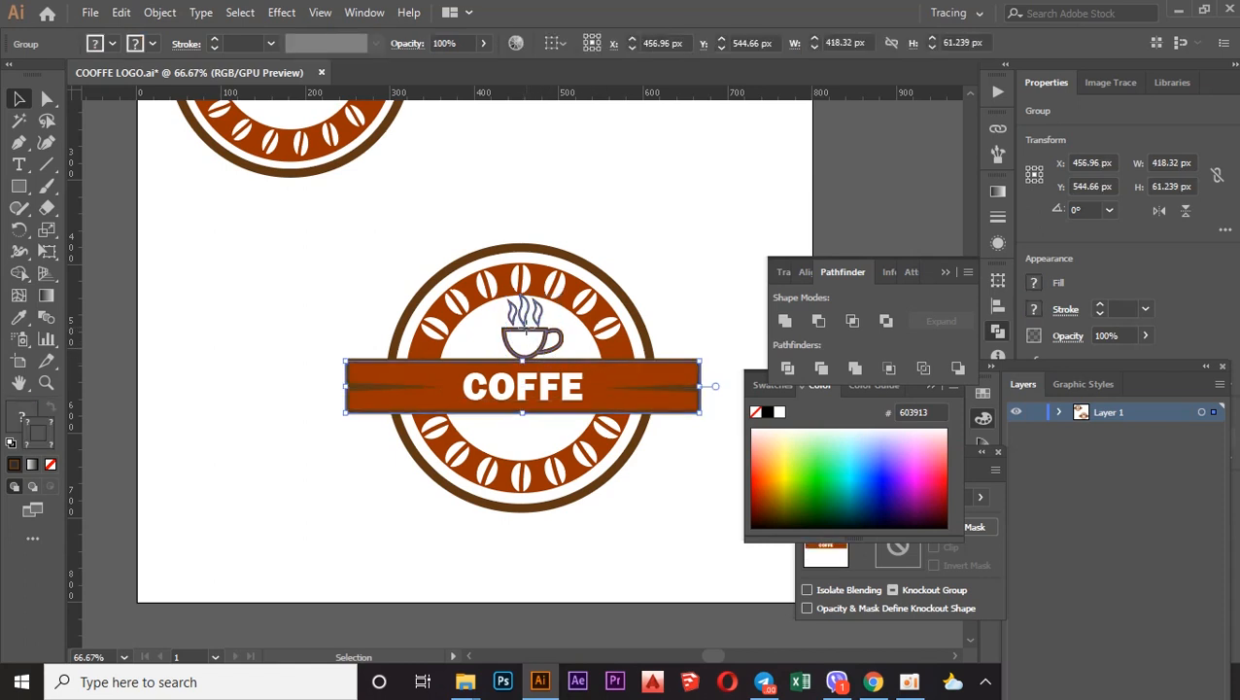
Reposition the cup group above the COFFE banner at about X 464.6, Y 471.1 px.
{"action": "left_click", "coordinate": [526, 331]}
{"action": "key", "text": "Right"}
{"action": "left_click", "coordinate": [639, 282]}
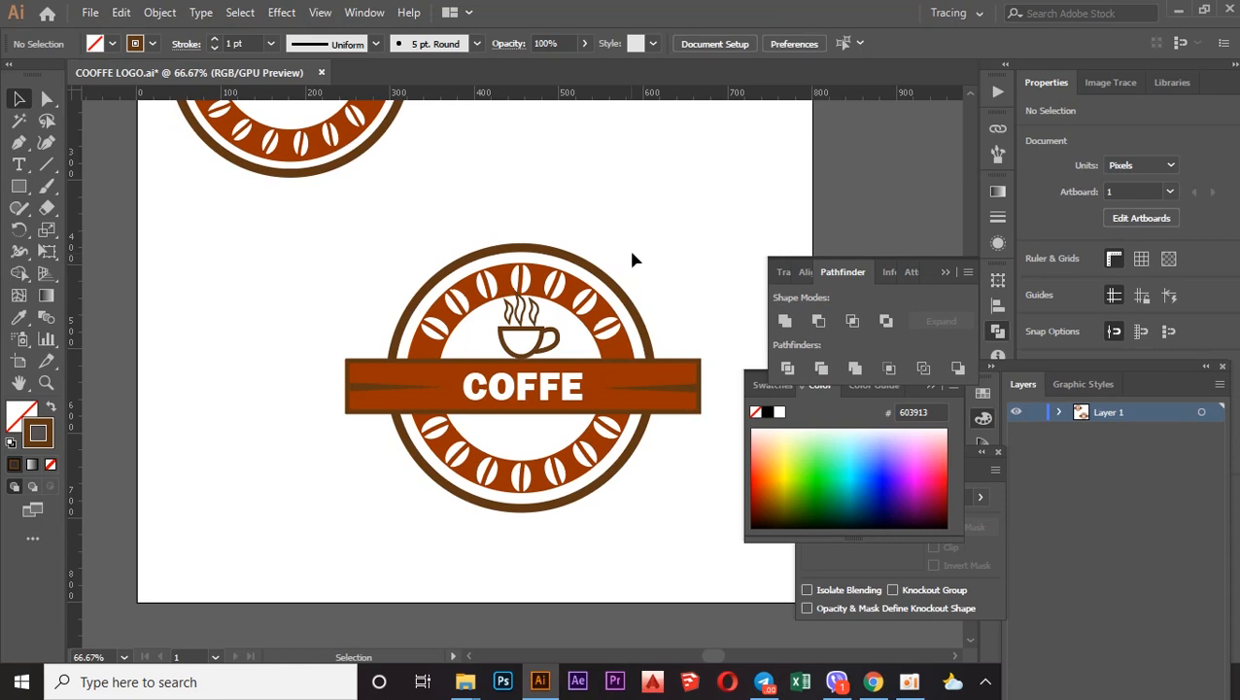
Ungroup the coffee cup artwork in the lower badge.
{"action": "left_click", "coordinate": [523, 304]}
{"action": "right_click", "coordinate": [522, 303]}
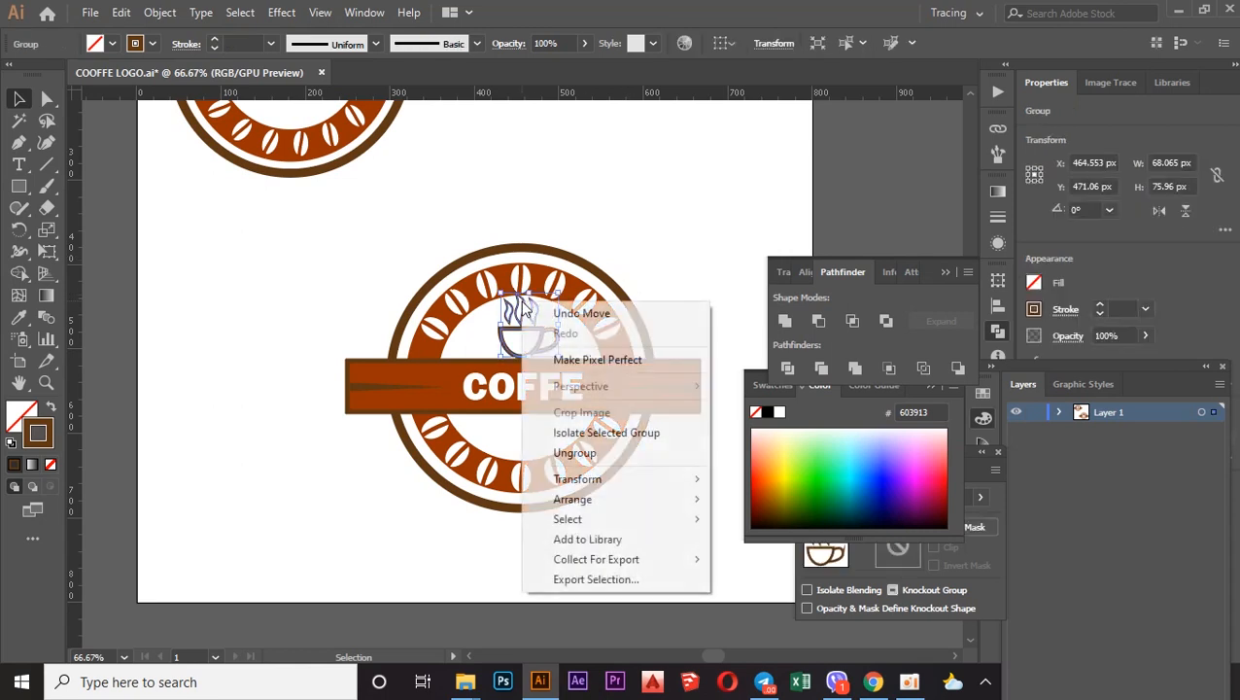
{"action": "left_click", "coordinate": [577, 451]}
Shrink the middle steam shape to about 9.5 by 32.9 px and nudge it down to Y 456.04 px.
{"action": "scroll", "coordinate": [539, 388], "scroll_direction": "up", "scroll_amount": 5}
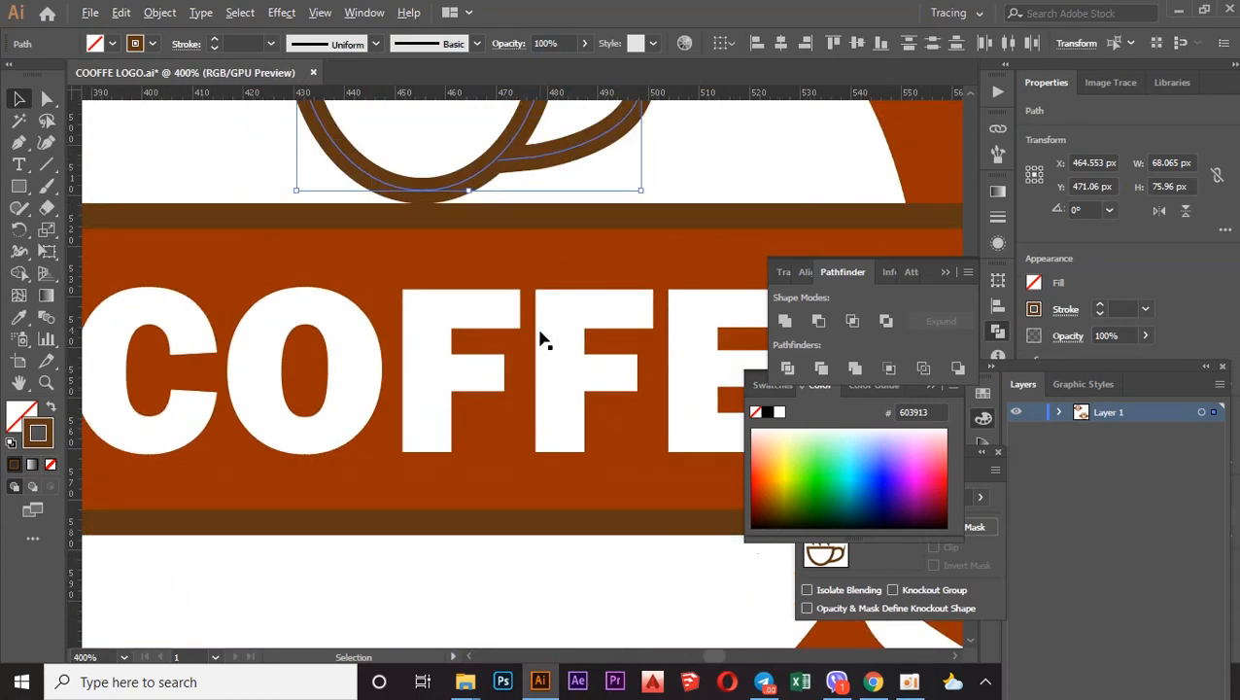
{"action": "scroll", "coordinate": [508, 271], "scroll_direction": "up", "scroll_amount": 4}
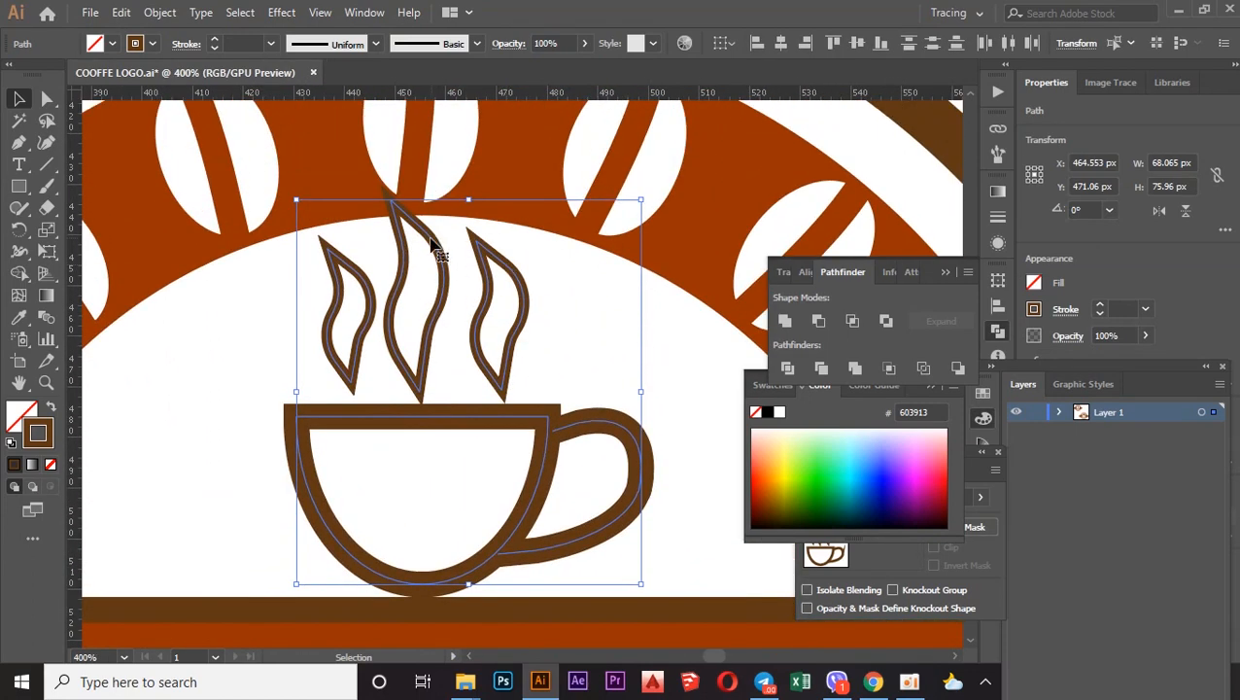
{"action": "left_click", "coordinate": [418, 233]}
{"action": "left_click_drag", "start_coordinate": [443, 199], "coordinate": [441, 203]}
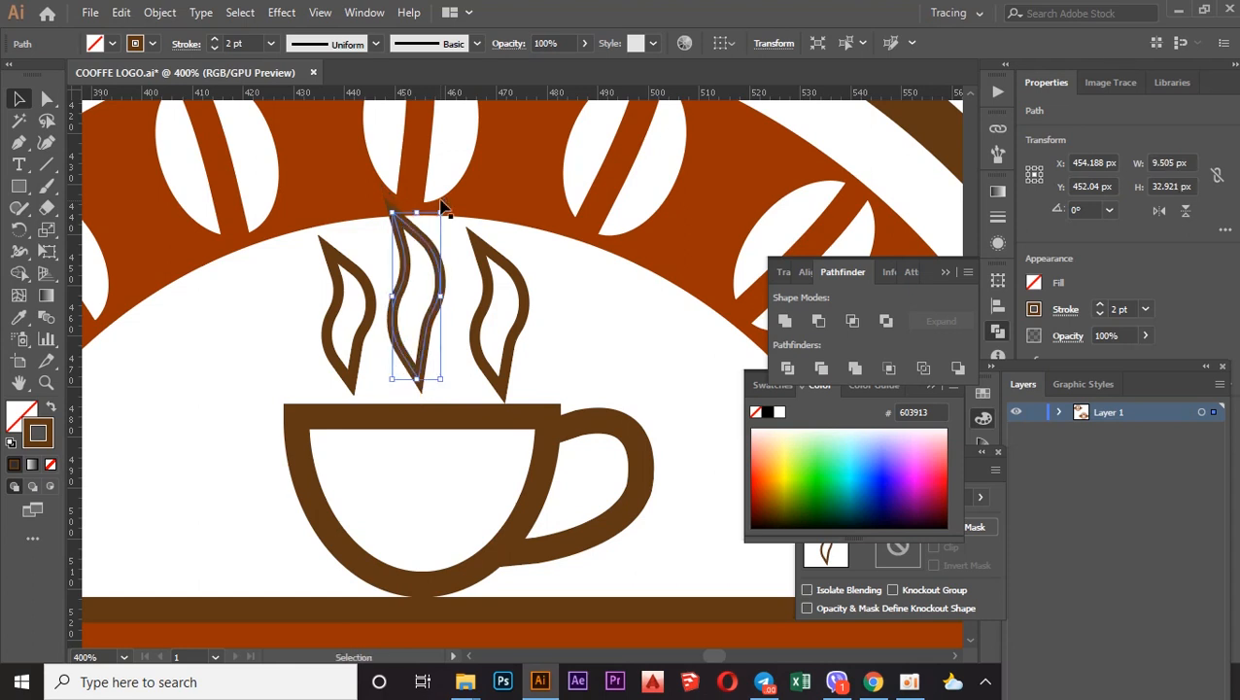
{"action": "key", "text": "Down"}
{"action": "key", "text": "Down"}
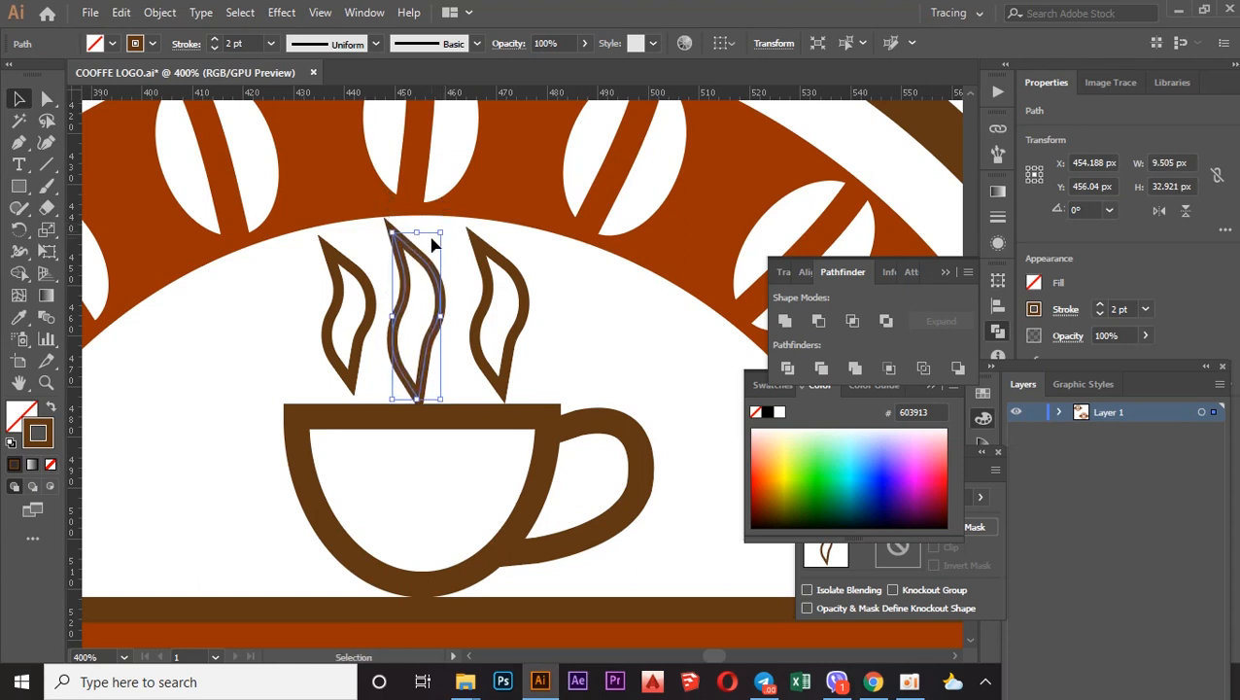
Shrink the middle steam shape further to about 8.8 by 30.4 px and nudge it up to Y 455.04 px.
{"action": "left_click_drag", "start_coordinate": [441, 231], "coordinate": [438, 233]}
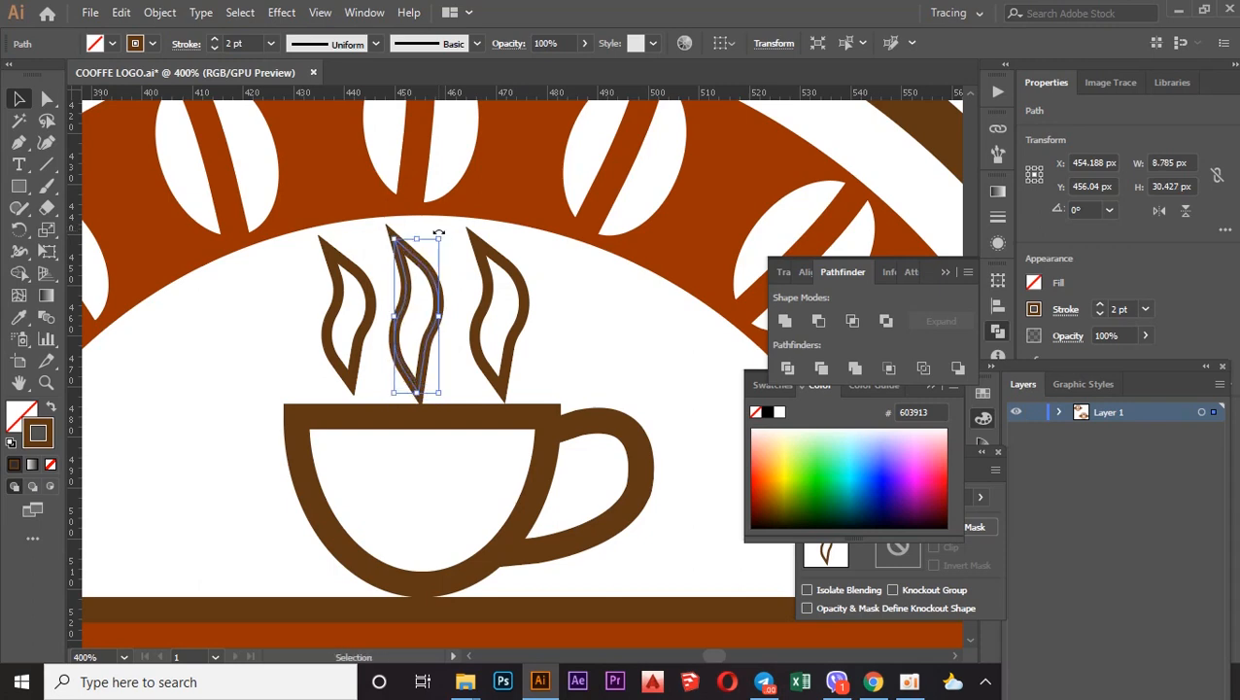
{"action": "key", "text": "Up"}
{"action": "key", "text": "Up"}
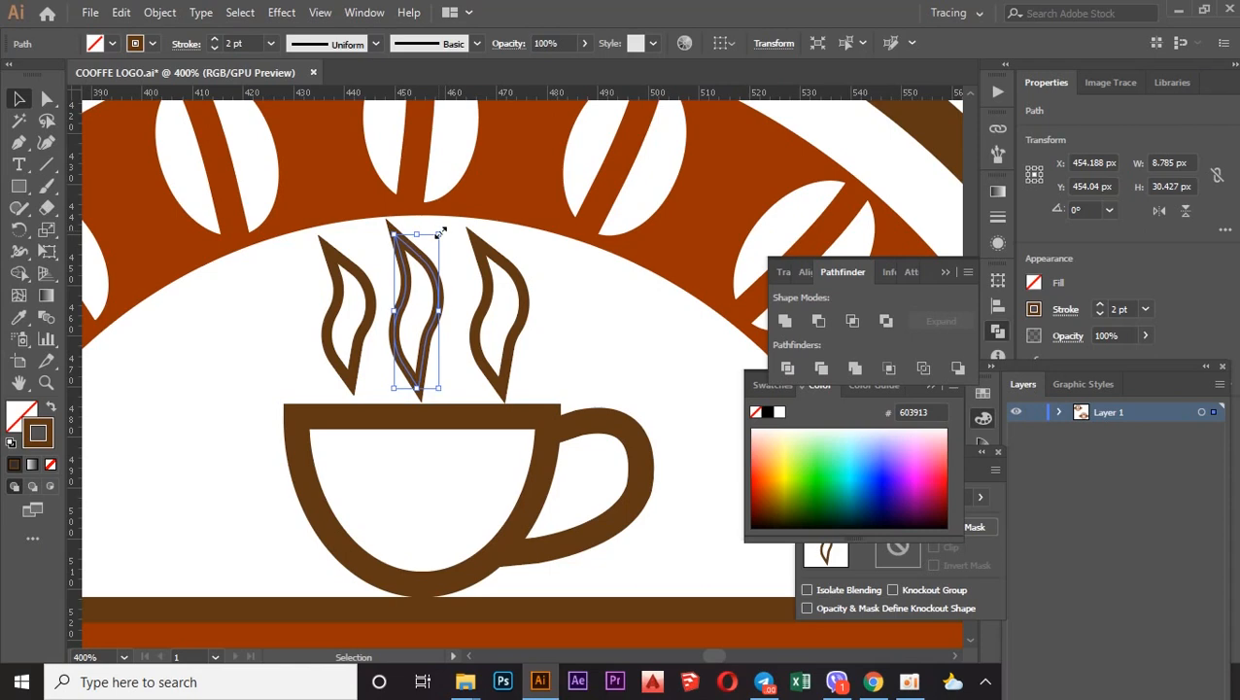
{"action": "scroll", "coordinate": [516, 263], "scroll_direction": "down", "scroll_amount": 4}
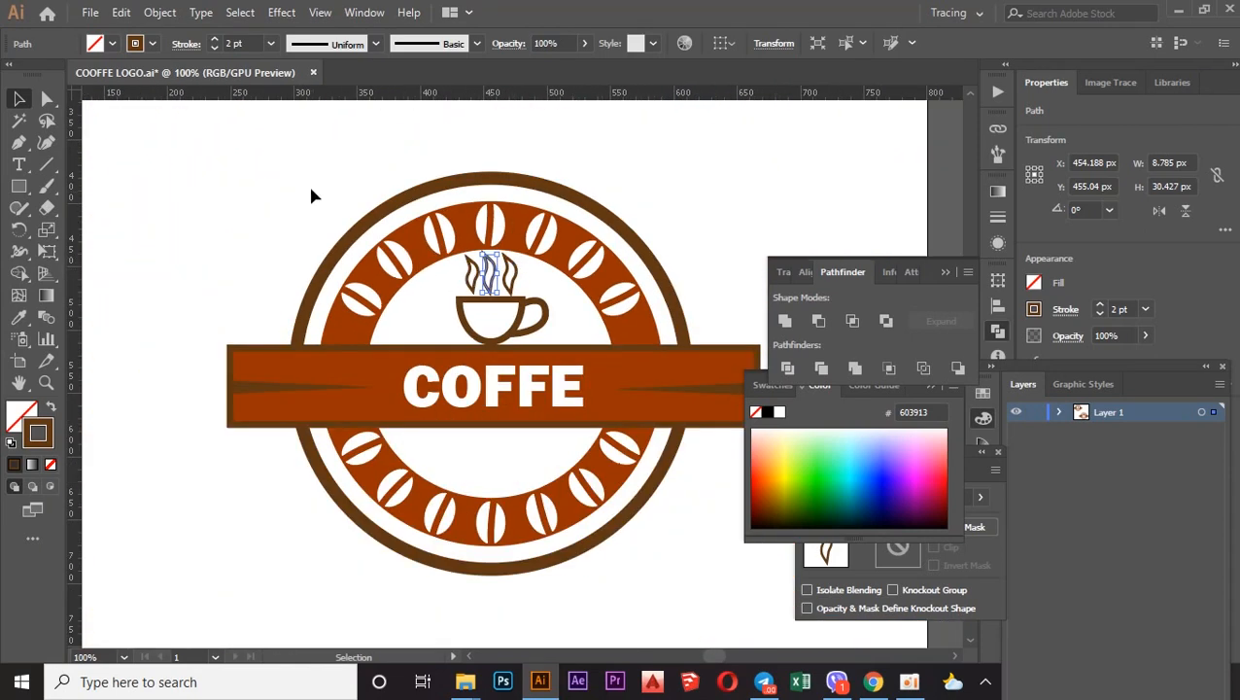
{"action": "left_click", "coordinate": [340, 204]}
{"action": "left_click", "coordinate": [470, 279]}
{"action": "left_click", "coordinate": [528, 263]}
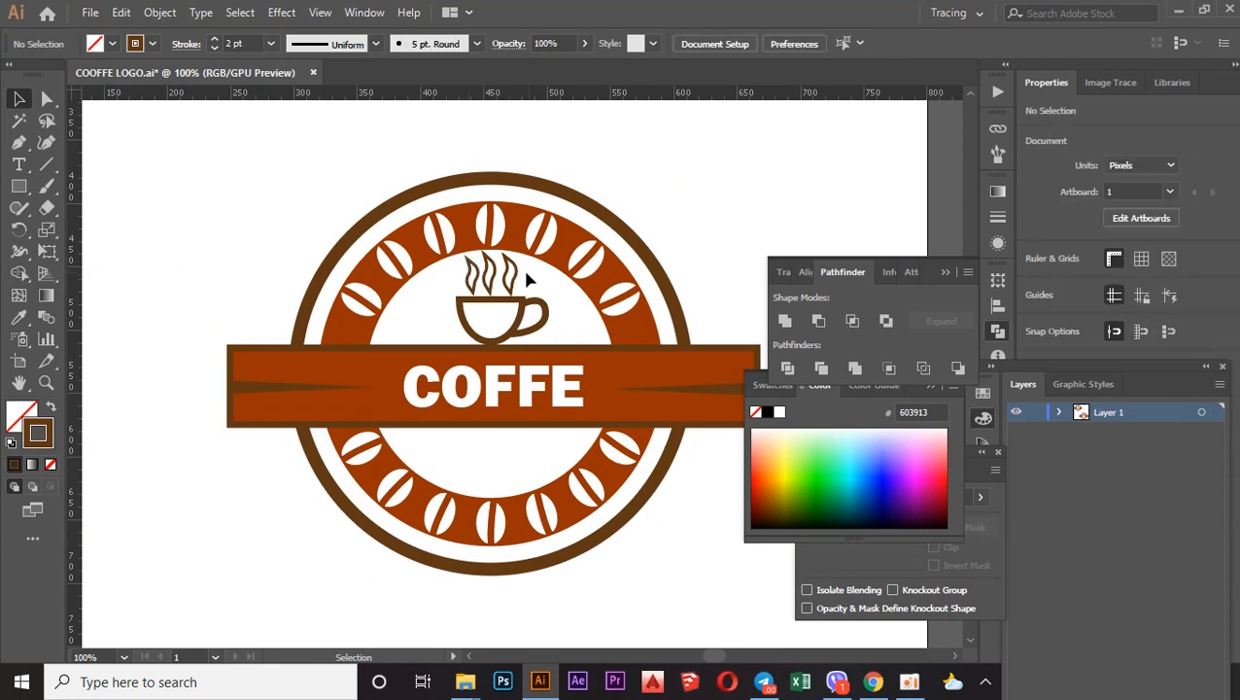
Group the cup, its handle and the steam shapes together.
{"action": "scroll", "coordinate": [516, 283], "scroll_direction": "up", "scroll_amount": 3}
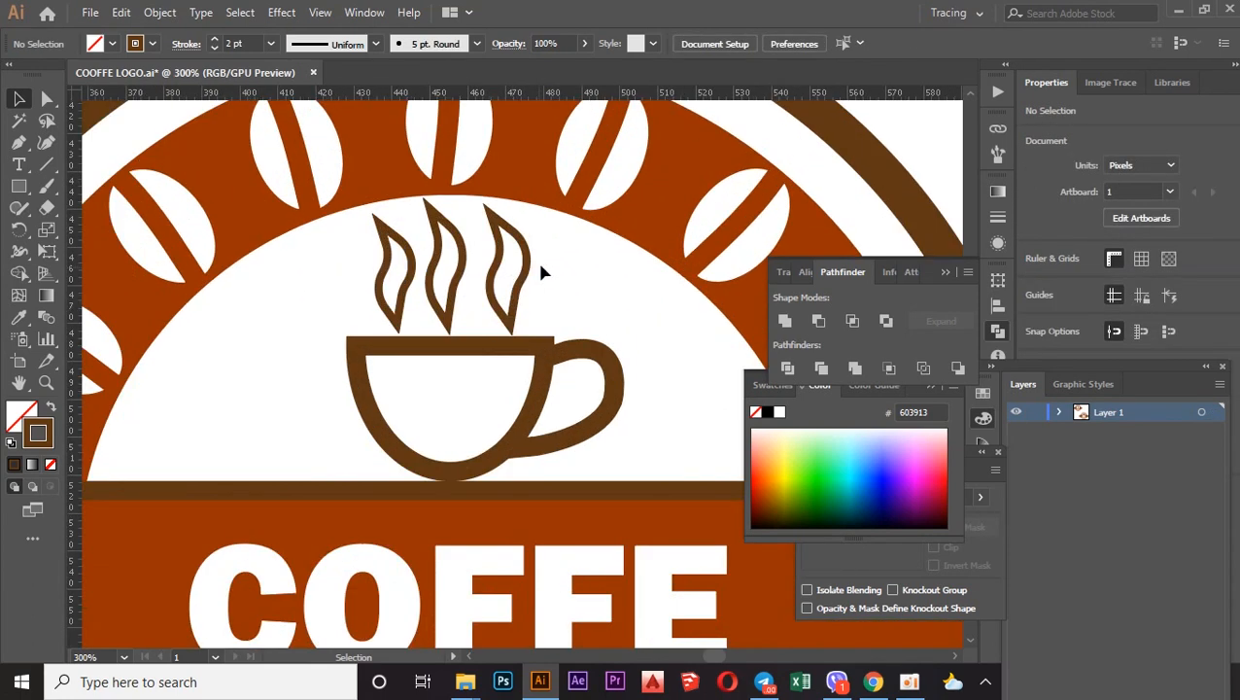
{"action": "left_click_drag", "start_coordinate": [486, 314], "coordinate": [427, 369]}
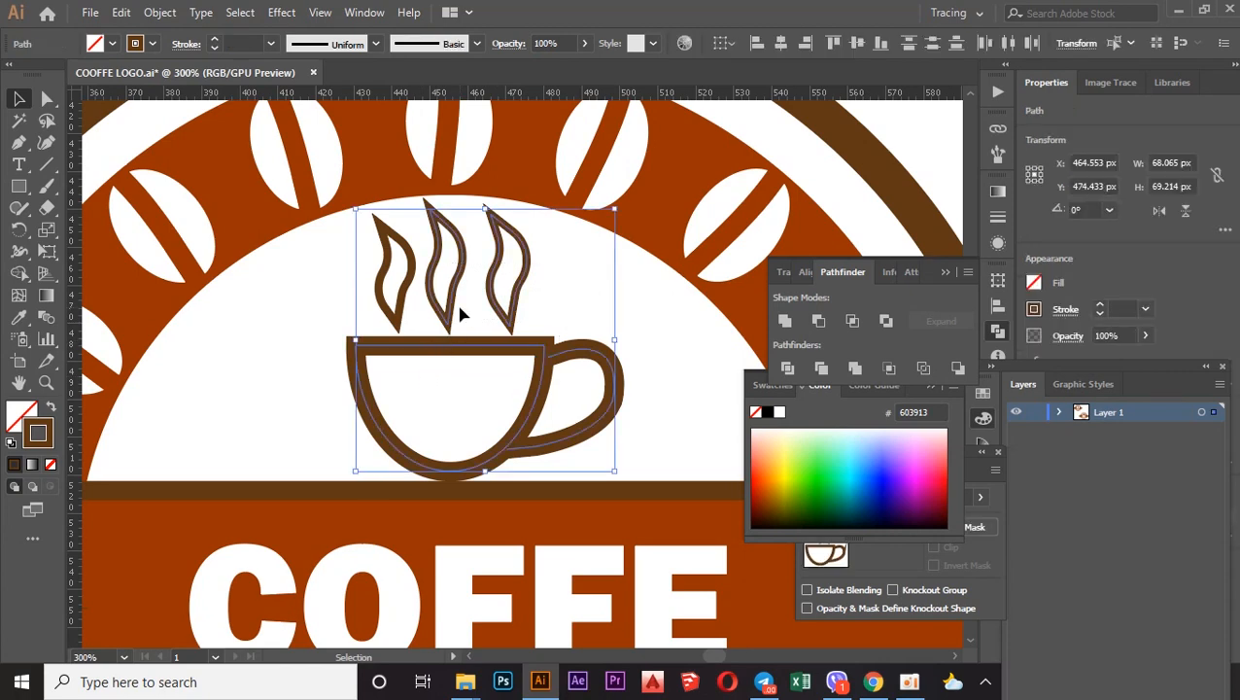
{"action": "right_click", "coordinate": [446, 313]}
{"action": "left_click", "coordinate": [508, 419]}
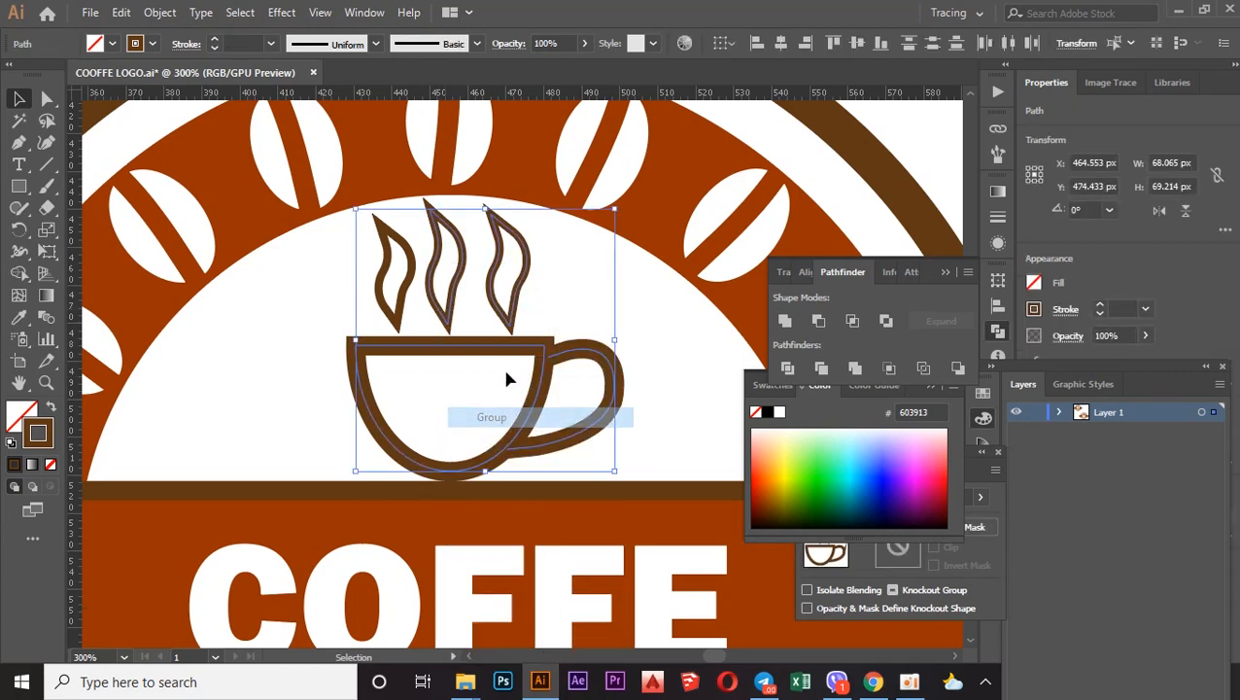
Group the whole lower badge and move it to about X 476, Y 470 px.
{"action": "scroll", "coordinate": [488, 313], "scroll_direction": "down", "scroll_amount": 4}
{"action": "scroll", "coordinate": [487, 313], "scroll_direction": "down", "scroll_amount": 1}
{"action": "scroll", "coordinate": [531, 224], "scroll_direction": "up", "scroll_amount": 2}
{"action": "left_click_drag", "start_coordinate": [612, 277], "coordinate": [391, 494]}
{"action": "right_click", "coordinate": [472, 388]}
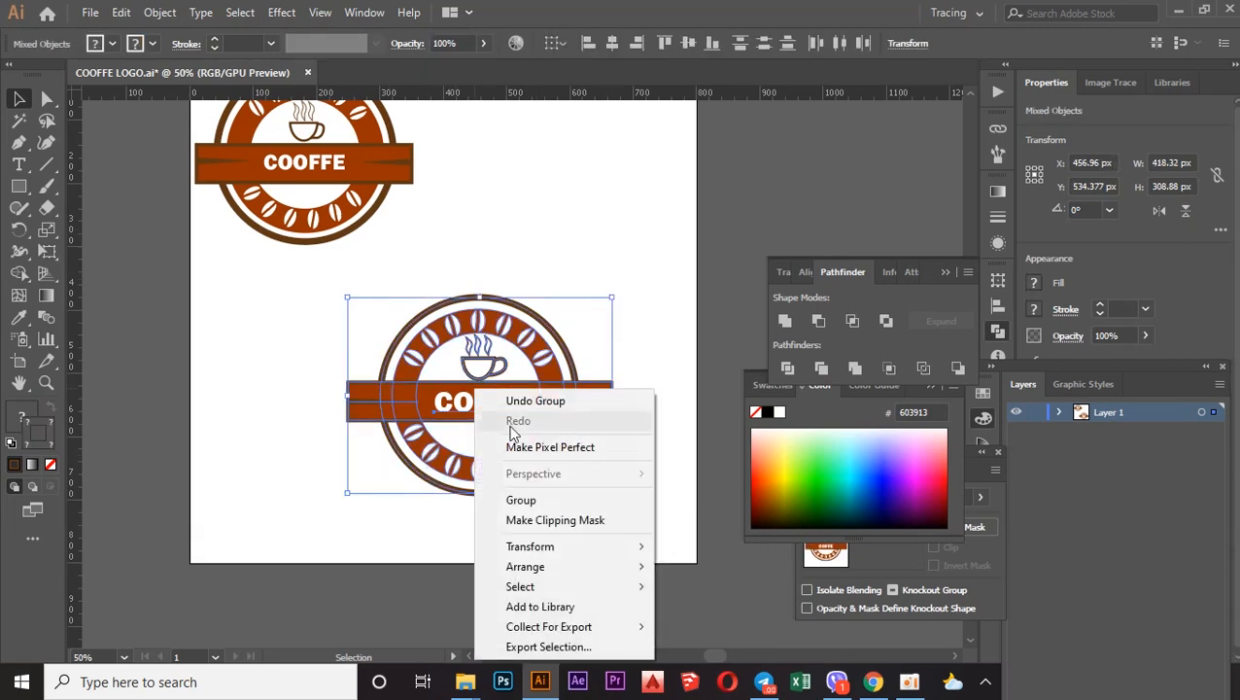
{"action": "left_click", "coordinate": [503, 500]}
{"action": "left_click_drag", "start_coordinate": [503, 413], "coordinate": [515, 373]}
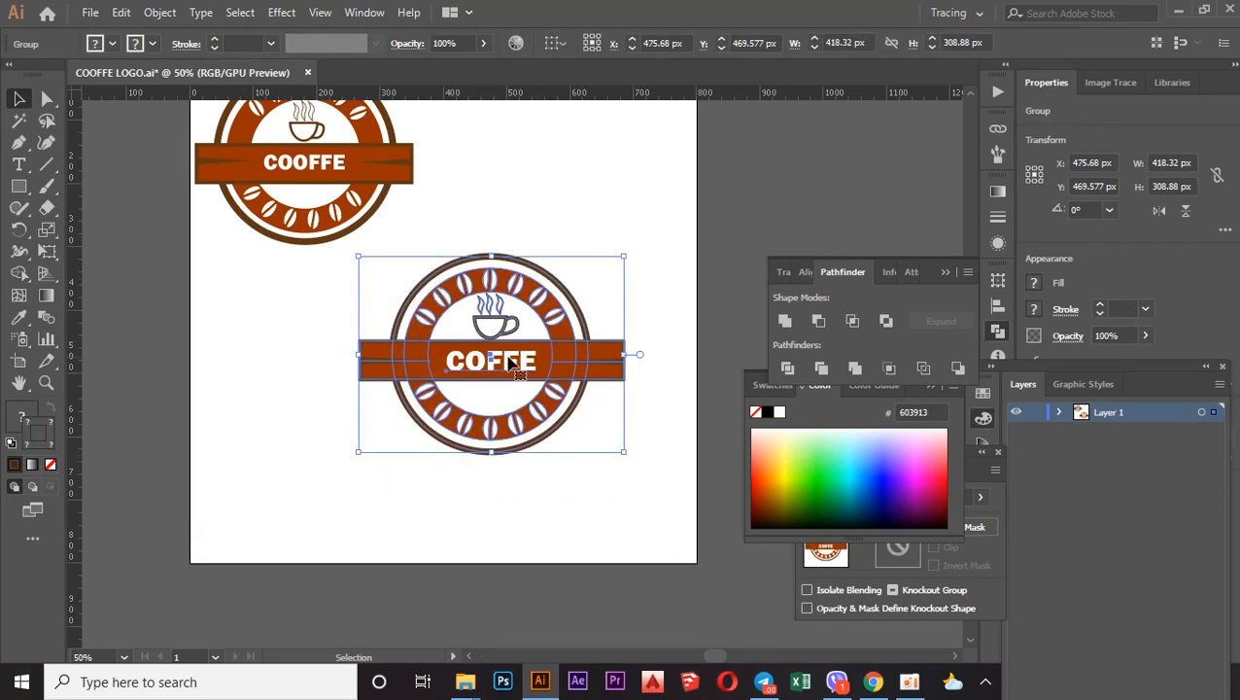
Ungroup the upper logo and correct its banner text to COFFE.
{"action": "left_click", "coordinate": [295, 165]}
{"action": "right_click", "coordinate": [295, 165]}
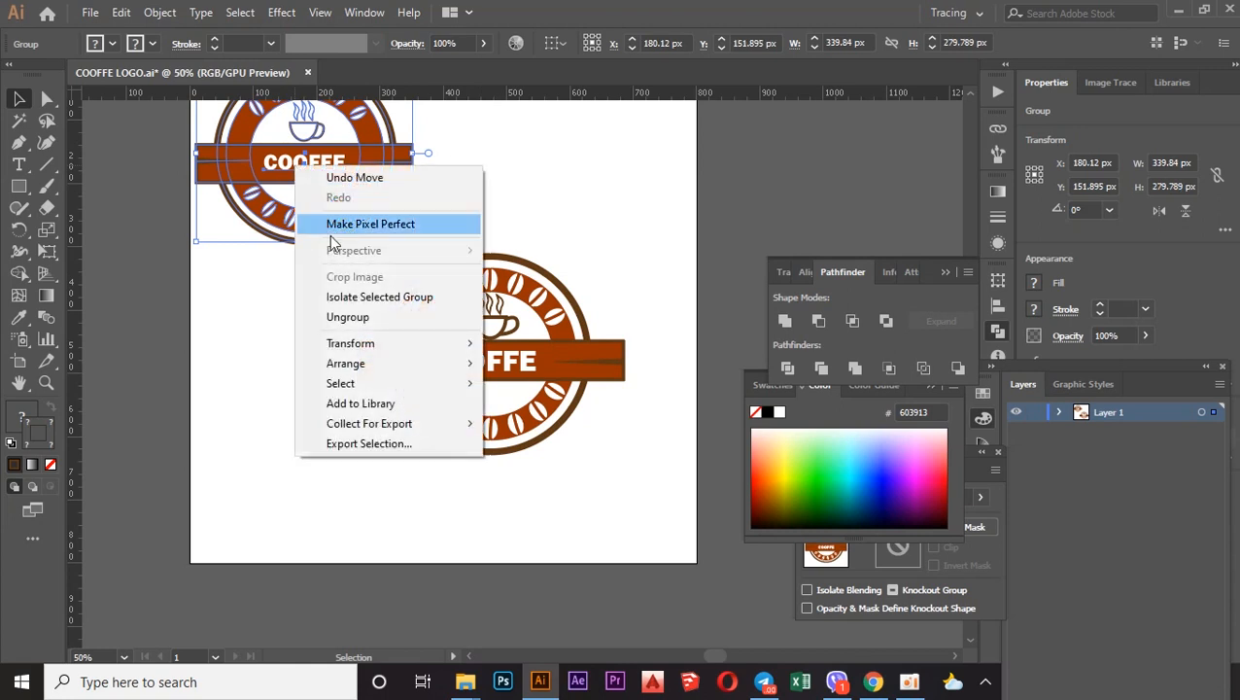
{"action": "left_click", "coordinate": [346, 317]}
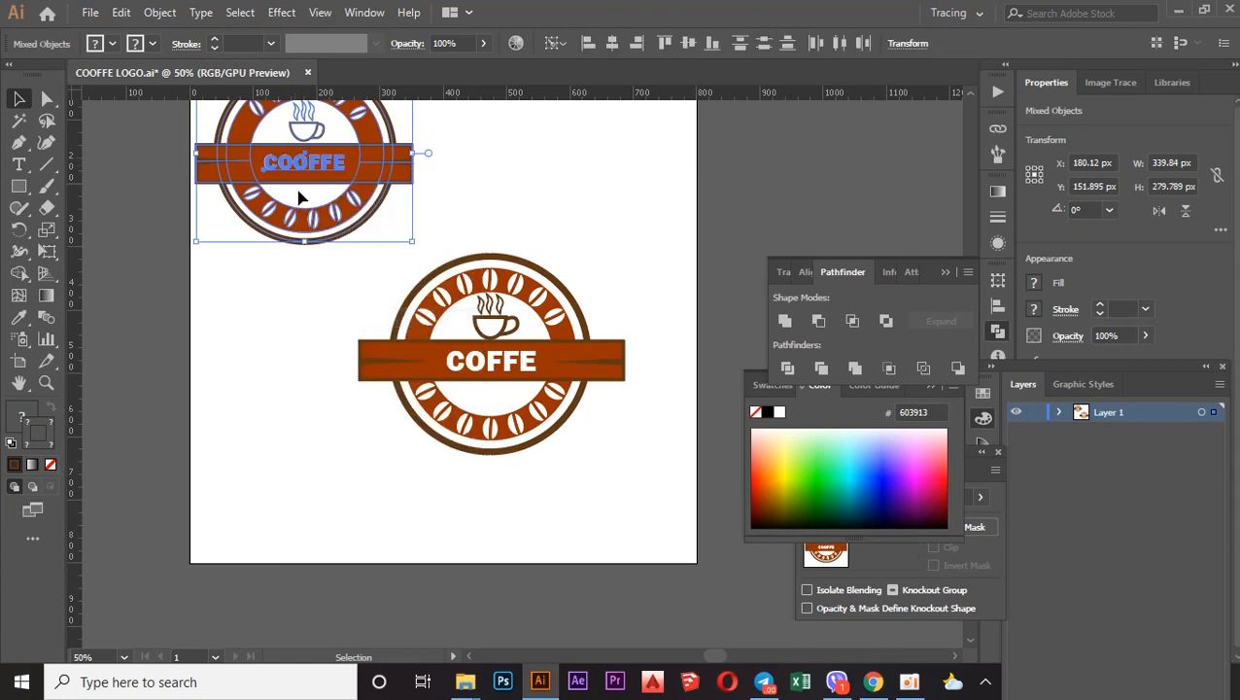
{"action": "left_click", "coordinate": [305, 294]}
{"action": "double_click", "coordinate": [307, 160]}
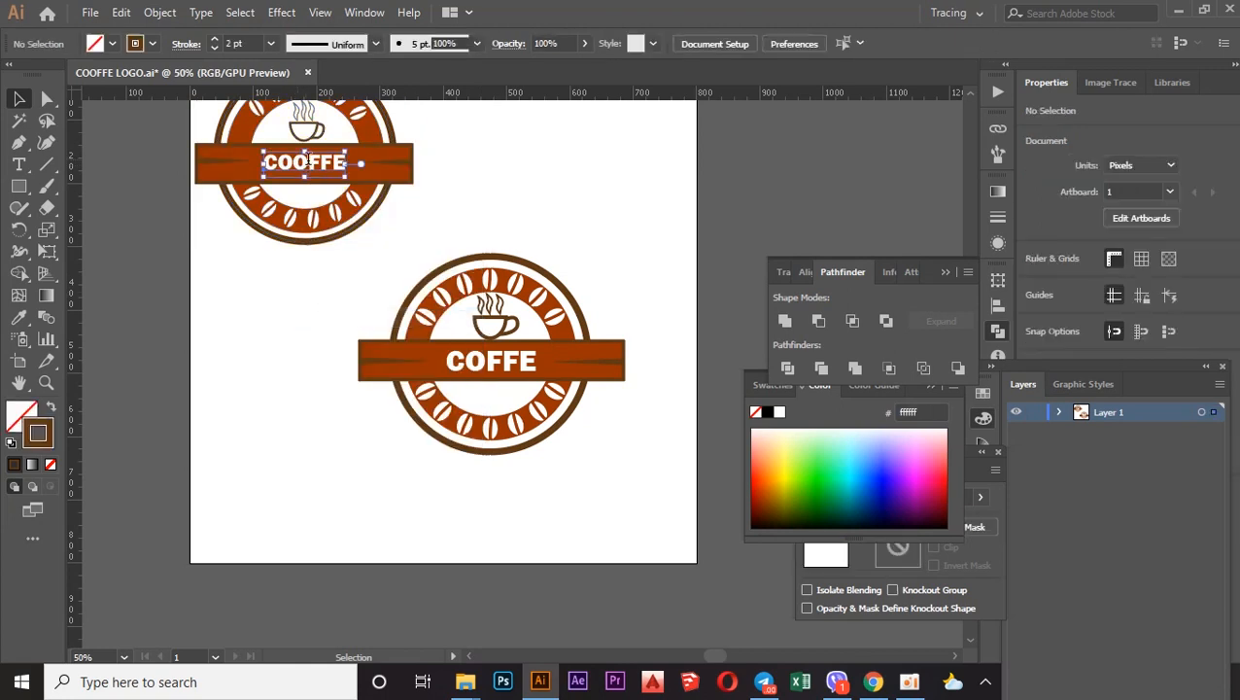
{"action": "key", "text": "BackSpace"}
{"action": "key", "text": "Escape"}
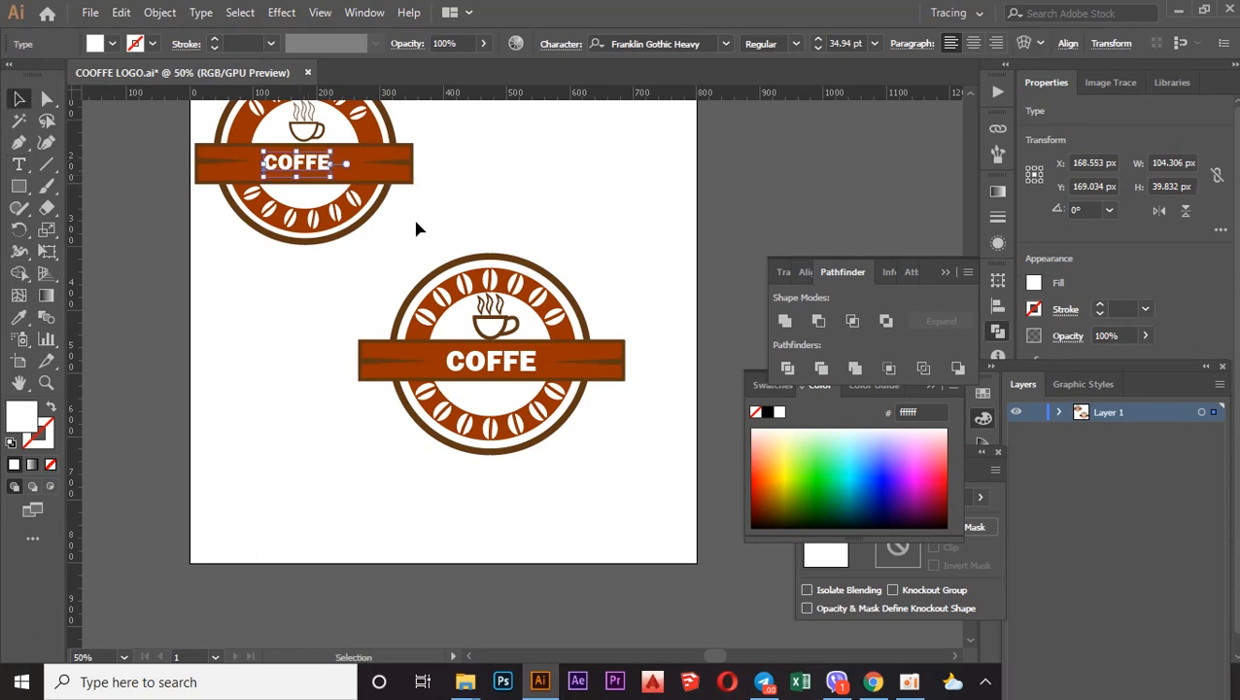
{"action": "left_click", "coordinate": [466, 194]}
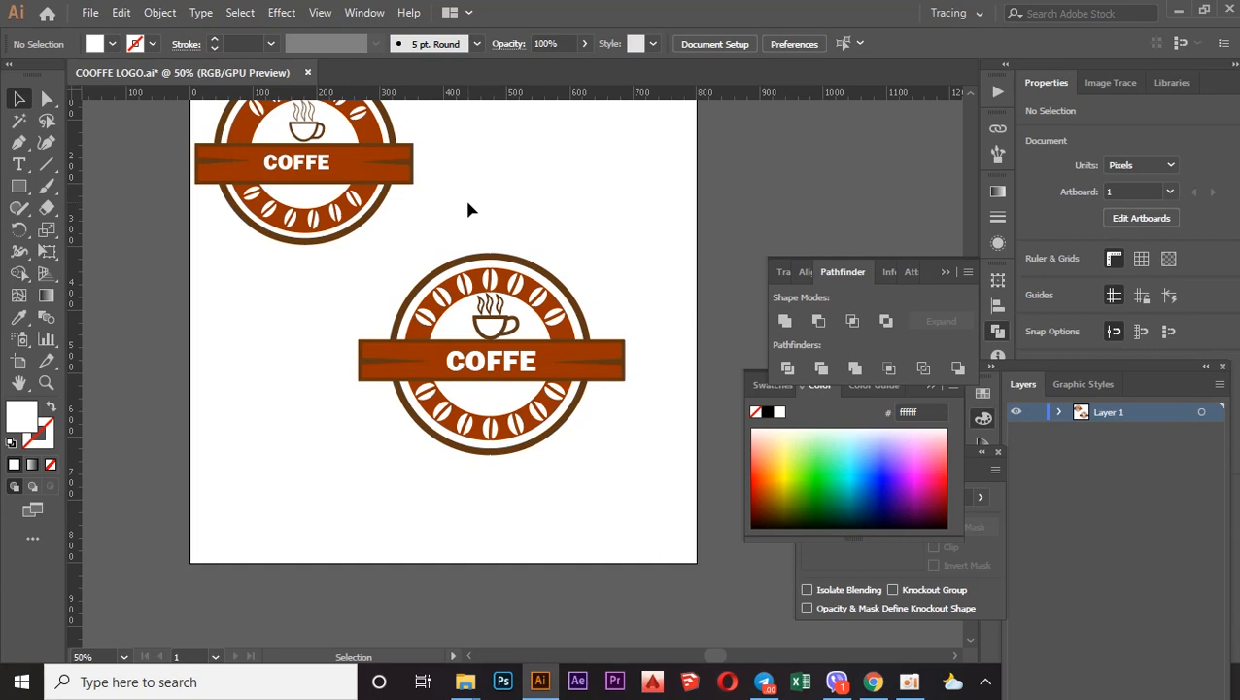
Move the lower badge group up and slightly left on the artboard, leaving it deselected.
{"action": "scroll", "coordinate": [474, 208], "scroll_direction": "down", "scroll_amount": 1}
{"action": "left_click", "coordinate": [420, 406]}
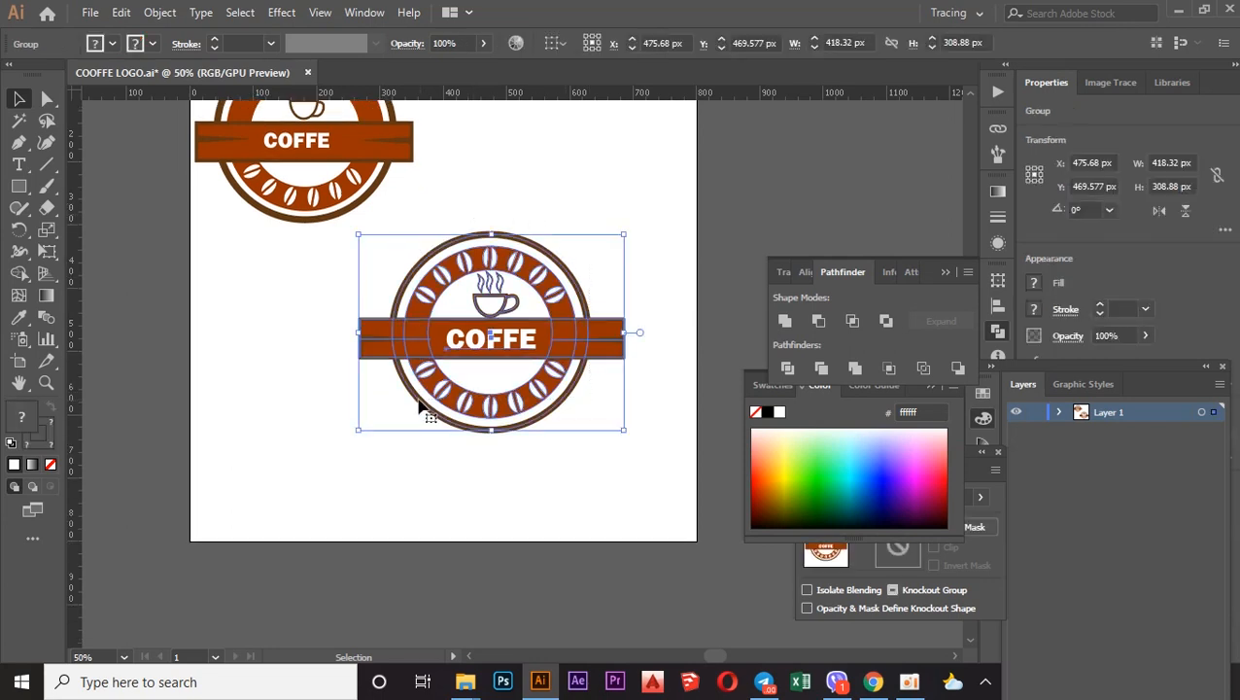
{"action": "left_click", "coordinate": [518, 205]}
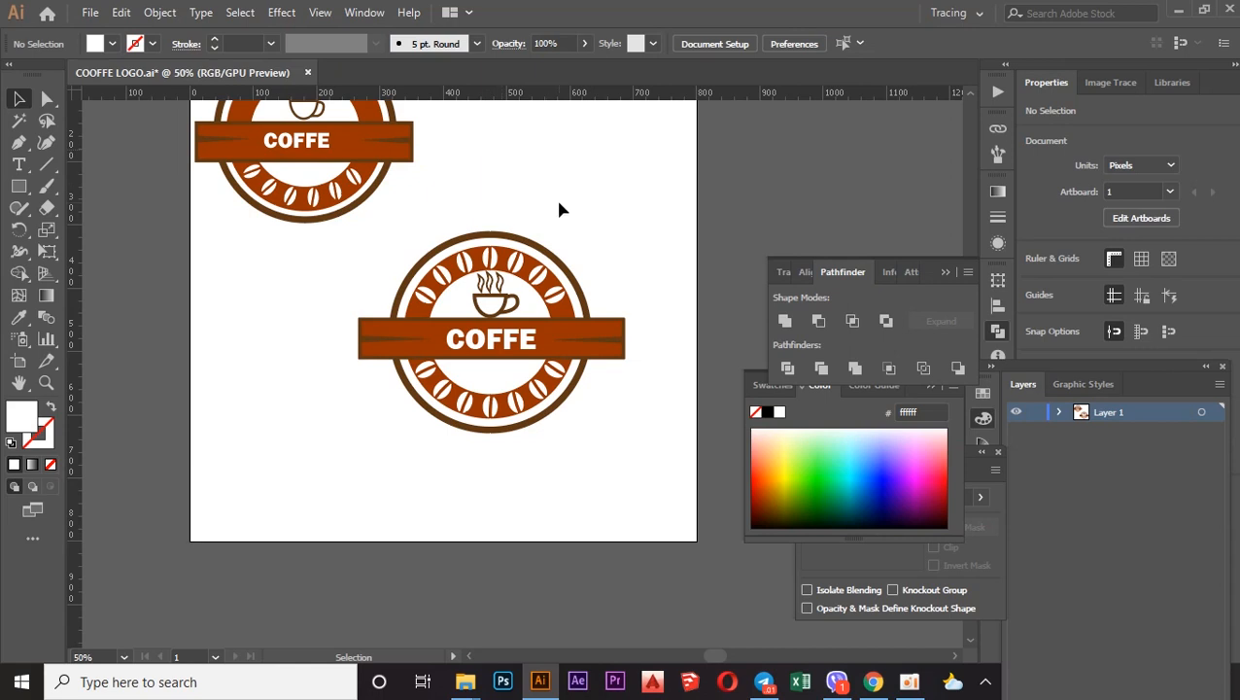
{"action": "left_click", "coordinate": [481, 347]}
{"action": "left_click_drag", "start_coordinate": [480, 347], "coordinate": [474, 315]}
{"action": "left_click", "coordinate": [533, 174]}
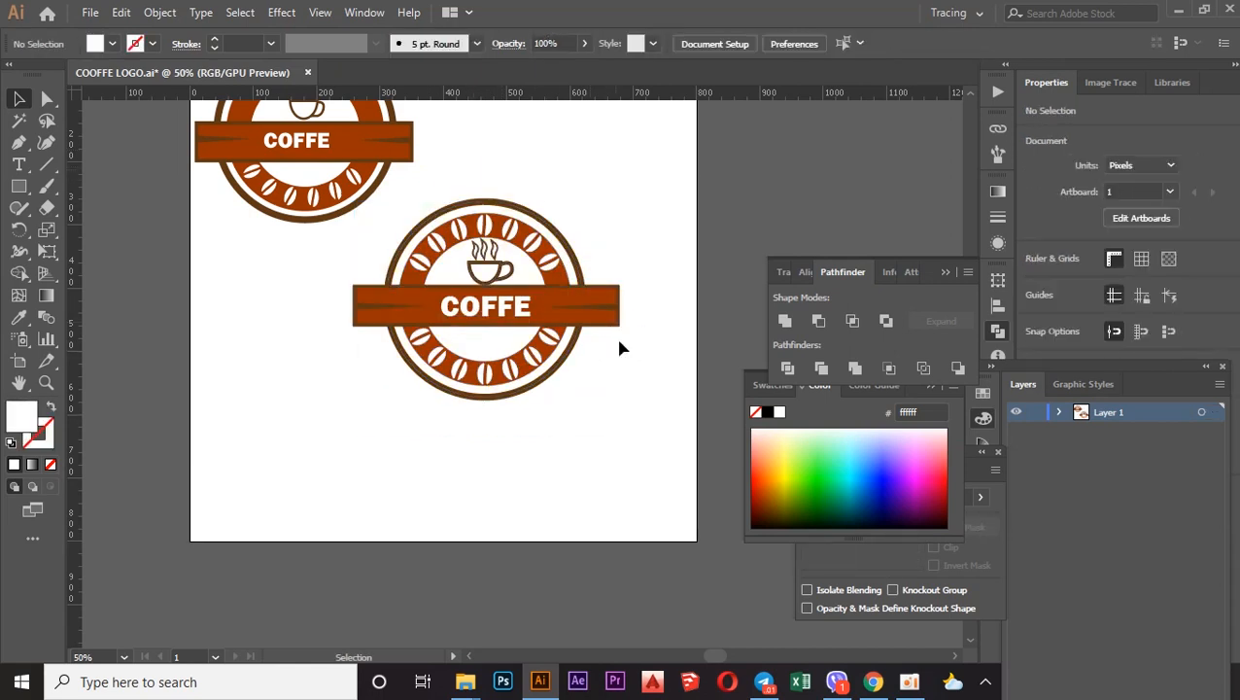